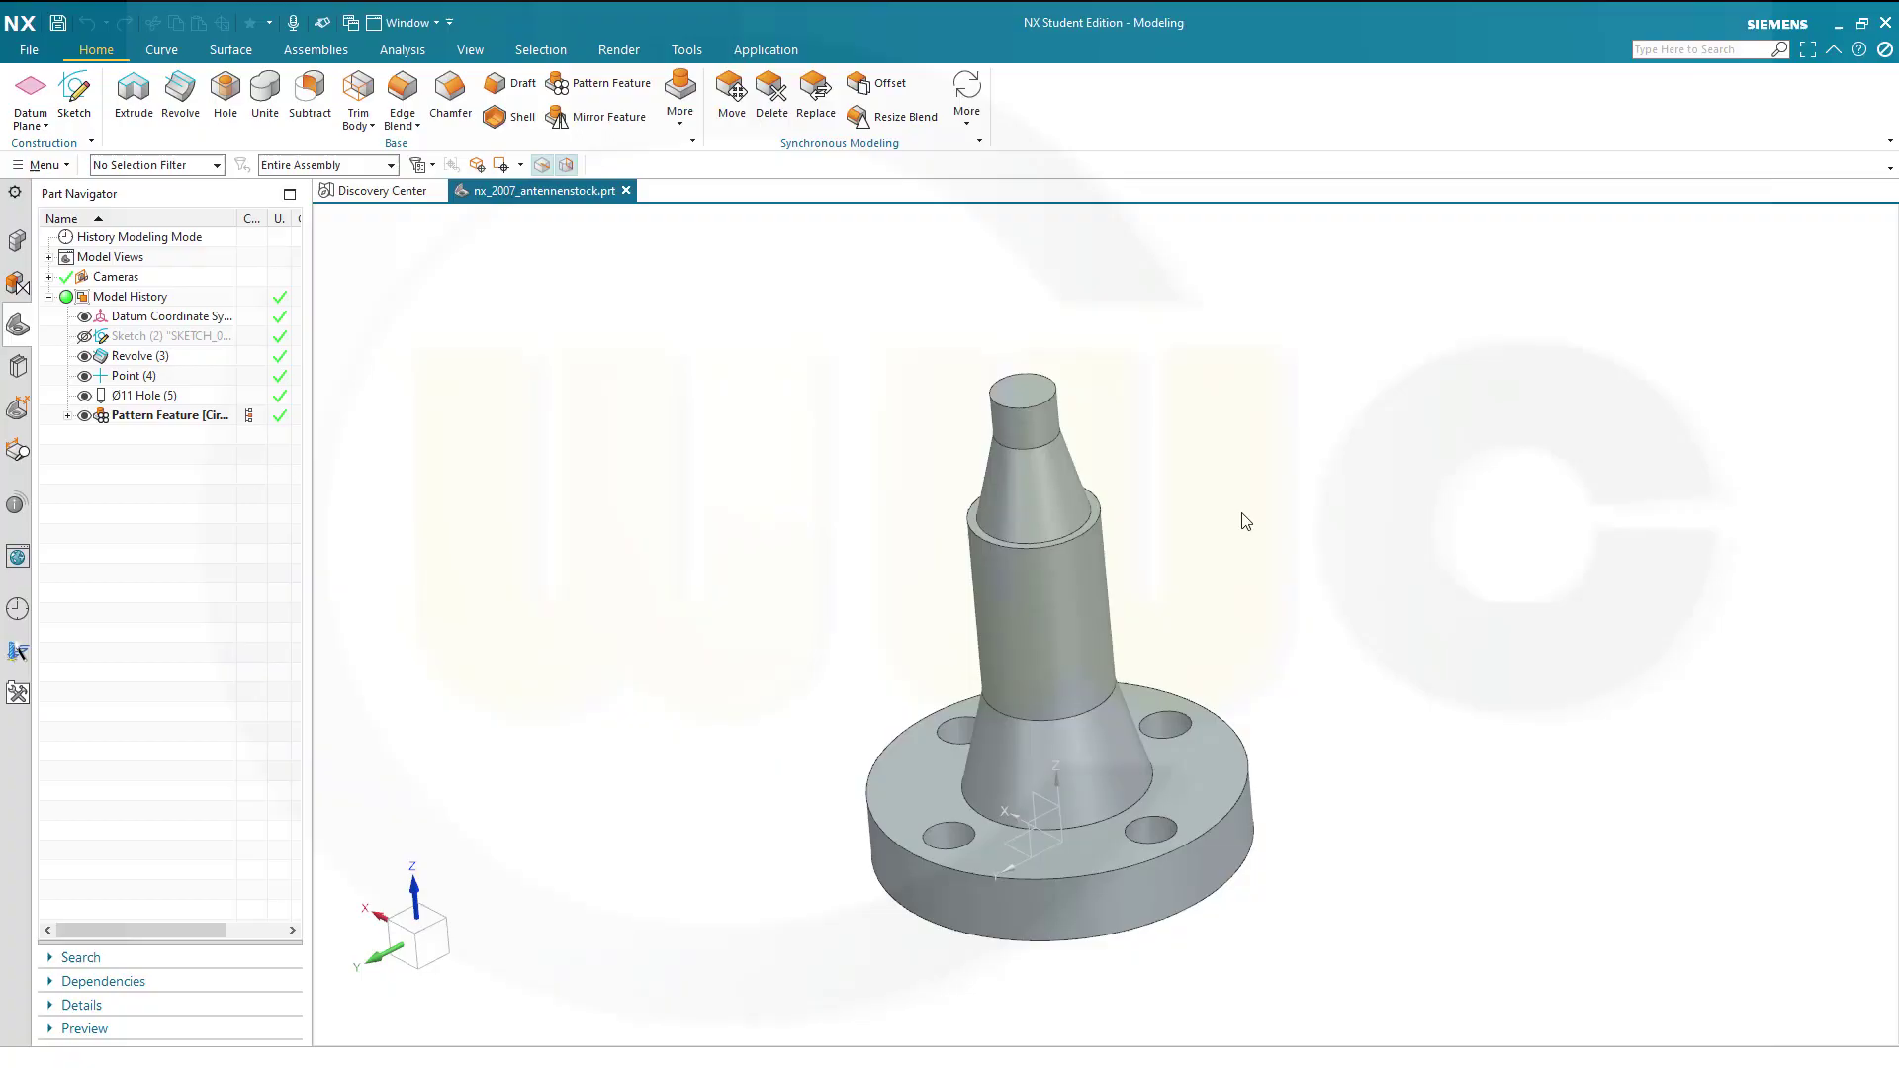
# Orbit the finished antenna-mount model to inspect the flange and the upward shaft
pyautogui.moveTo(1302, 590); pyautogui.dragTo(1196, 654, button='middle')
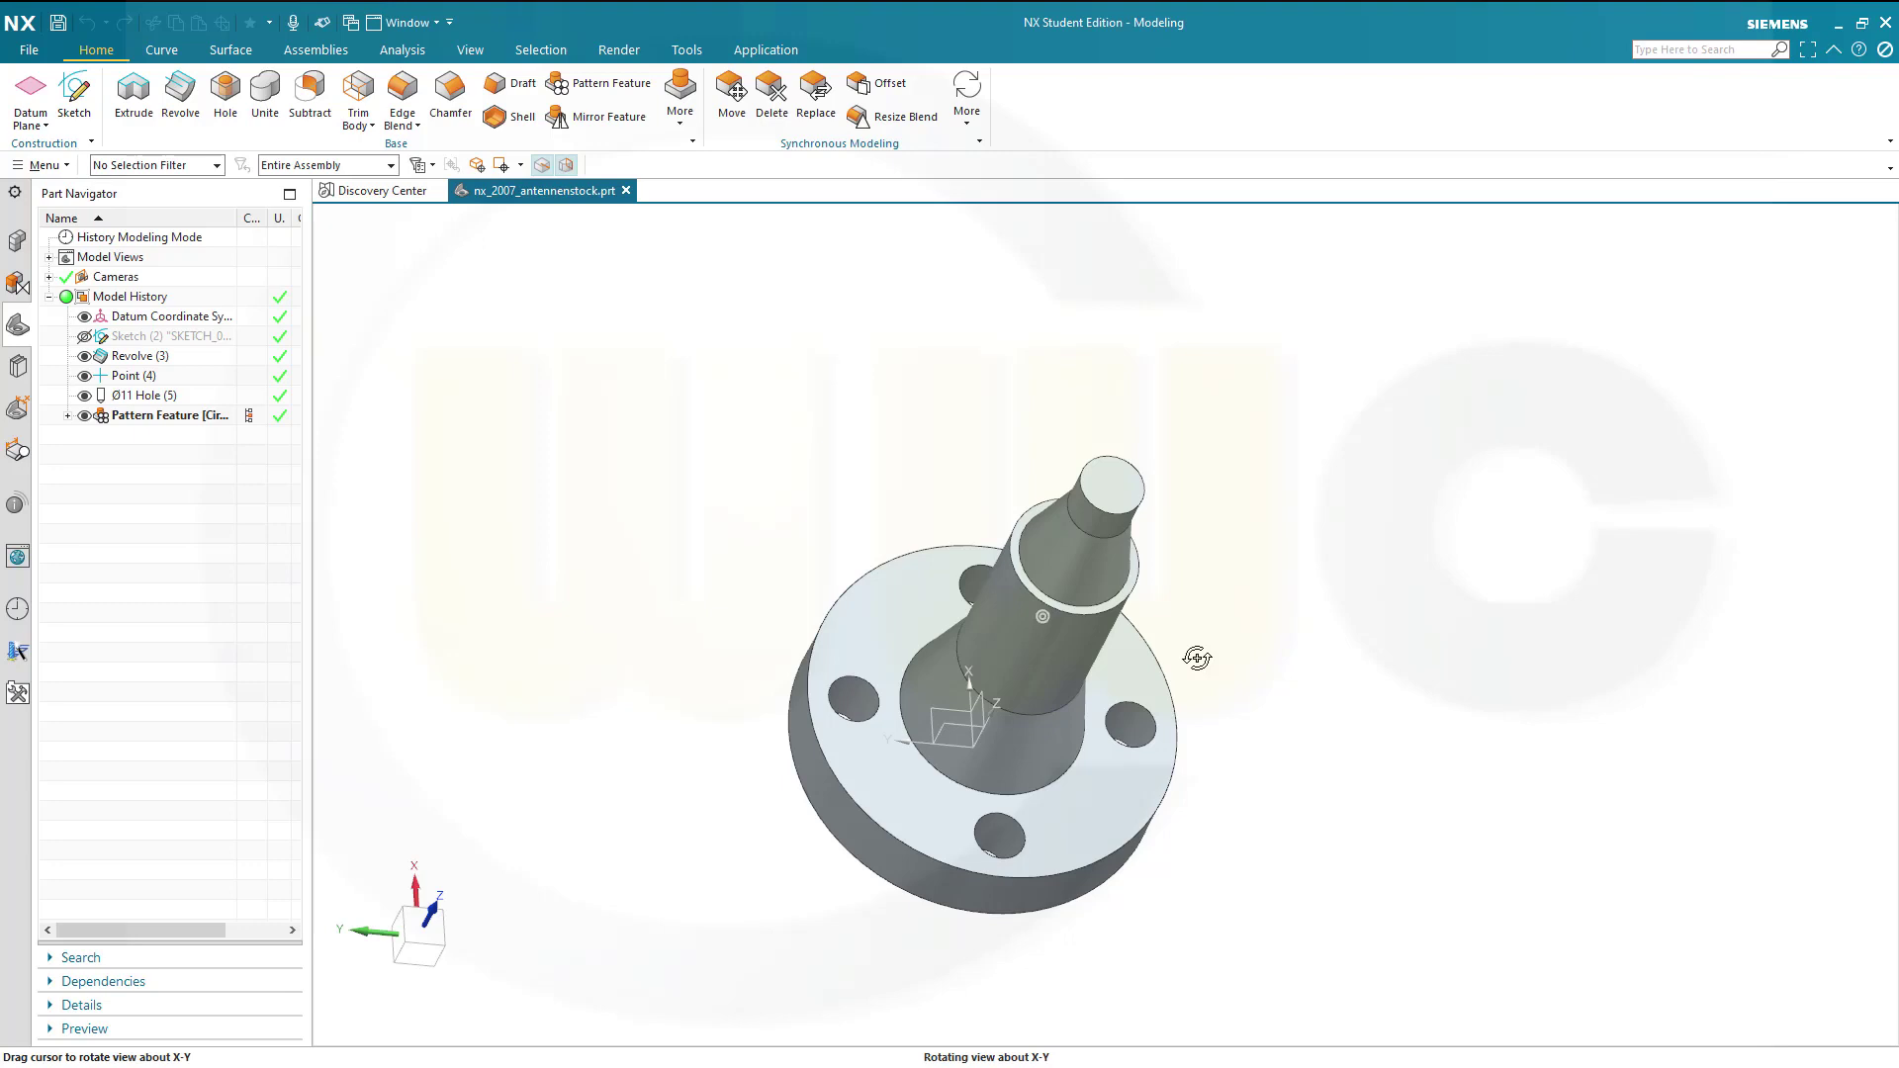
pyautogui.moveTo(1196, 658); pyautogui.dragTo(1048, 643, button='middle')
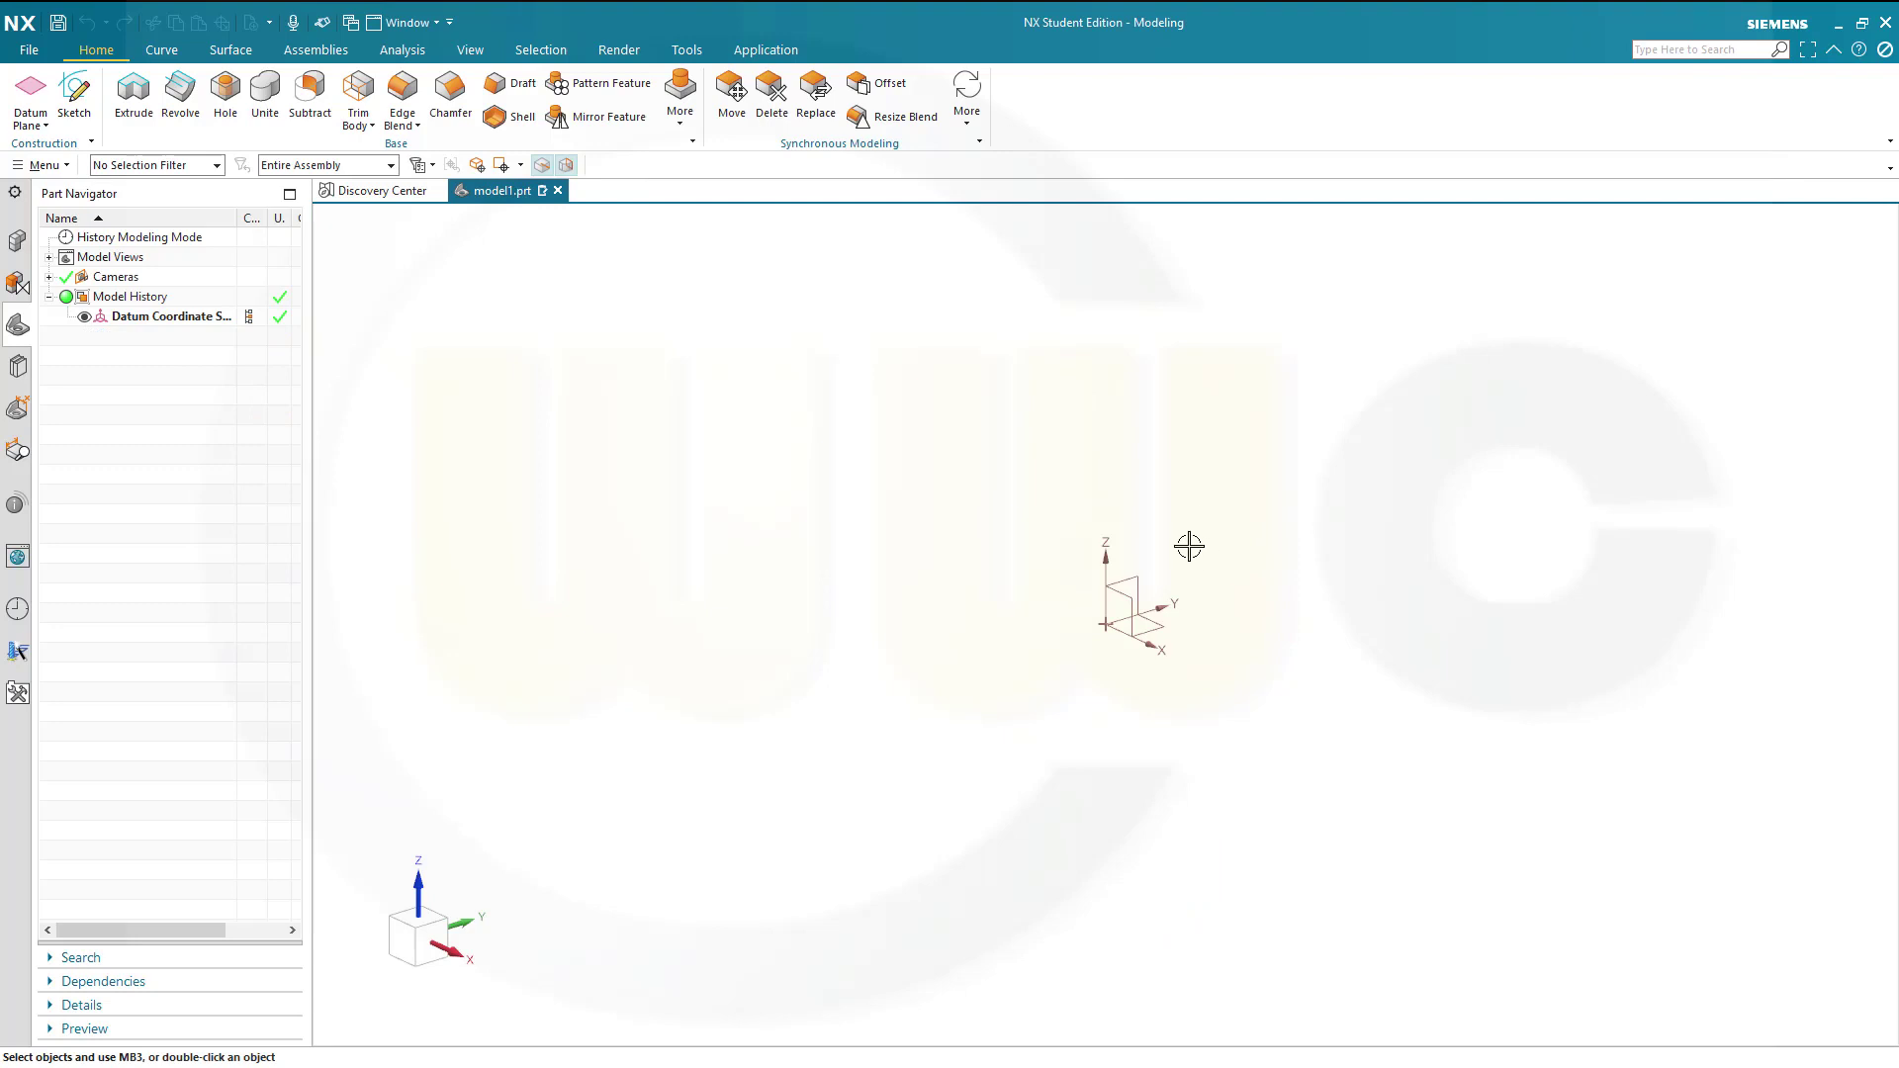
# Create a sketch on the Right datum plane and pan the origin toward the lower left
pyautogui.click(74, 99)
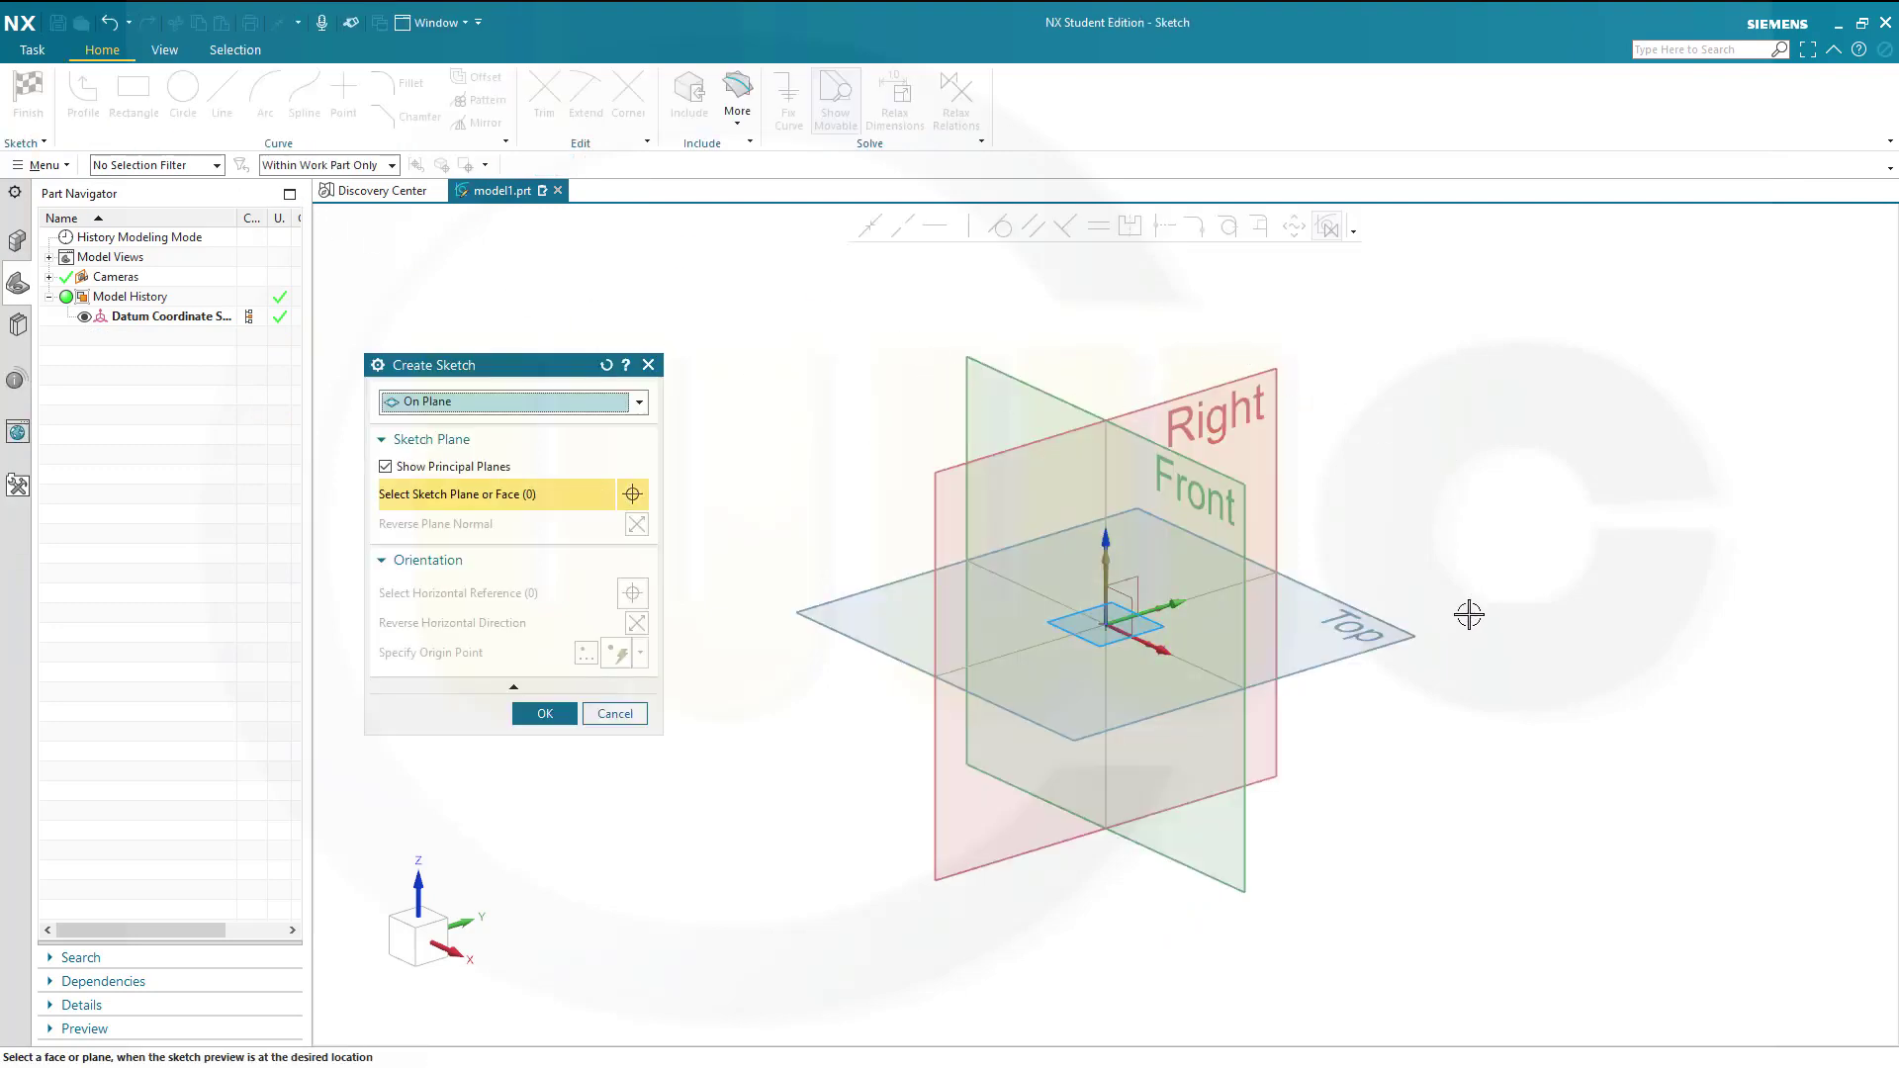
pyautogui.click(386, 467)
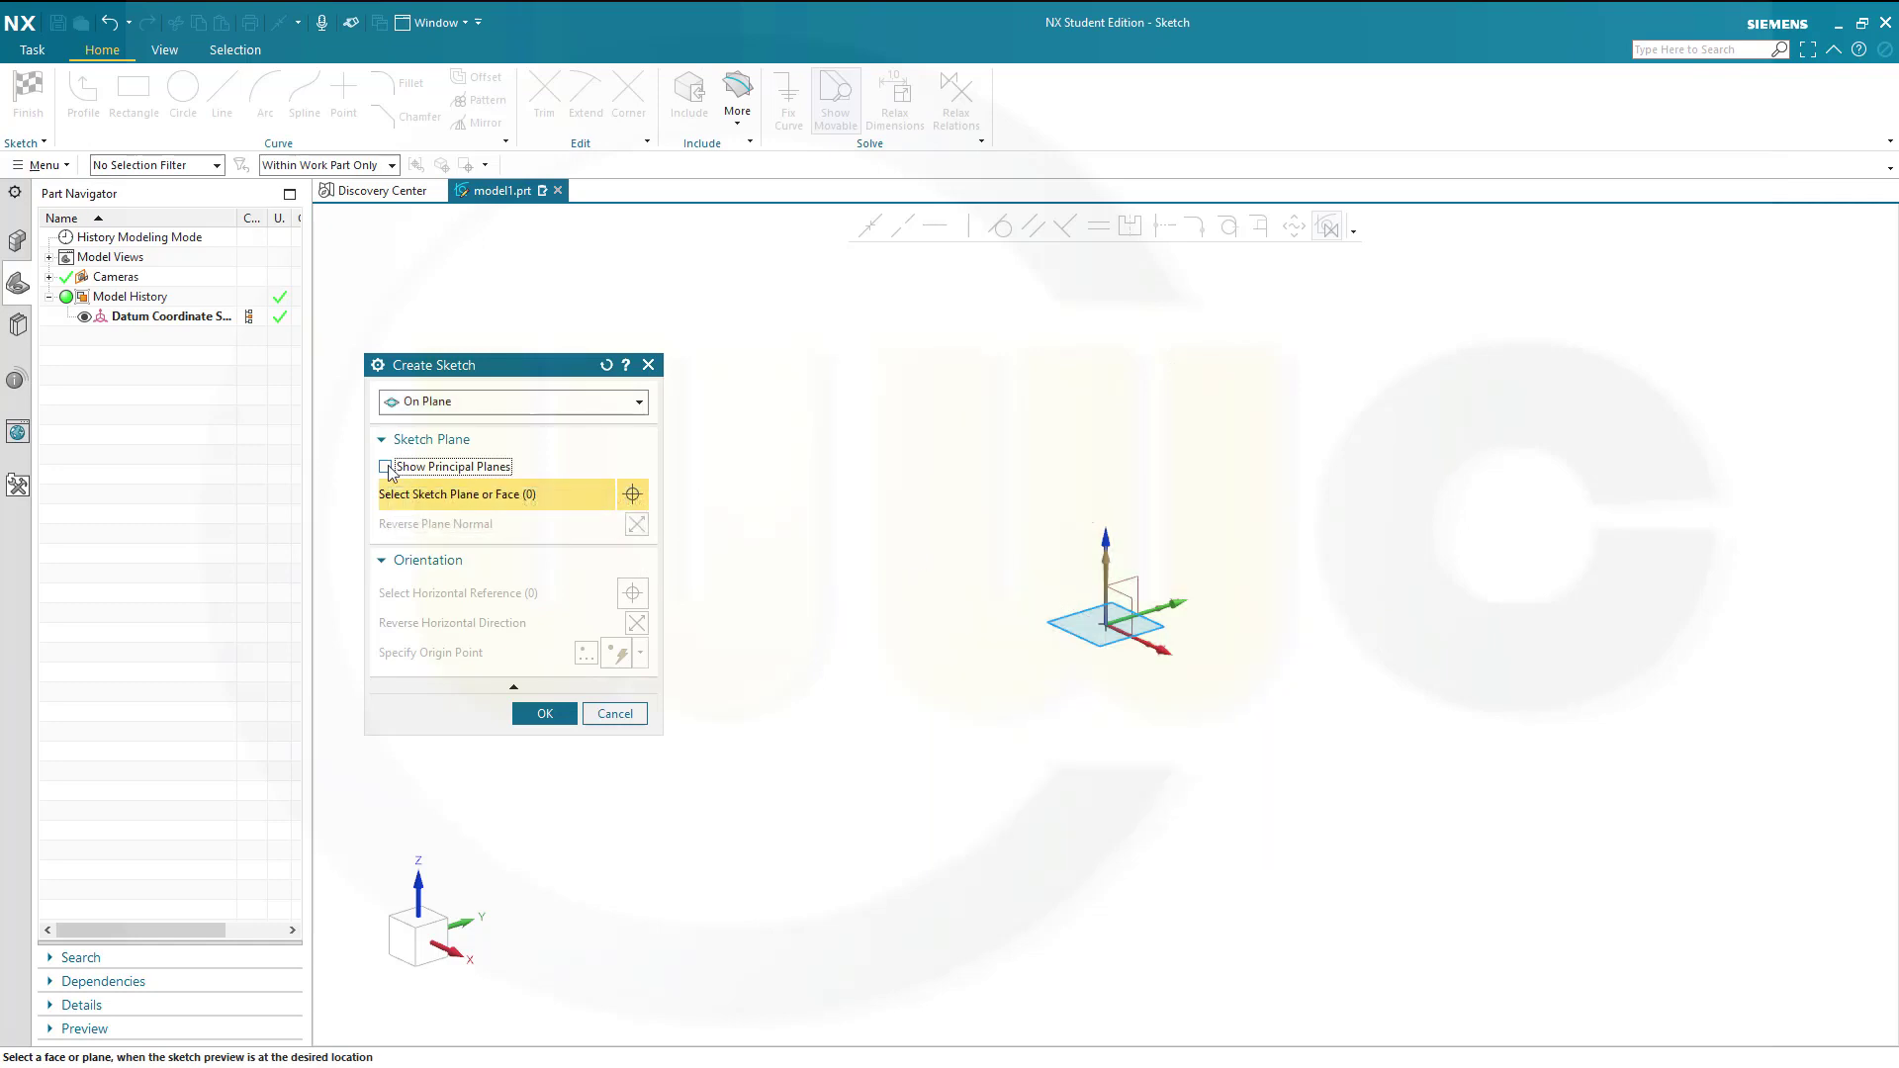
pyautogui.click(387, 468)
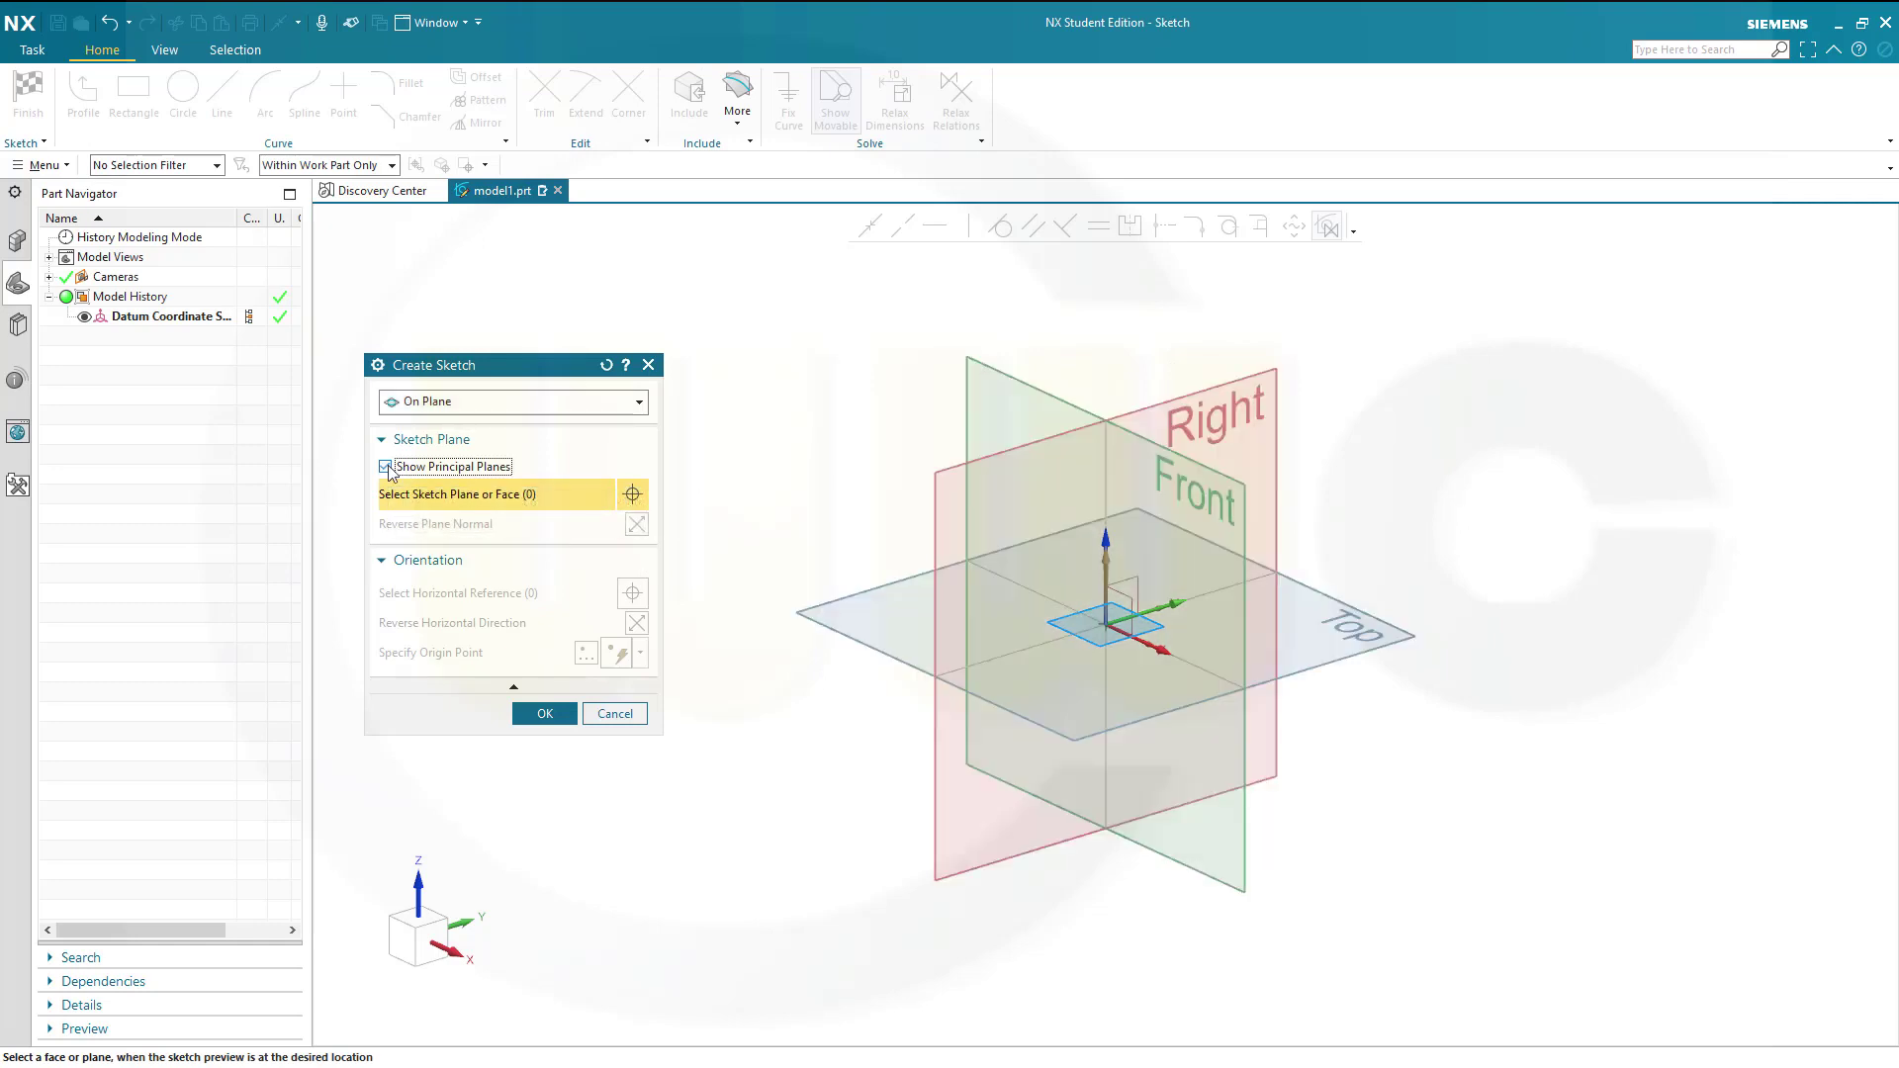
pyautogui.click(1187, 396)
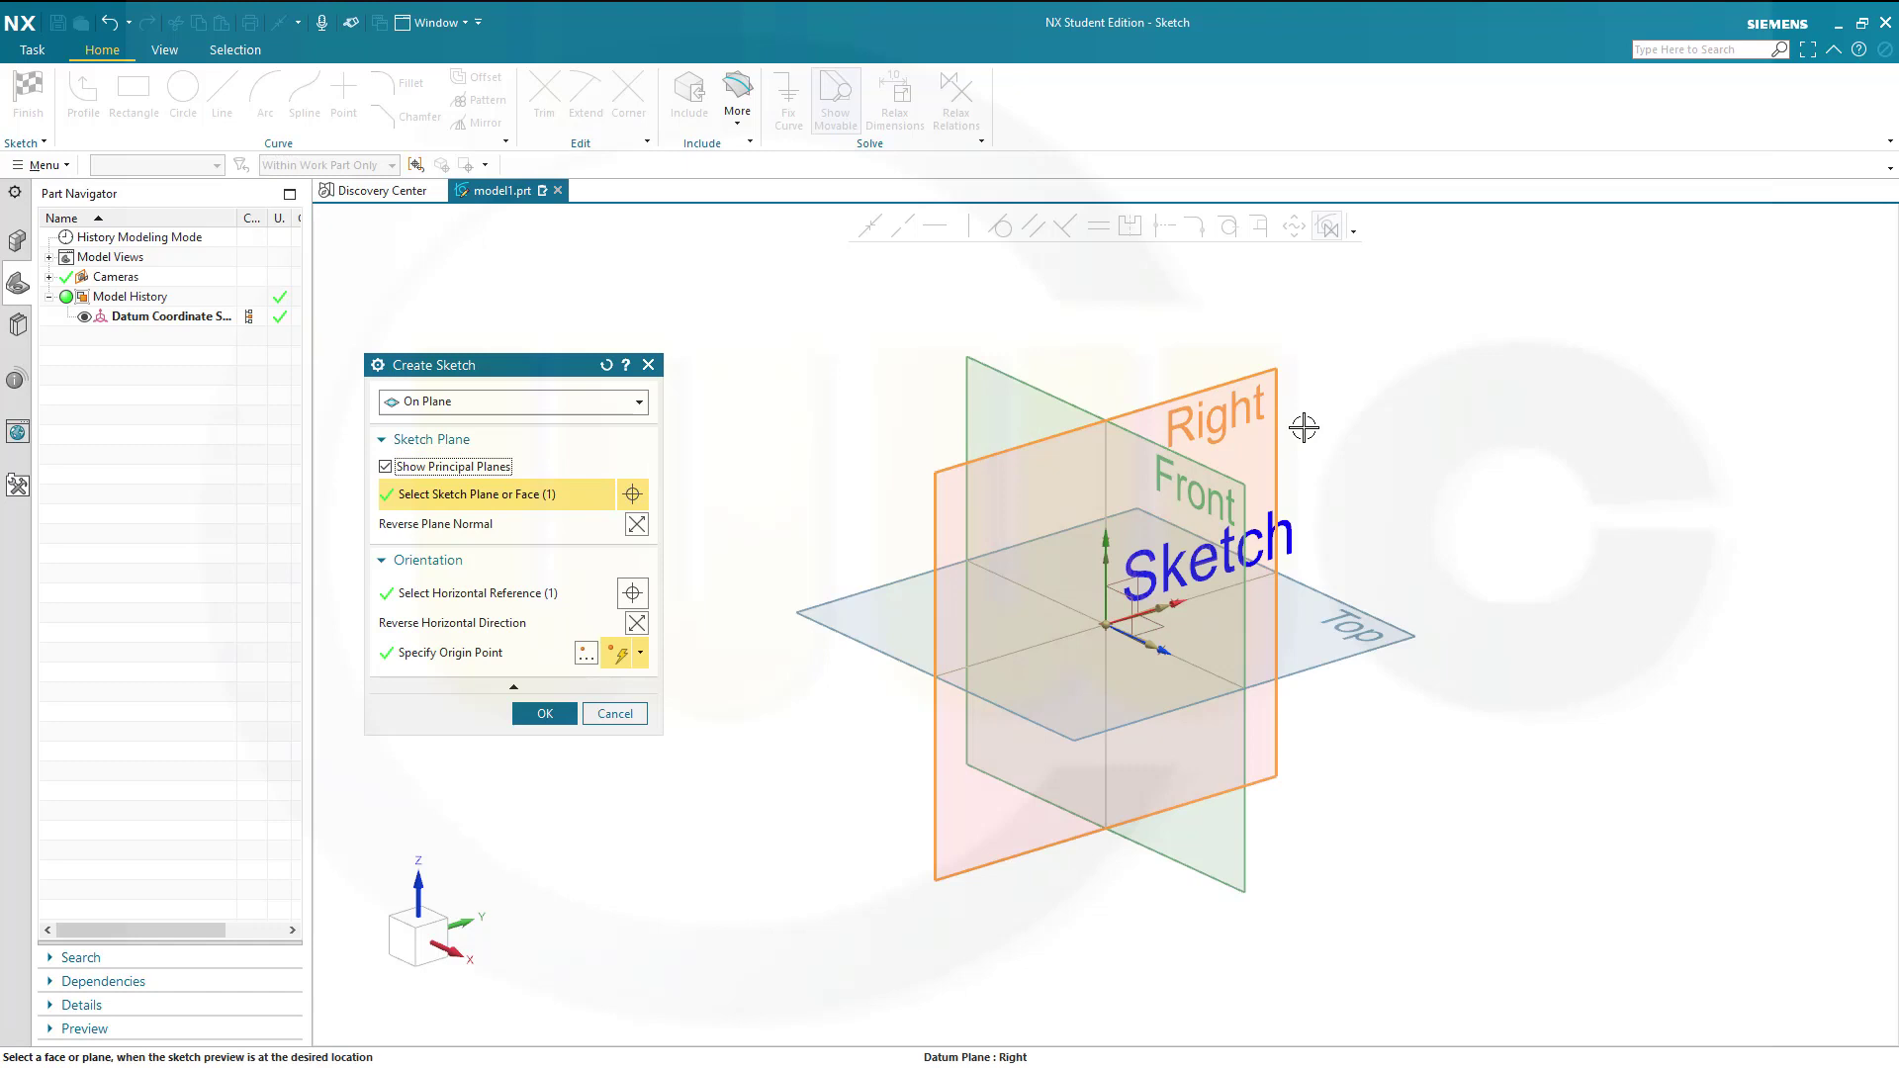
pyautogui.click(543, 715)
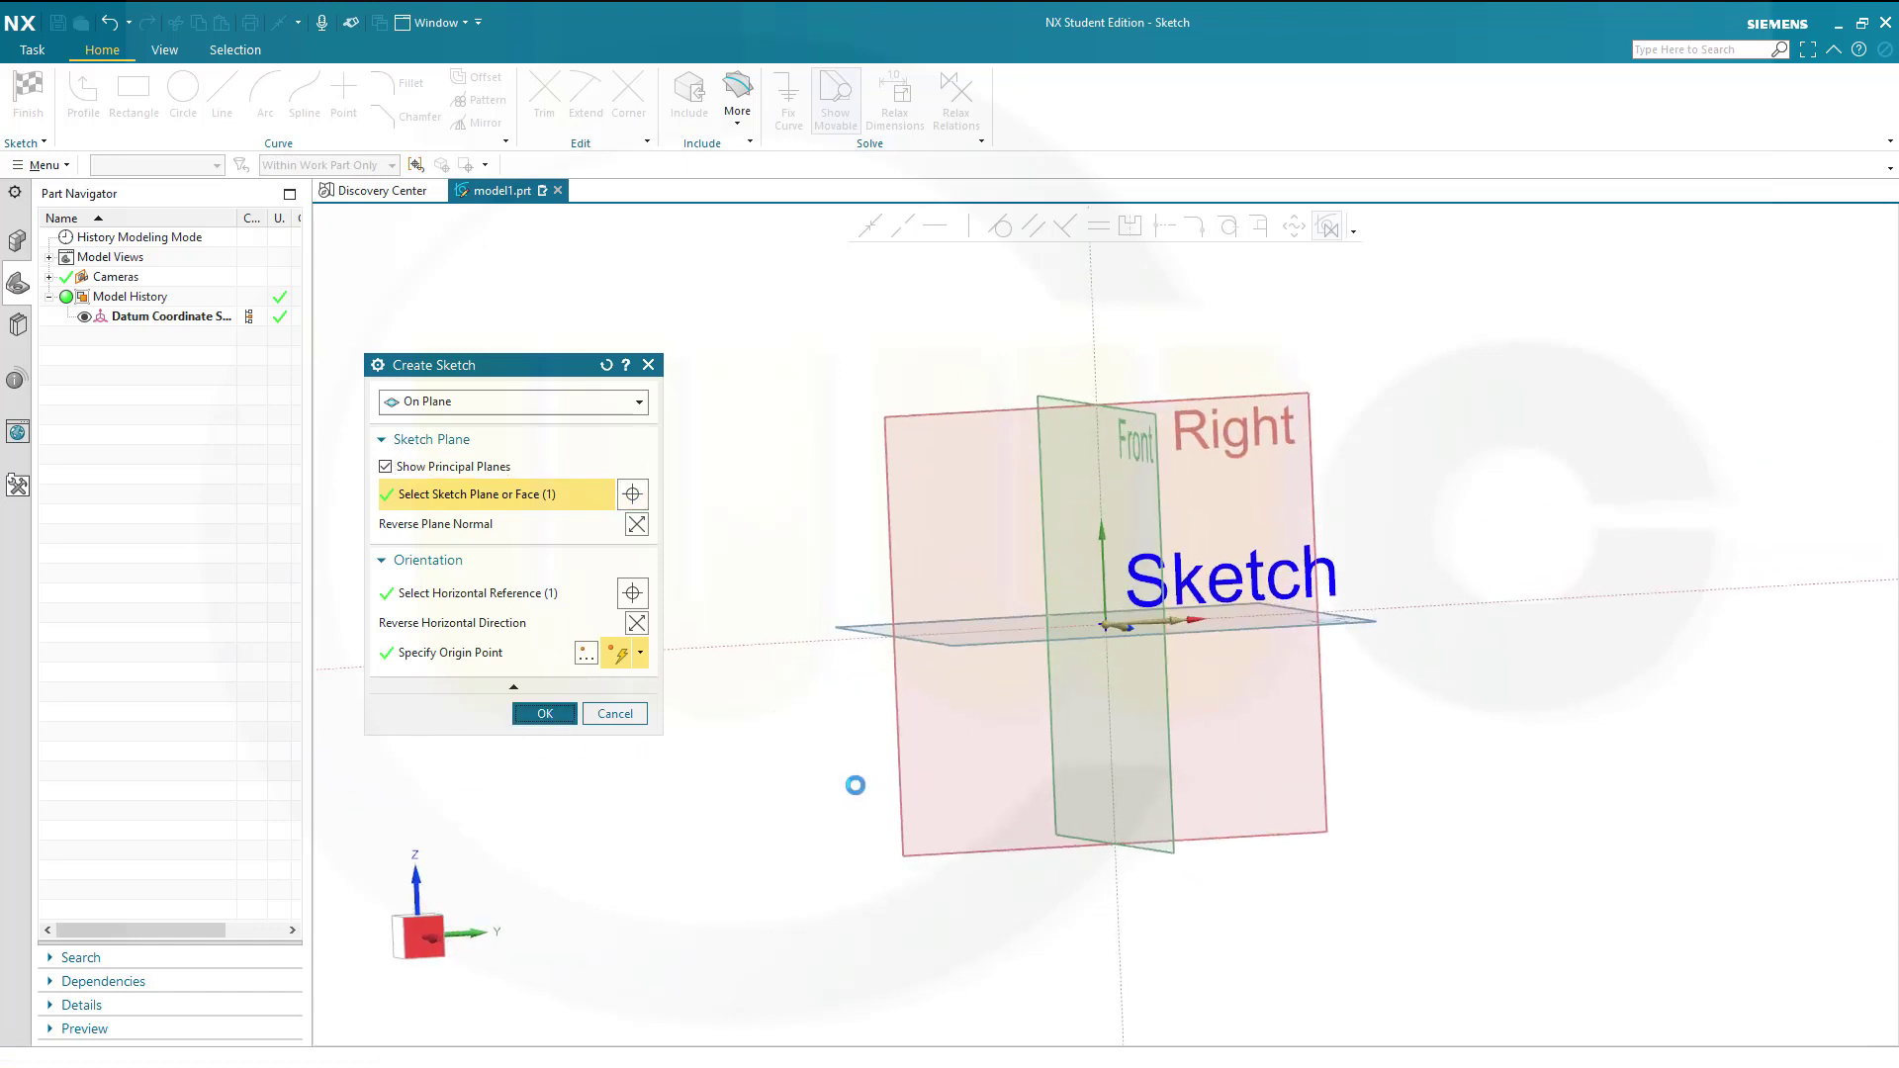
pyautogui.moveTo(1403, 451)
pyautogui.keyDown('shift'); pyautogui.mouseDown(button='middle')
pyautogui.moveTo(1377, 518)
pyautogui.moveTo(1111, 673)
pyautogui.moveTo(1081, 712)
pyautogui.mouseUp(button='middle'); pyautogui.keyUp('shift')
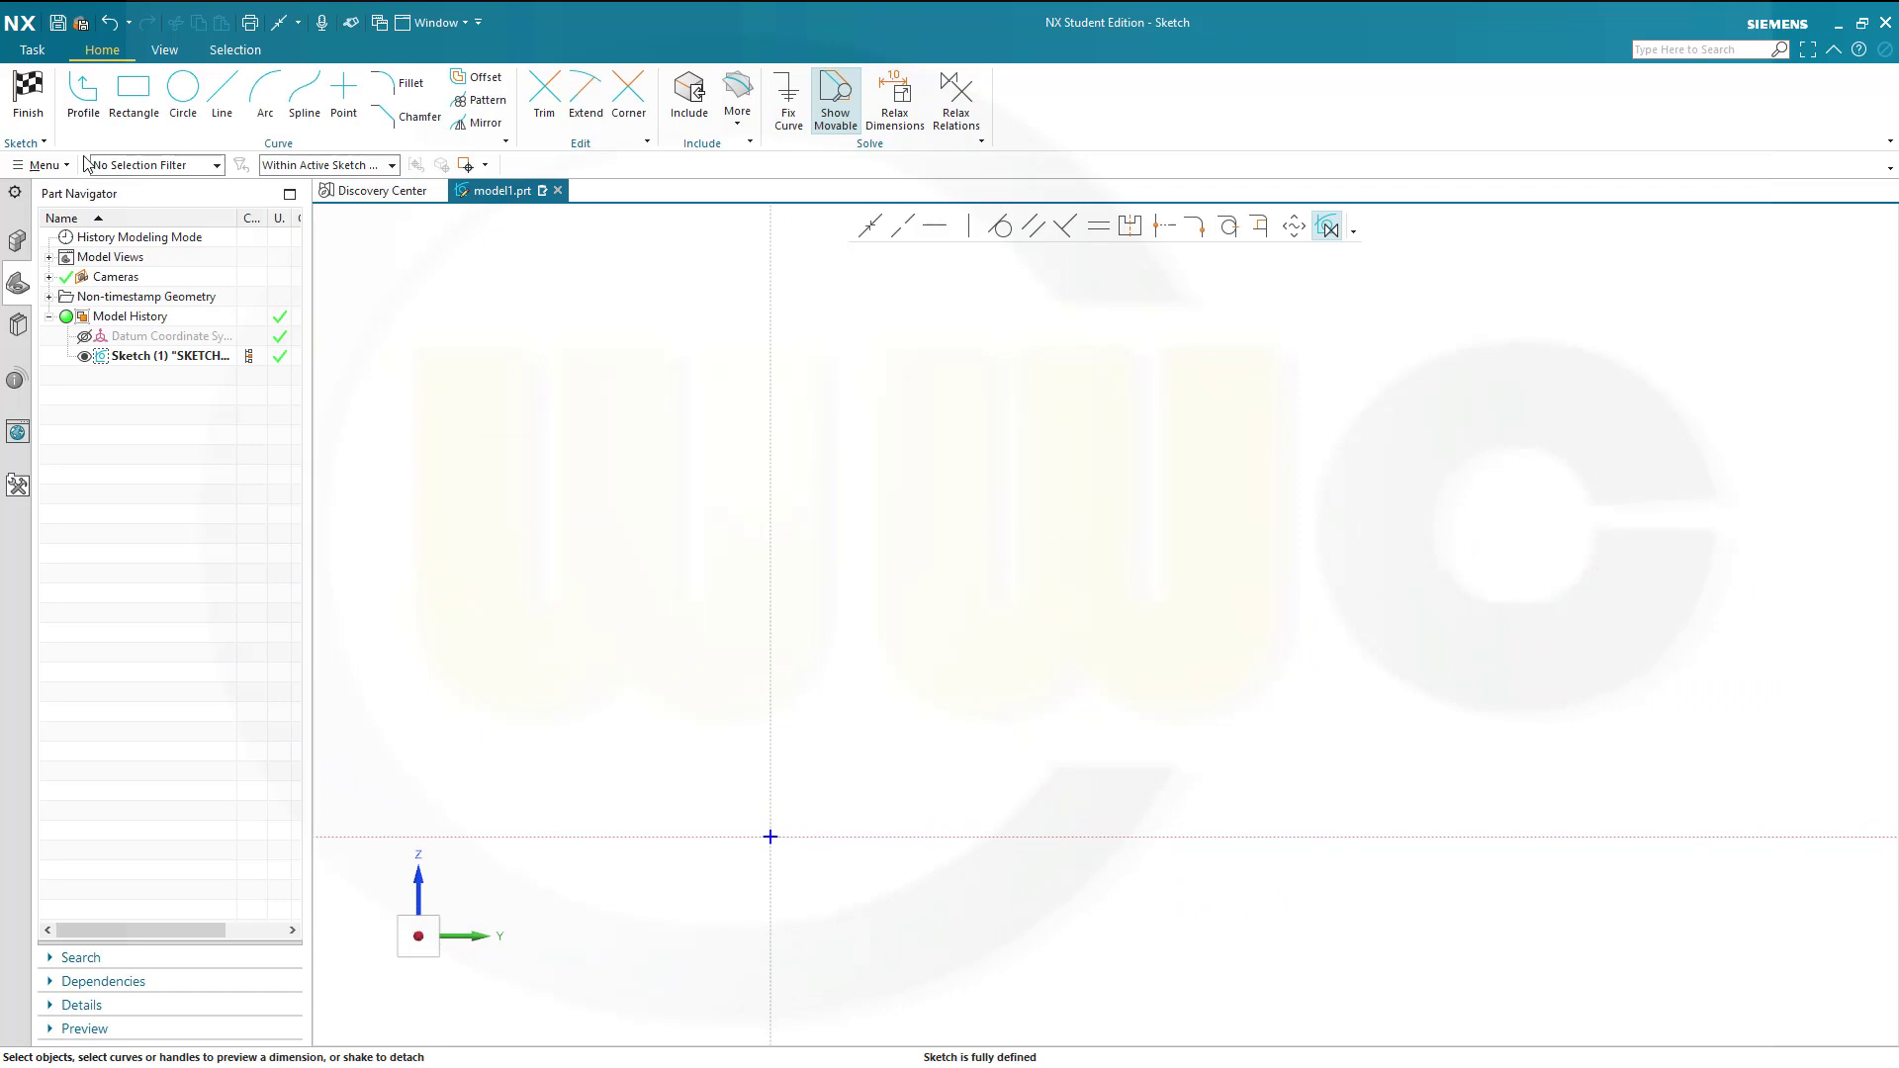
# Draw the profile's bottom line, short vertical, inward step, lower slant and tall vertical edge
pyautogui.click(83, 94)
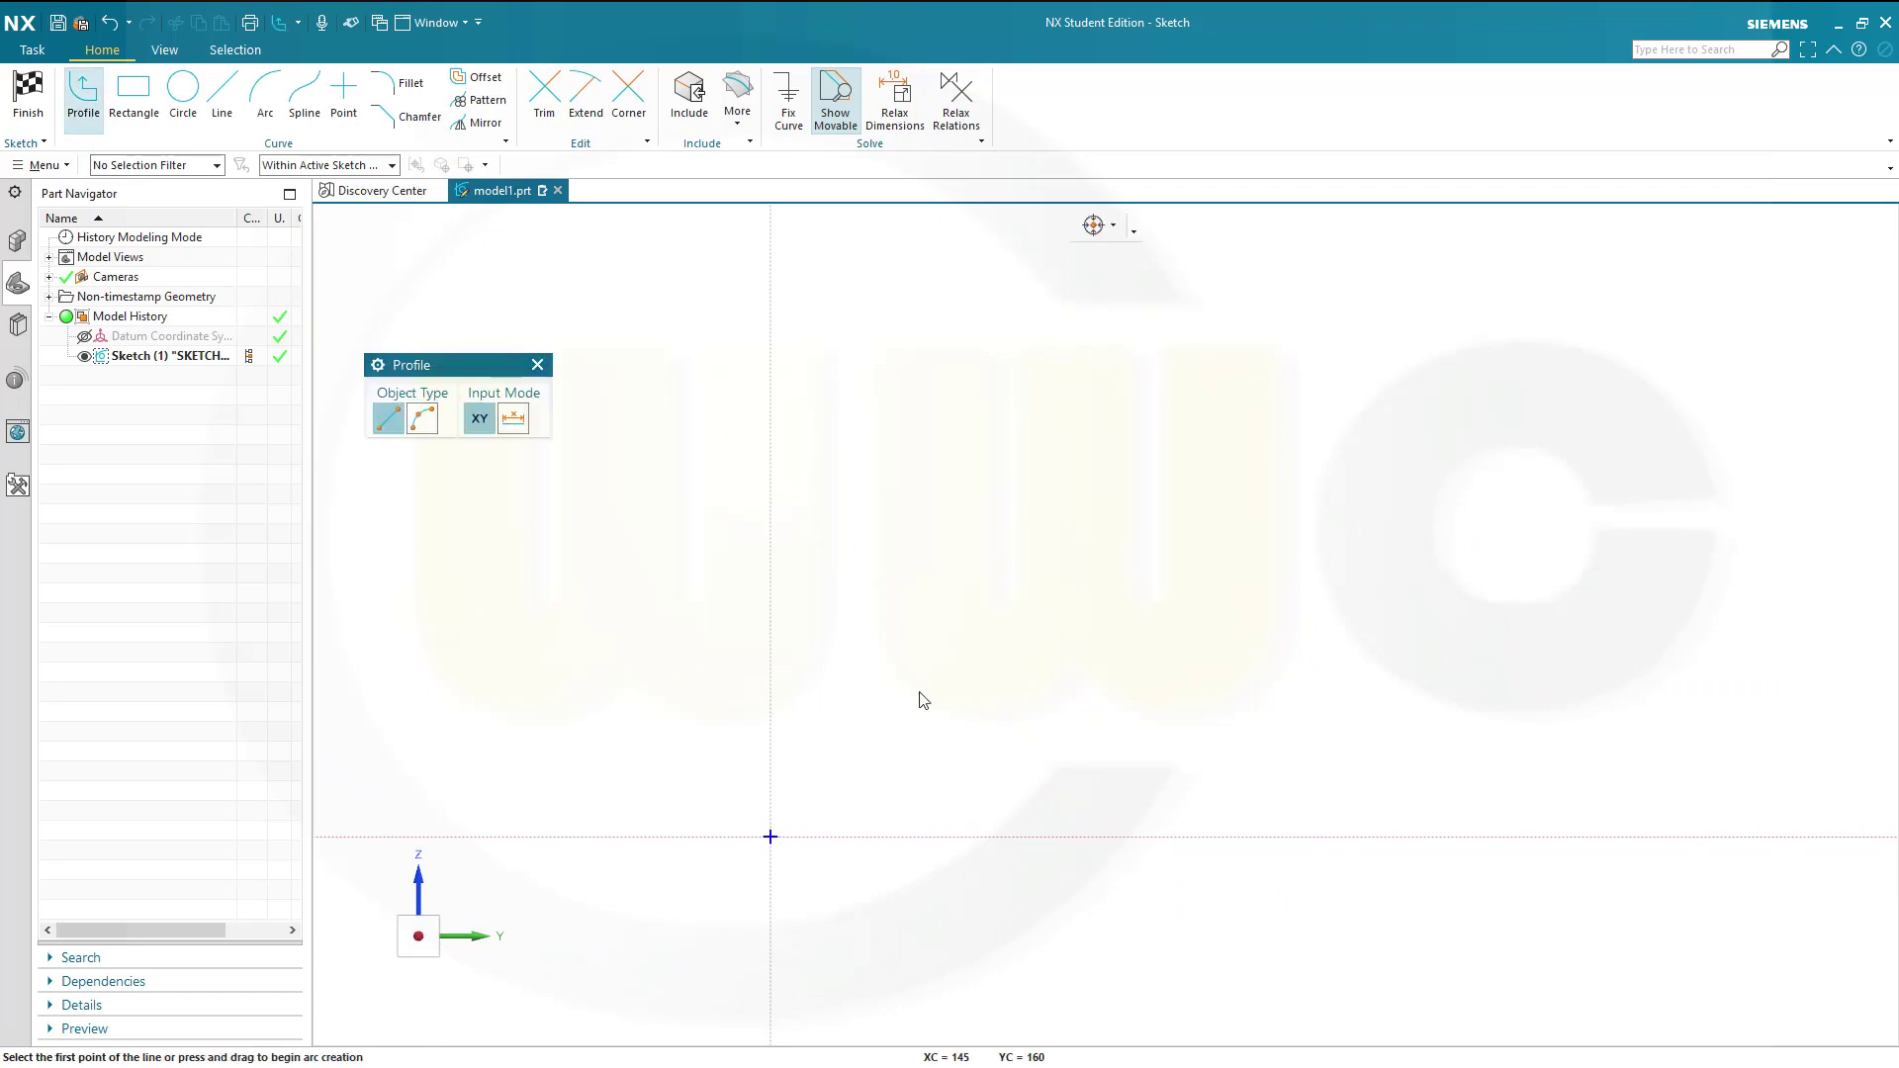
pyautogui.click(889, 796)
pyautogui.click(1117, 796)
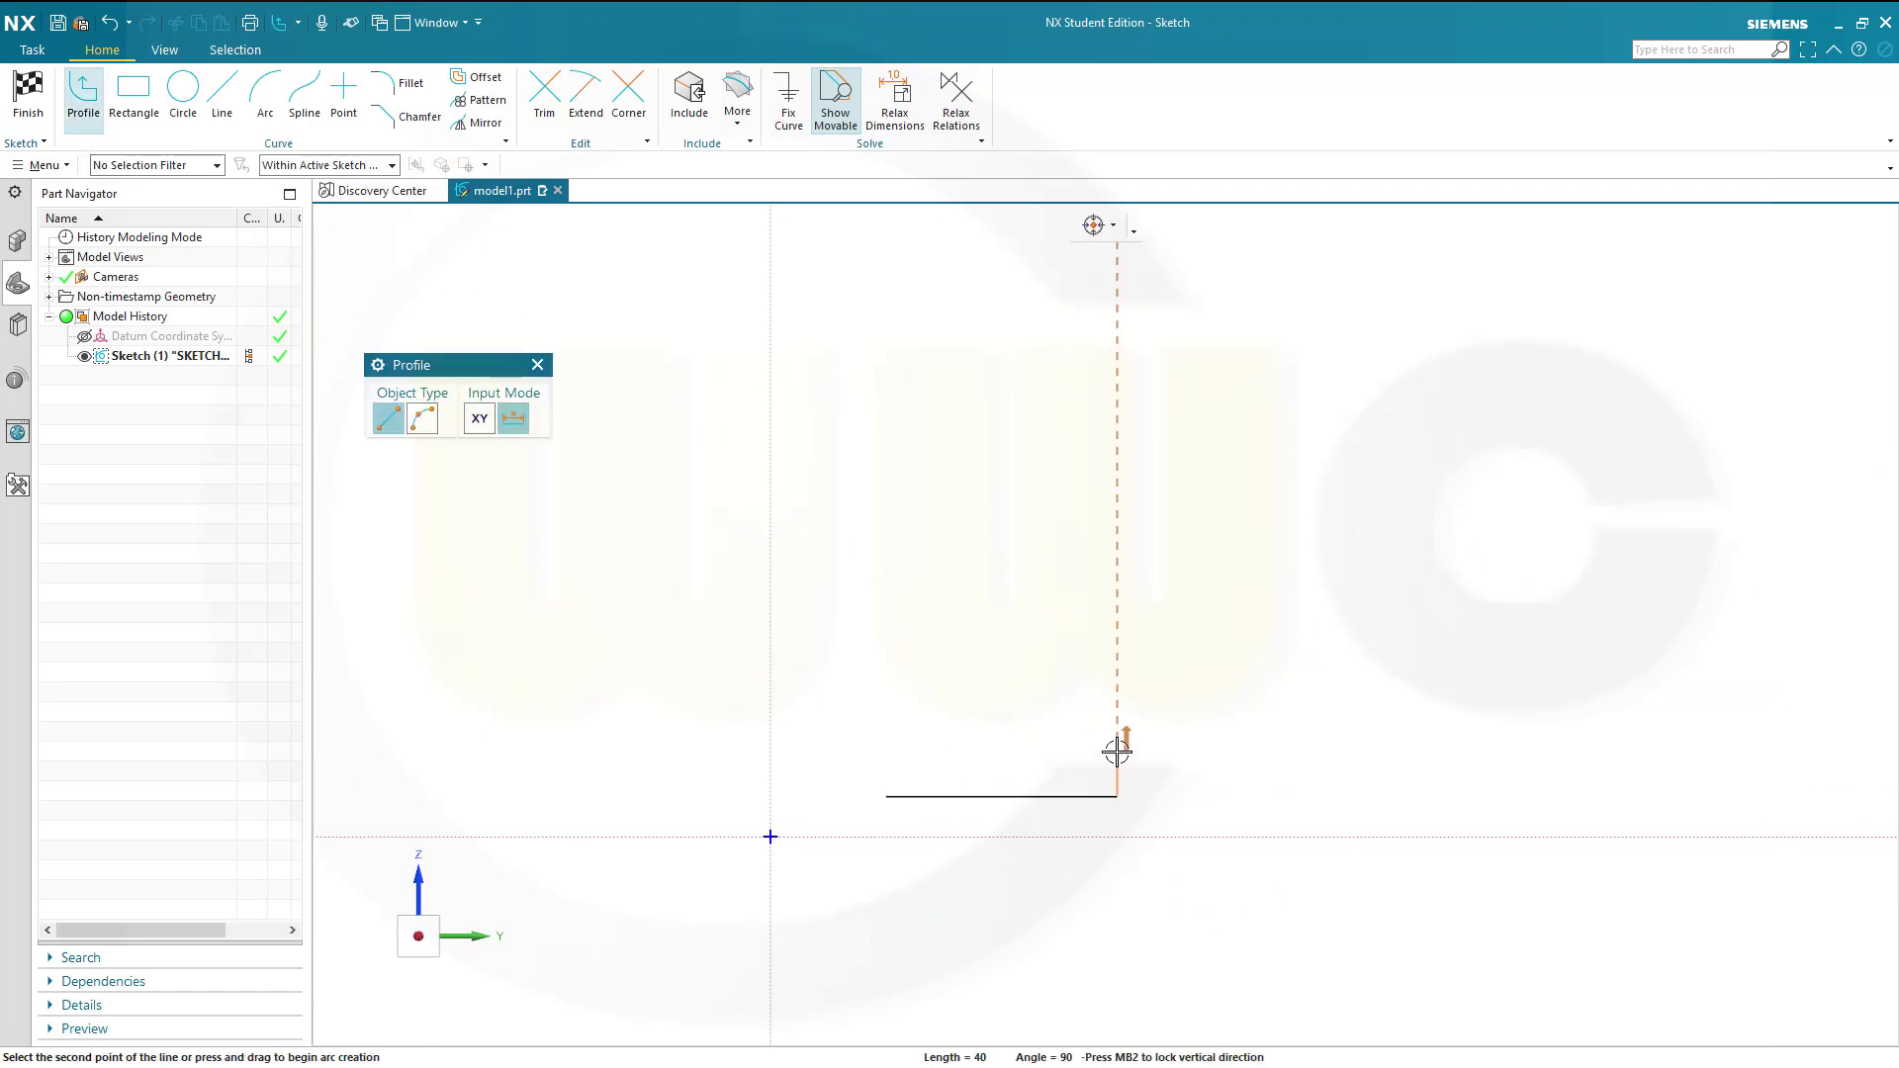
pyautogui.click(1118, 732)
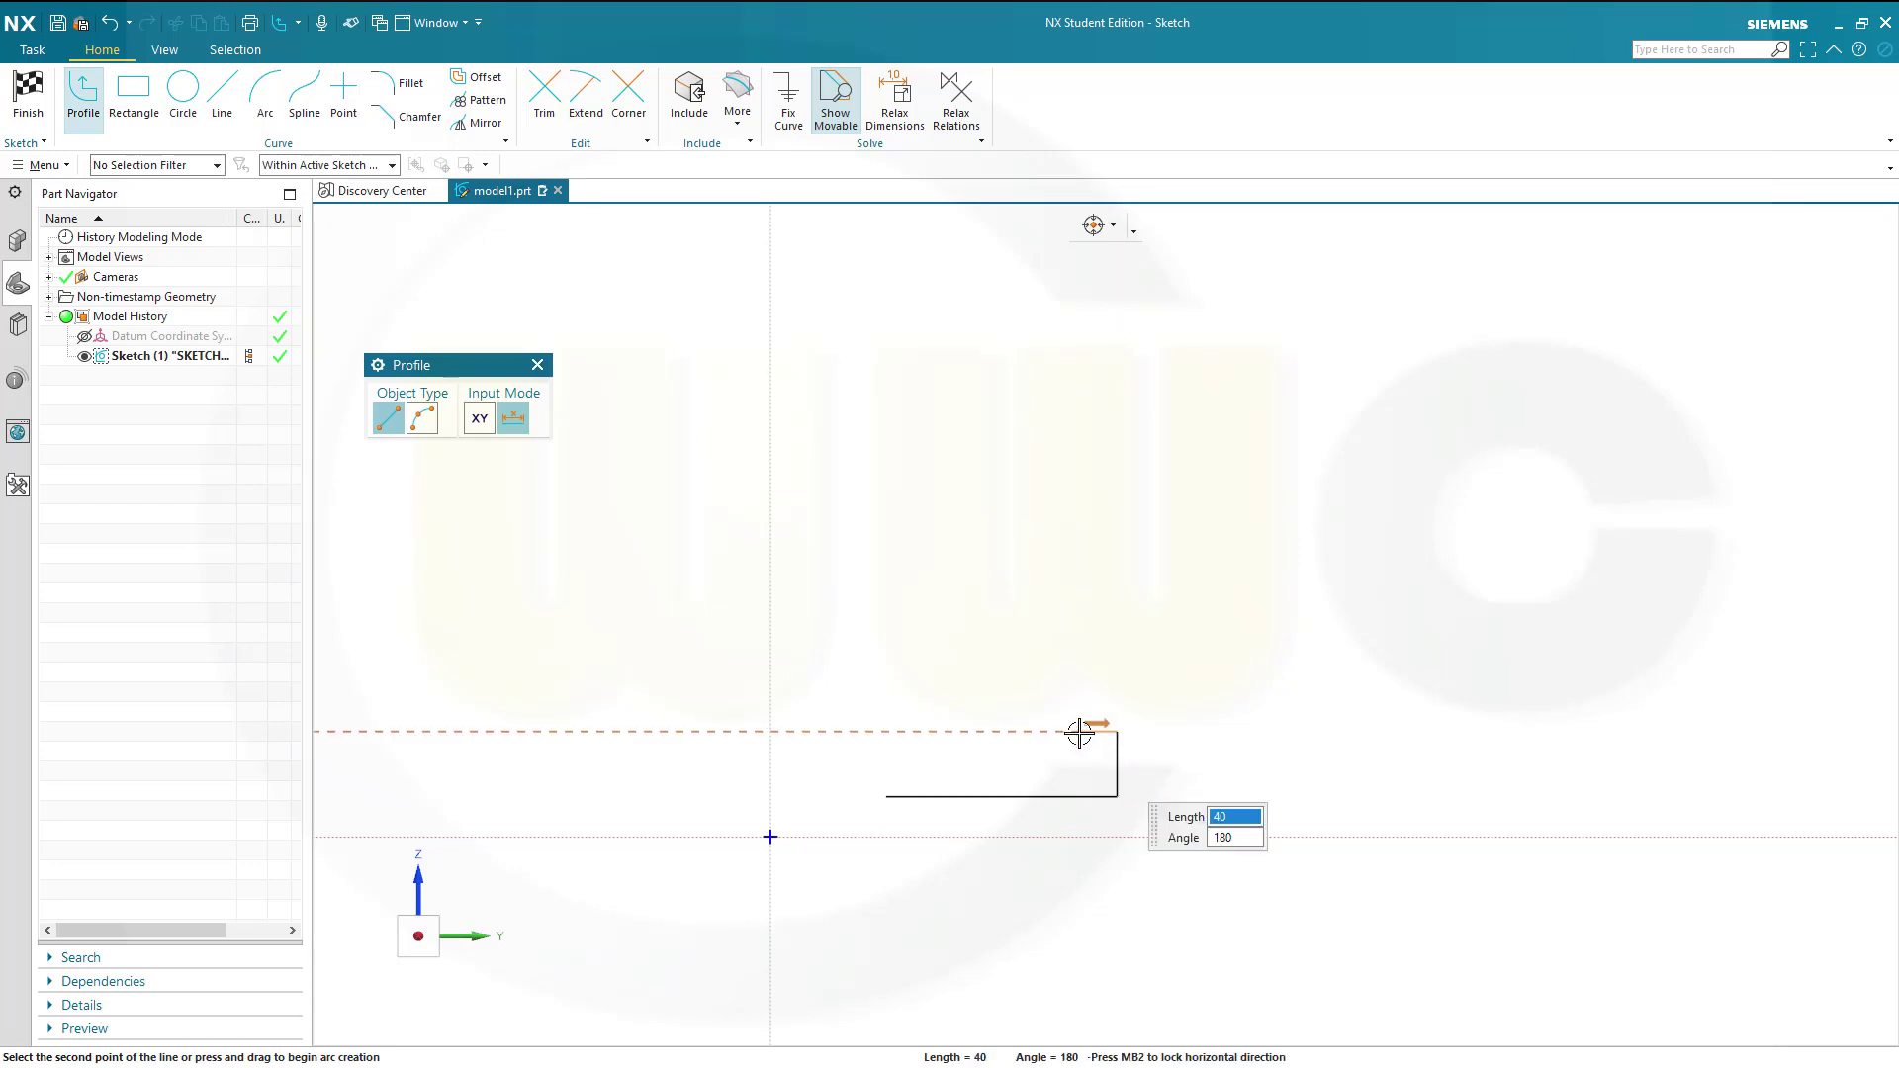
pyautogui.click(1078, 732)
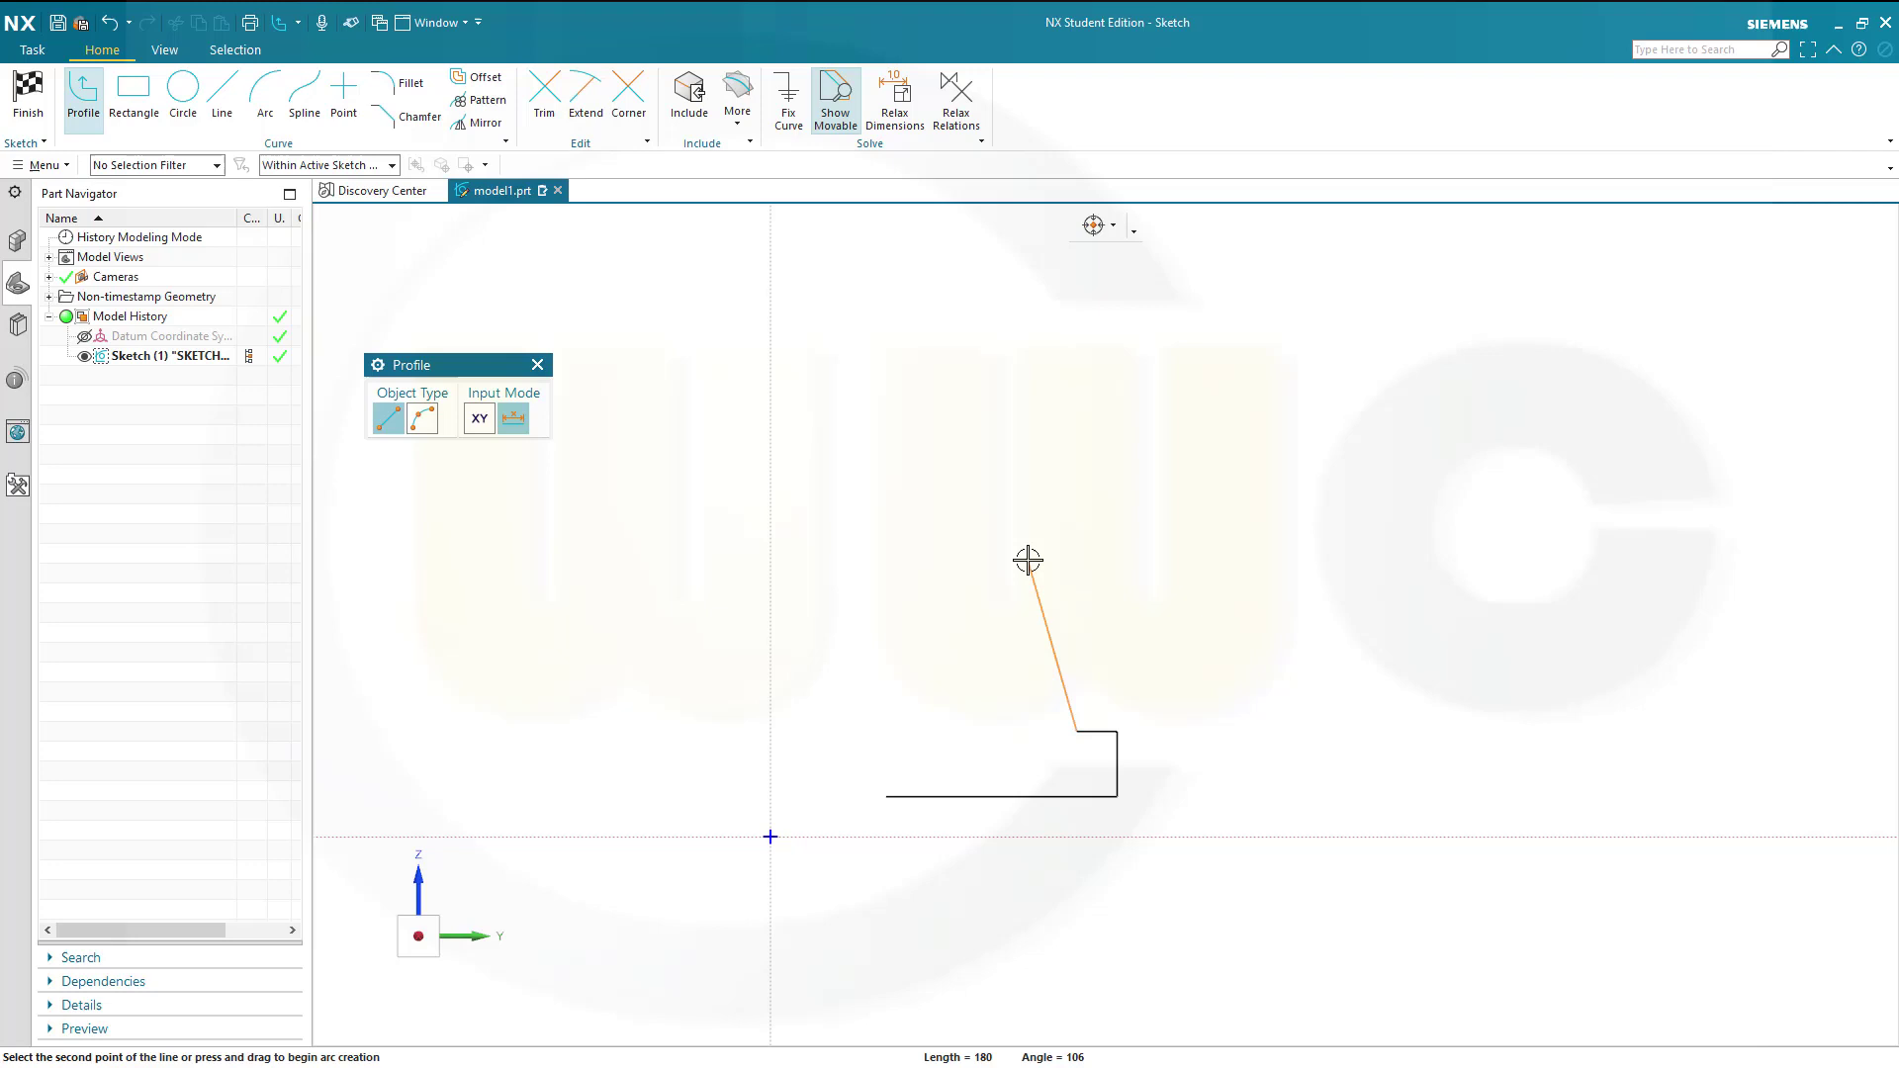
pyautogui.click(1028, 559)
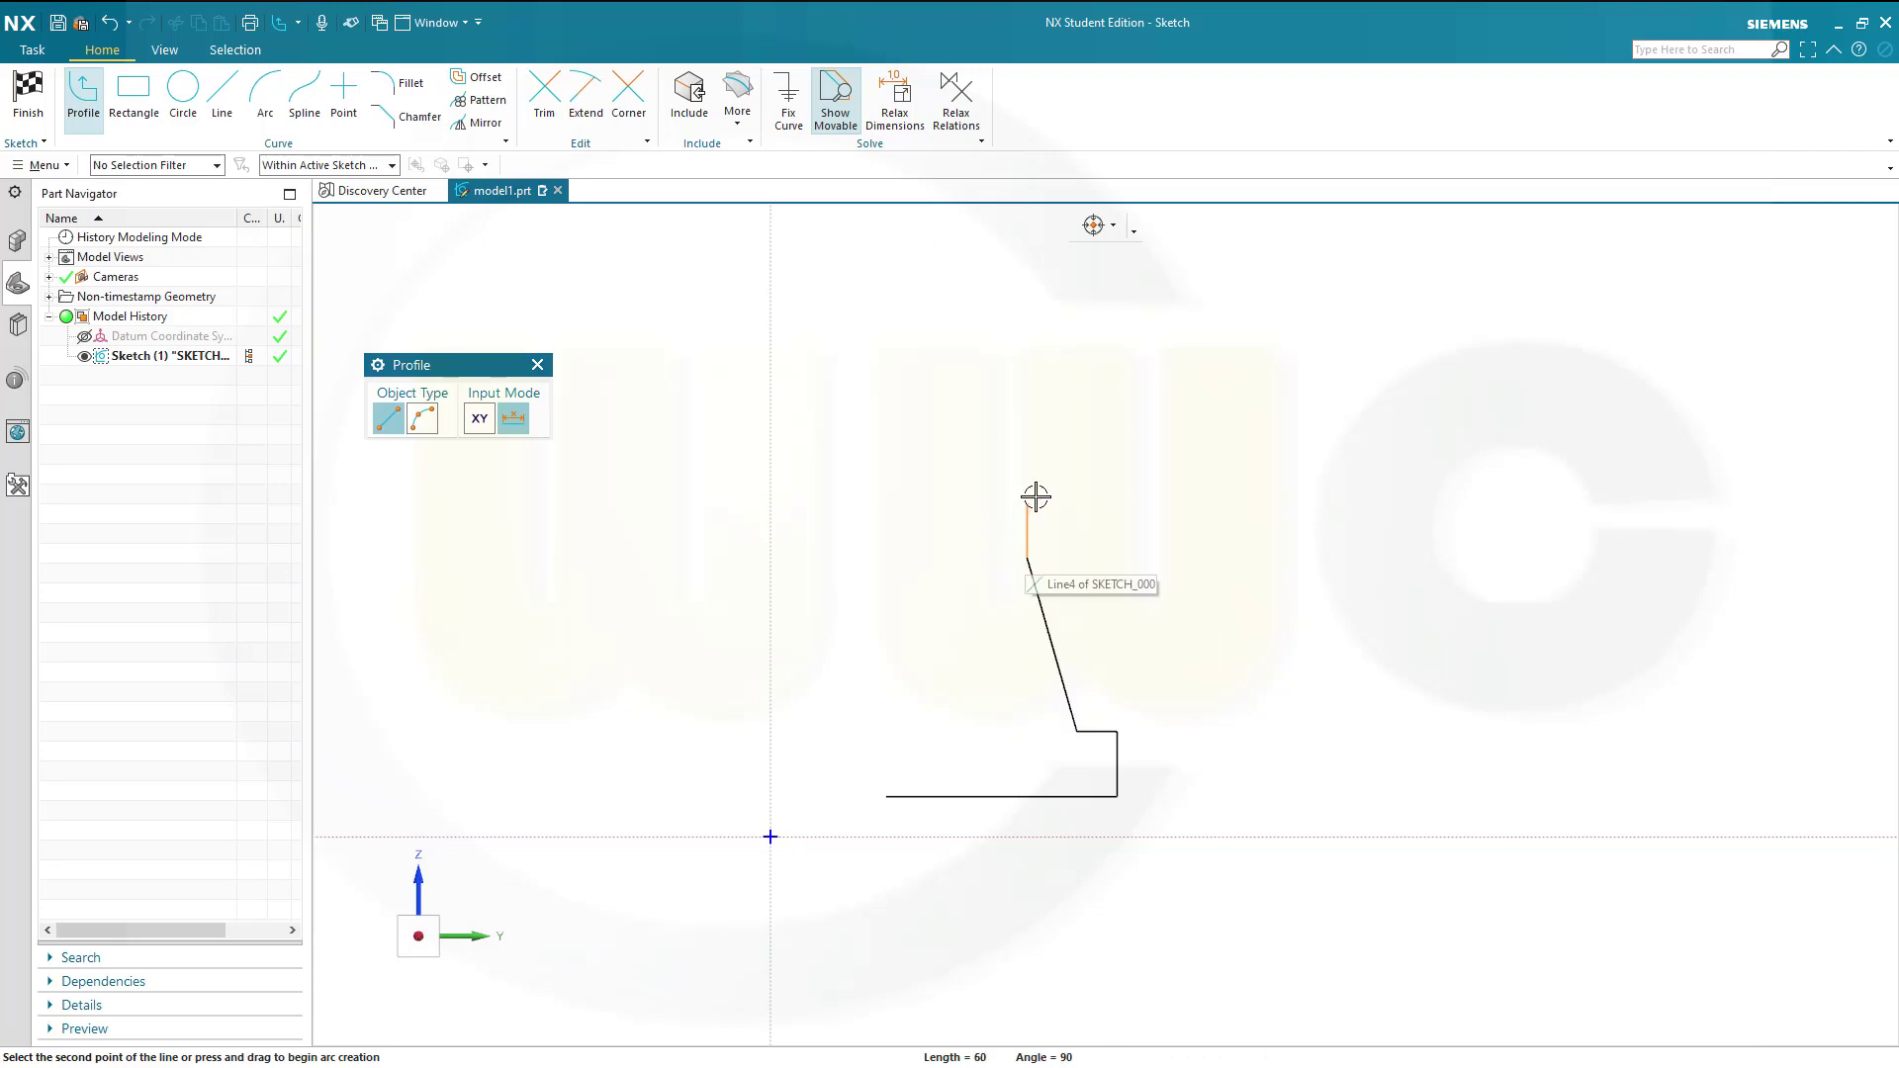
pyautogui.click(1028, 411)
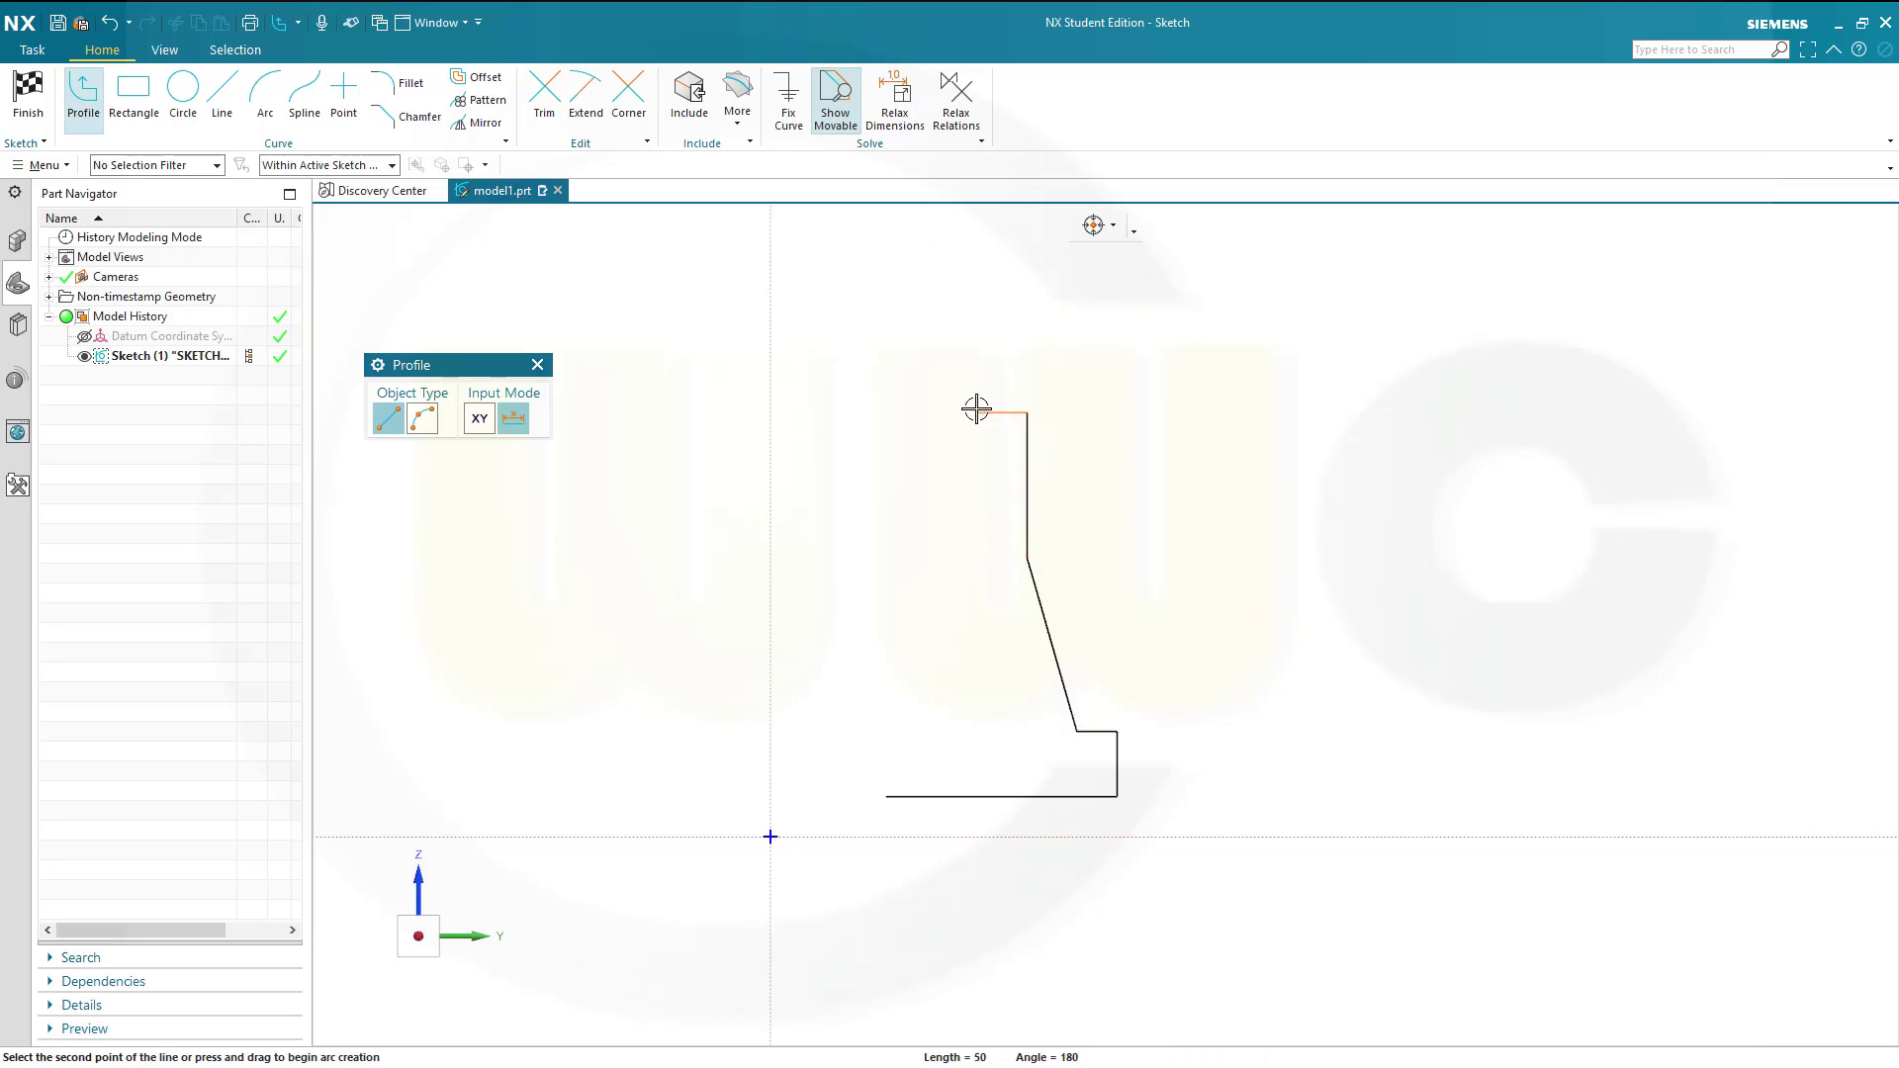
# Add the middle step, upper slant and top lines, closing the profile at its start point
pyautogui.click(972, 411)
pyautogui.moveTo(947, 334)
pyautogui.click(941, 341)
pyautogui.click(942, 284)
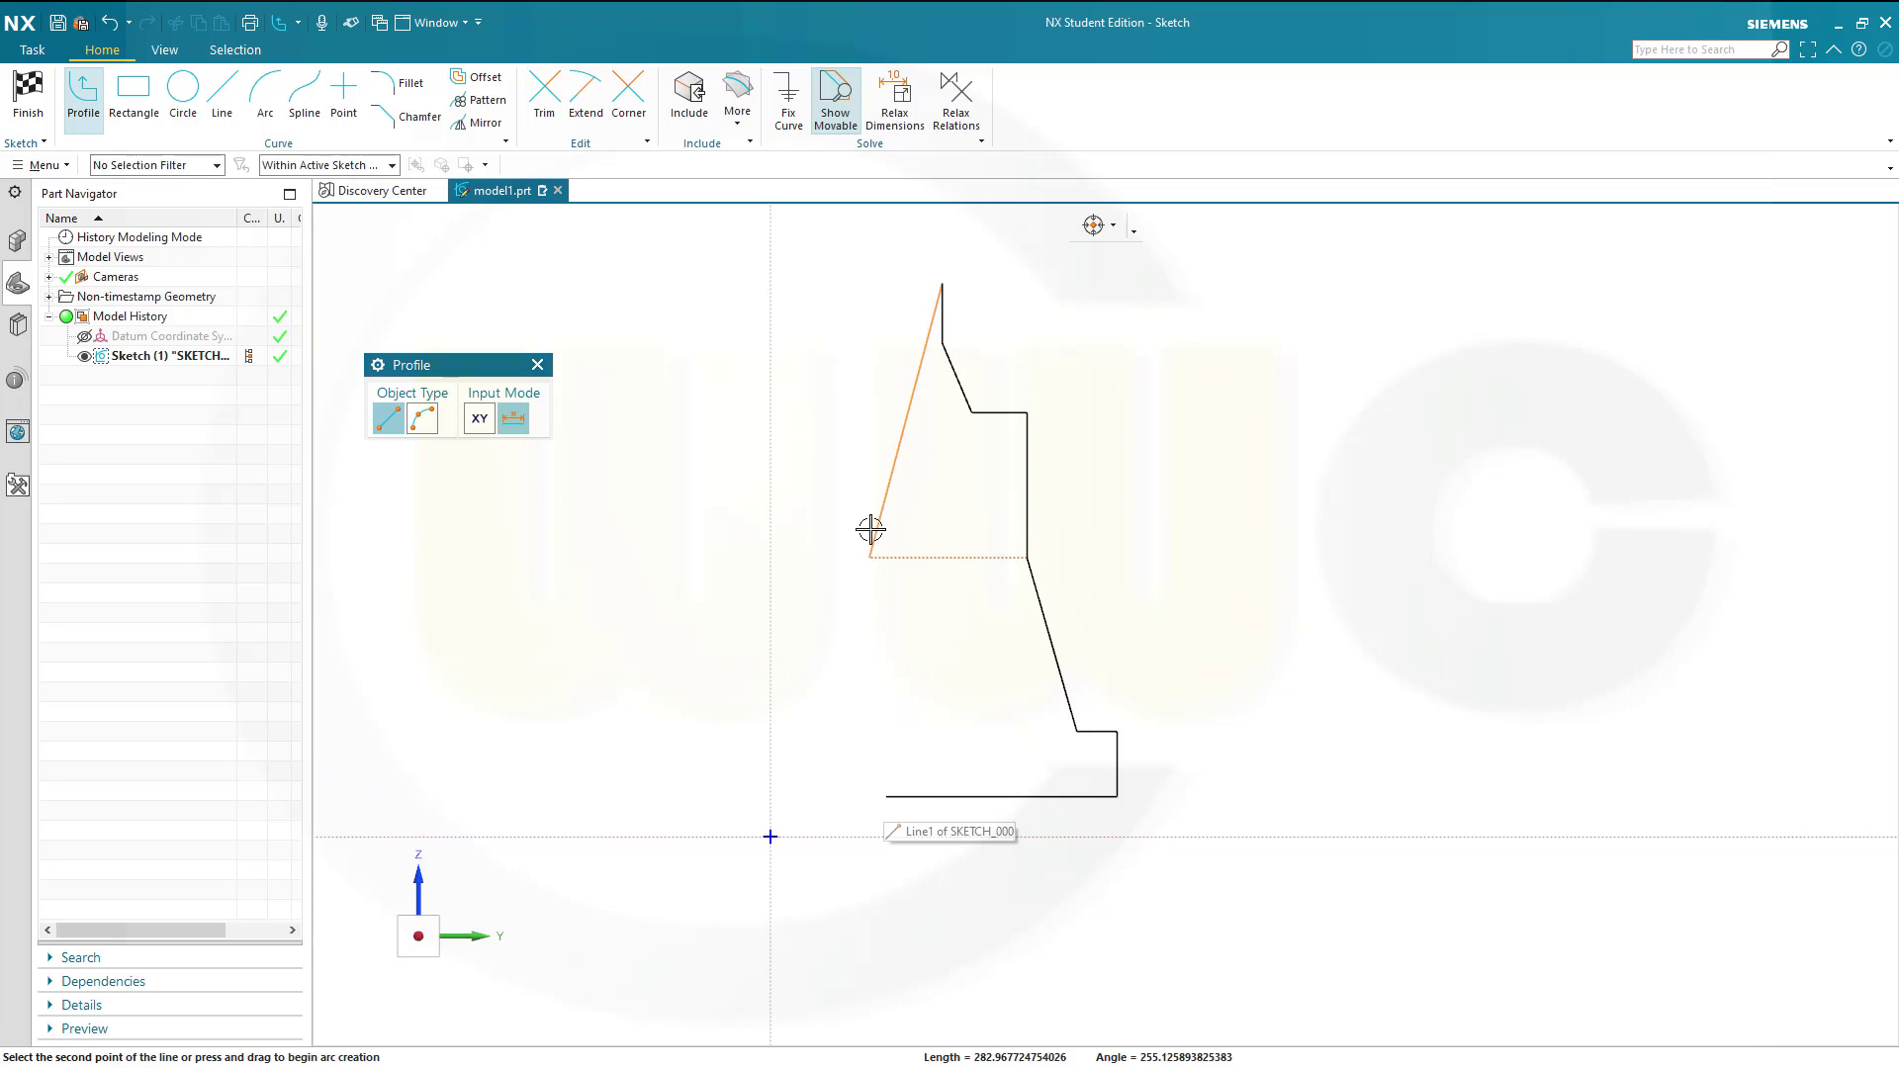
pyautogui.click(885, 284)
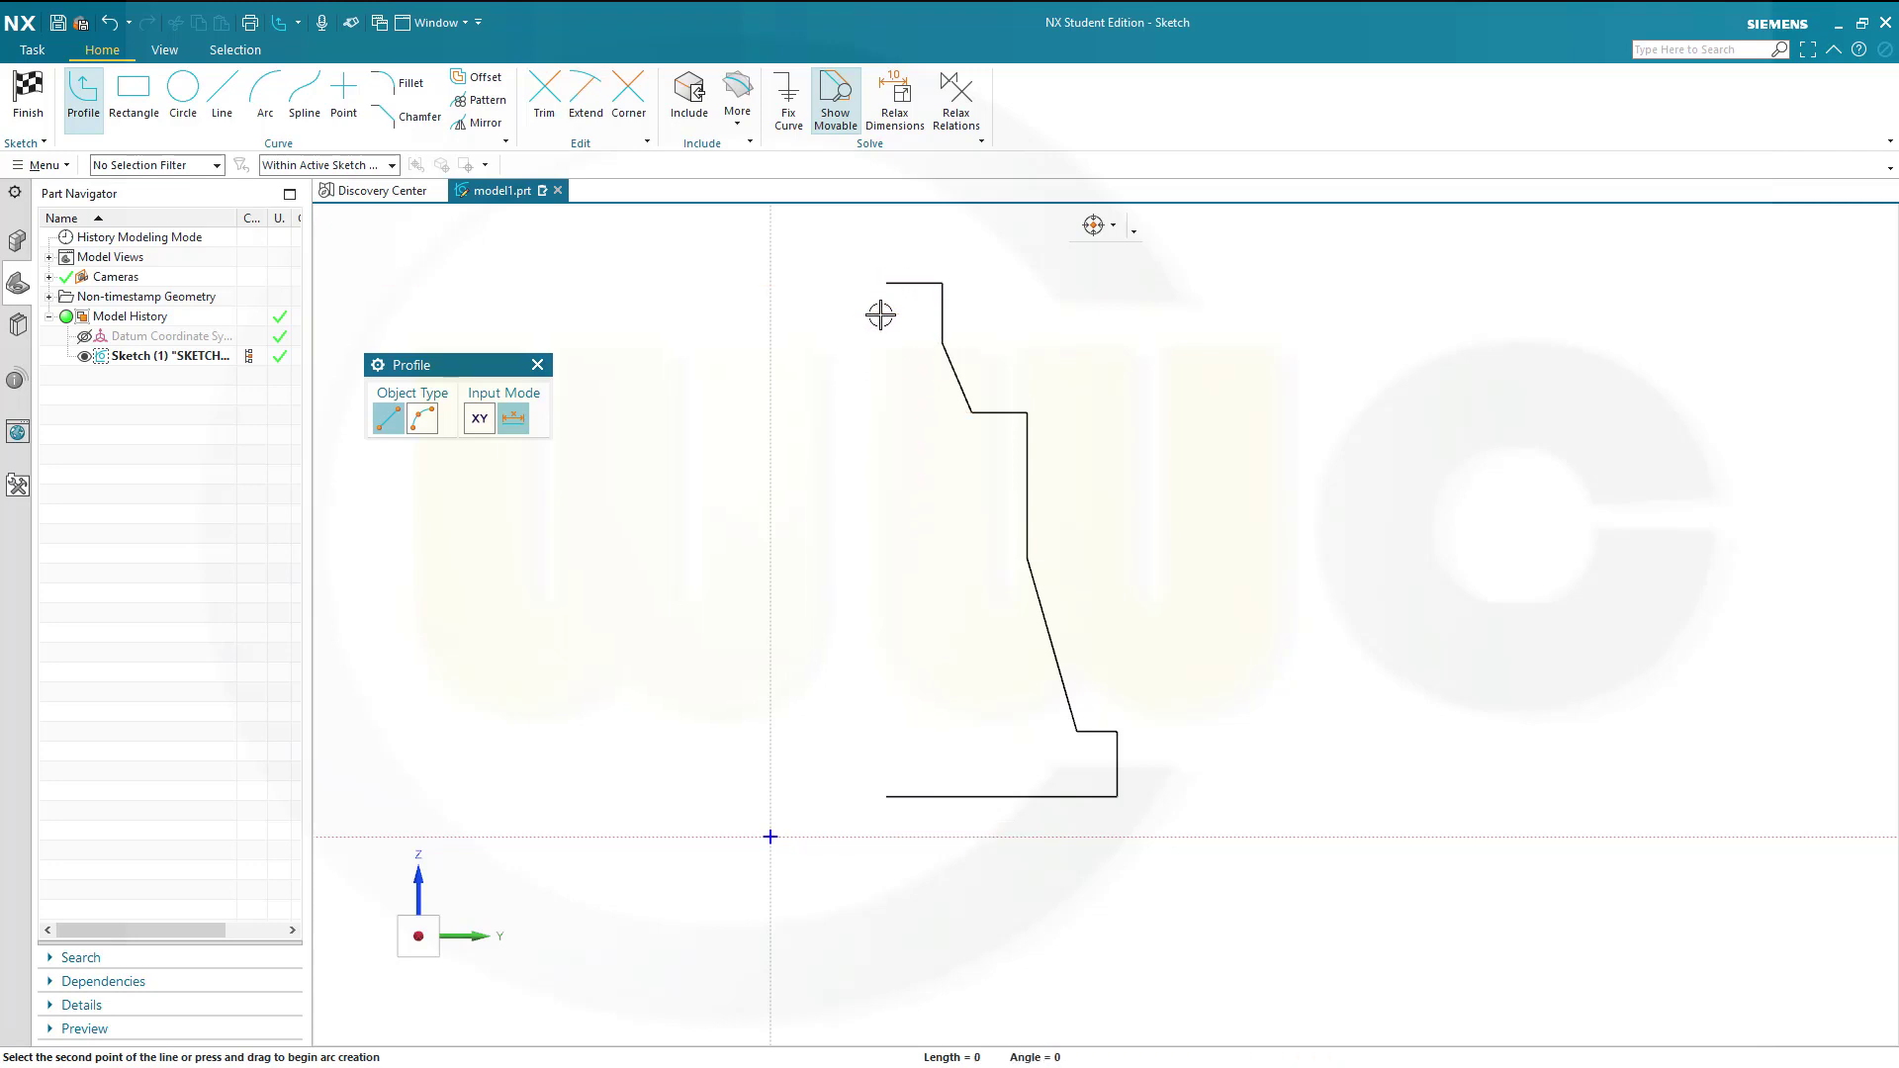
pyautogui.click(886, 796)
# Convert the profile's long left vertical edge into a dash-dot reference centreline
pyautogui.press('Escape')
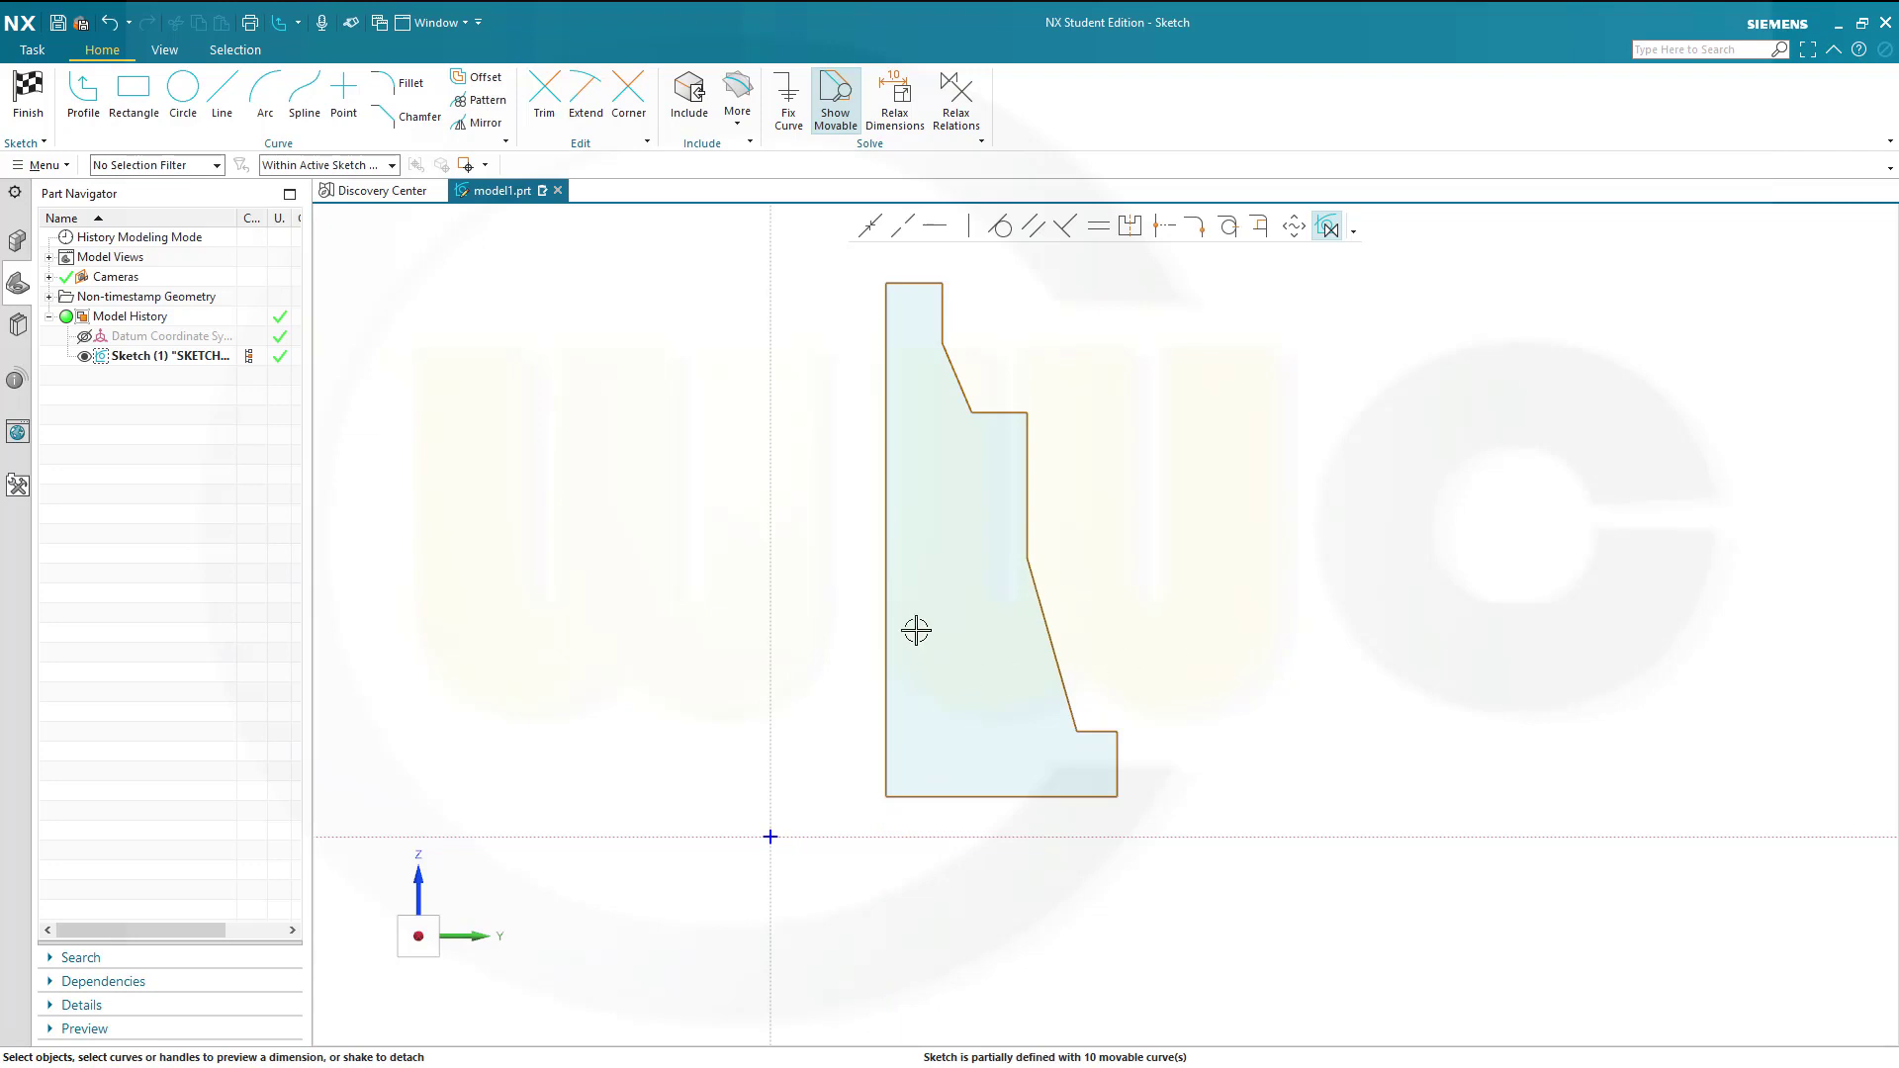
pyautogui.click(886, 602)
pyautogui.rightClick(888, 601)
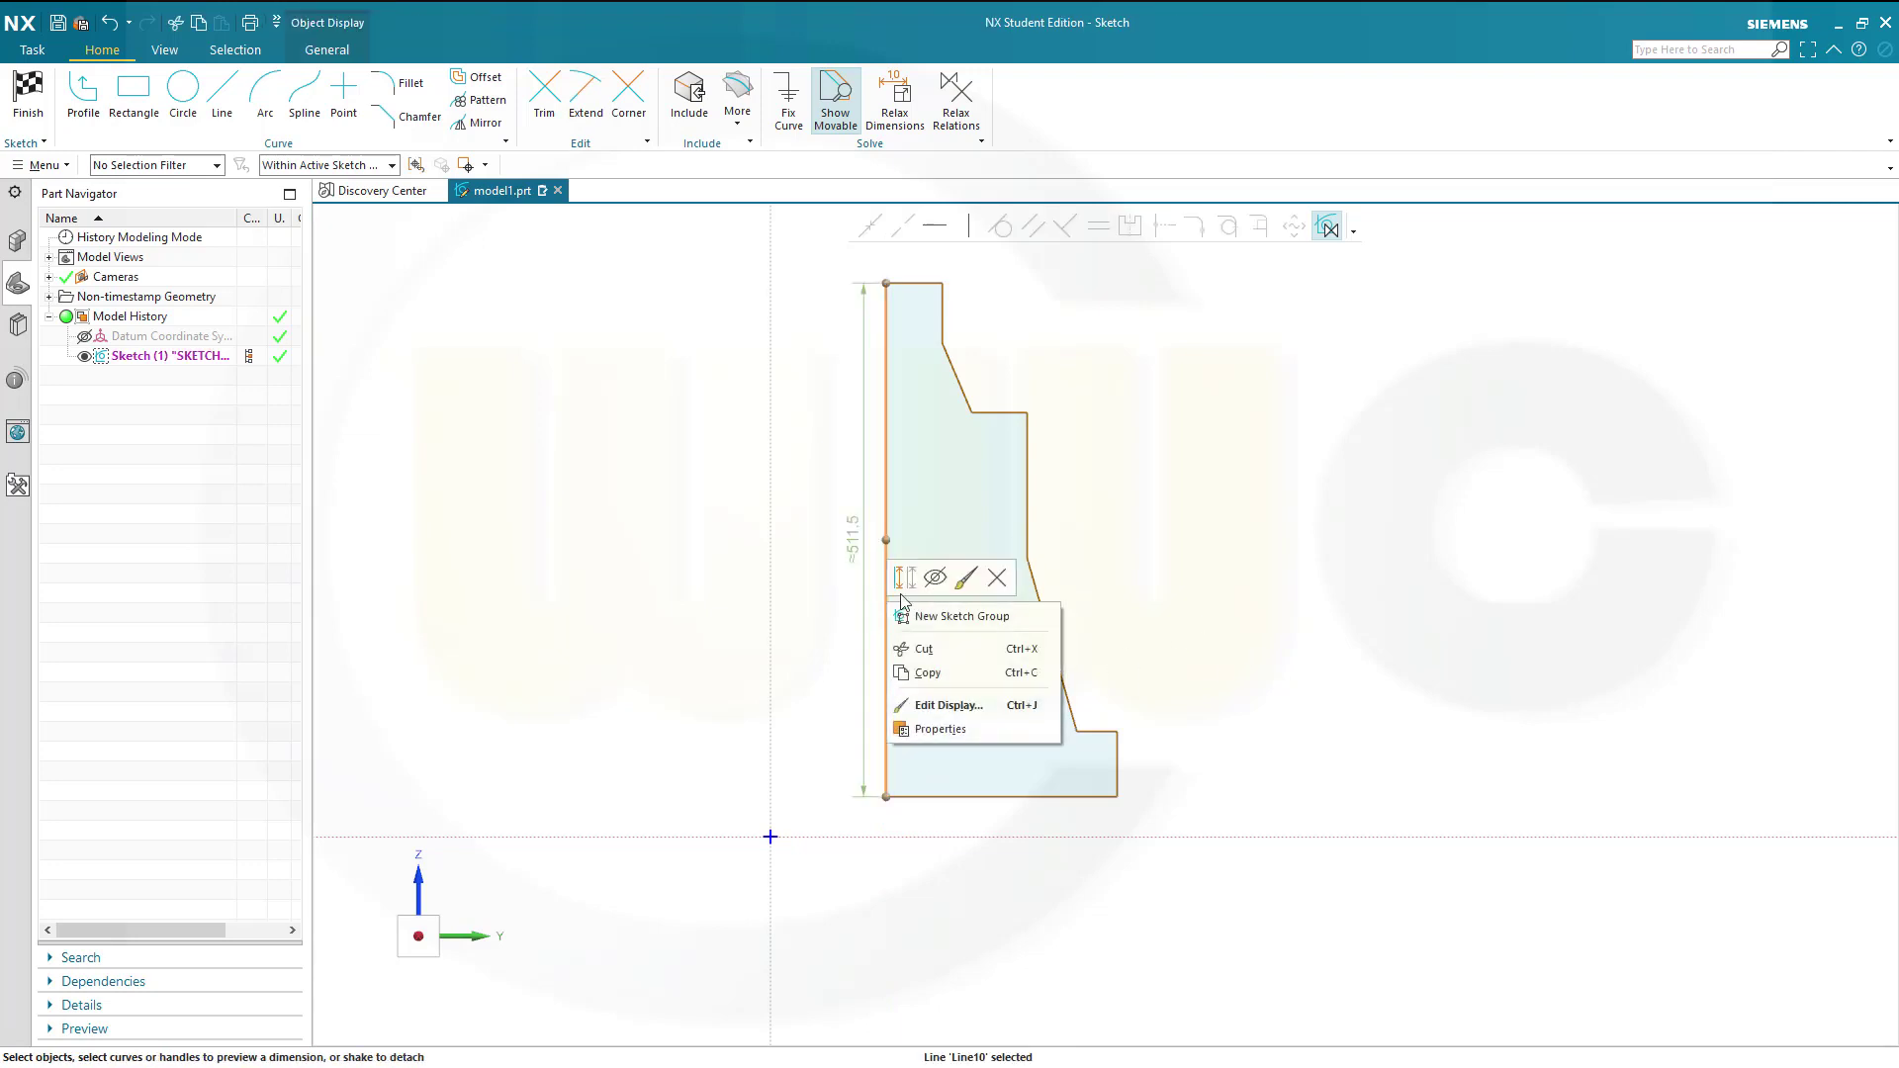
pyautogui.click(903, 578)
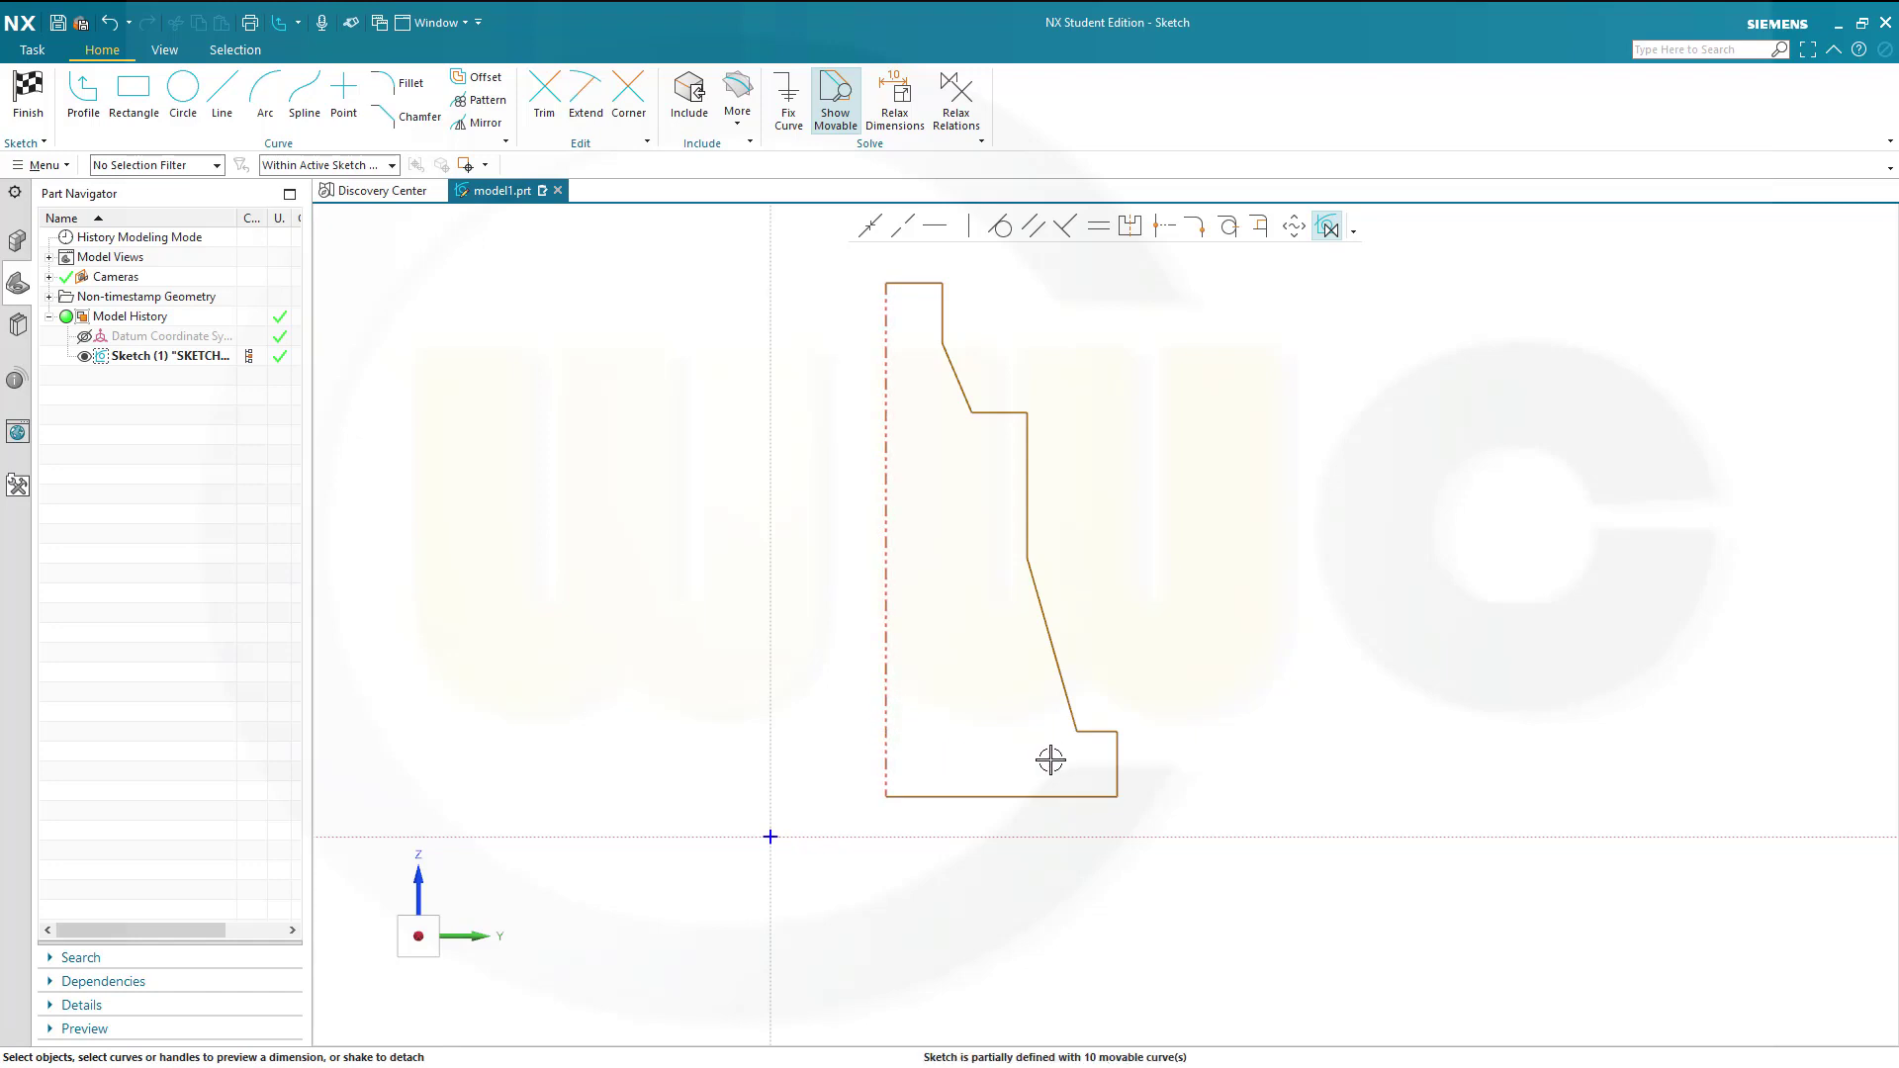
pyautogui.click(889, 744)
pyautogui.click(1116, 758)
pyautogui.keyDown('shift'); pyautogui.moveTo(1117, 406); pyautogui.dragTo(1093, 500, button='middle'); pyautogui.keyUp('shift')
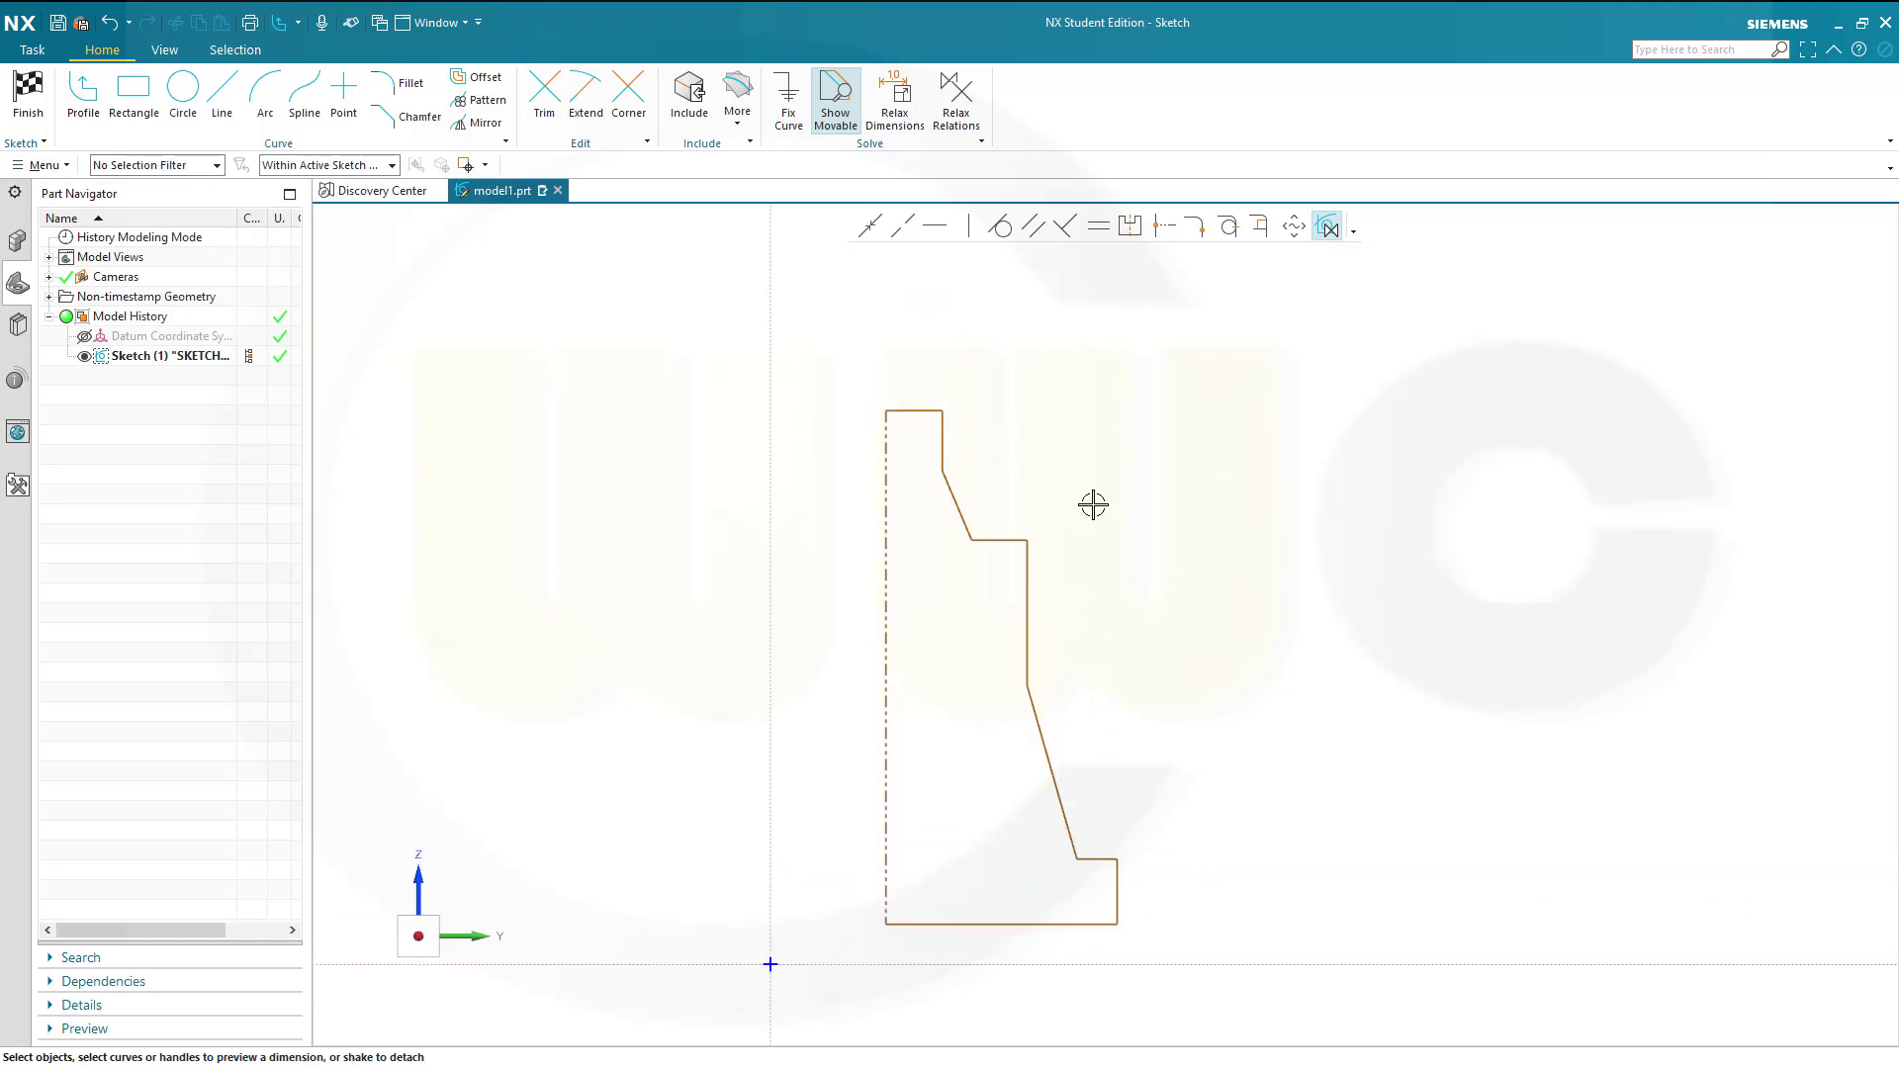
pyautogui.scroll(1, 907, 436)
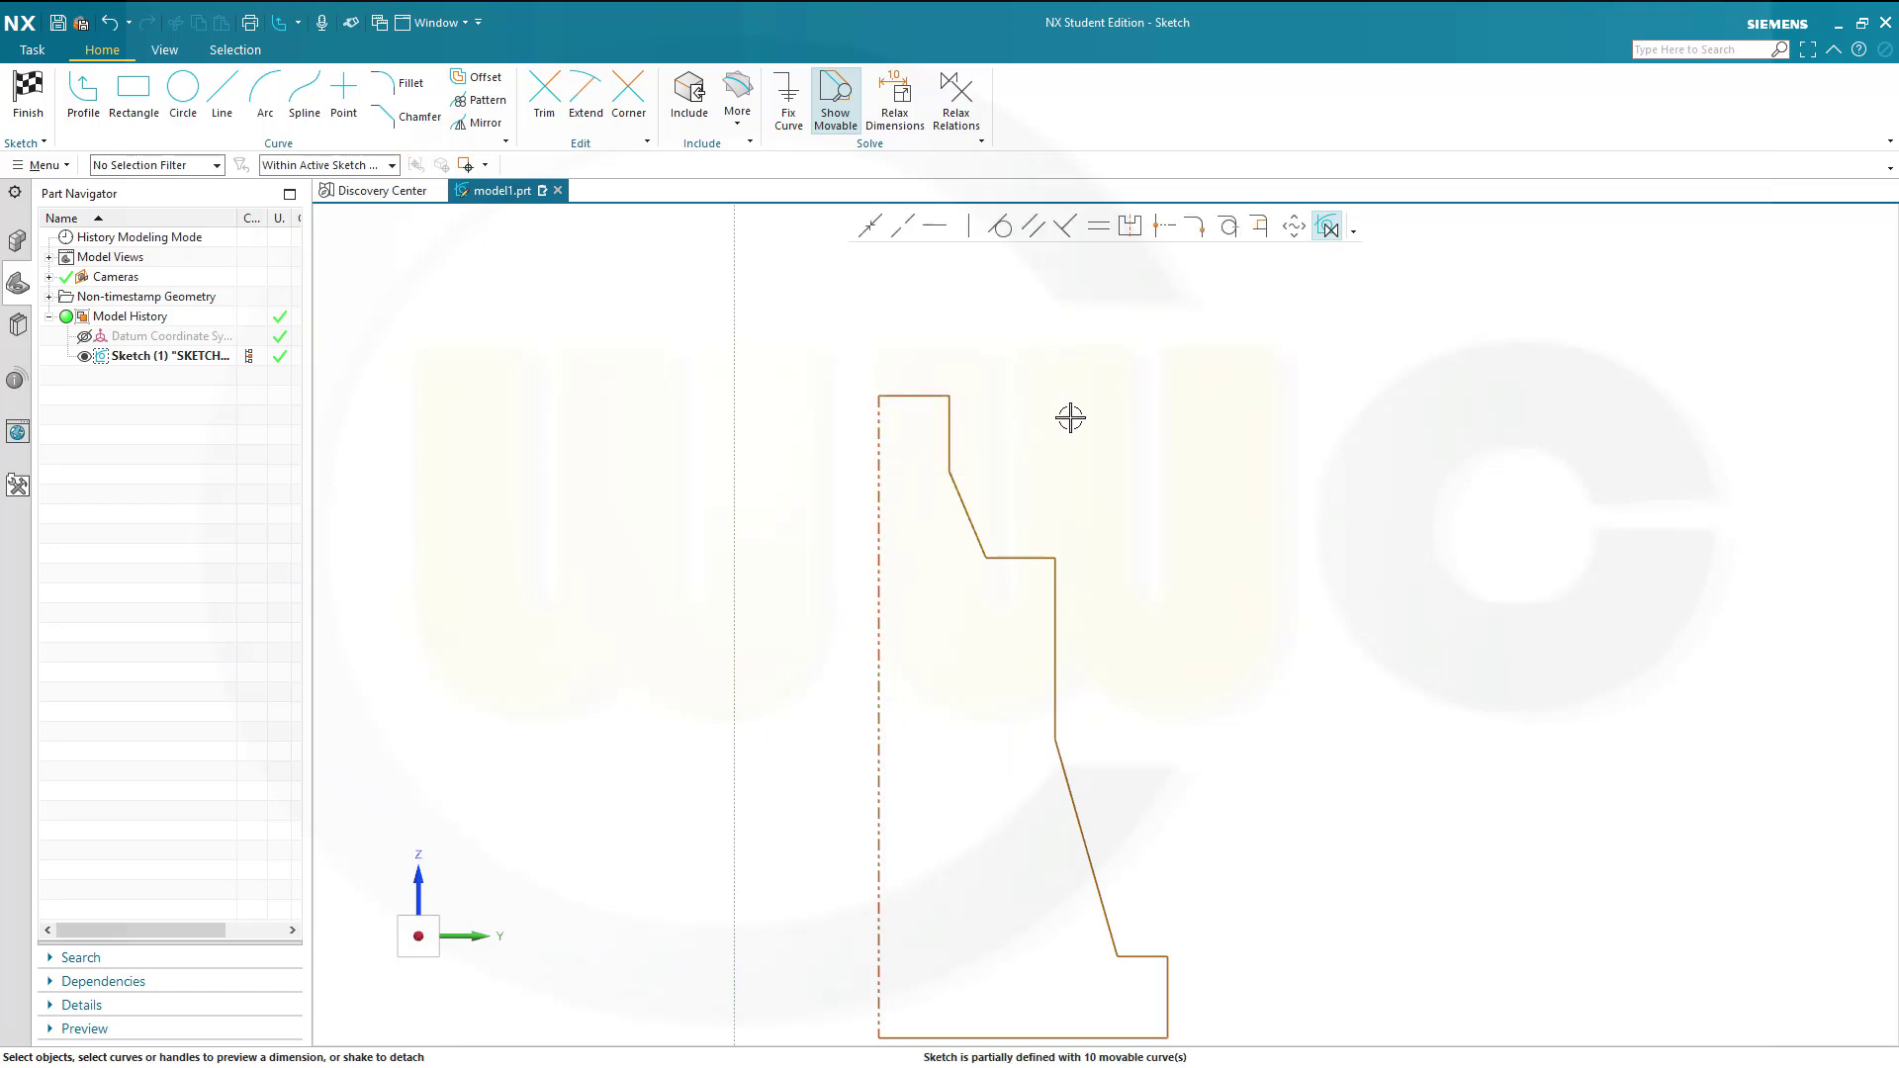
# Make the top line and the middle step line horizontal
pyautogui.click(936, 227)
pyautogui.click(906, 393)
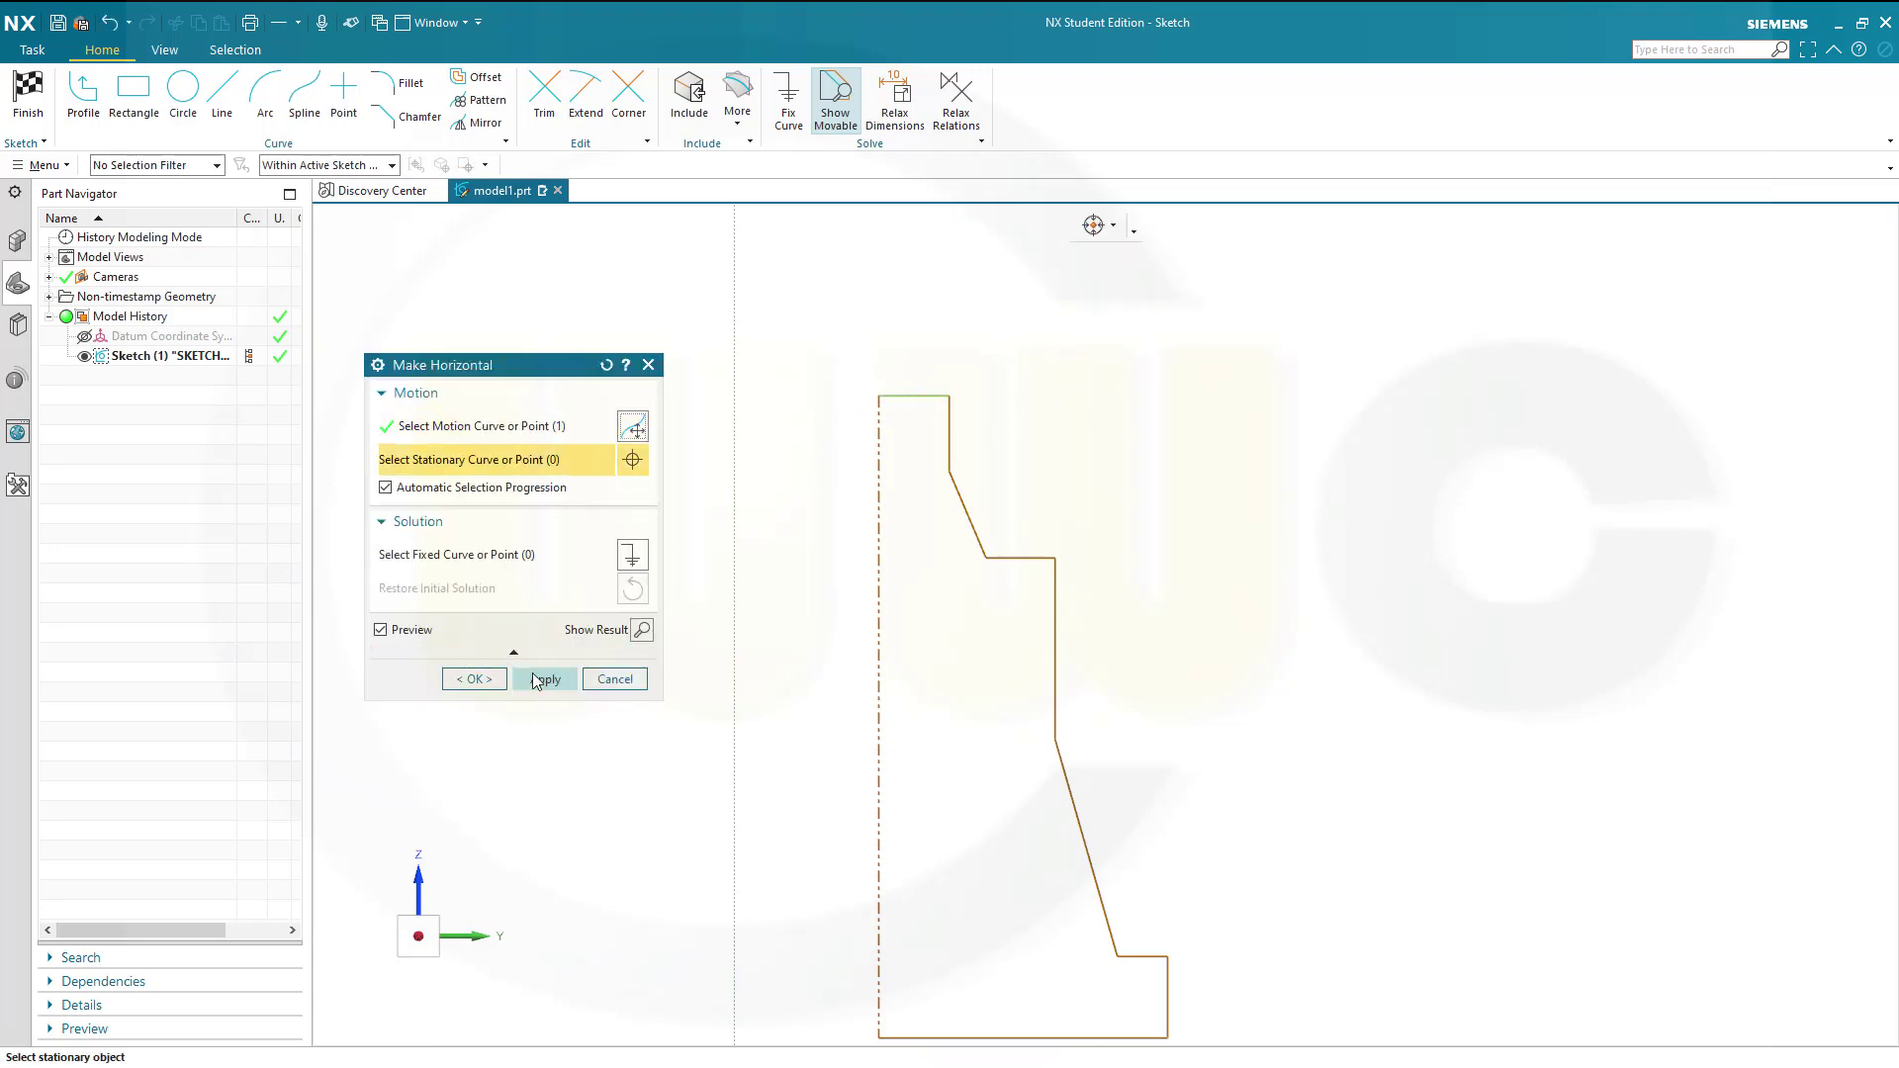
pyautogui.click(1016, 559)
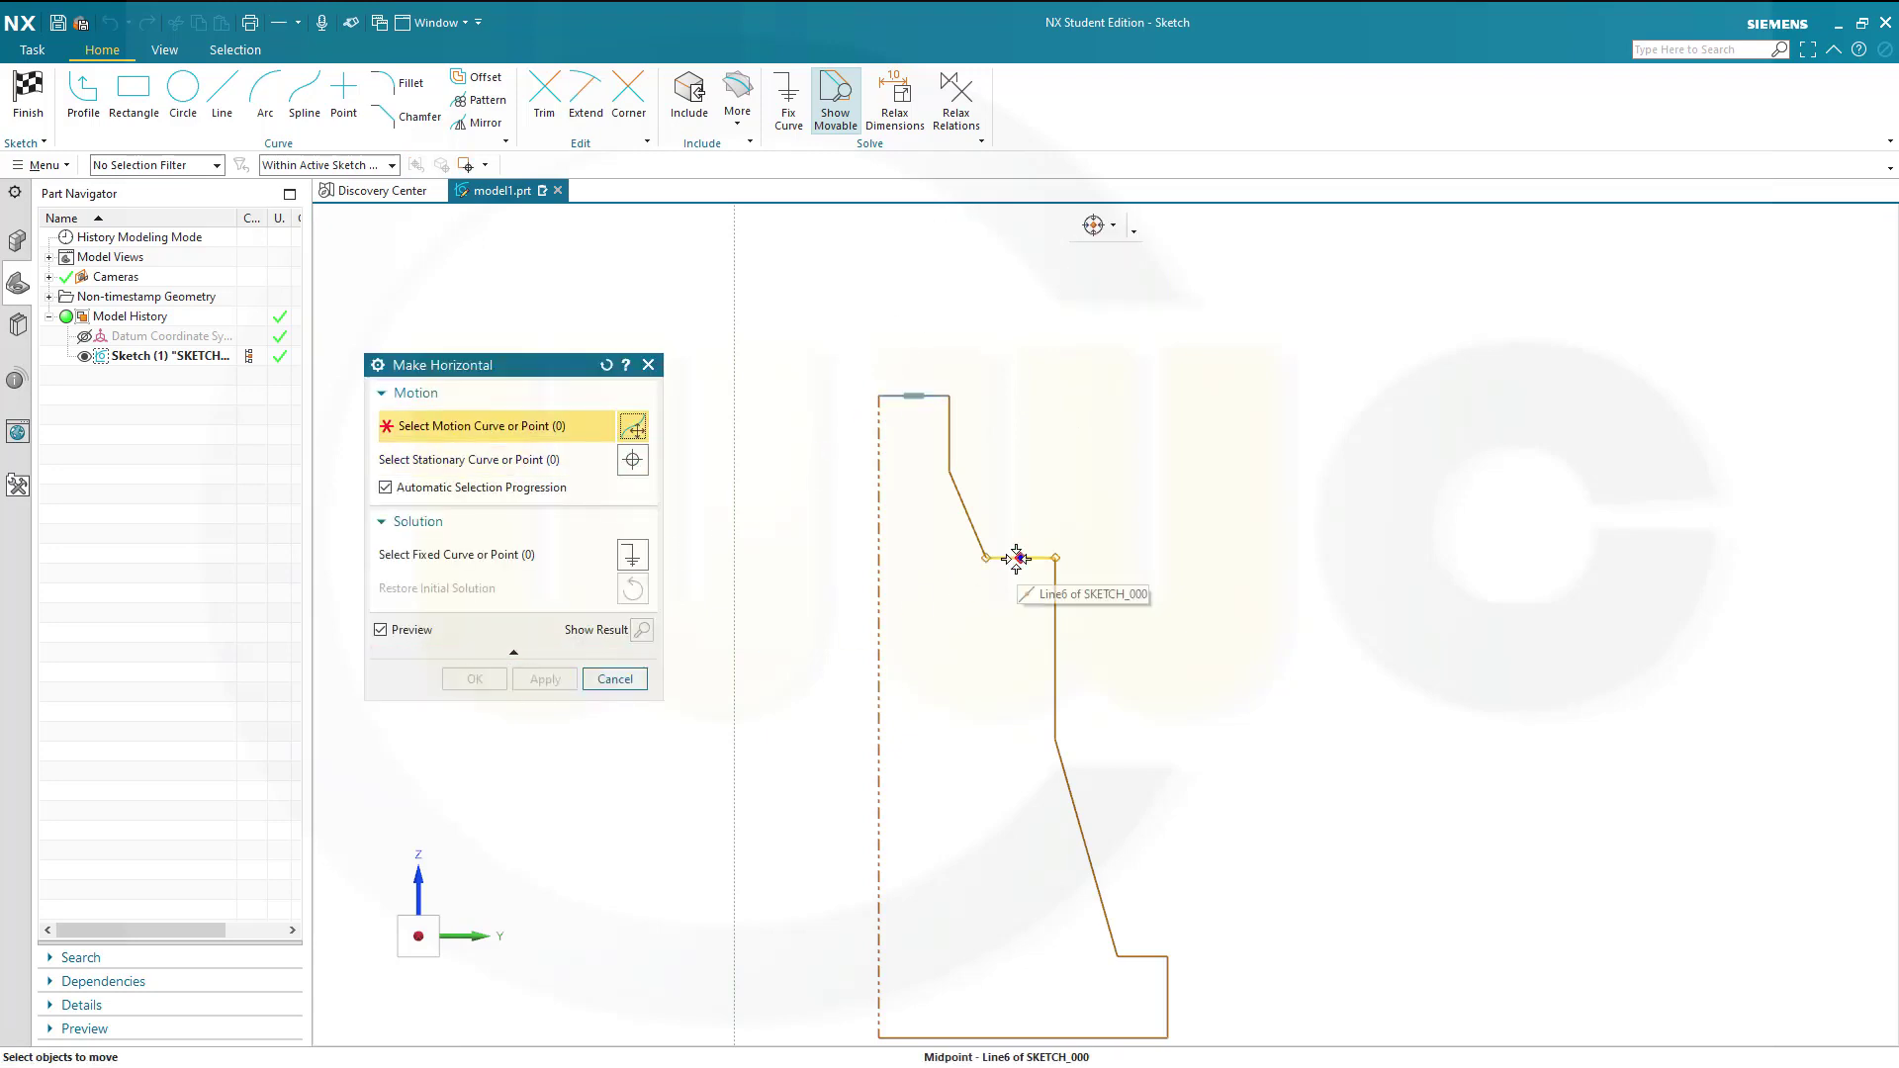
pyautogui.click(545, 678)
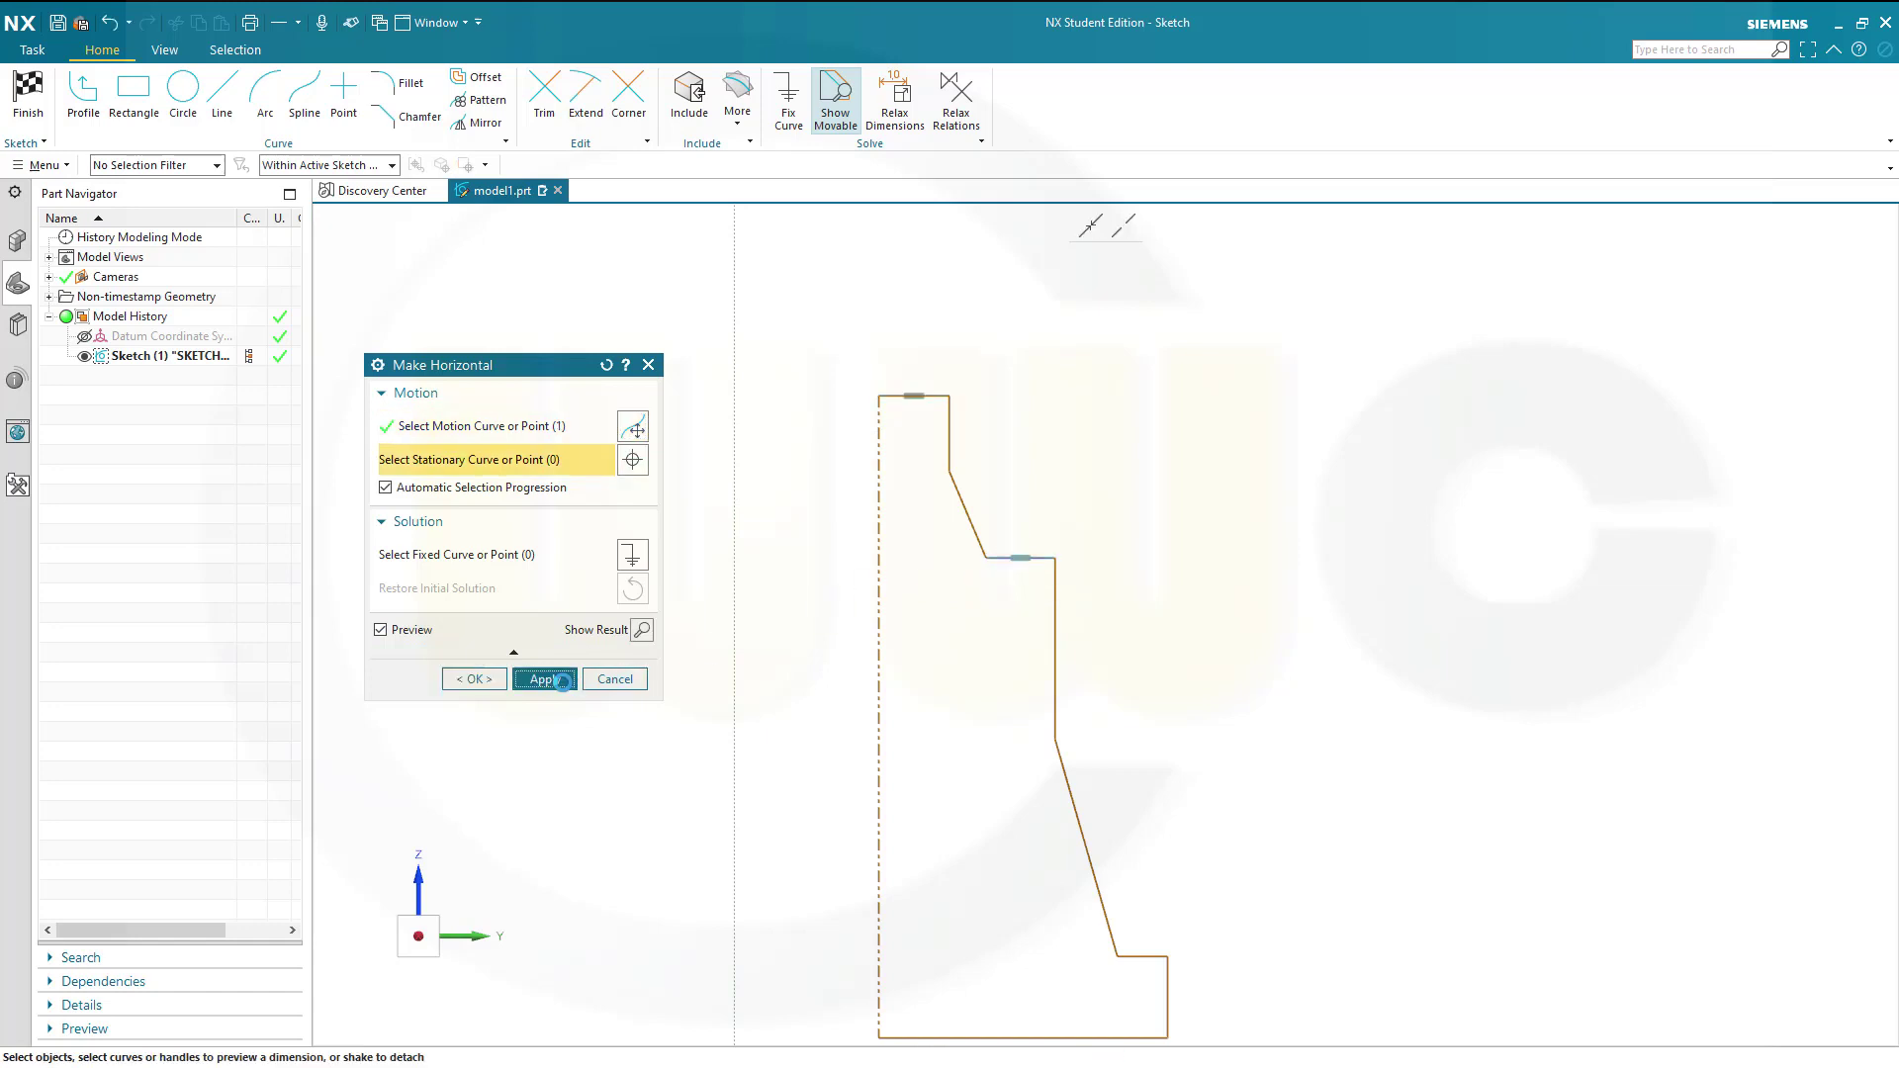
# Constrain the bottom line horizontal as well, then close the constraint tool
pyautogui.scroll(2, 1105, 998)
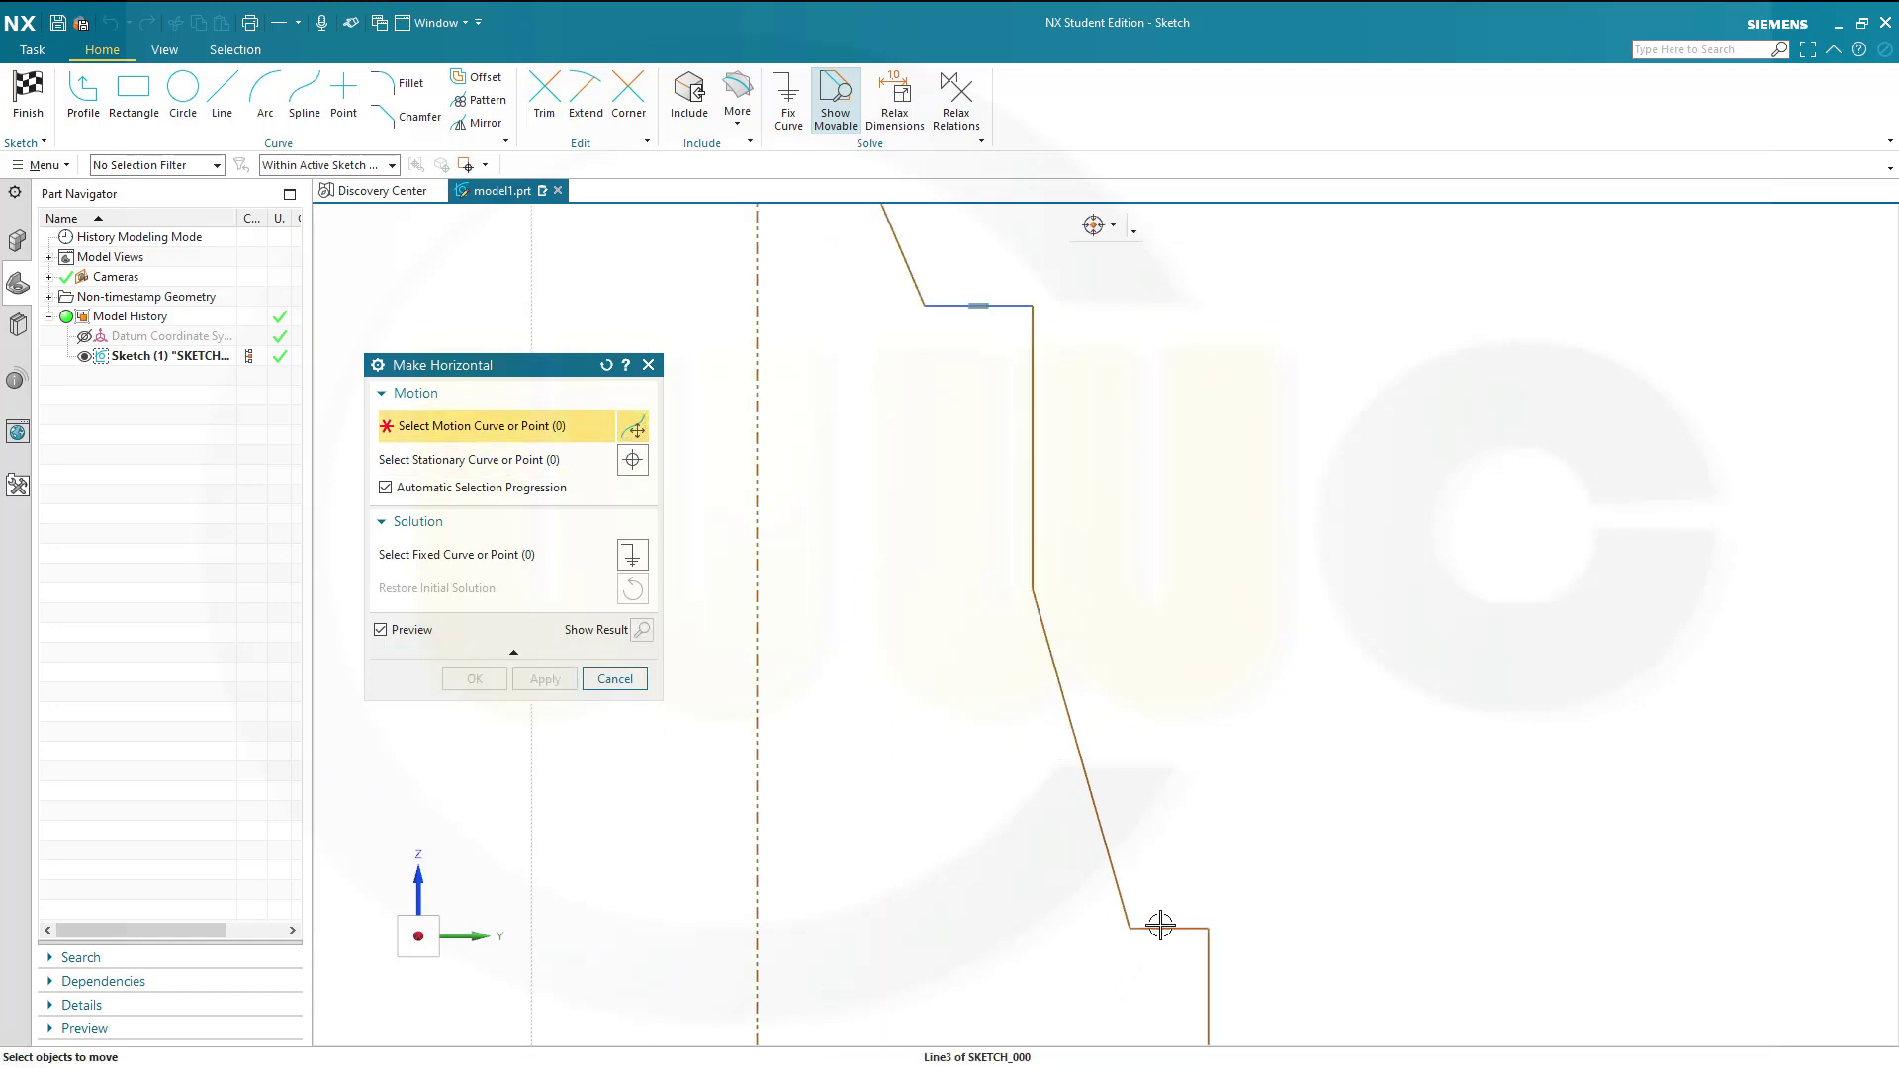
pyautogui.click(1154, 924)
pyautogui.click(545, 678)
pyautogui.scroll(-1, 1255, 654)
pyautogui.scroll(-1, 1255, 654)
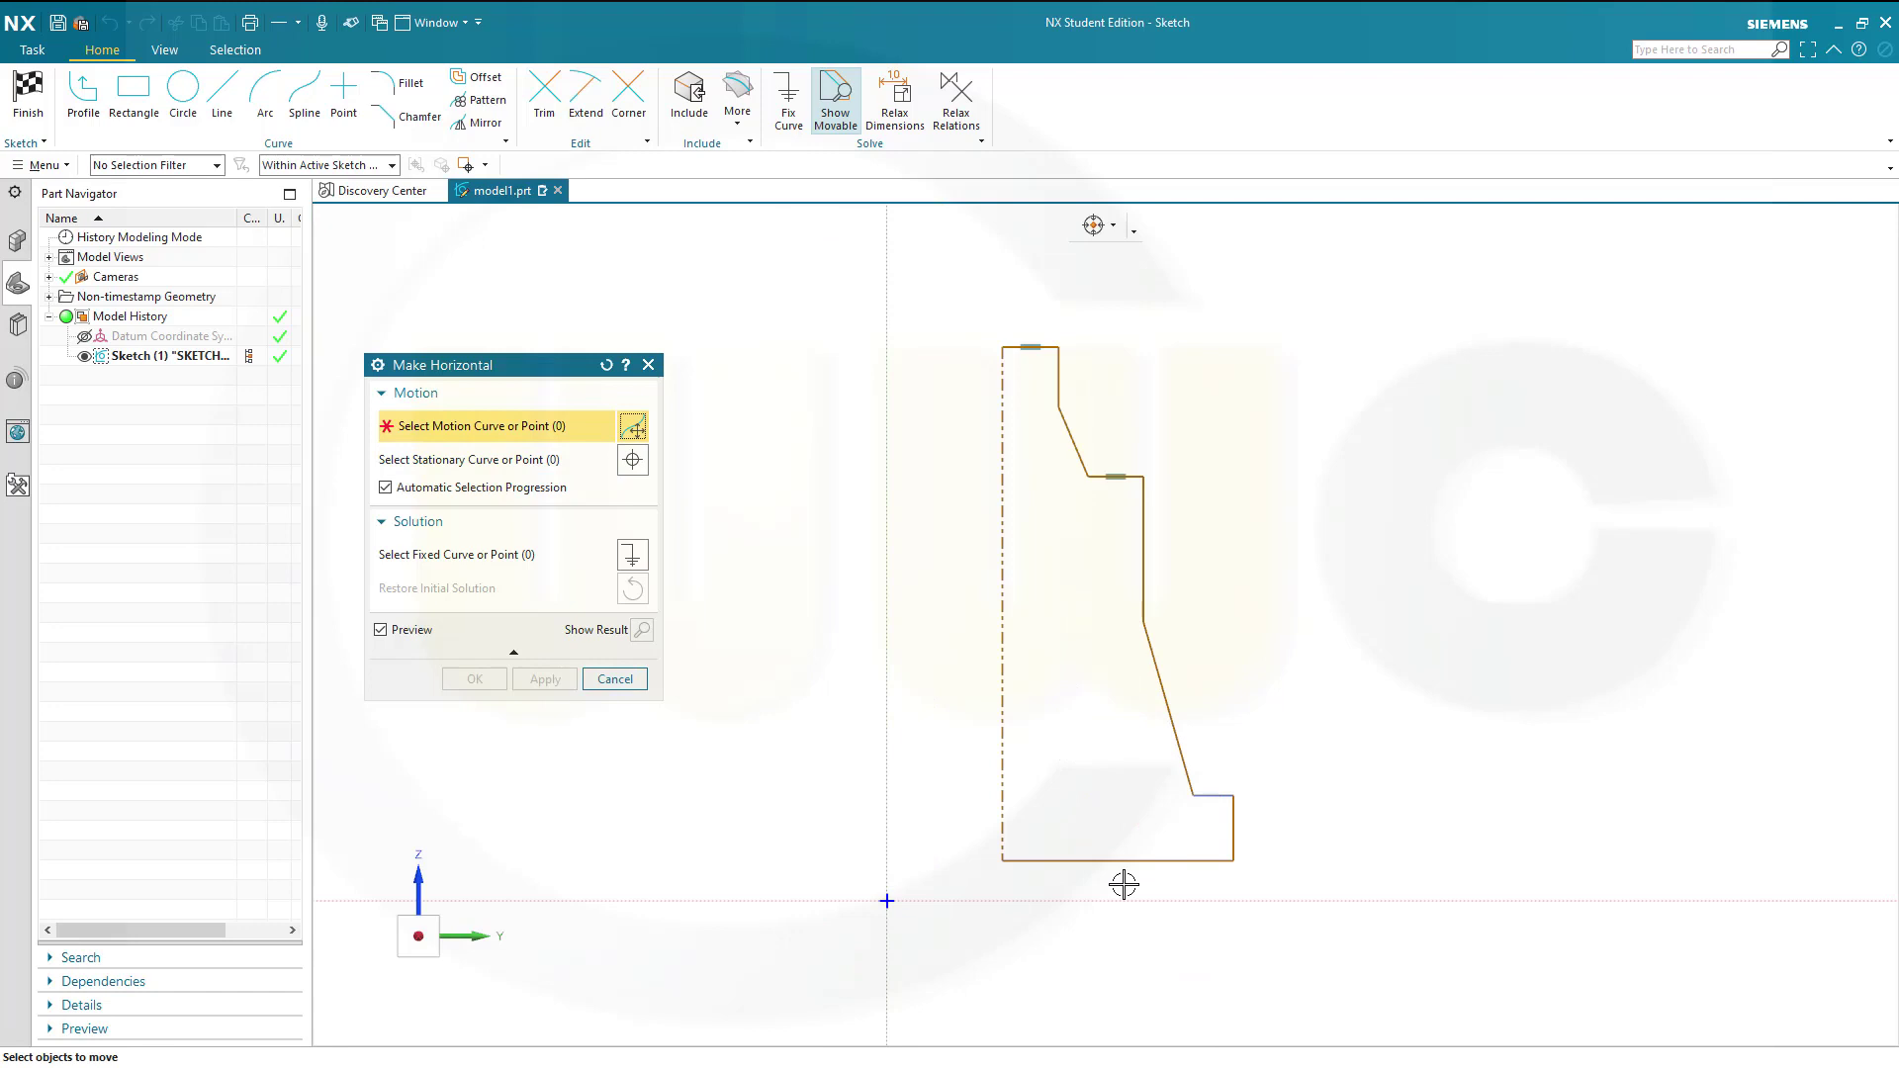
pyautogui.scroll(1, 1069, 872)
pyautogui.click(1071, 860)
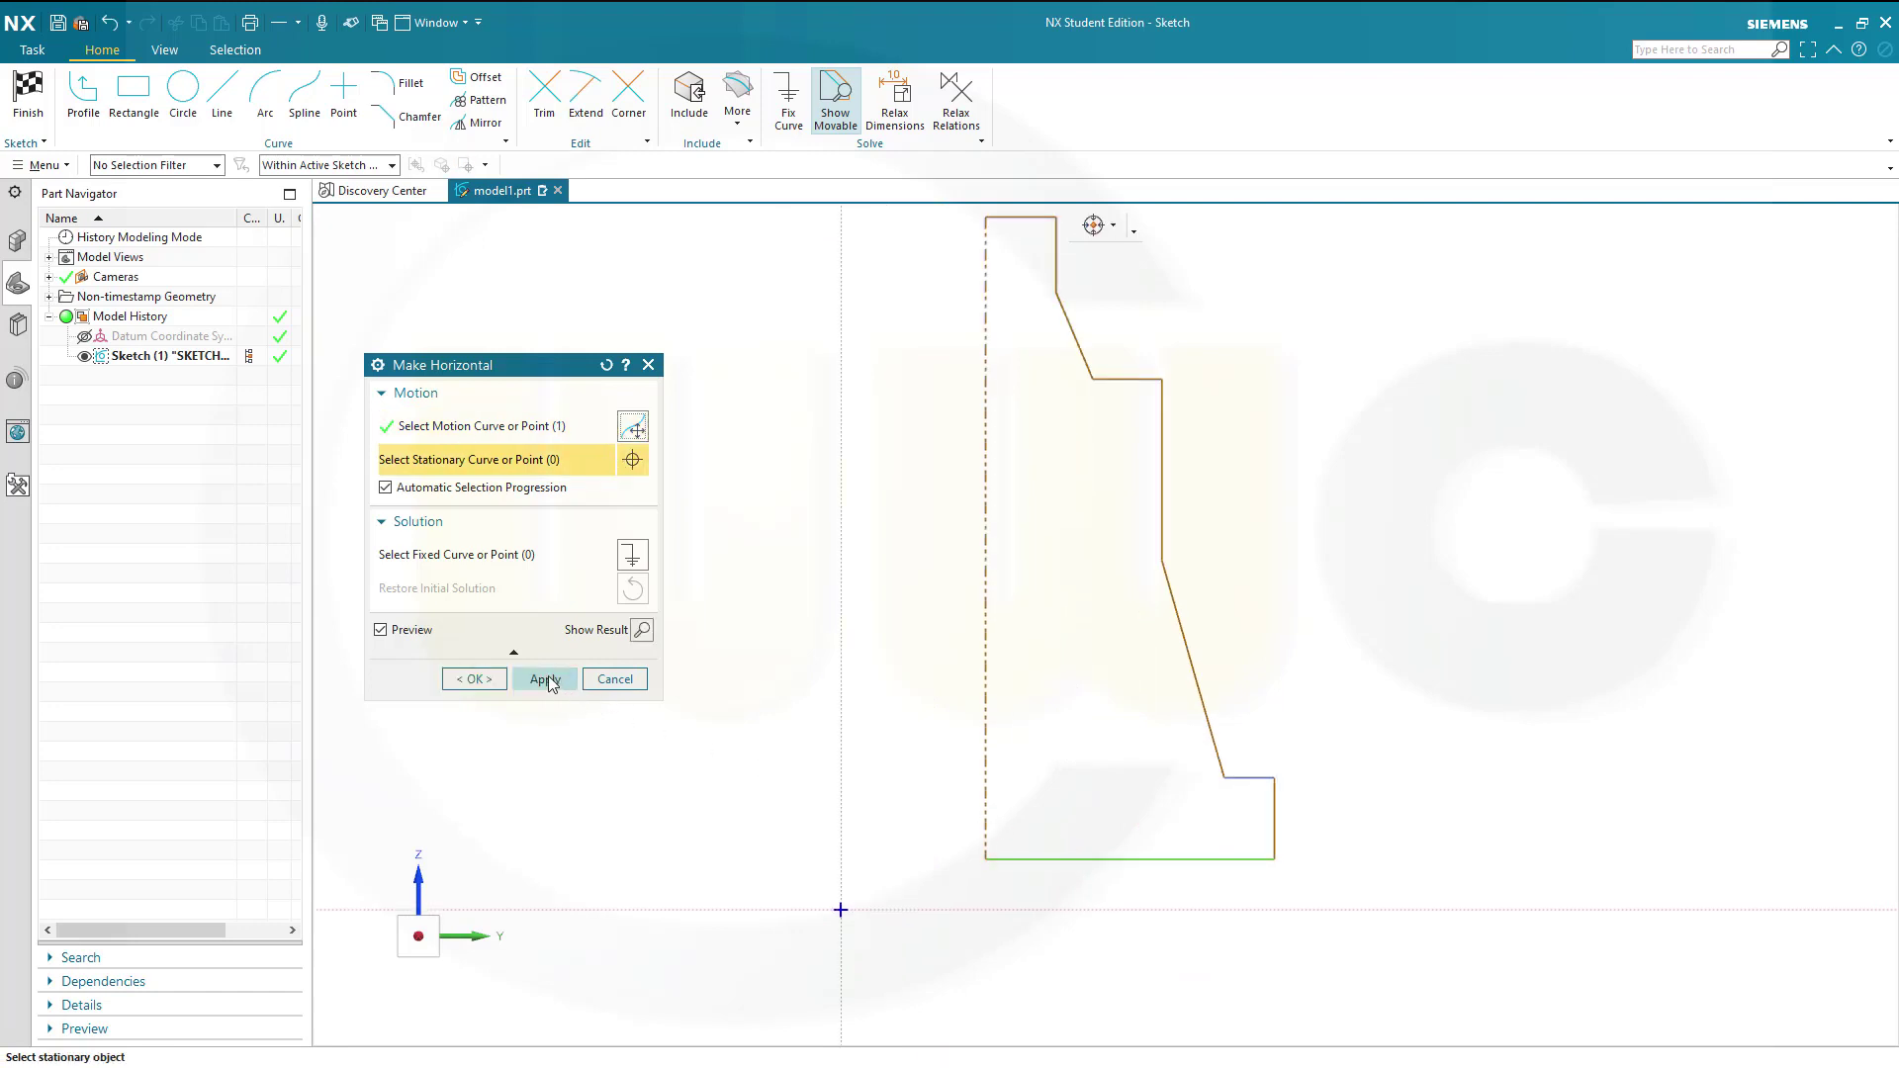
pyautogui.click(545, 678)
pyautogui.click(614, 679)
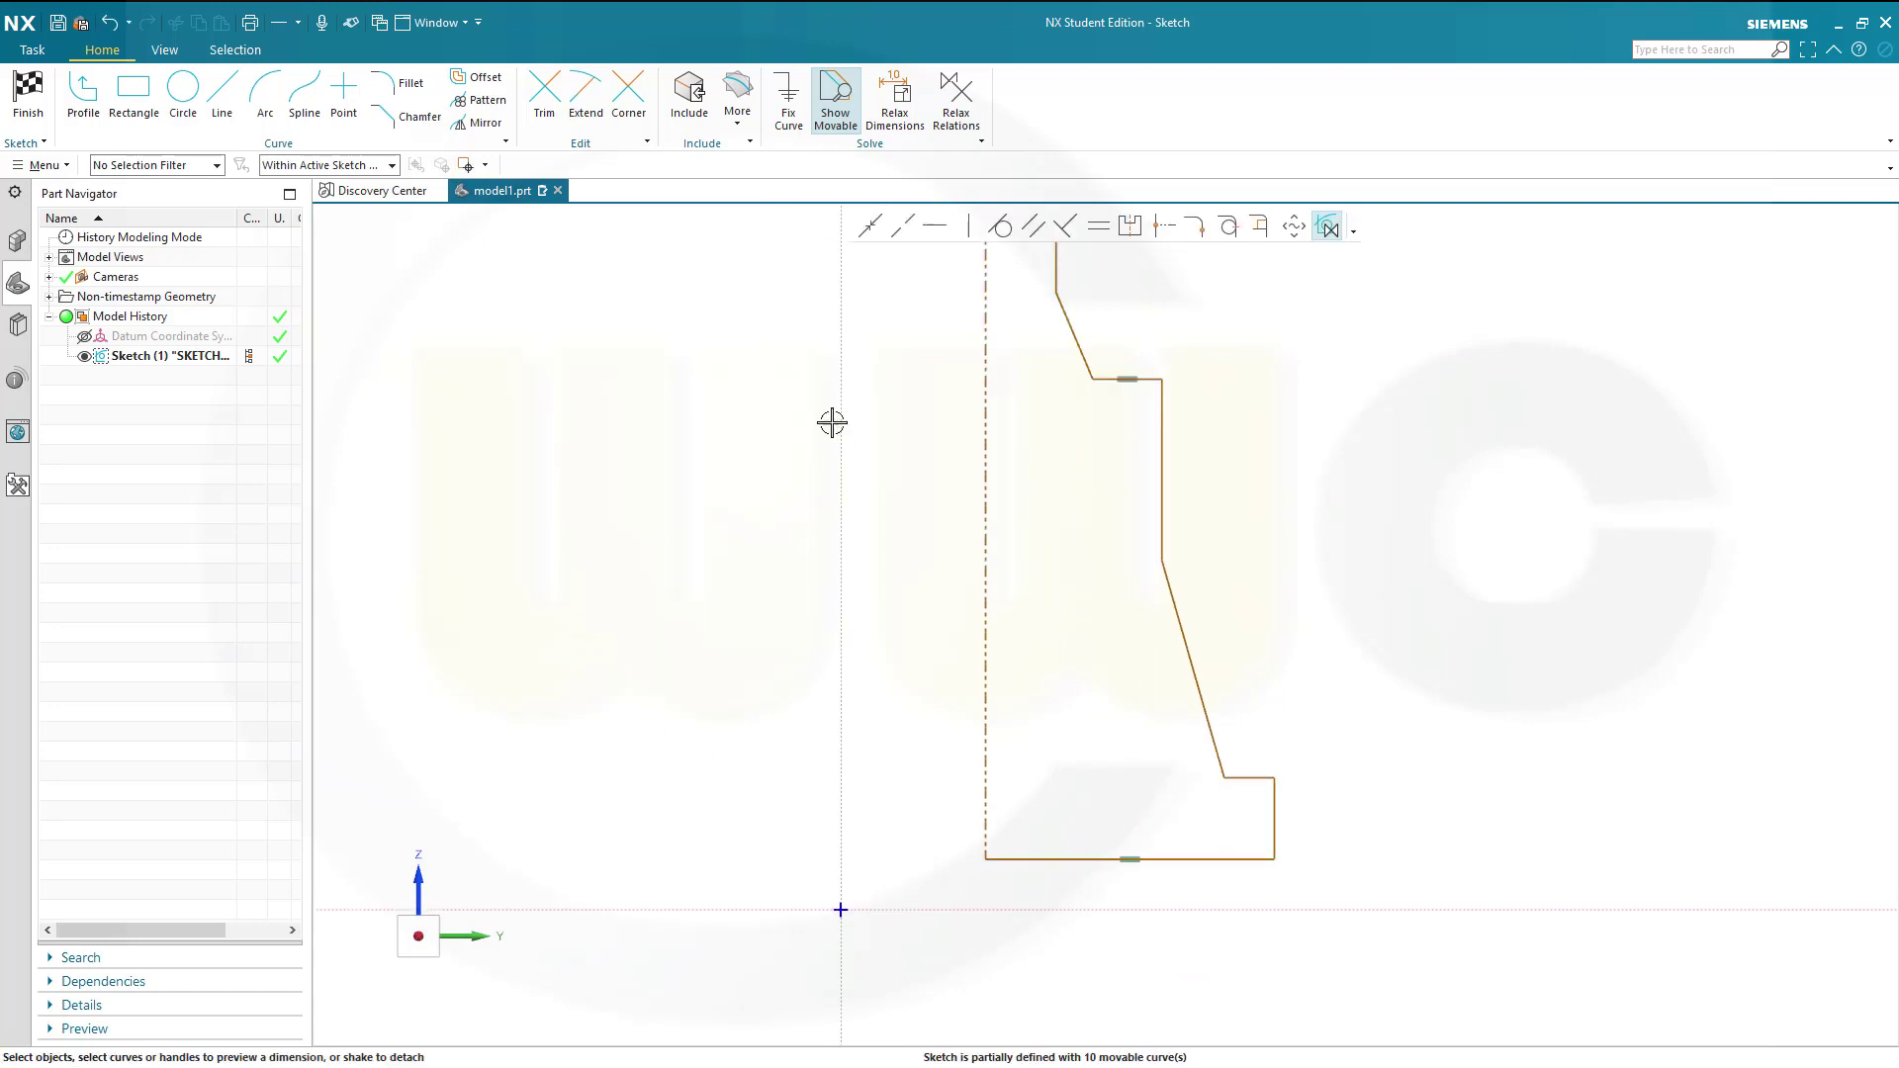
# Make the centreline, the short upper edge and the long right edge vertical
pyautogui.click(969, 225)
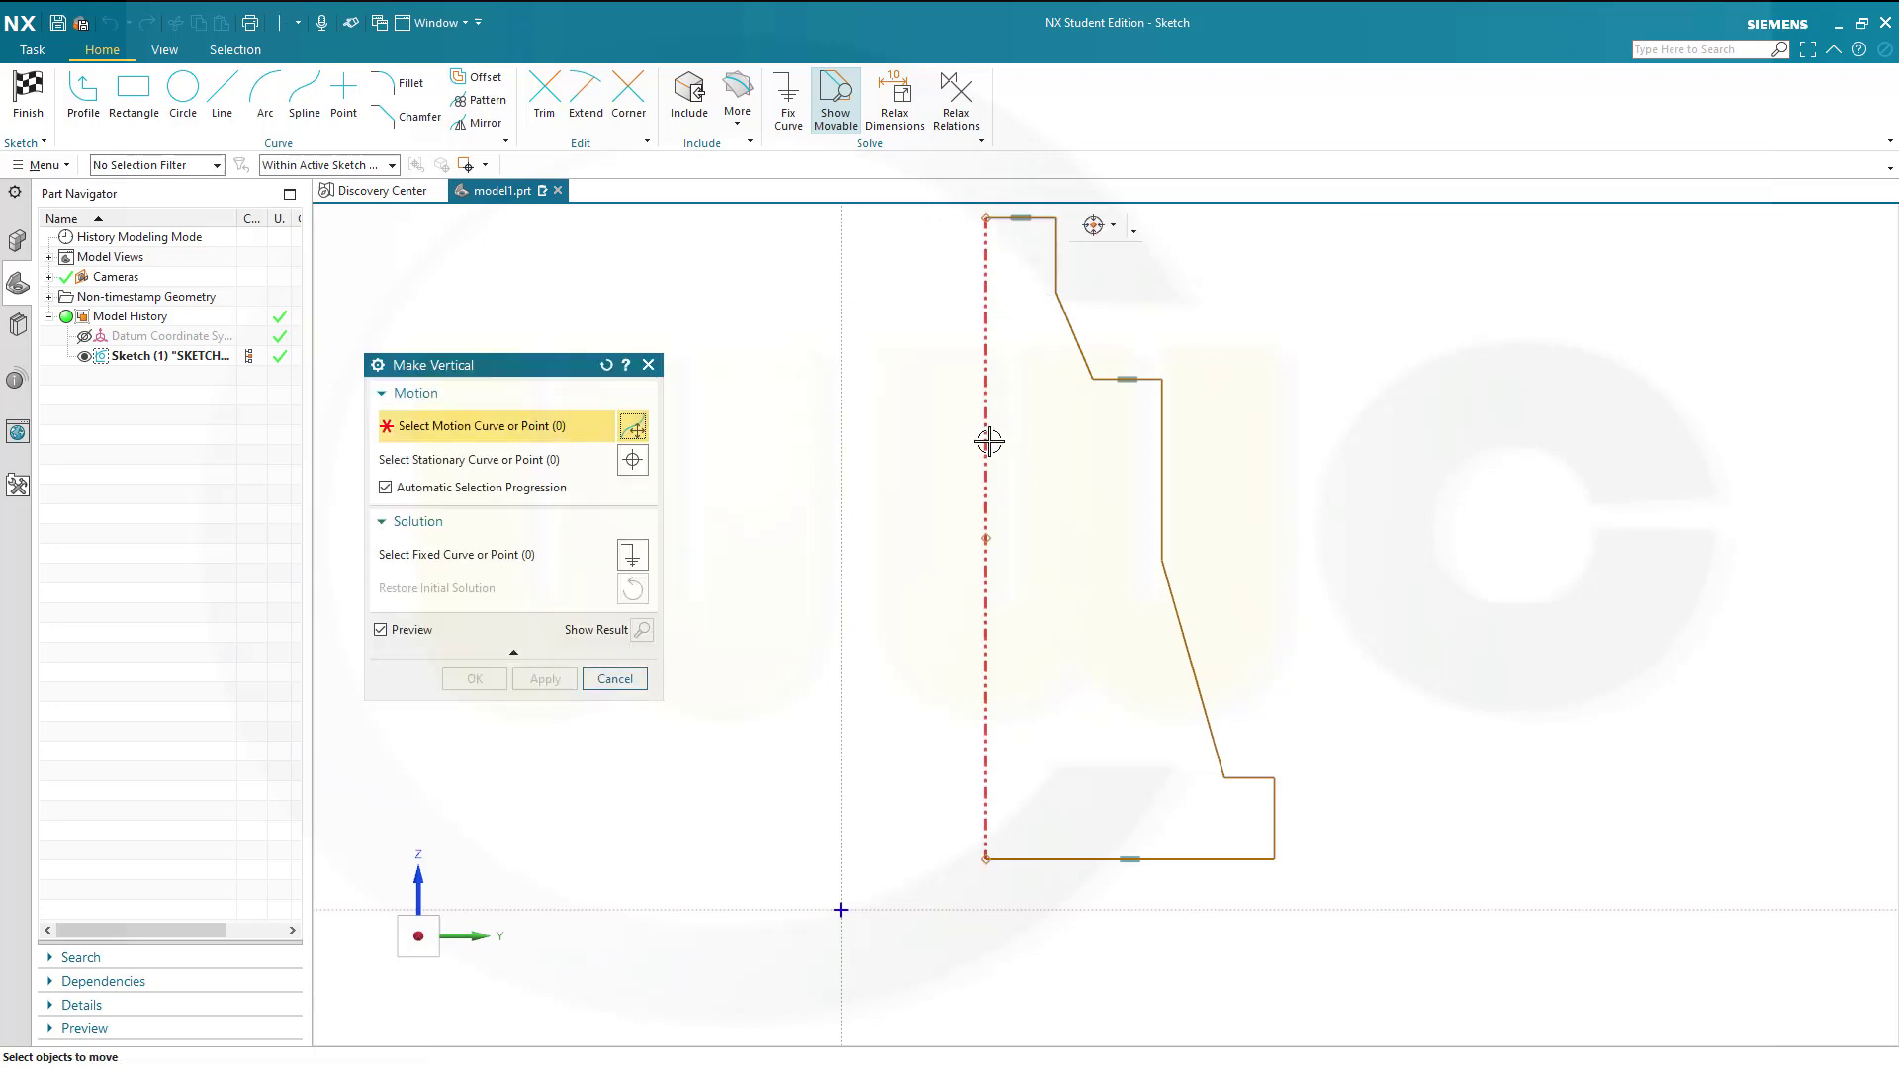
pyautogui.click(990, 442)
pyautogui.click(545, 680)
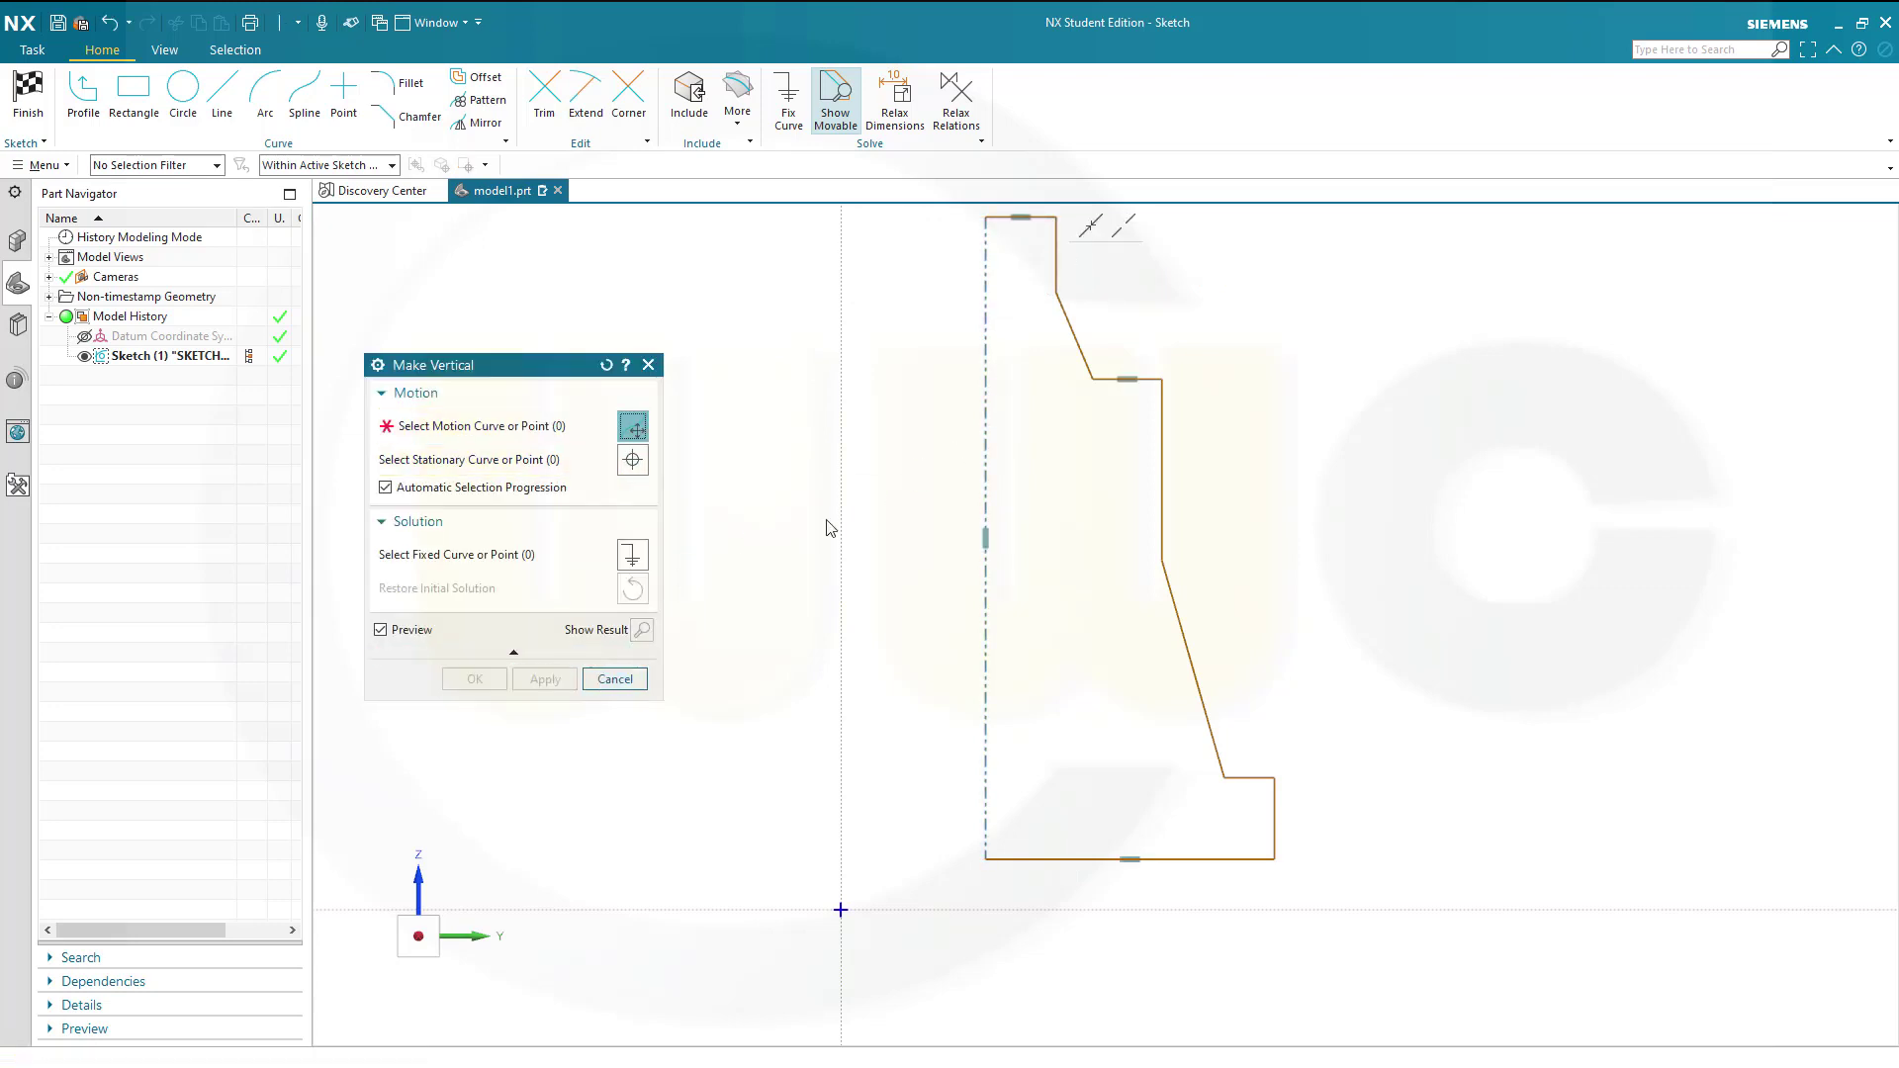
pyautogui.click(1056, 278)
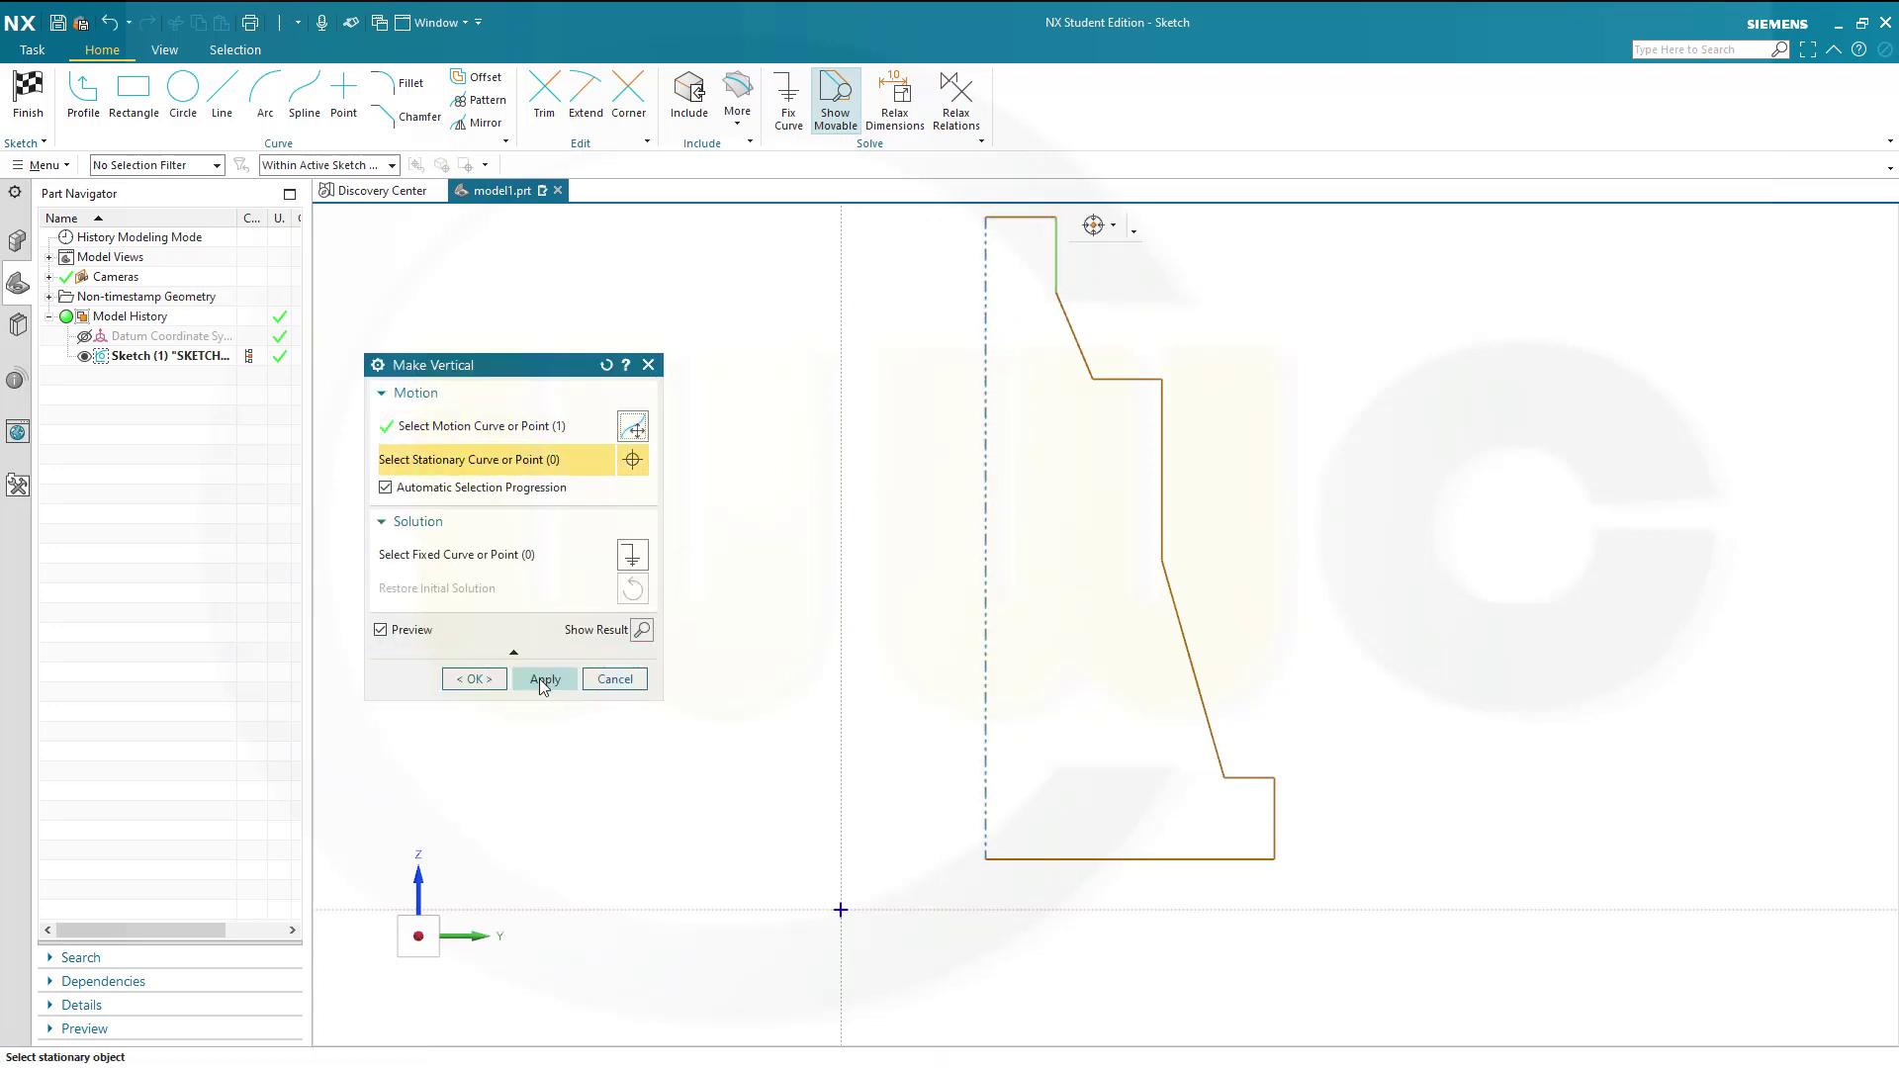
pyautogui.click(541, 679)
pyautogui.click(1162, 440)
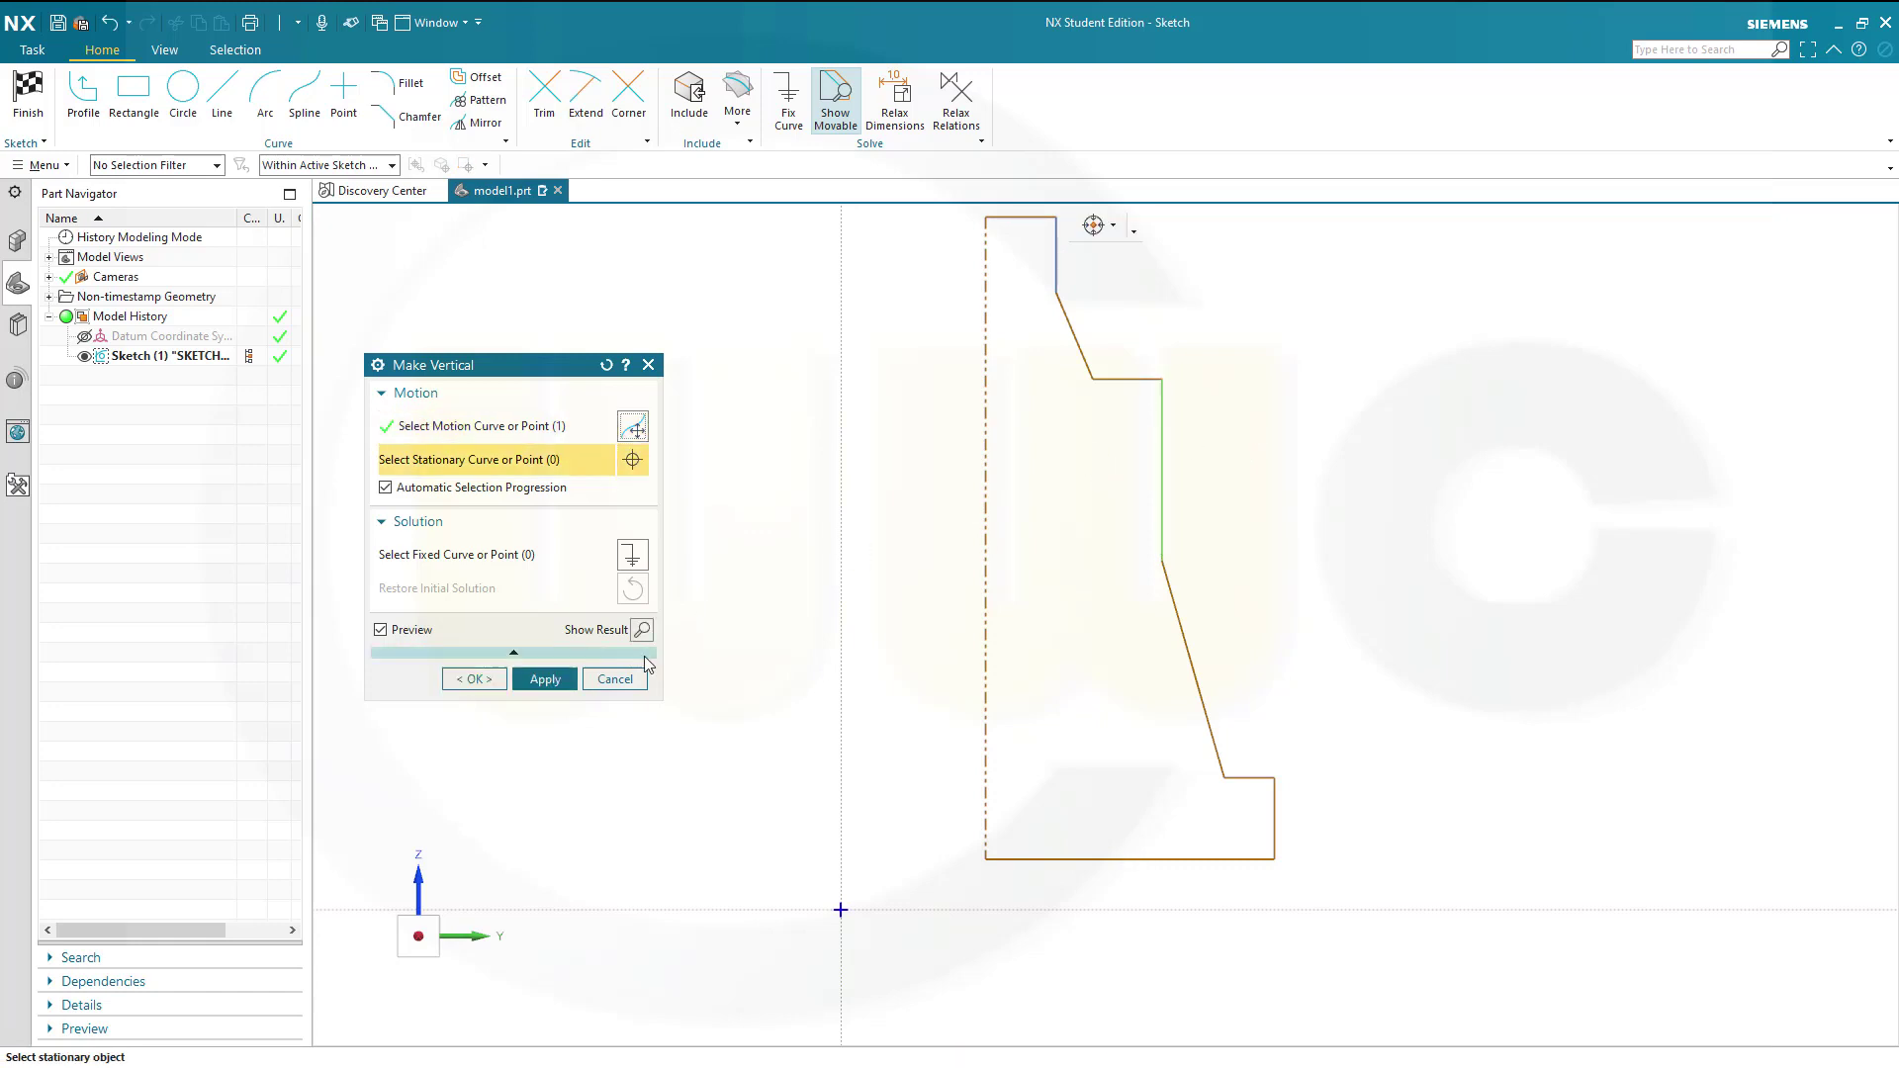
pyautogui.click(545, 679)
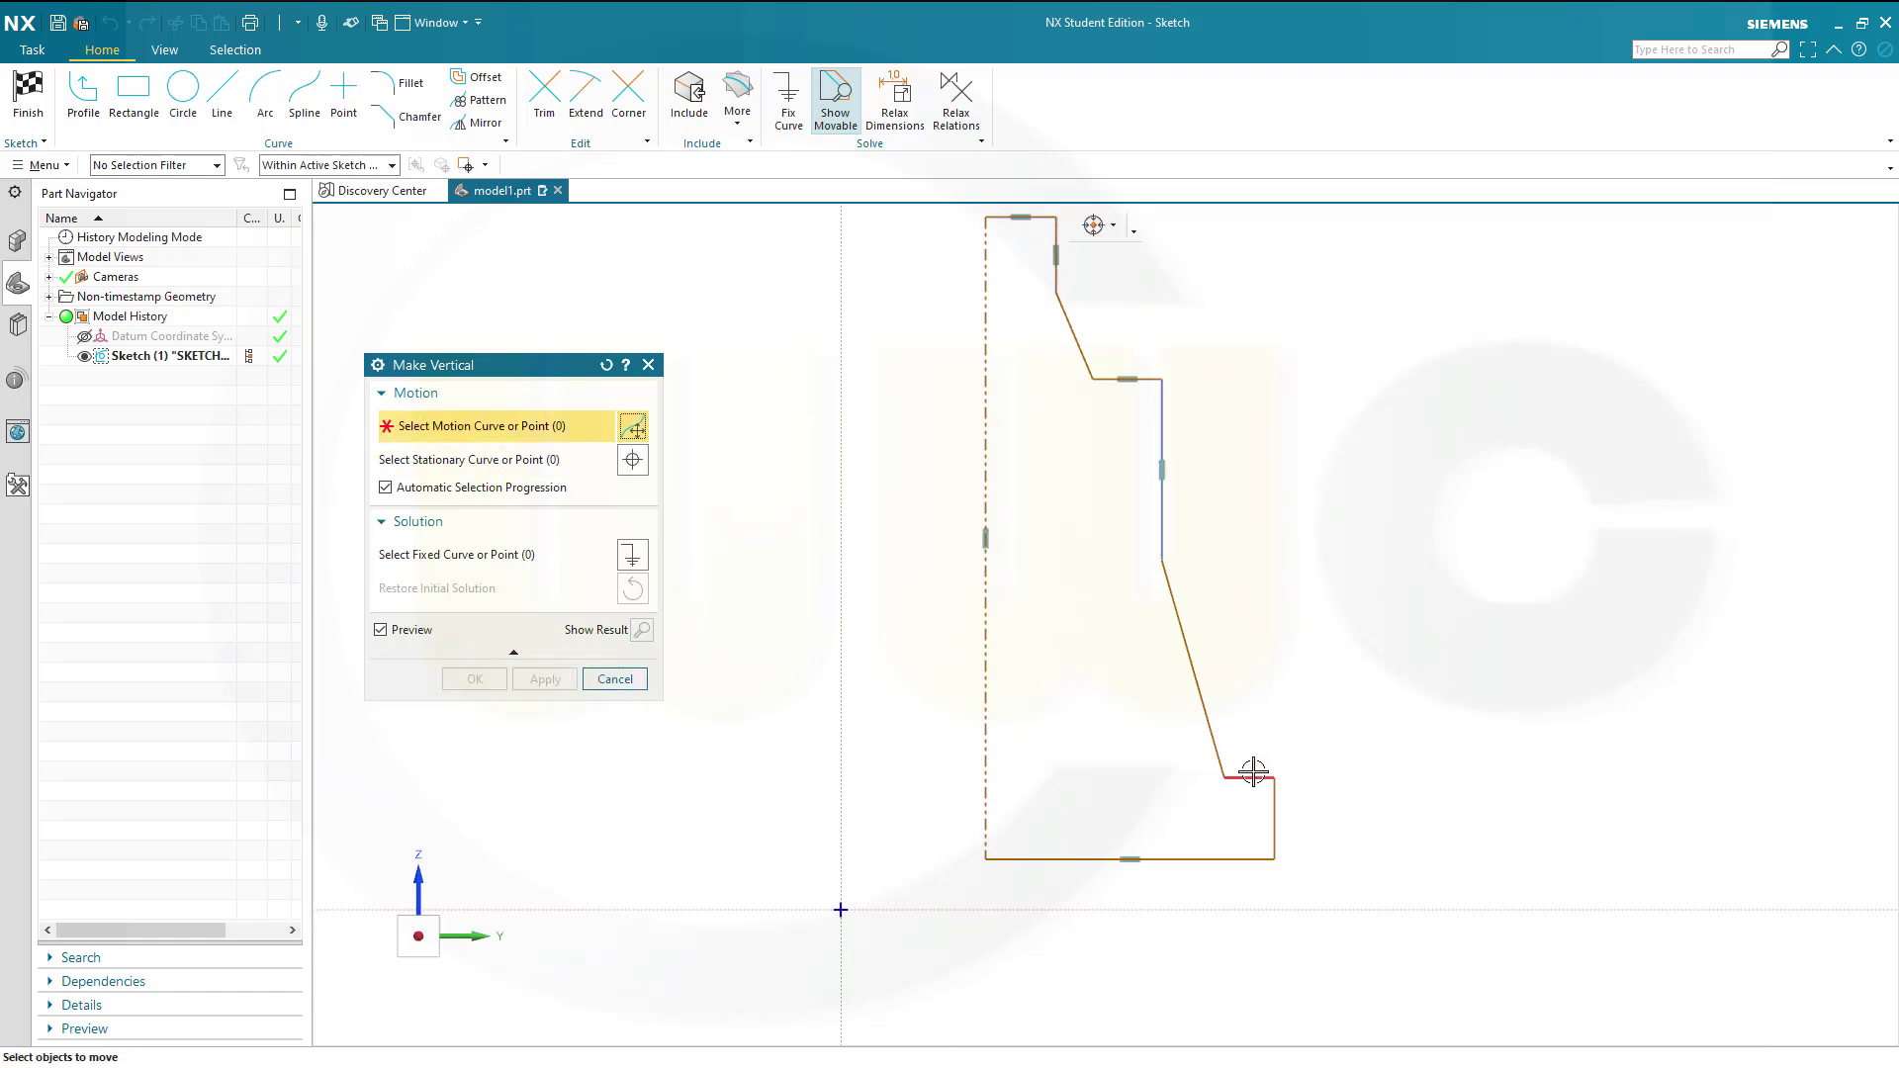
# Make the base's short right edge vertical after the ledge line raises a cannot-move error
pyautogui.scroll(2, 1253, 777)
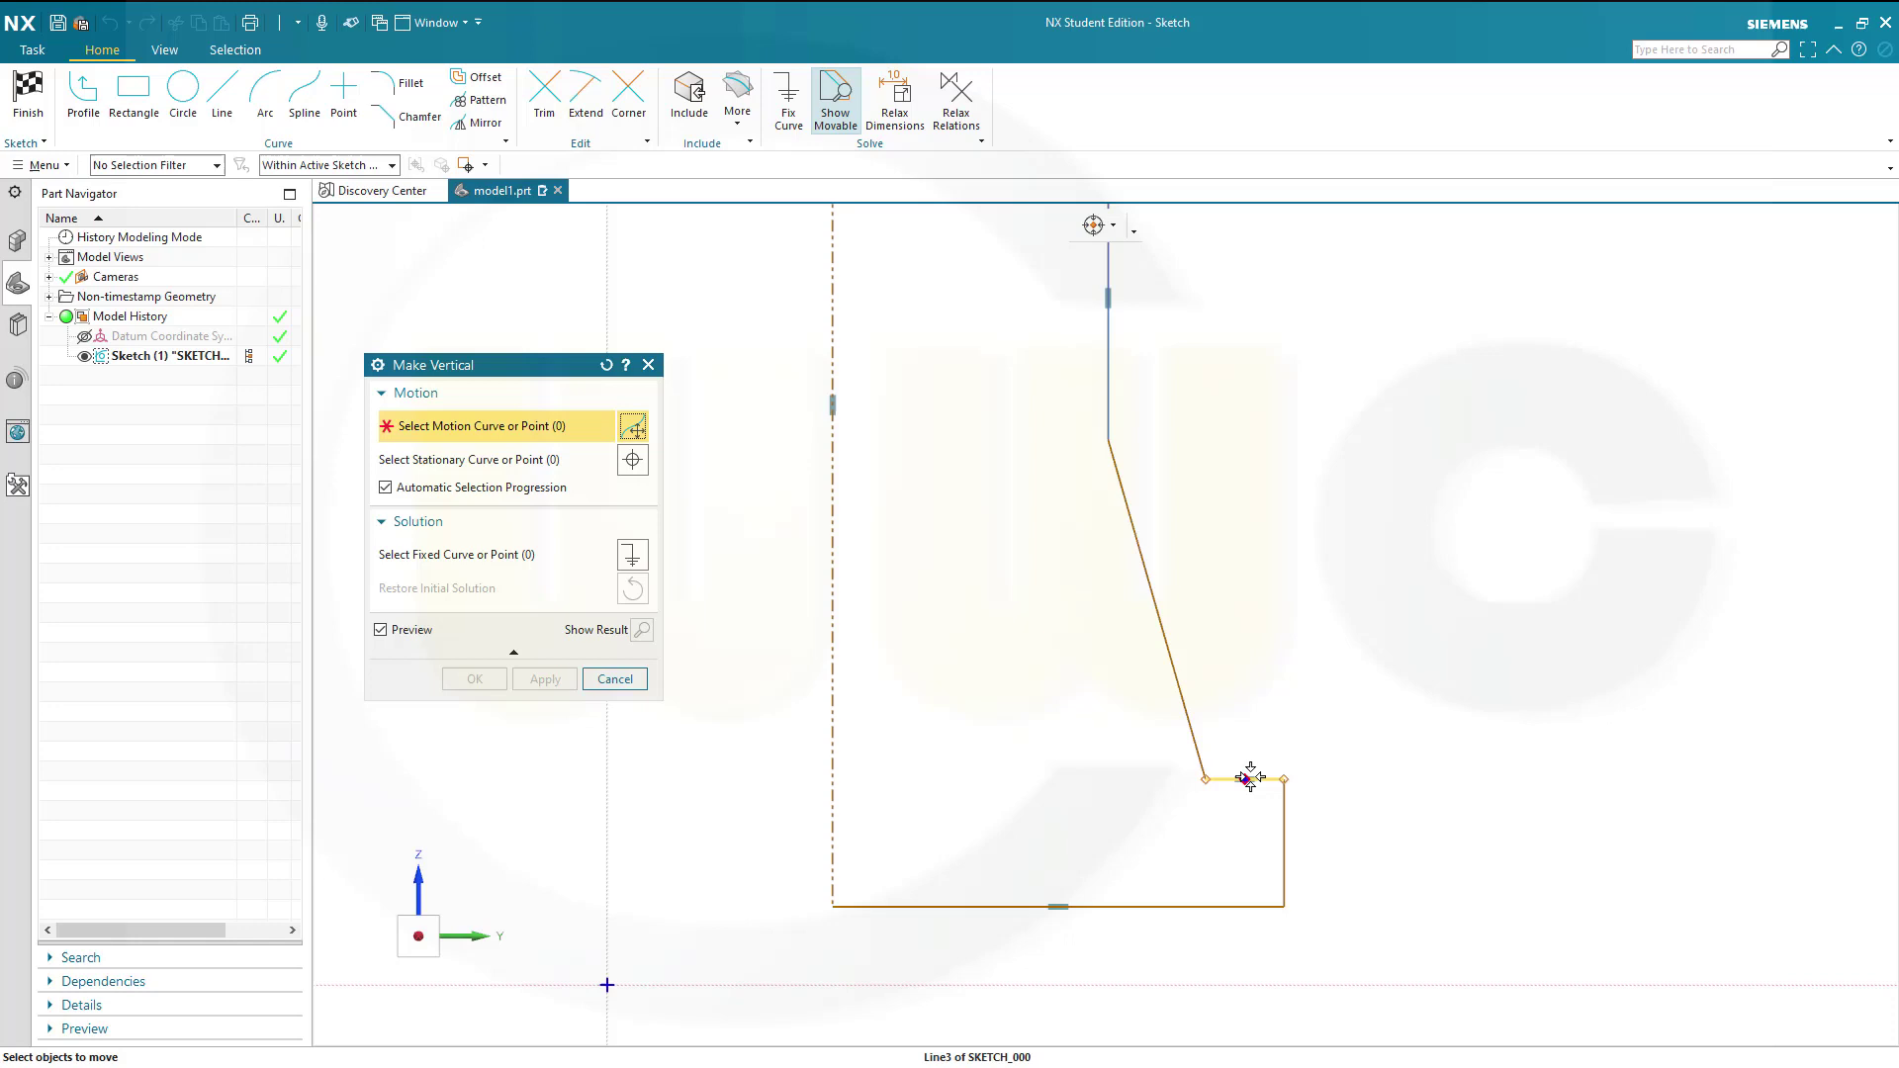
pyautogui.click(1227, 779)
pyautogui.click(537, 681)
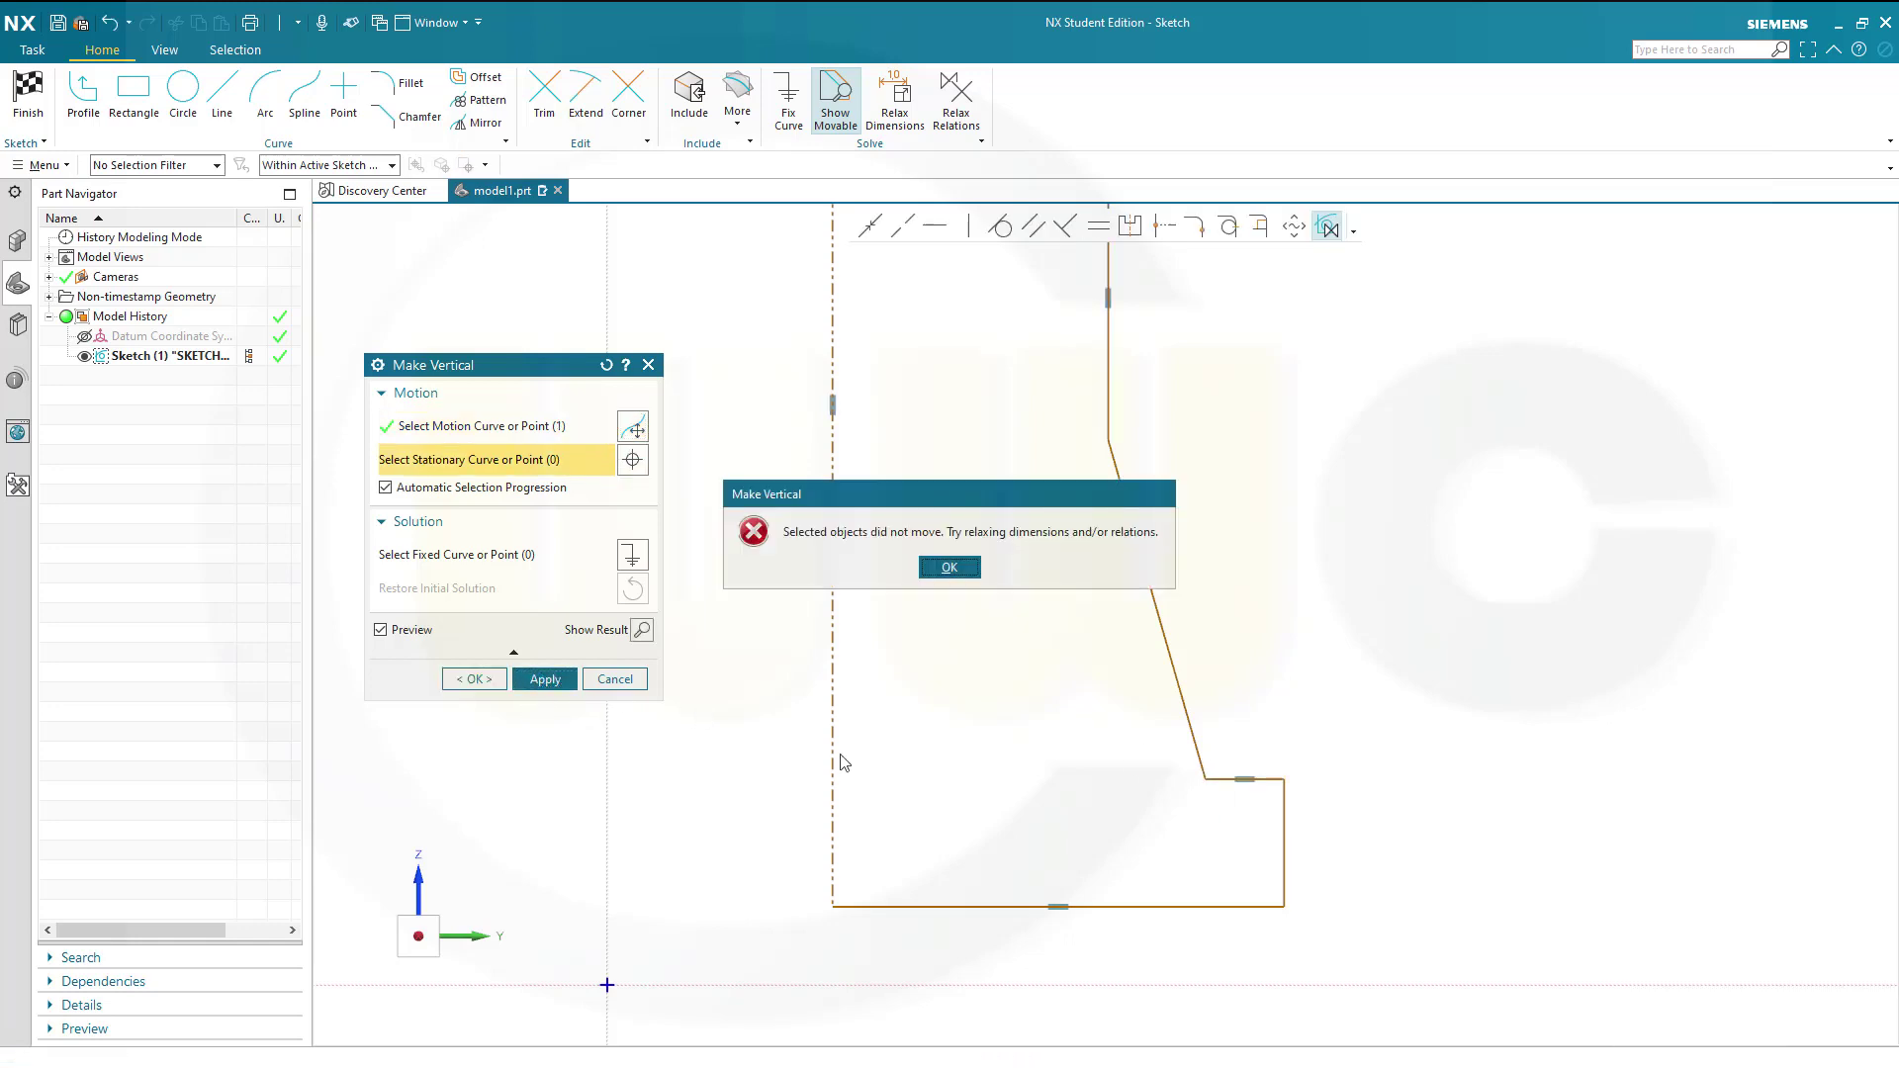
pyautogui.click(949, 567)
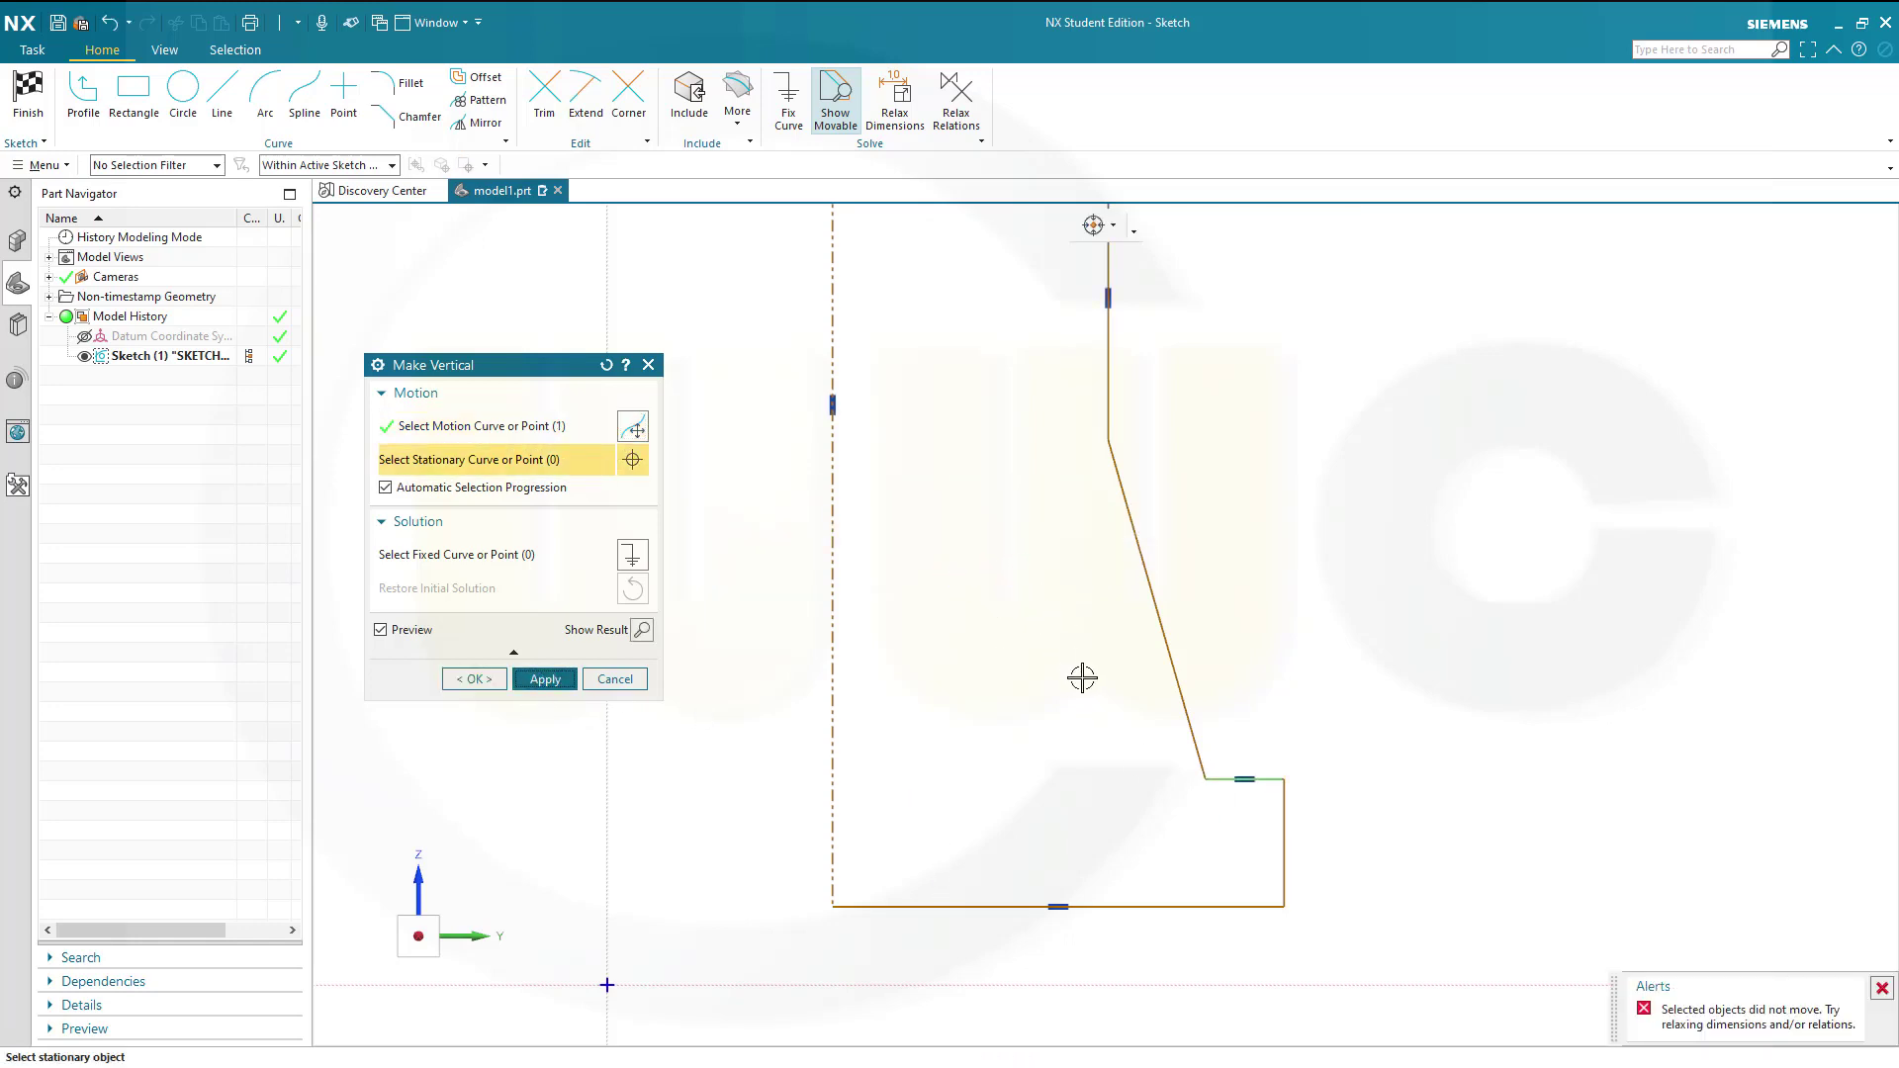
pyautogui.press('Escape')
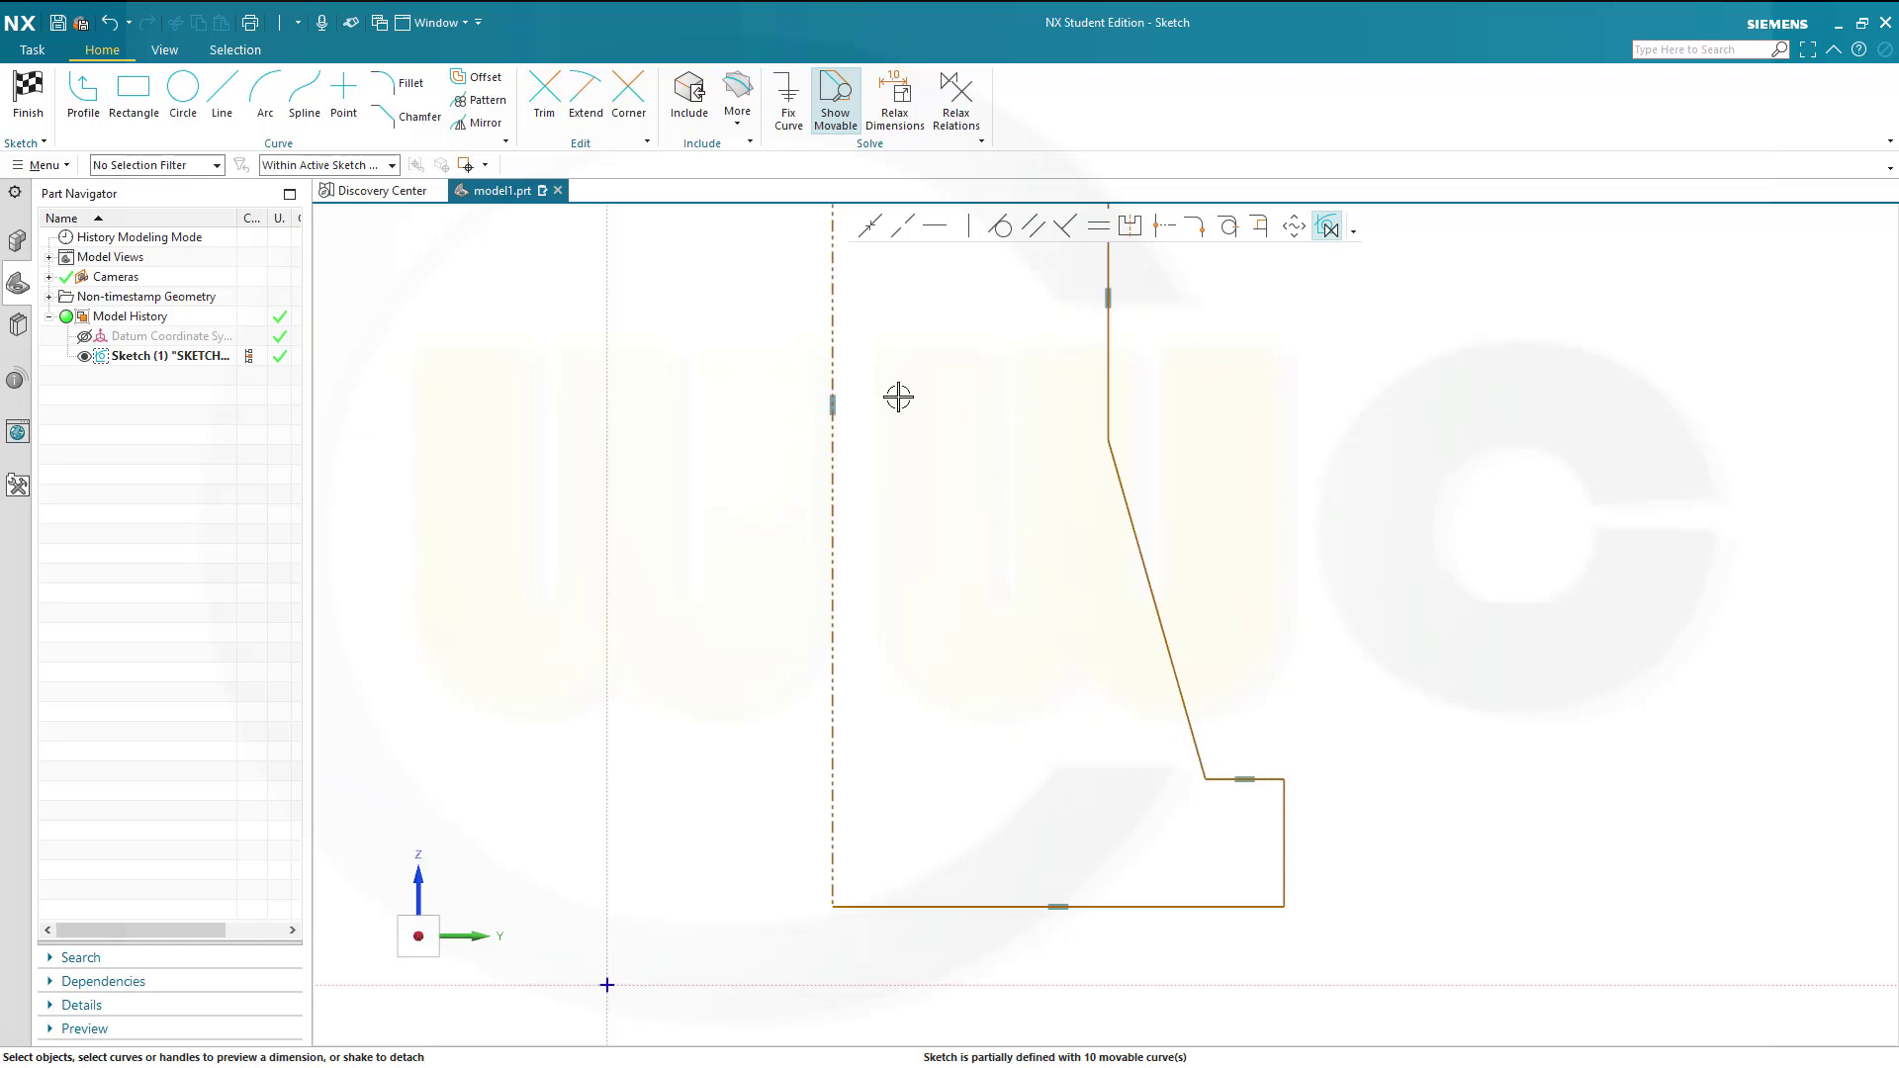
pyautogui.click(968, 225)
pyautogui.click(1284, 816)
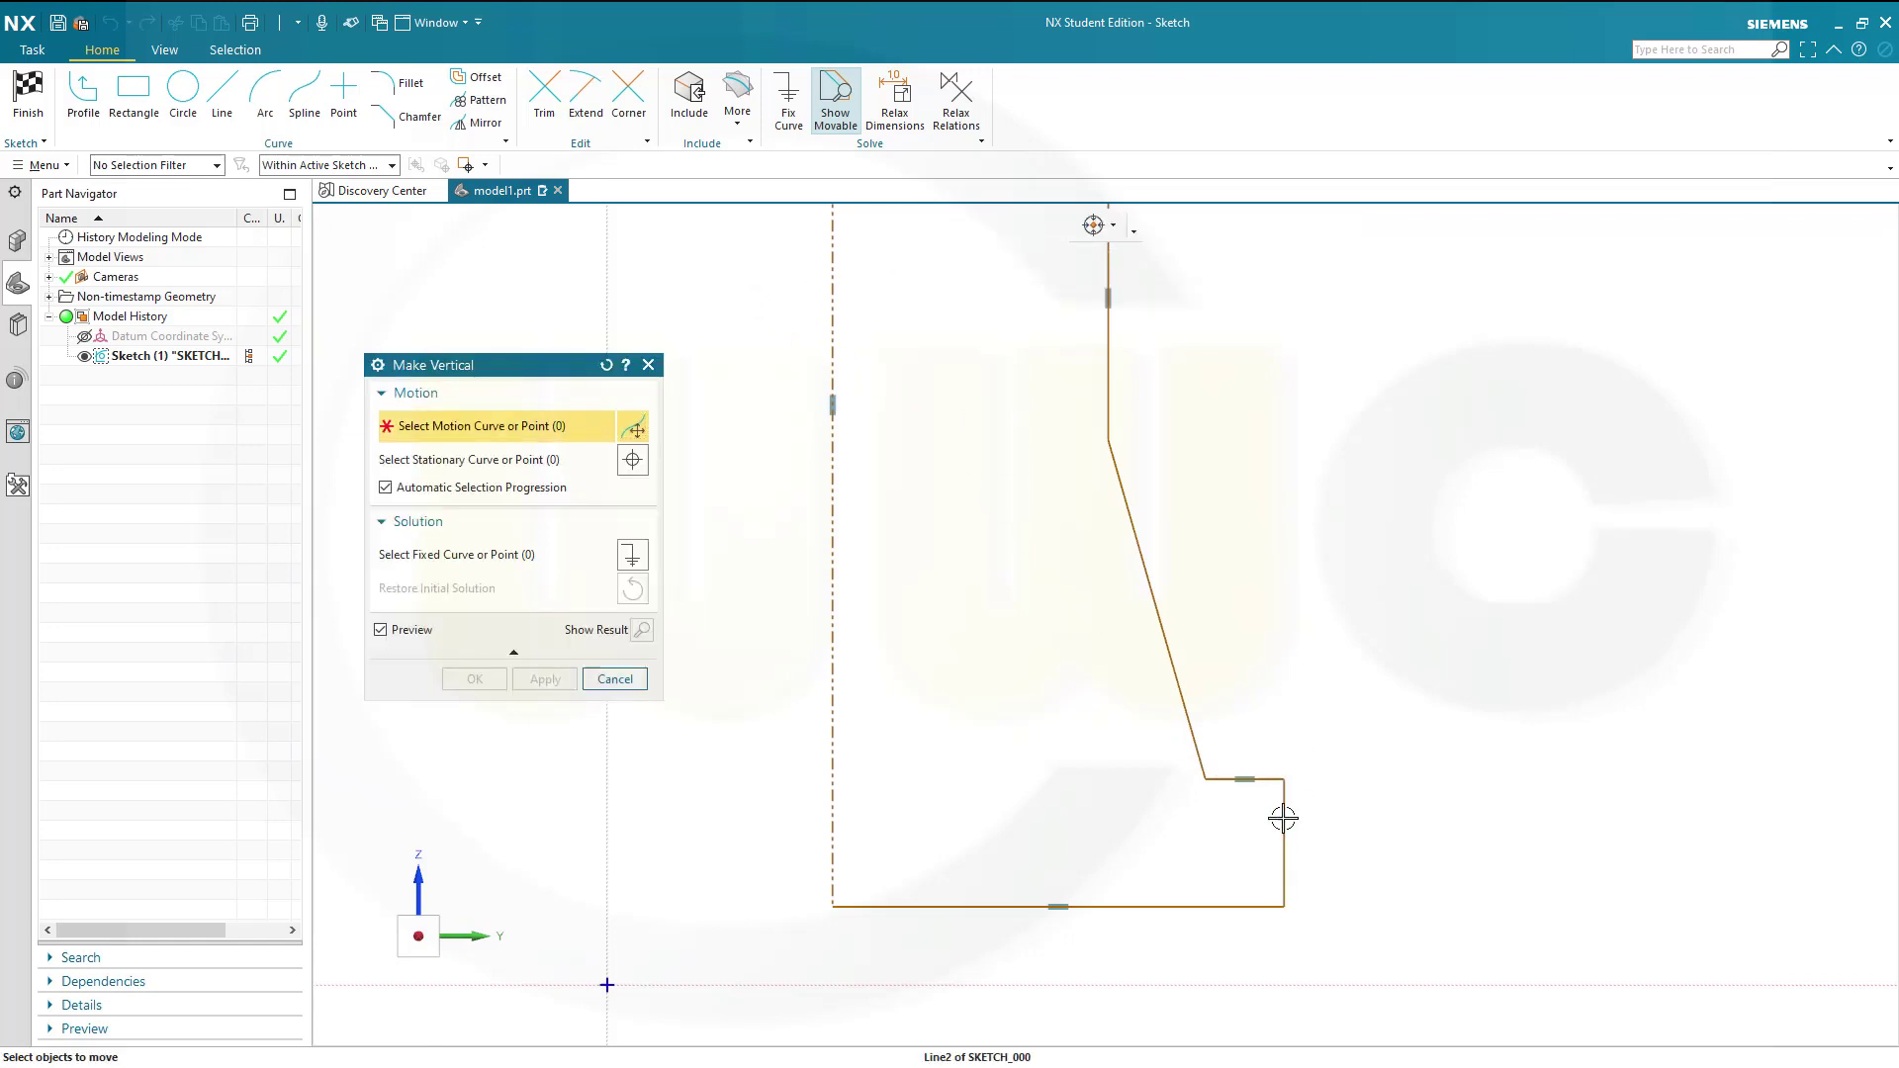
pyautogui.click(534, 679)
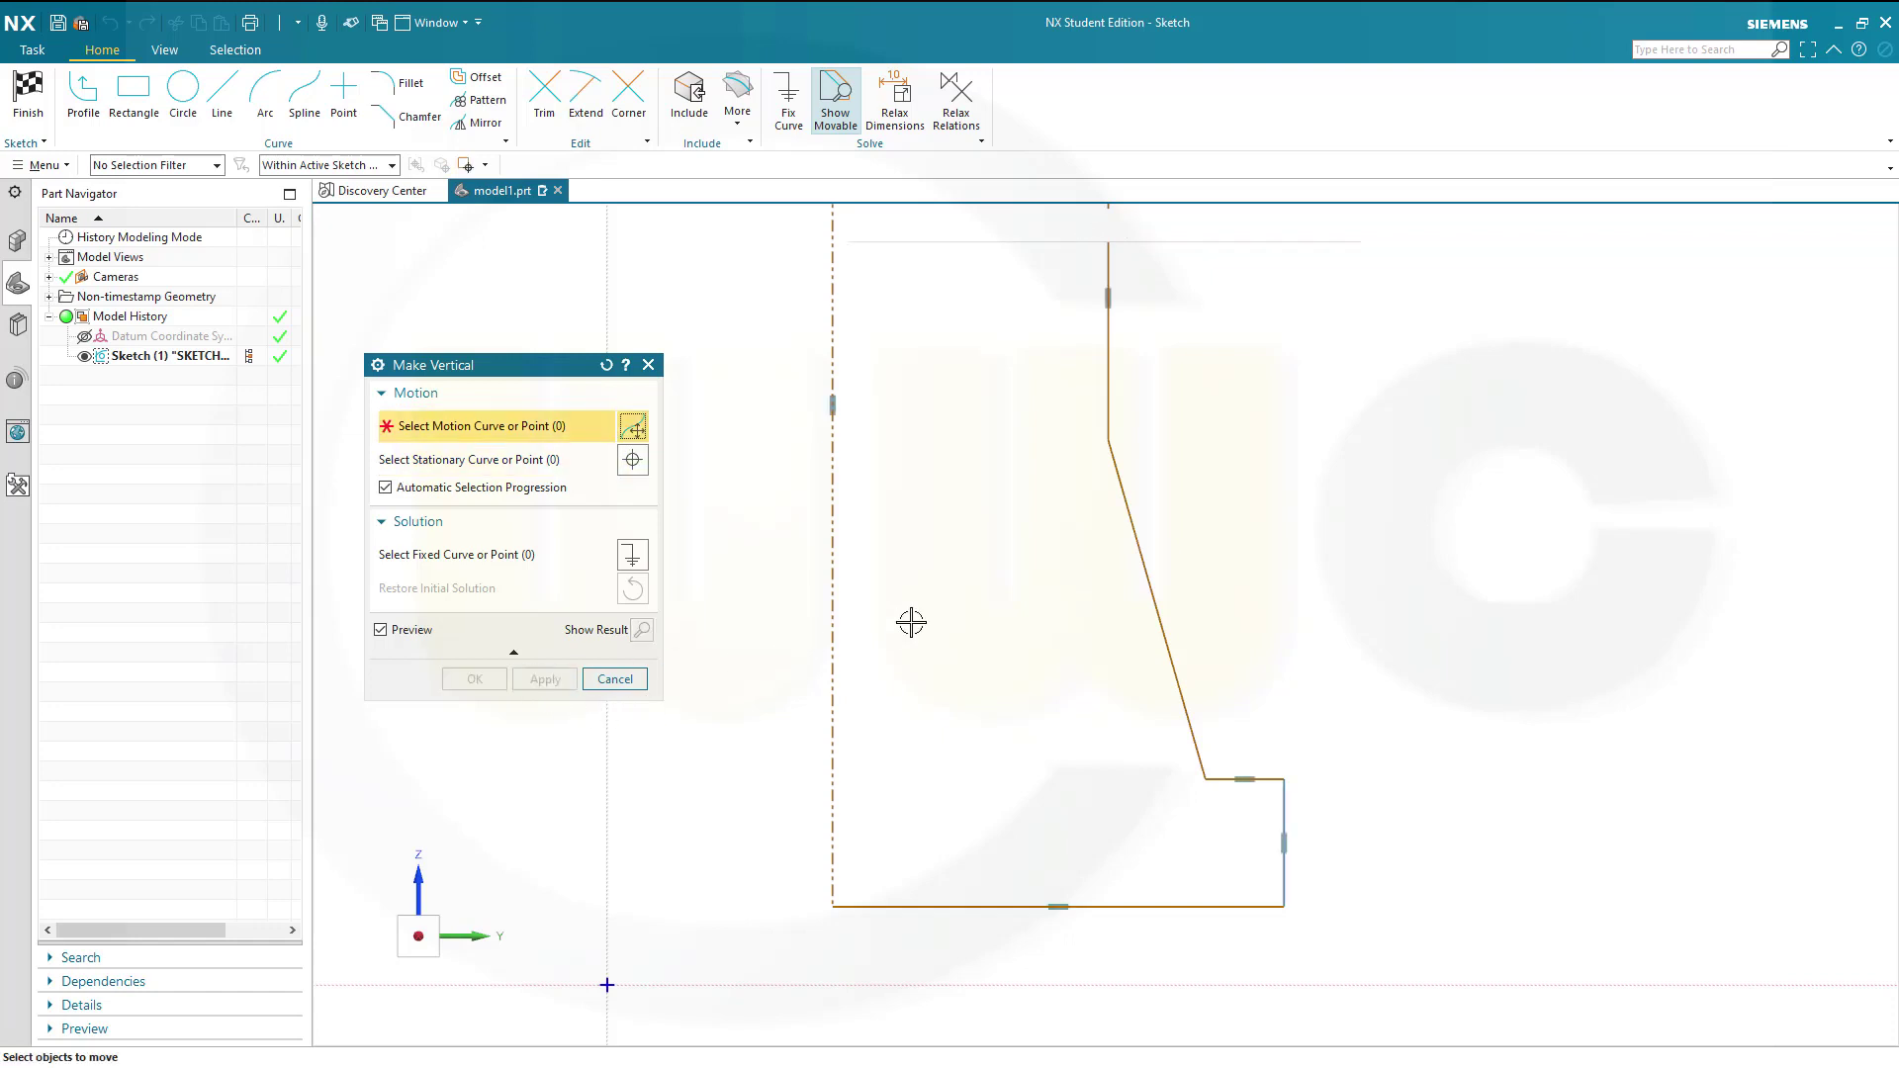
pyautogui.scroll(-3, 1224, 555)
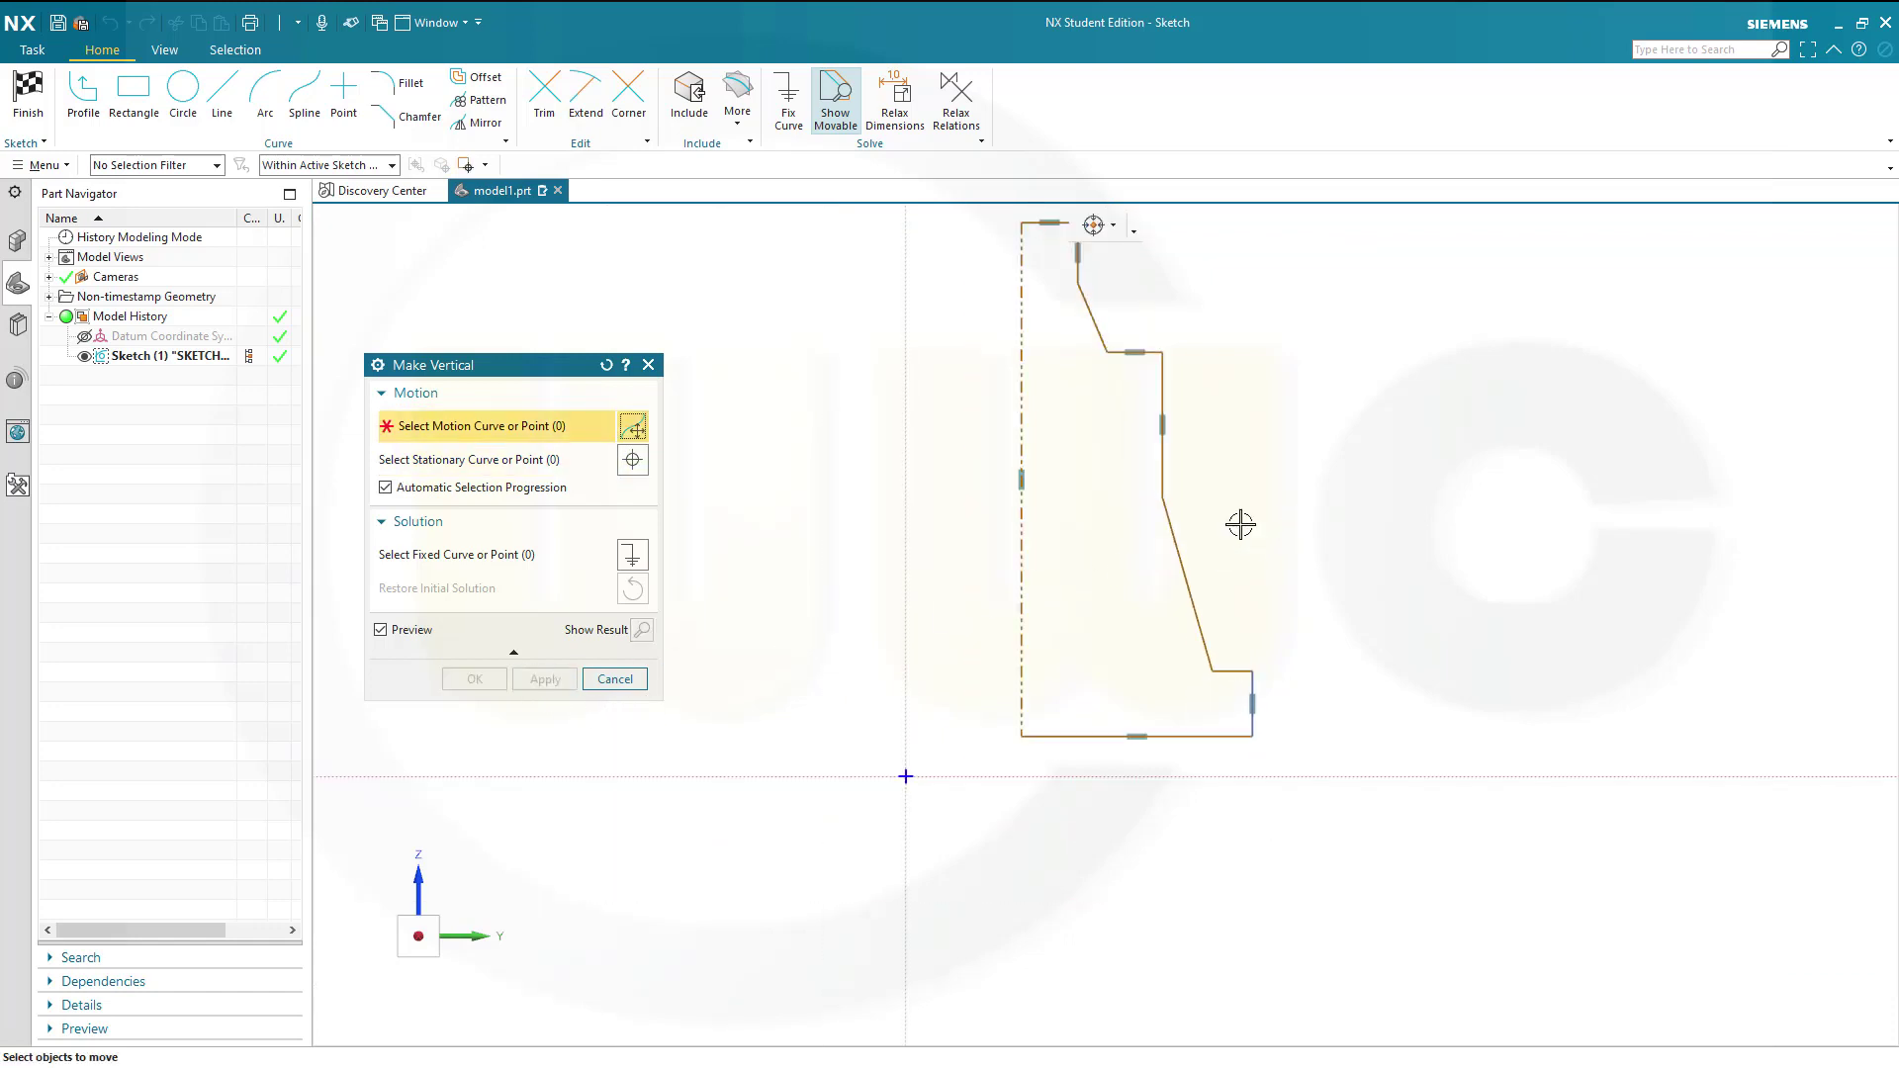
pyautogui.press('Escape')
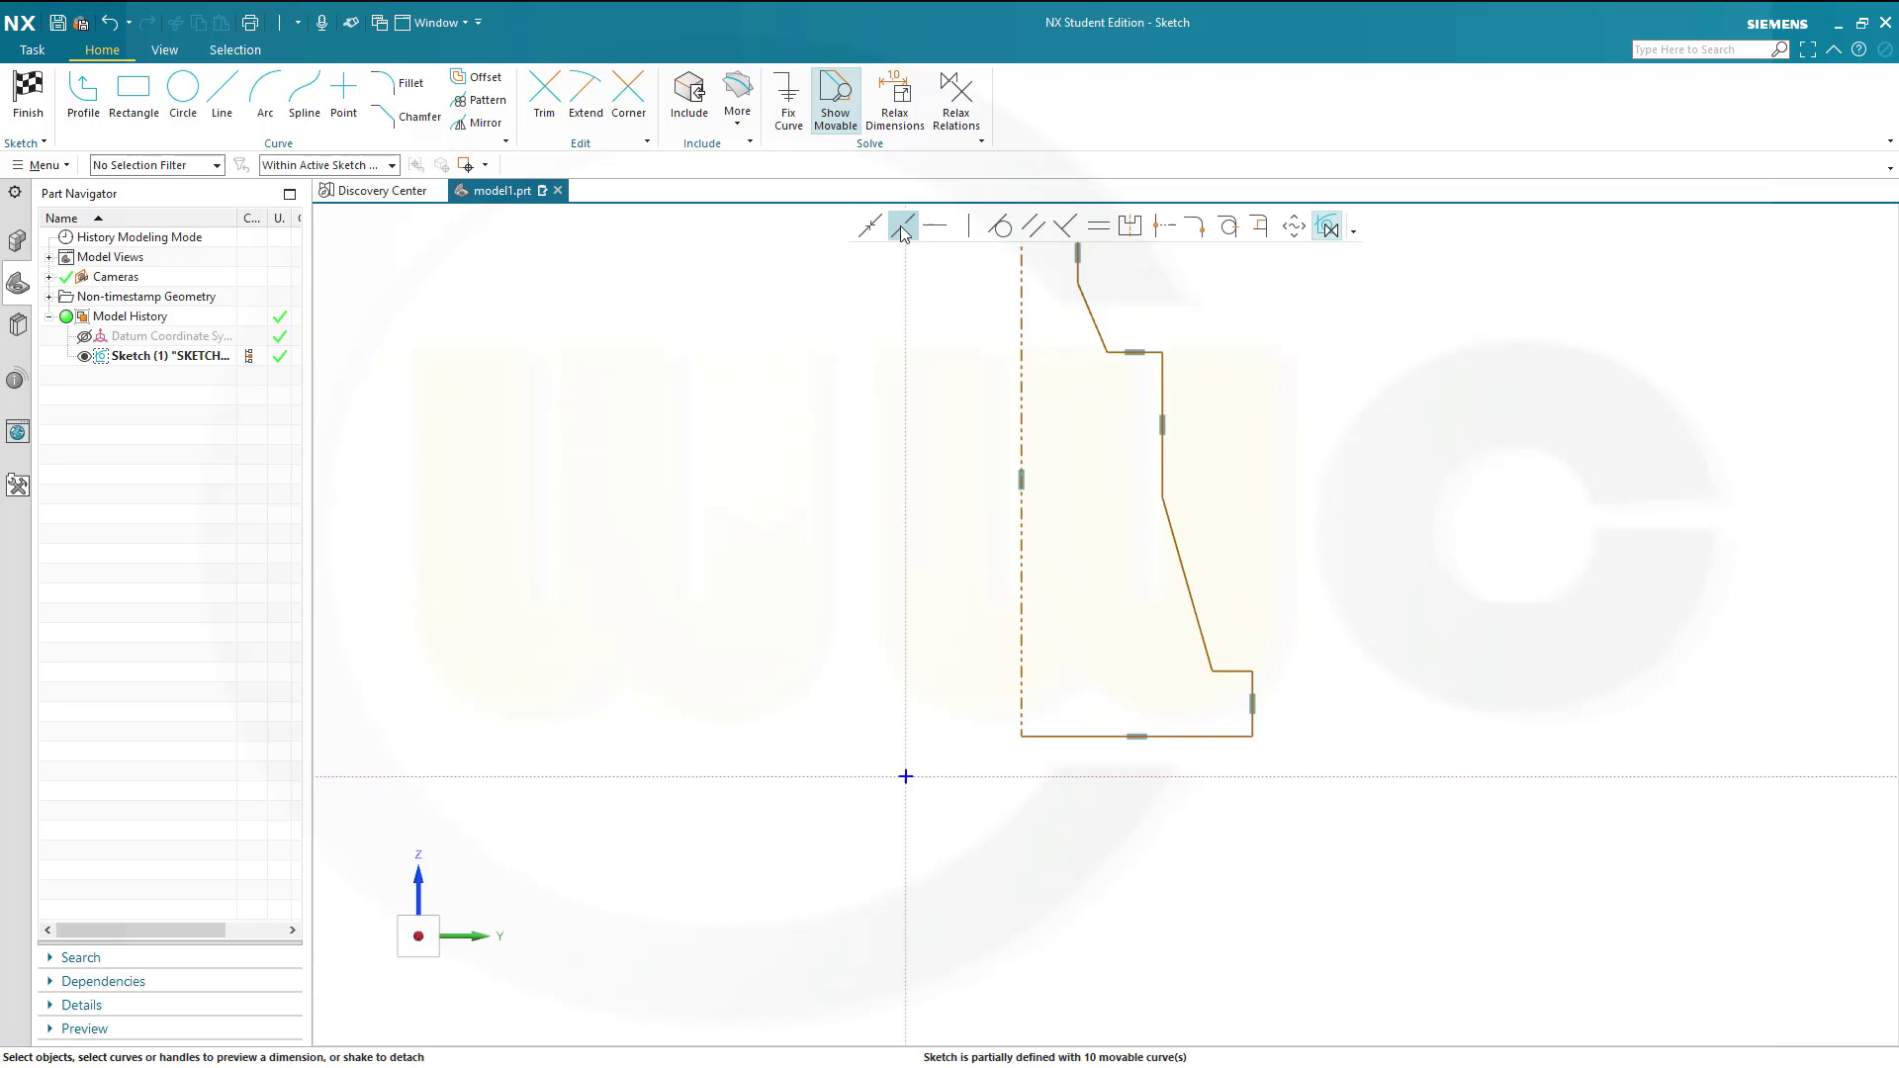
# Start a horizontal constraint but cancel it without adding anything
pyautogui.click(901, 226)
pyautogui.scroll(3, 1247, 692)
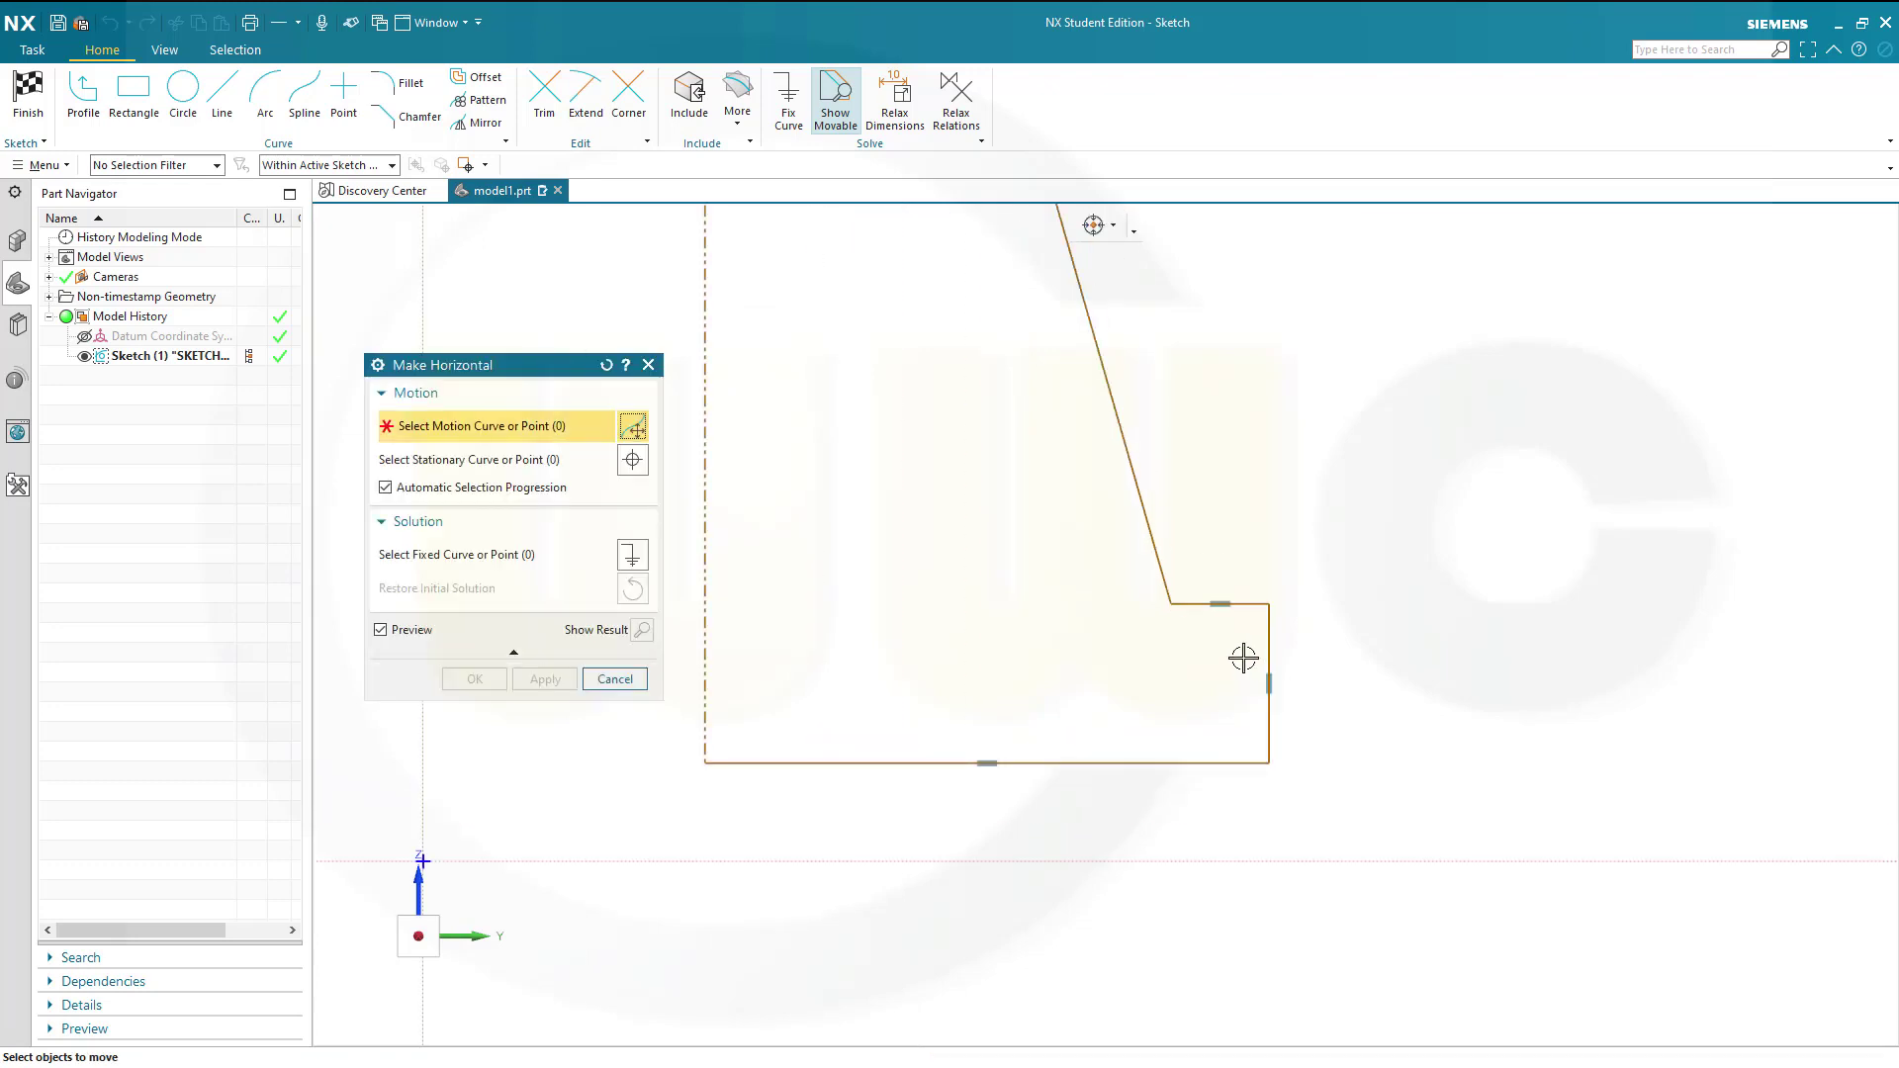
pyautogui.scroll(1, 1244, 653)
pyautogui.scroll(-6, 1169, 631)
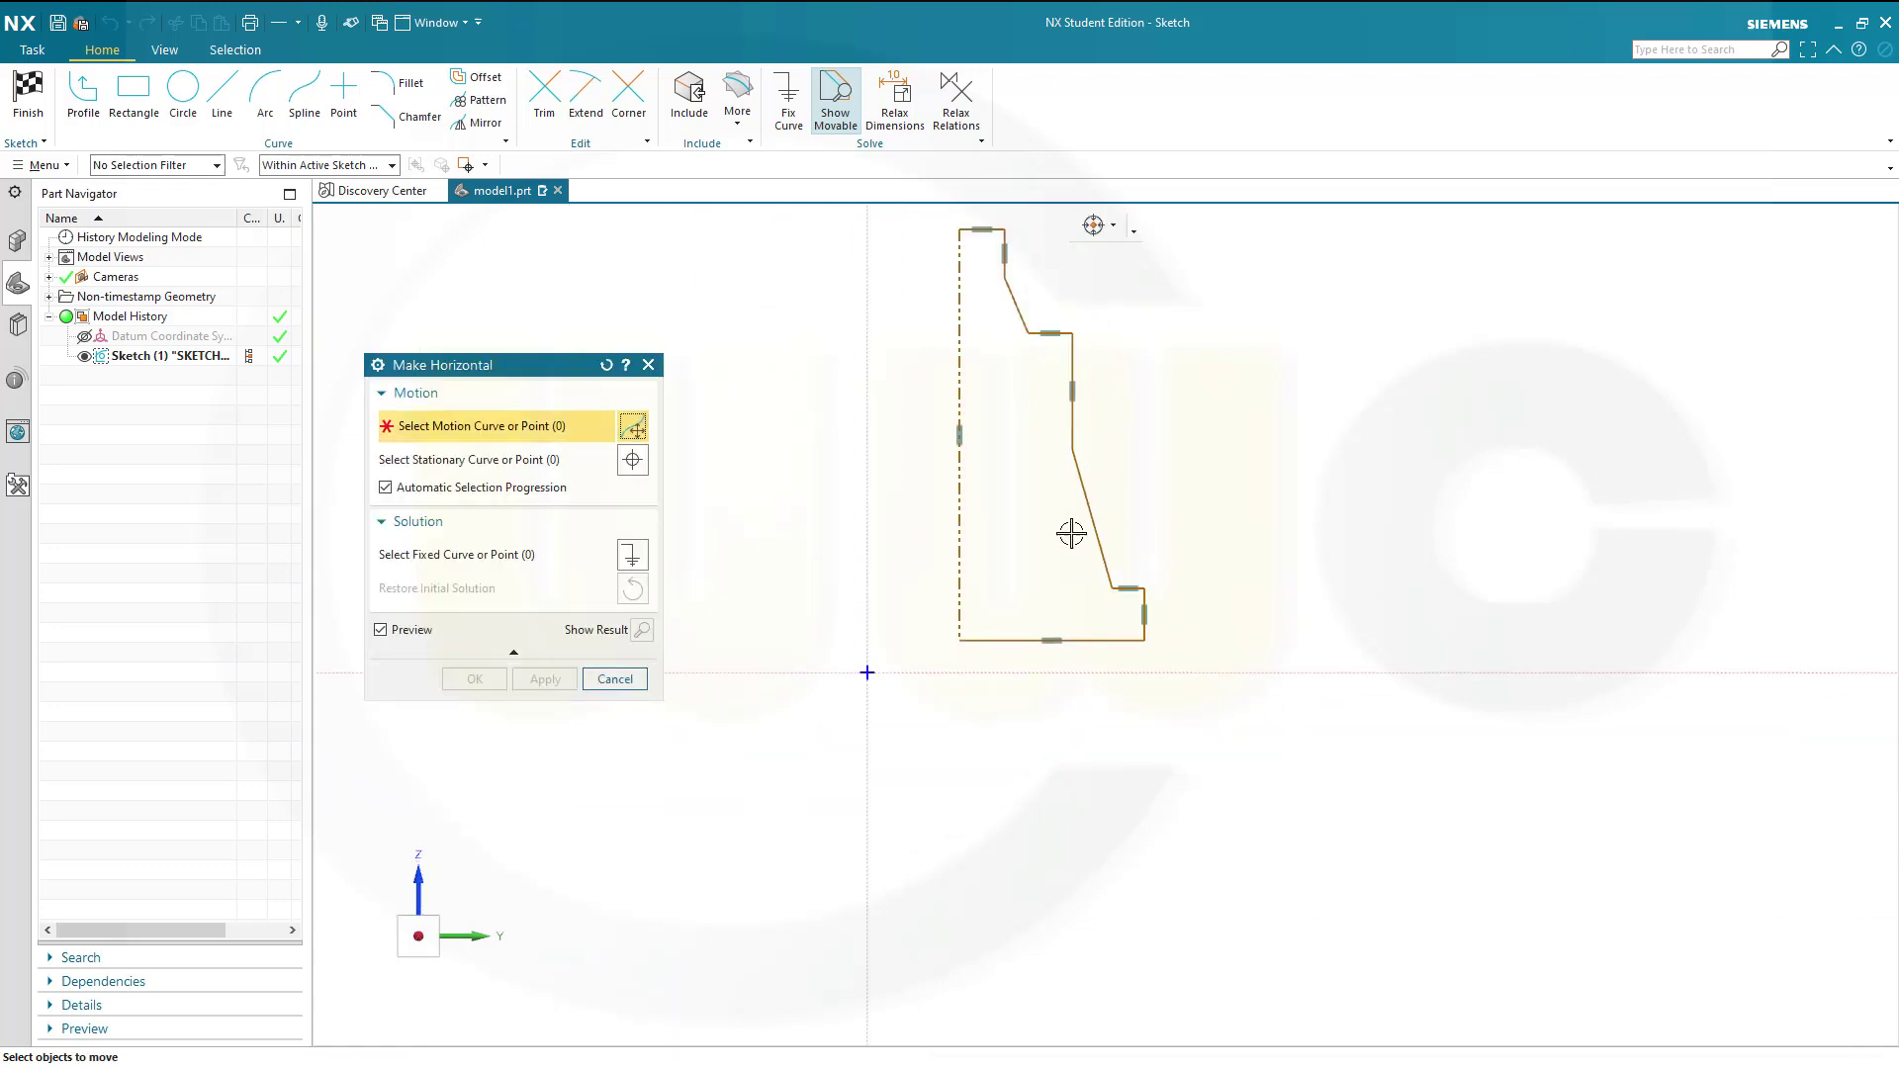
pyautogui.scroll(-1, 1145, 410)
pyautogui.scroll(2, 1088, 386)
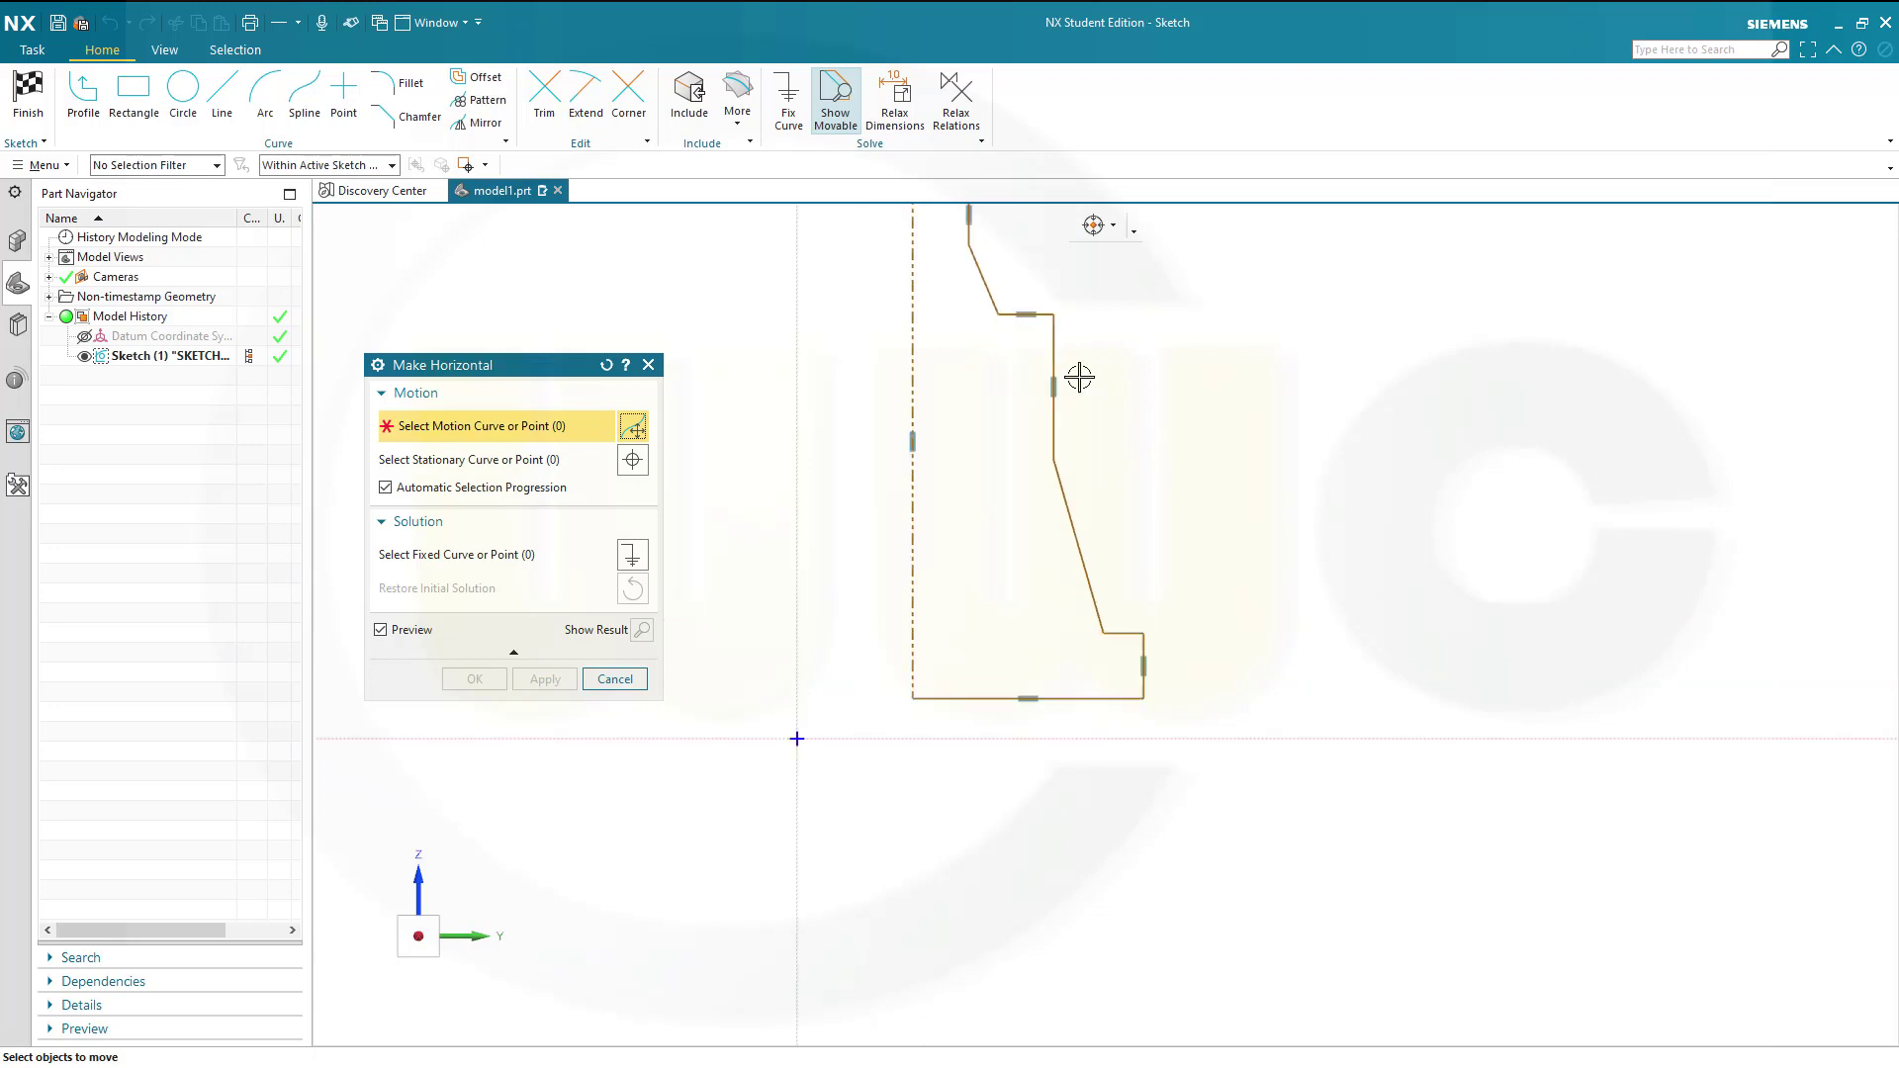
pyautogui.scroll(1, 965, 349)
pyautogui.scroll(-1, 982, 366)
pyautogui.scroll(1, 982, 366)
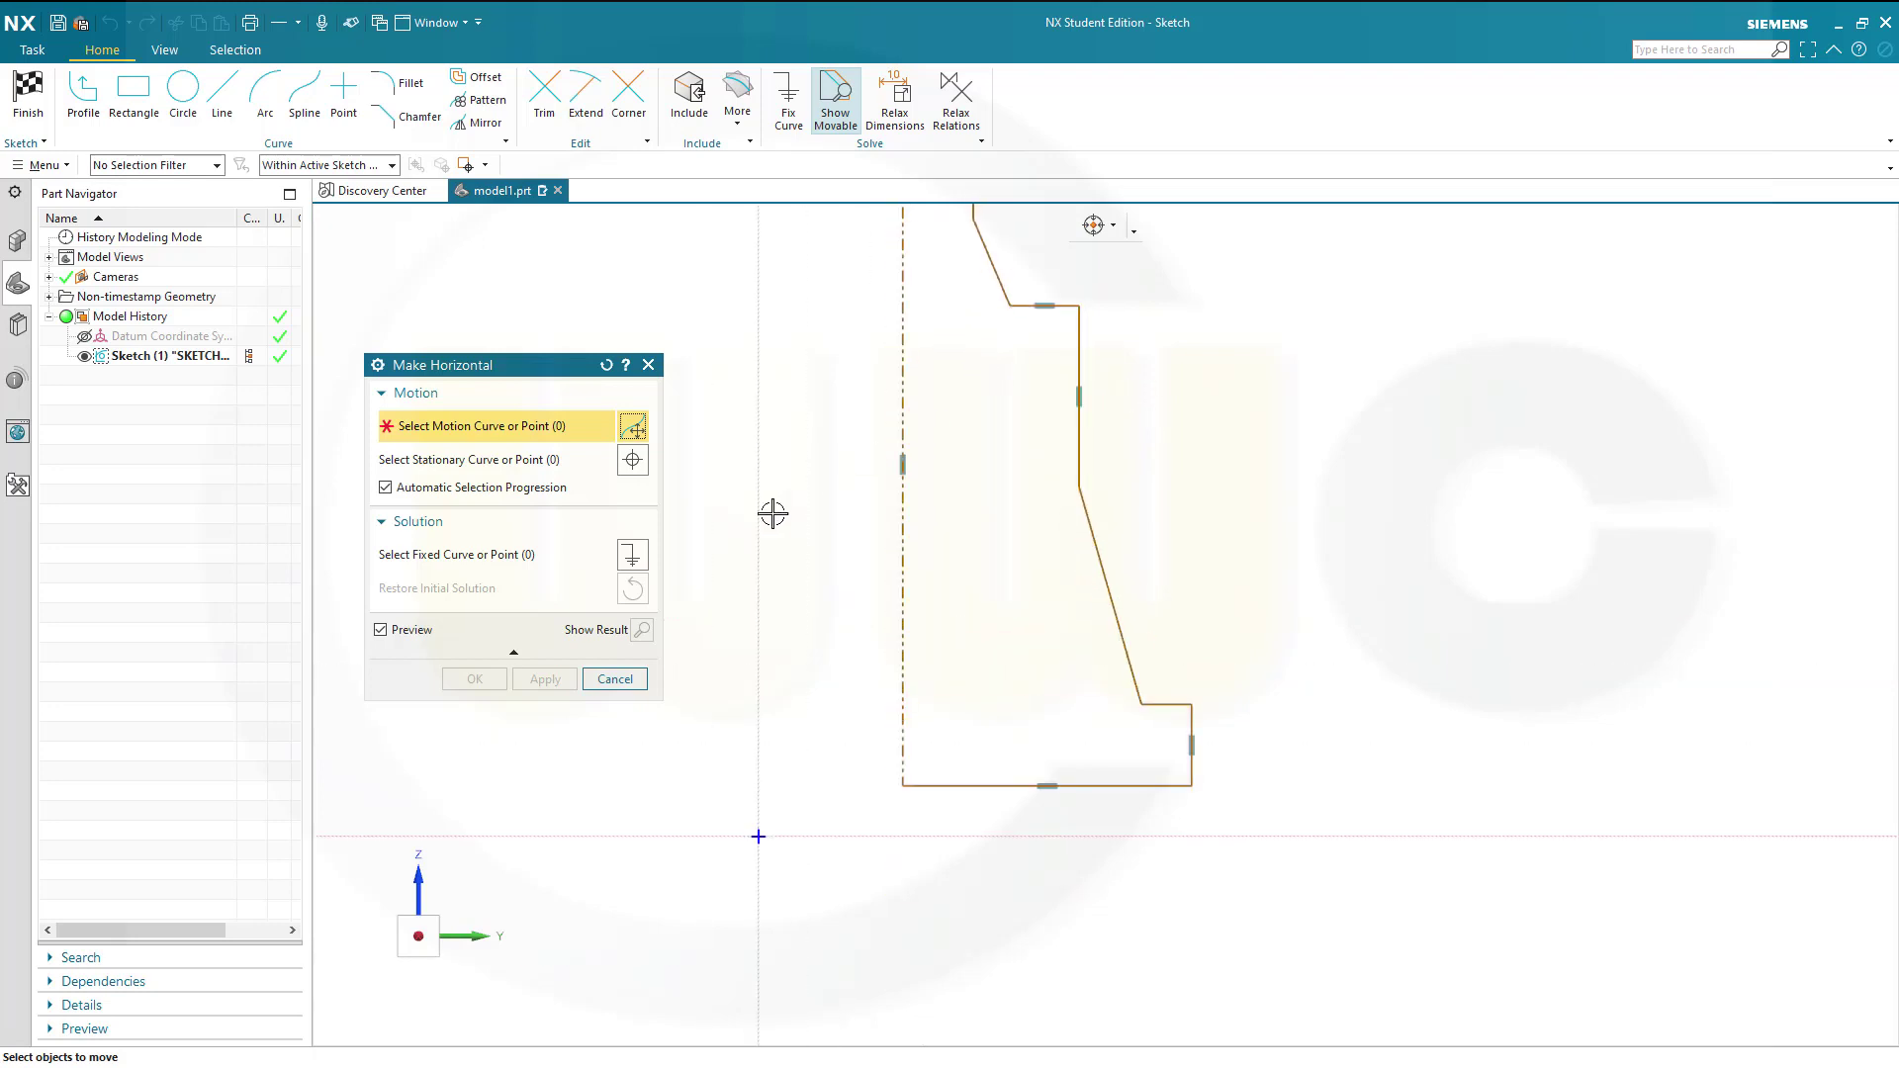
pyautogui.click(615, 679)
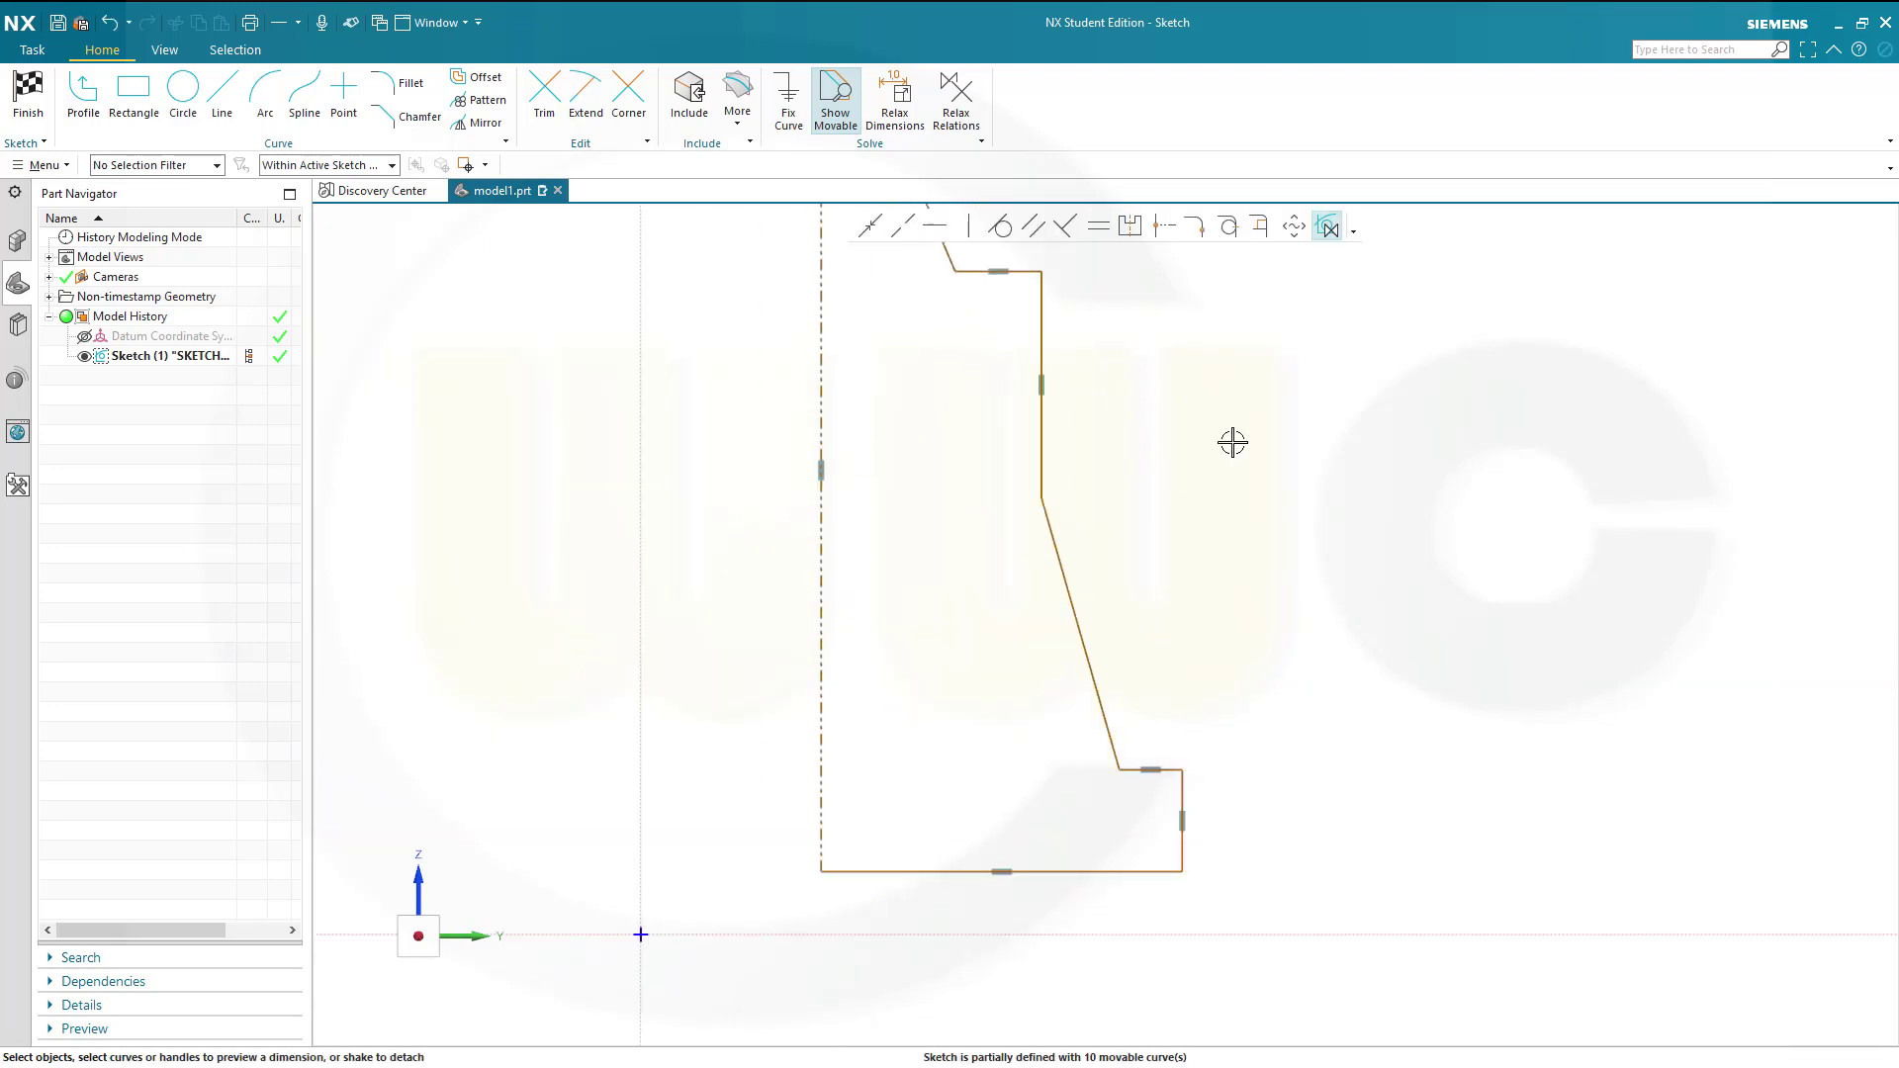
# Start a Rapid Dimension between the profile's bottom and top lines
pyautogui.scroll(-2, 1234, 443)
pyautogui.moveTo(1250, 432)
pyautogui.keyDown('shift'); pyautogui.mouseDown(button='middle')
pyautogui.moveTo(1272, 500)
pyautogui.moveTo(1396, 578)
pyautogui.mouseUp(button='middle'); pyautogui.keyUp('shift')
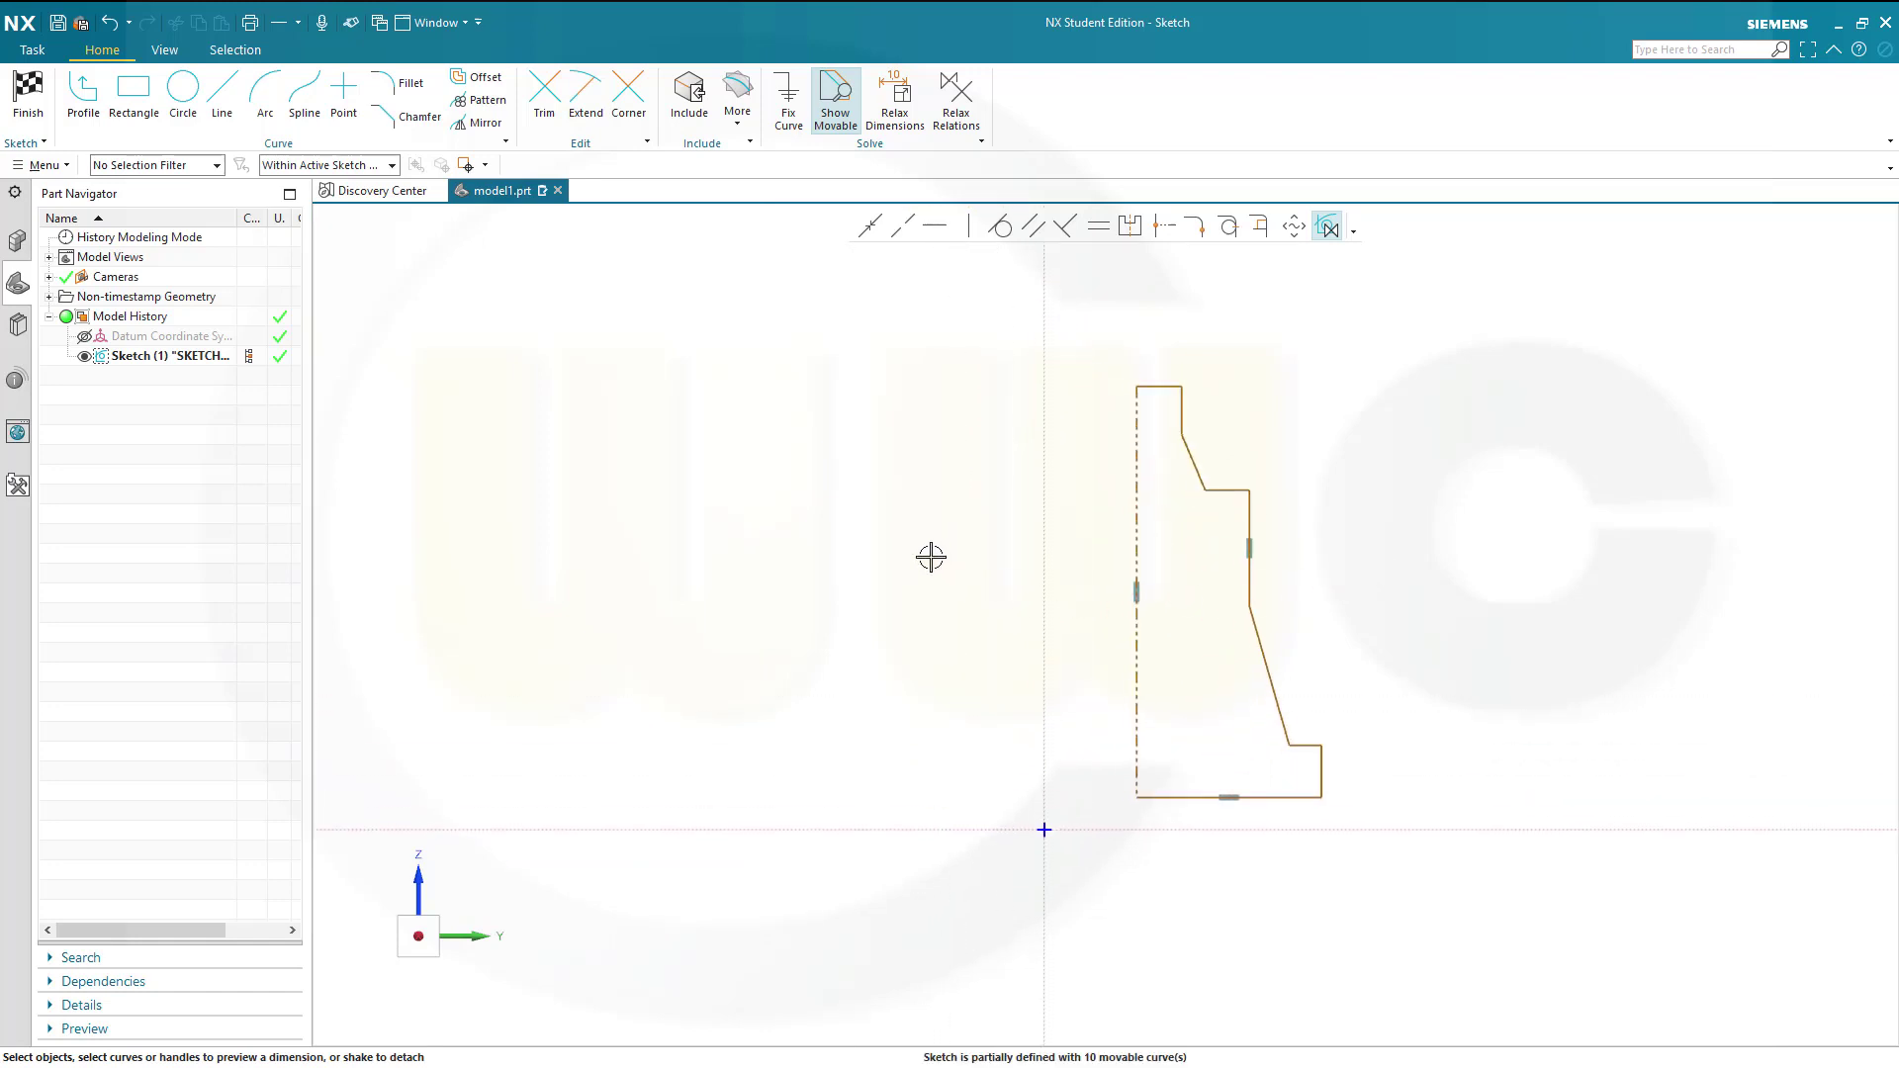
pyautogui.scroll(2, 1165, 818)
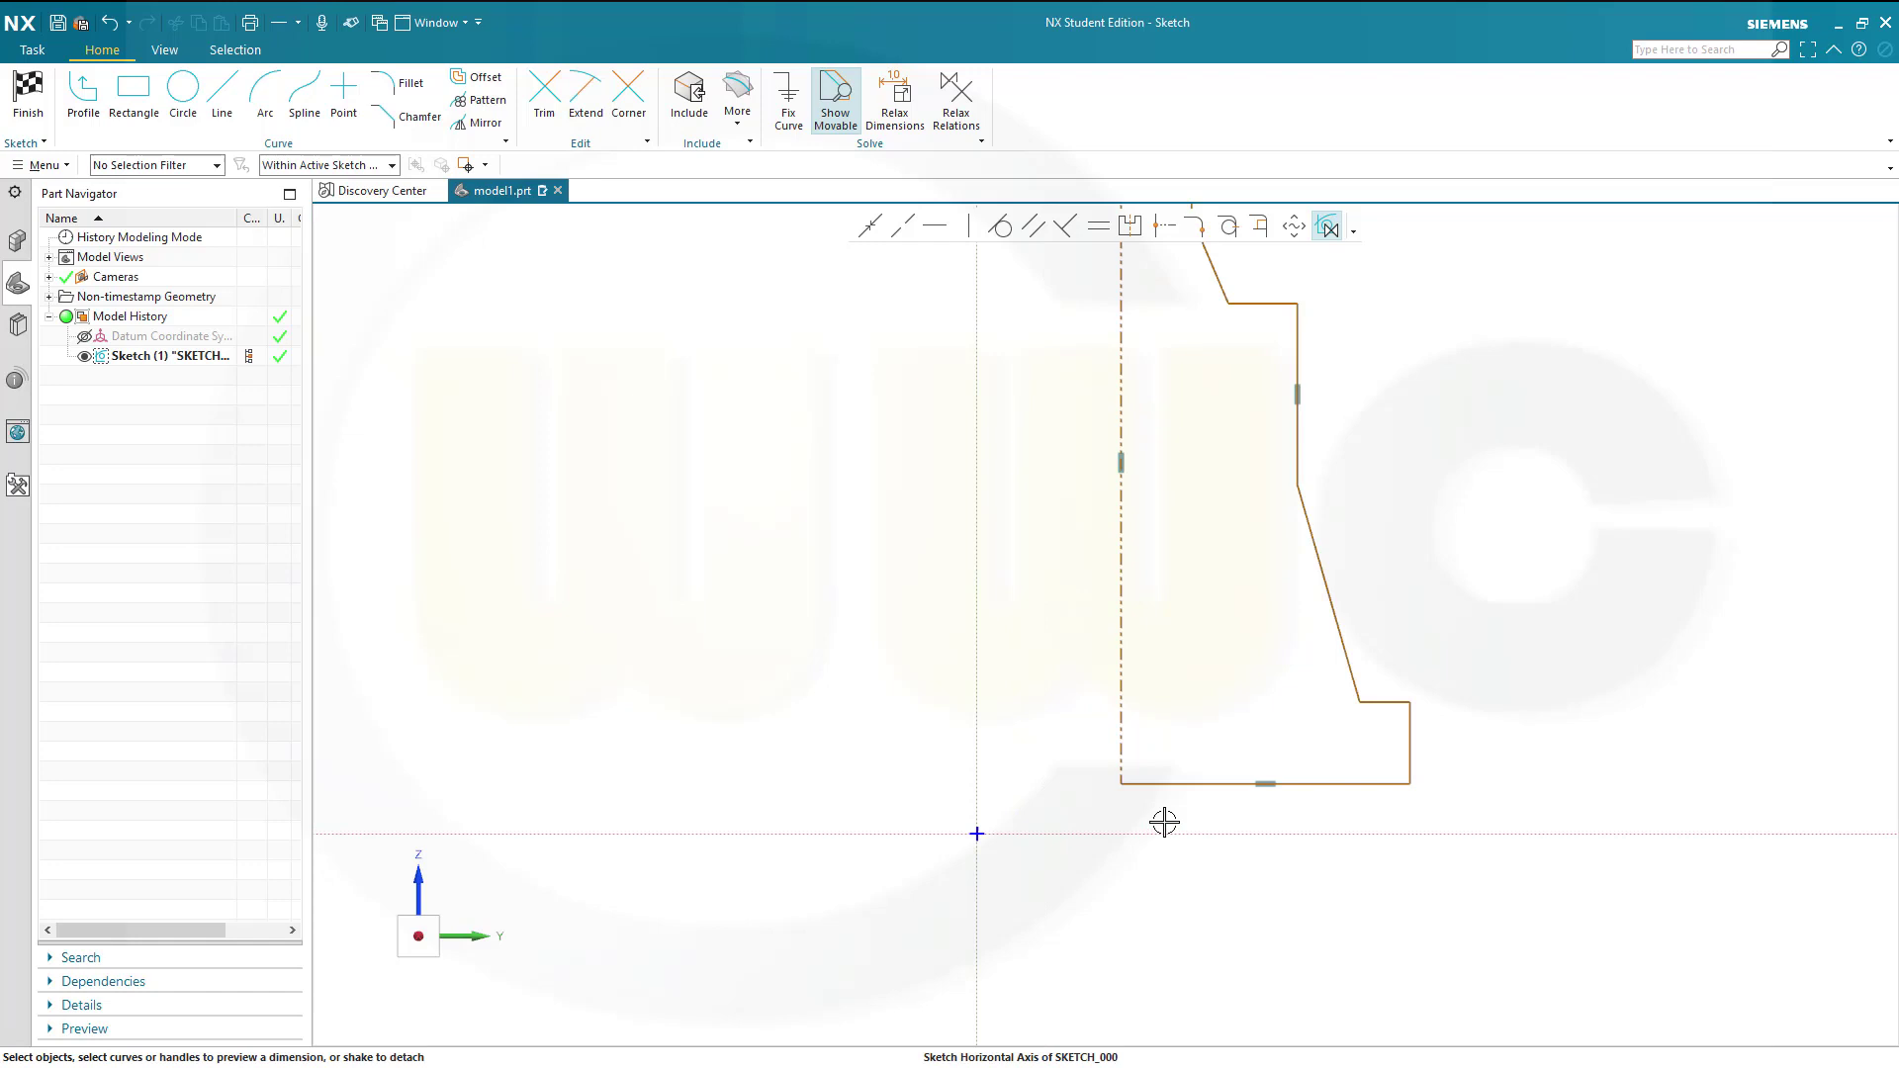
pyautogui.click(1163, 784)
pyautogui.scroll(-2, 1212, 580)
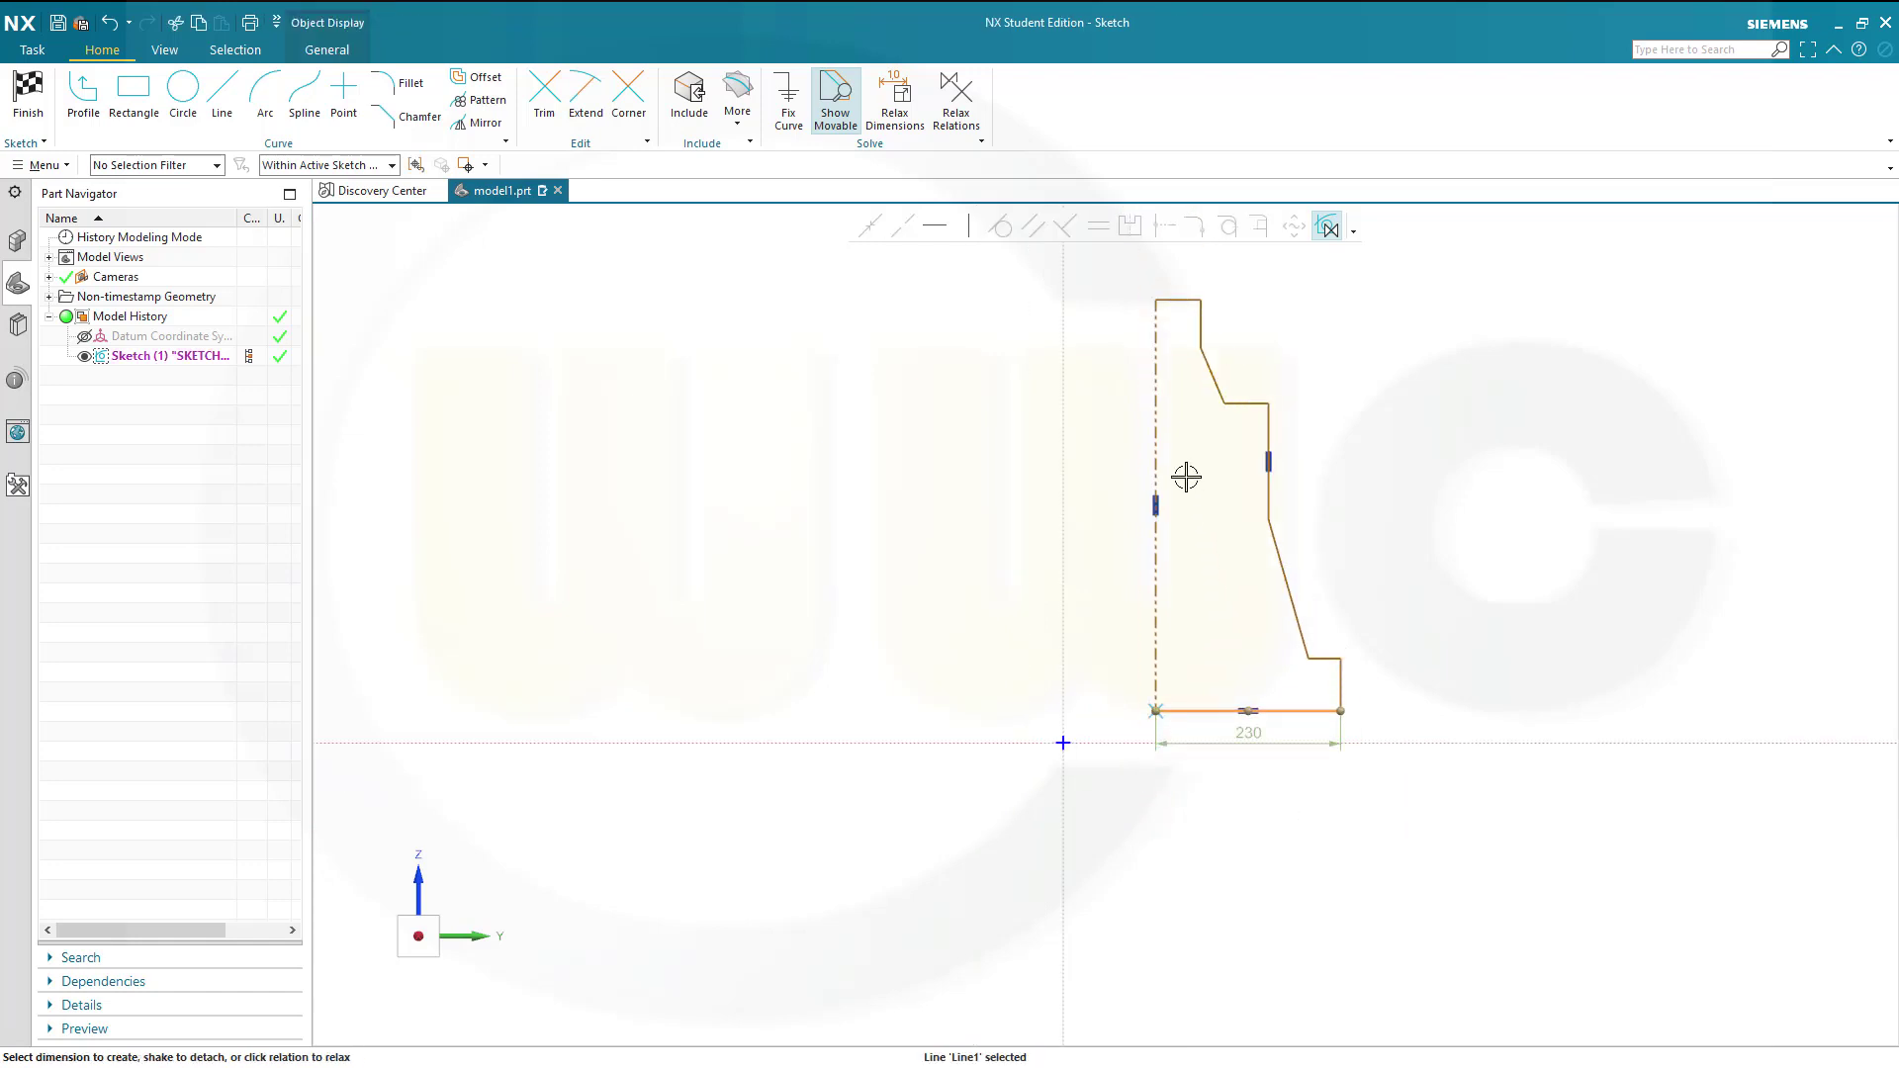
pyautogui.scroll(2, 1191, 284)
pyautogui.keyDown('shift'); pyautogui.moveTo(1189, 354); pyautogui.dragTo(1138, 534, button='middle'); pyautogui.keyUp('shift')
pyautogui.scroll(2, 1137, 535)
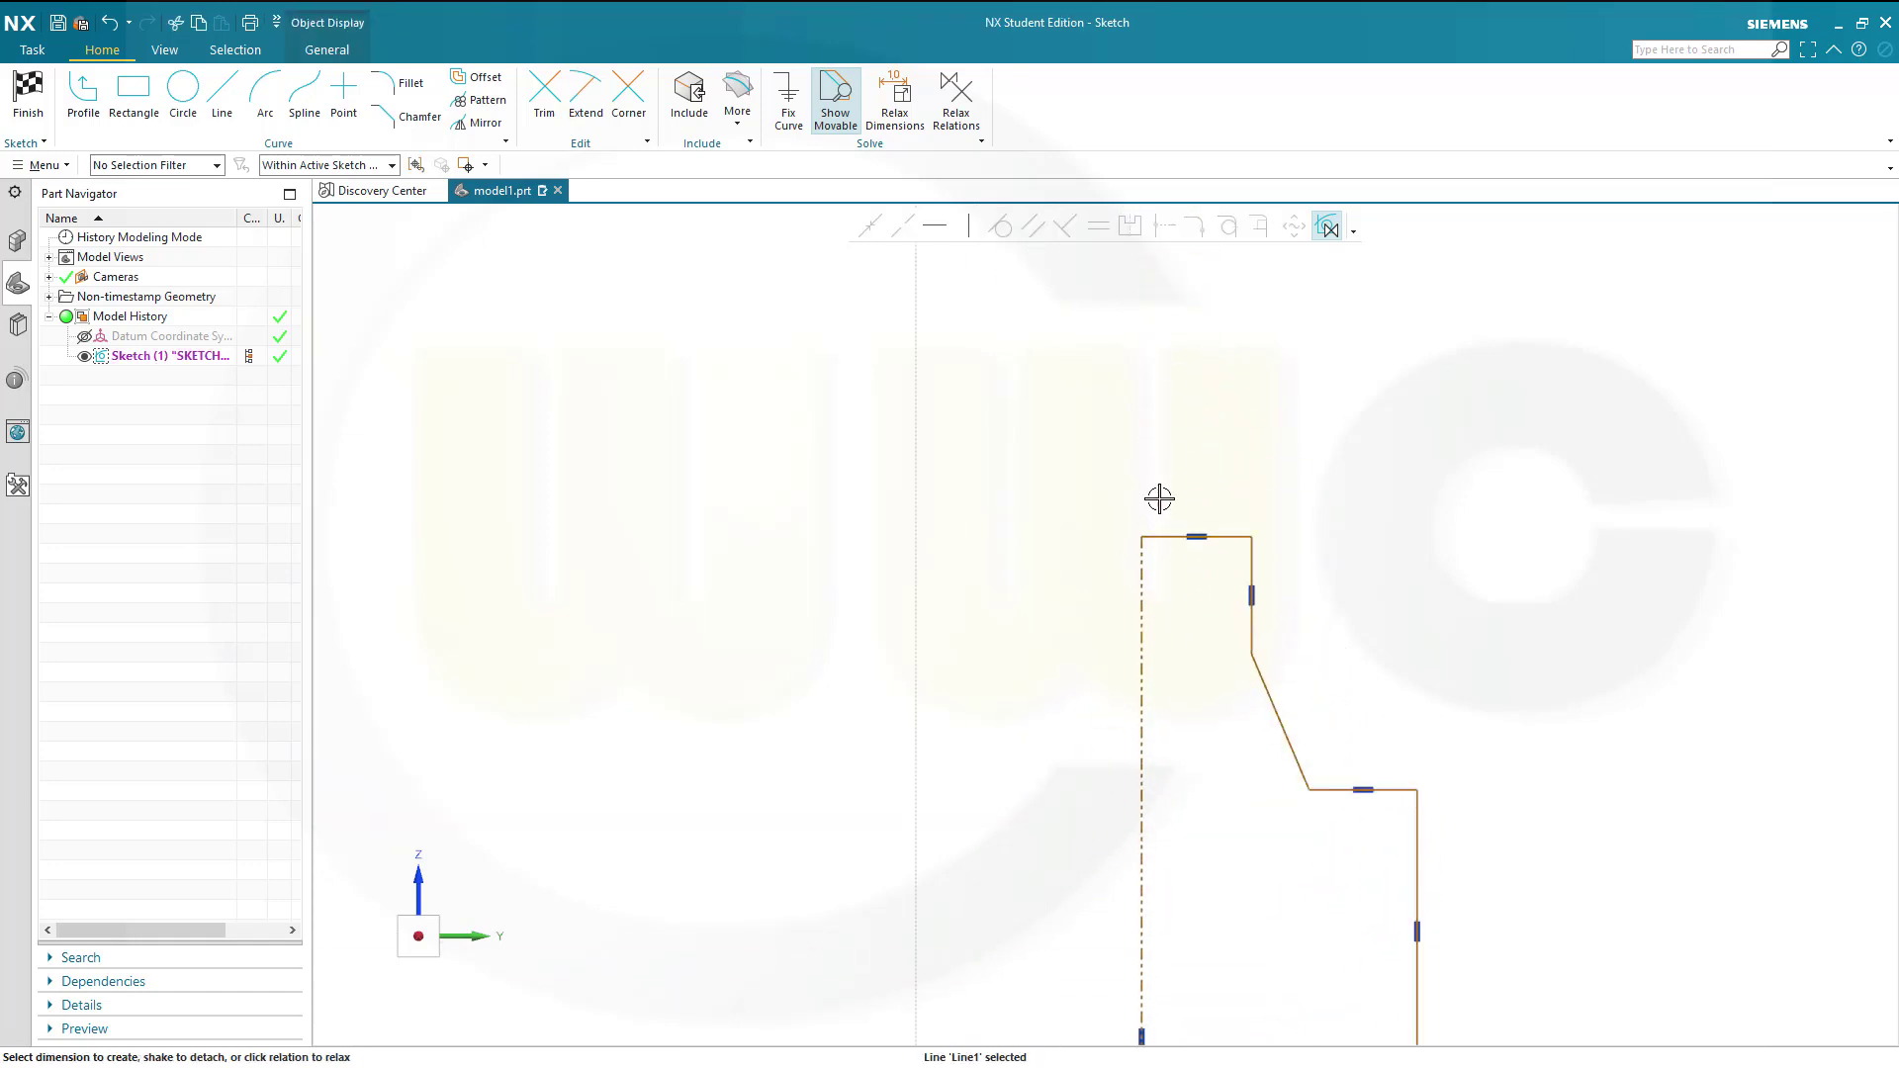
pyautogui.click(1157, 537)
pyautogui.scroll(-1, 1235, 873)
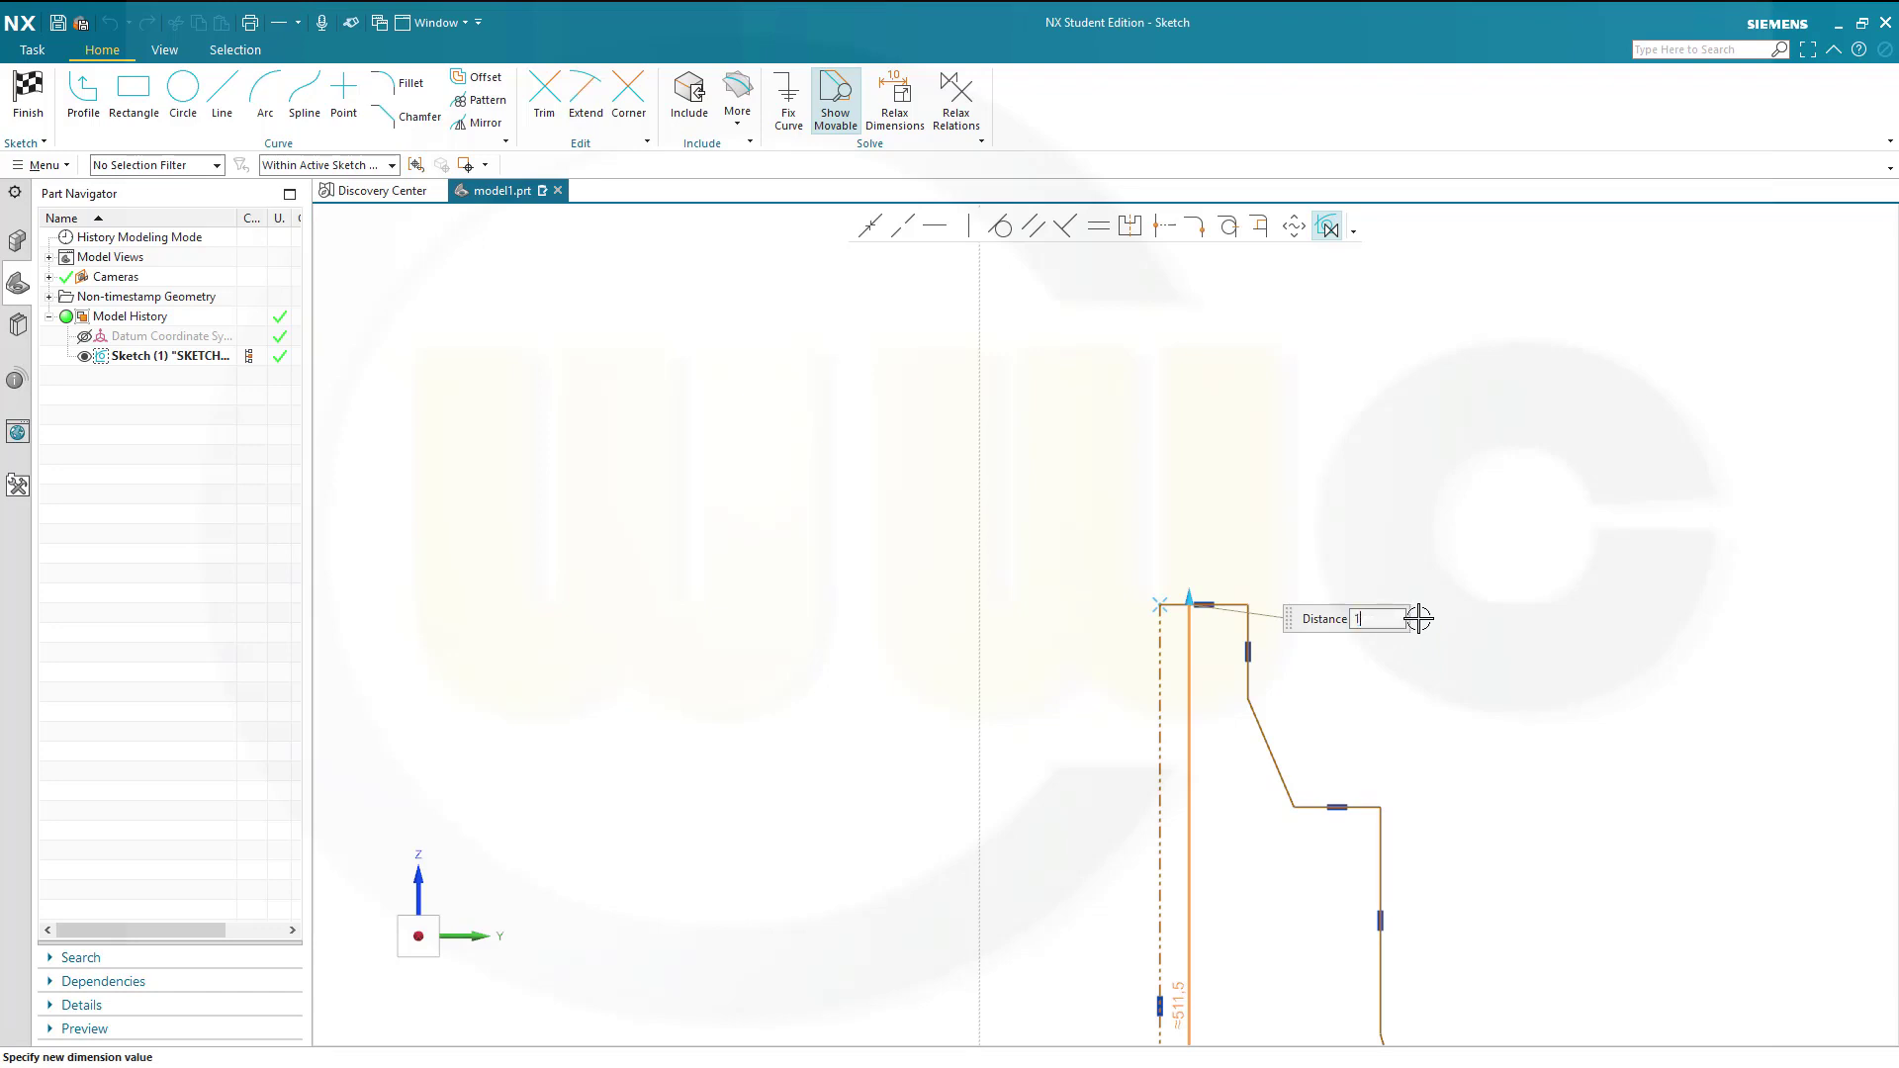
# Set the height to 107 and scale the whole sketch to match
pyautogui.press('Return')
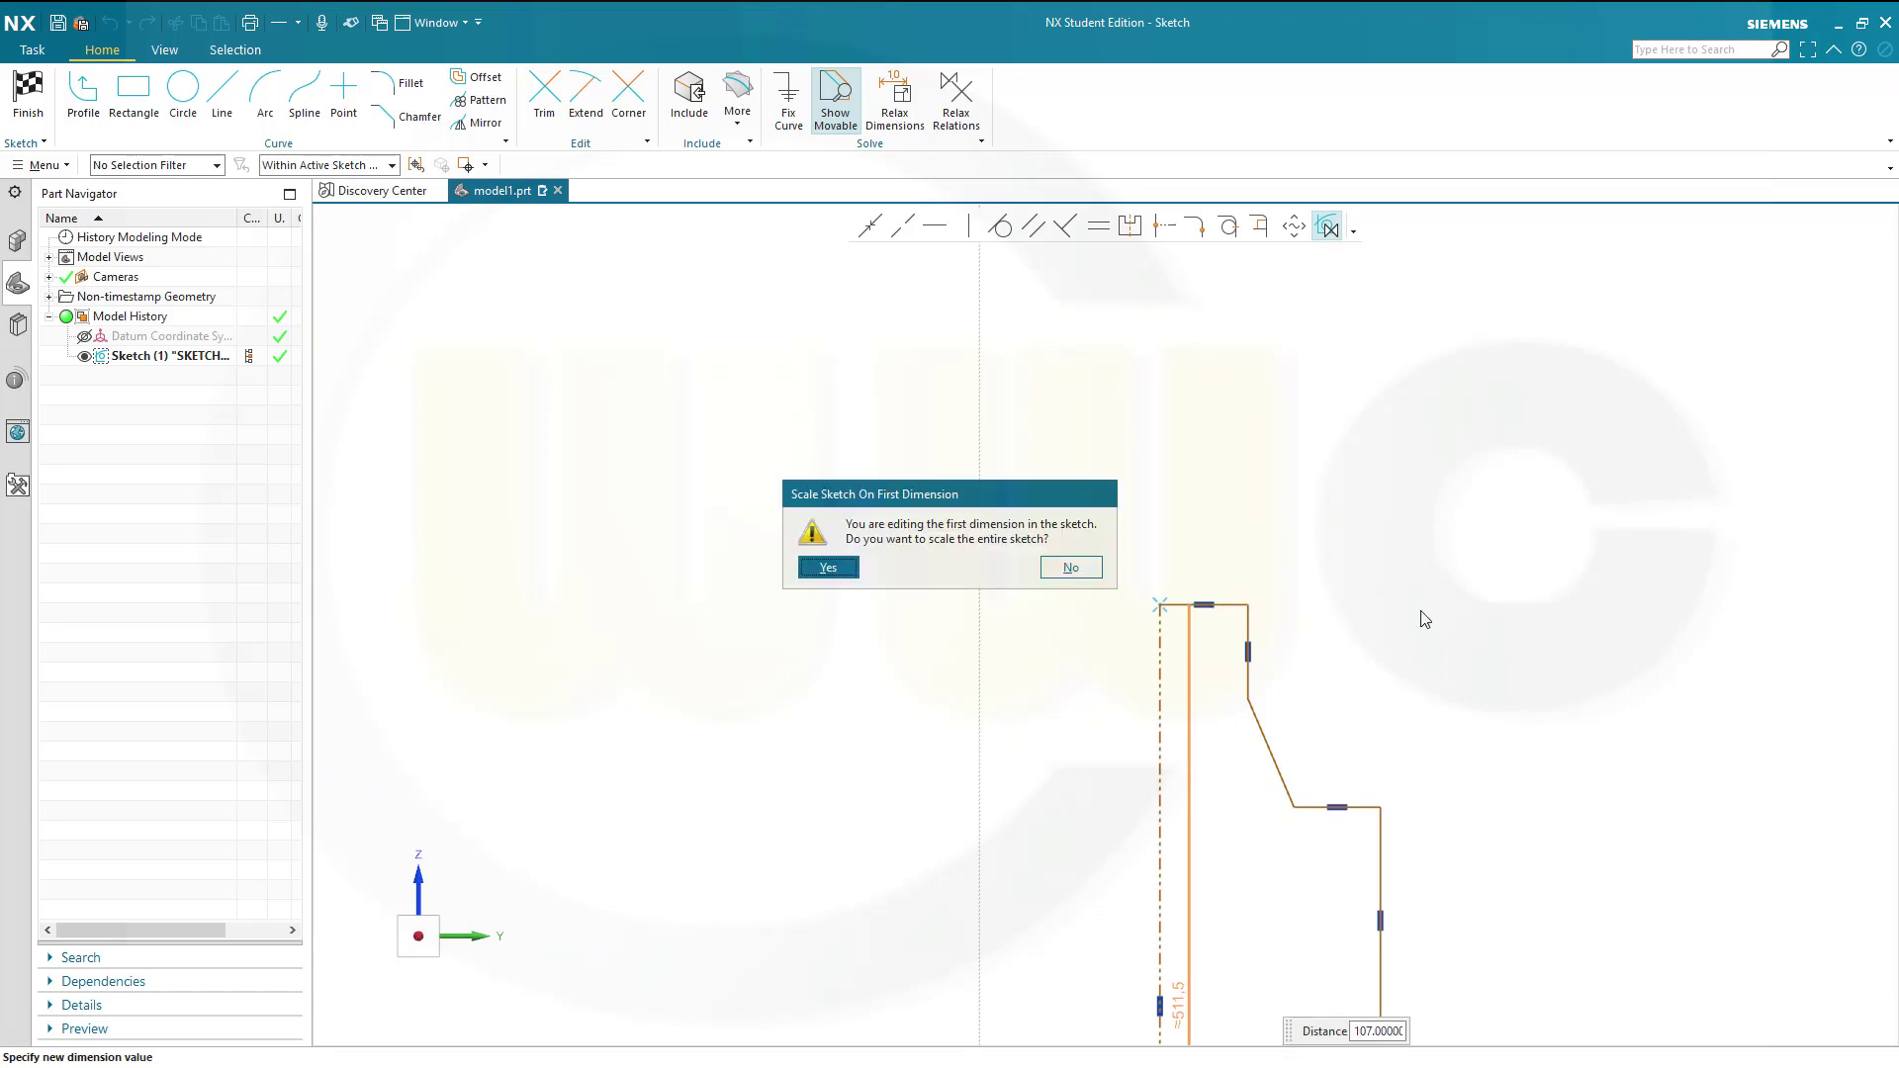
pyautogui.click(829, 570)
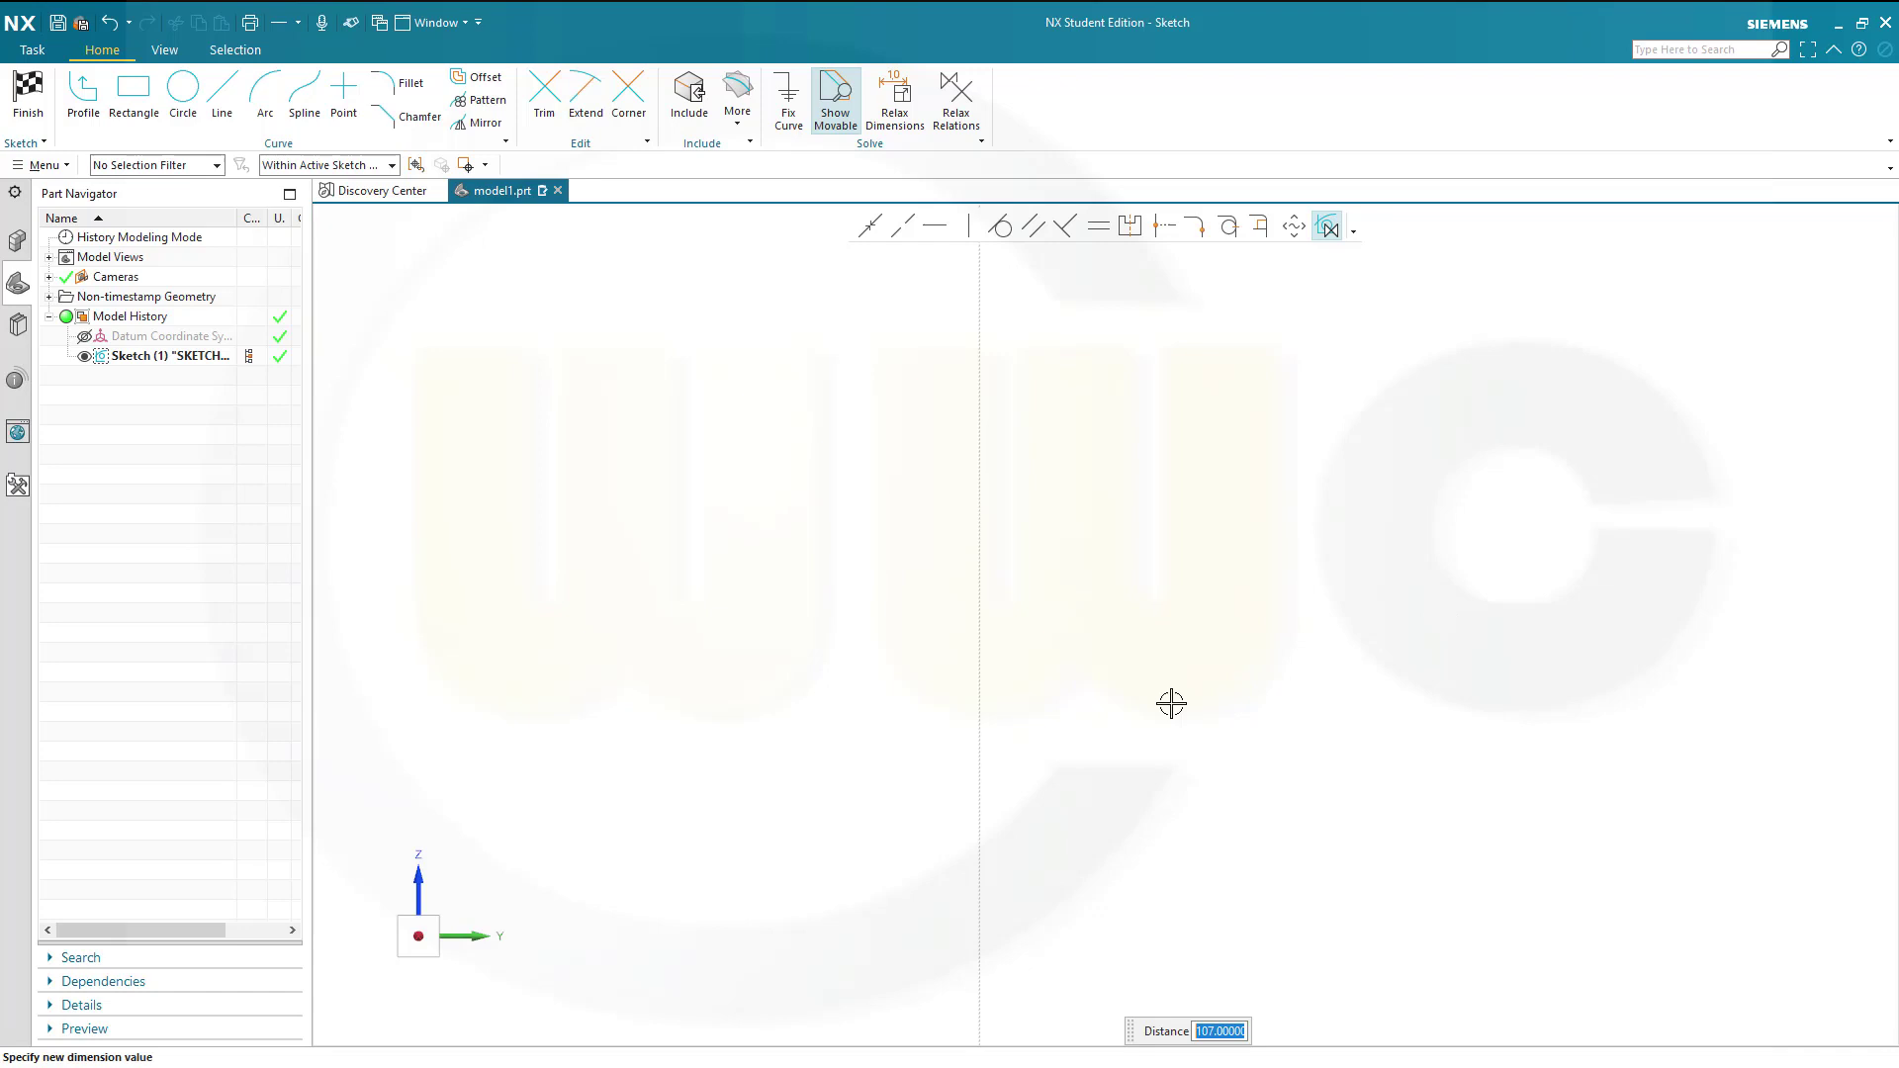
pyautogui.scroll(-5, 1212, 721)
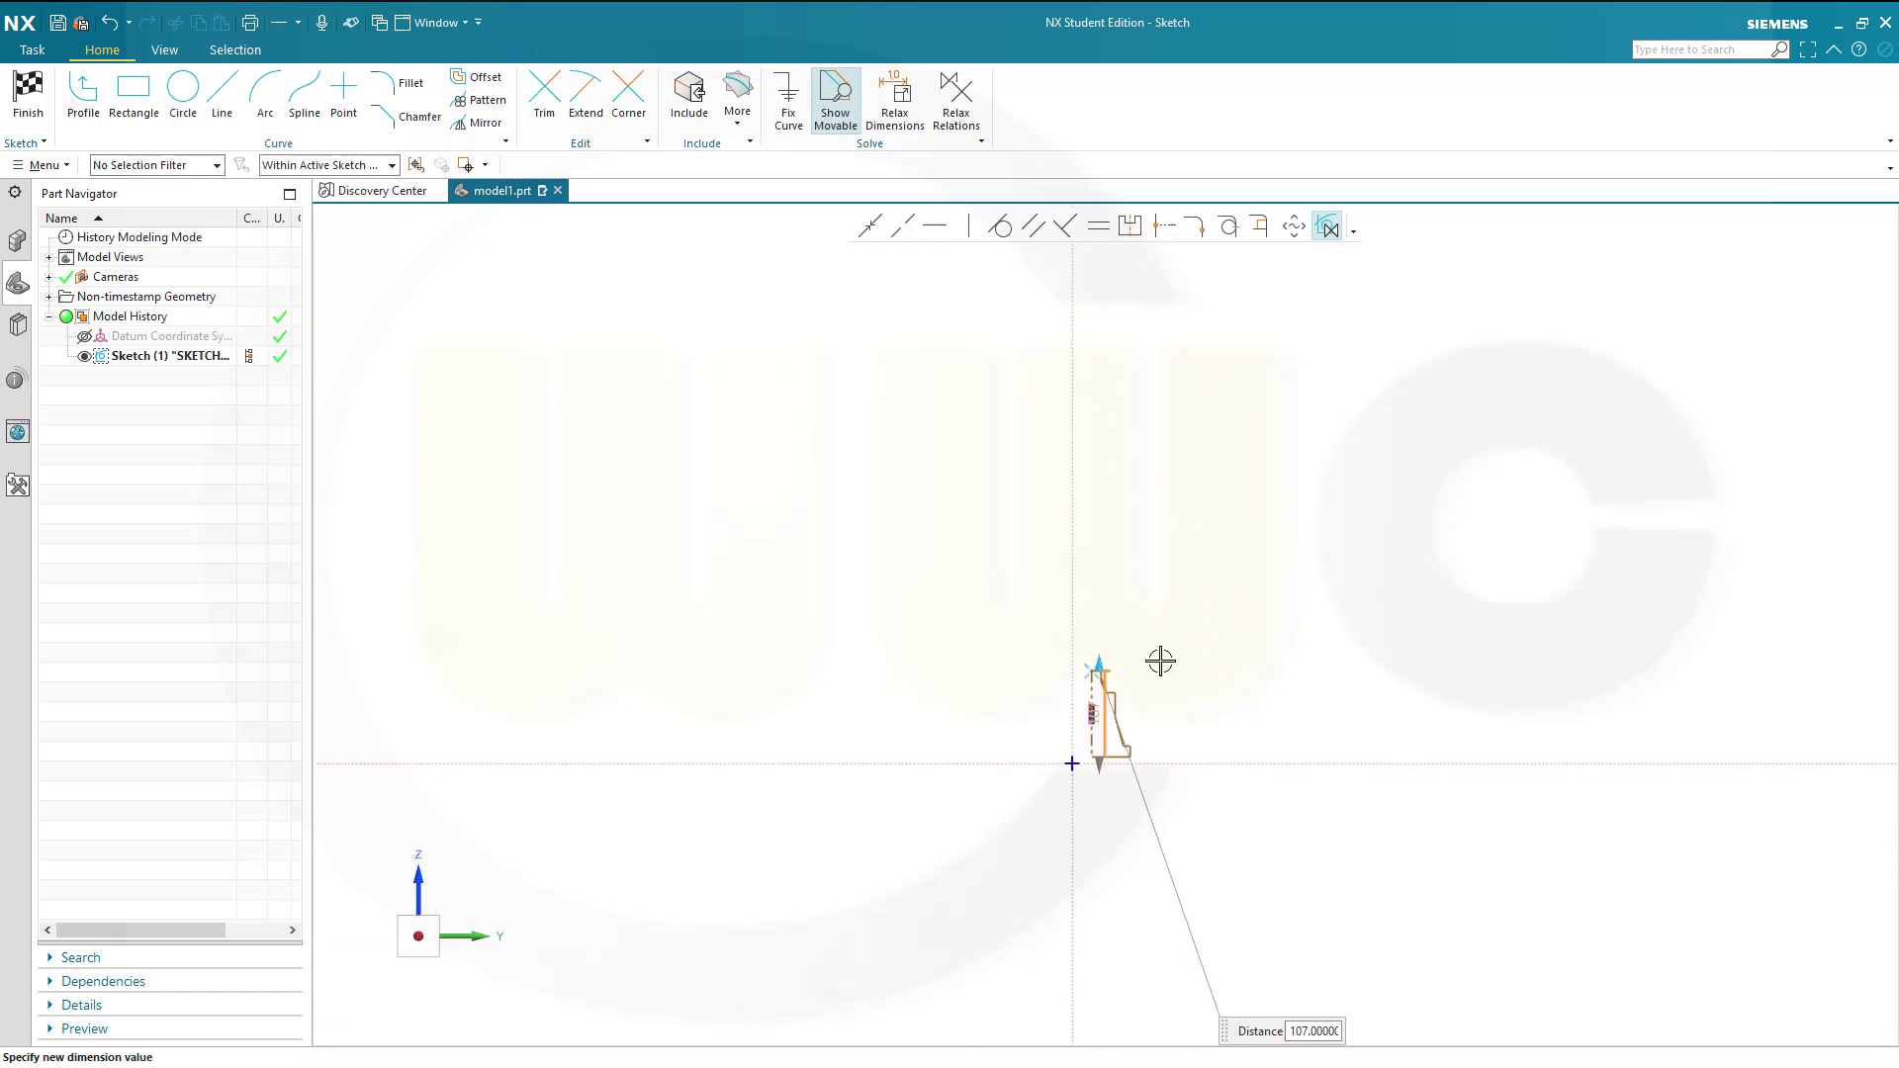
pyautogui.scroll(6, 1219, 610)
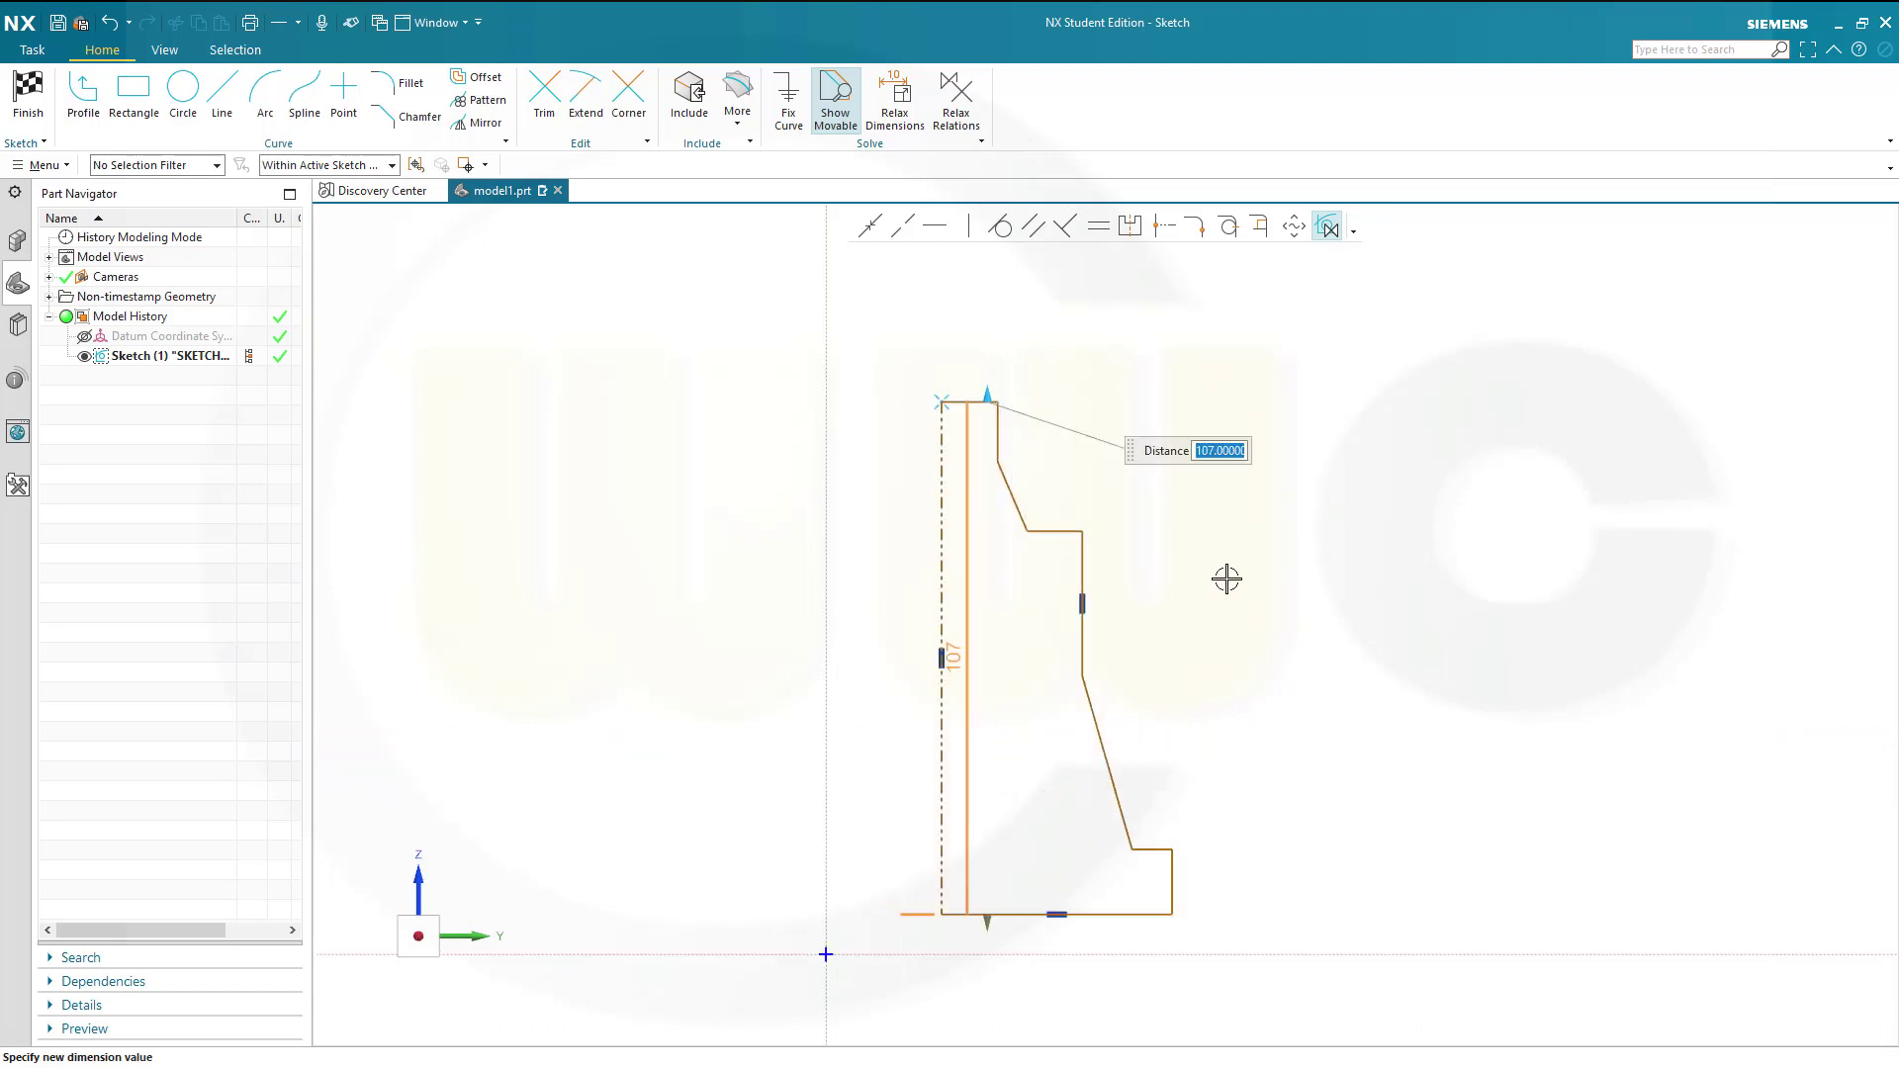
# Reposition the 107 height dimension to the right side of the profile
pyautogui.press('Return')
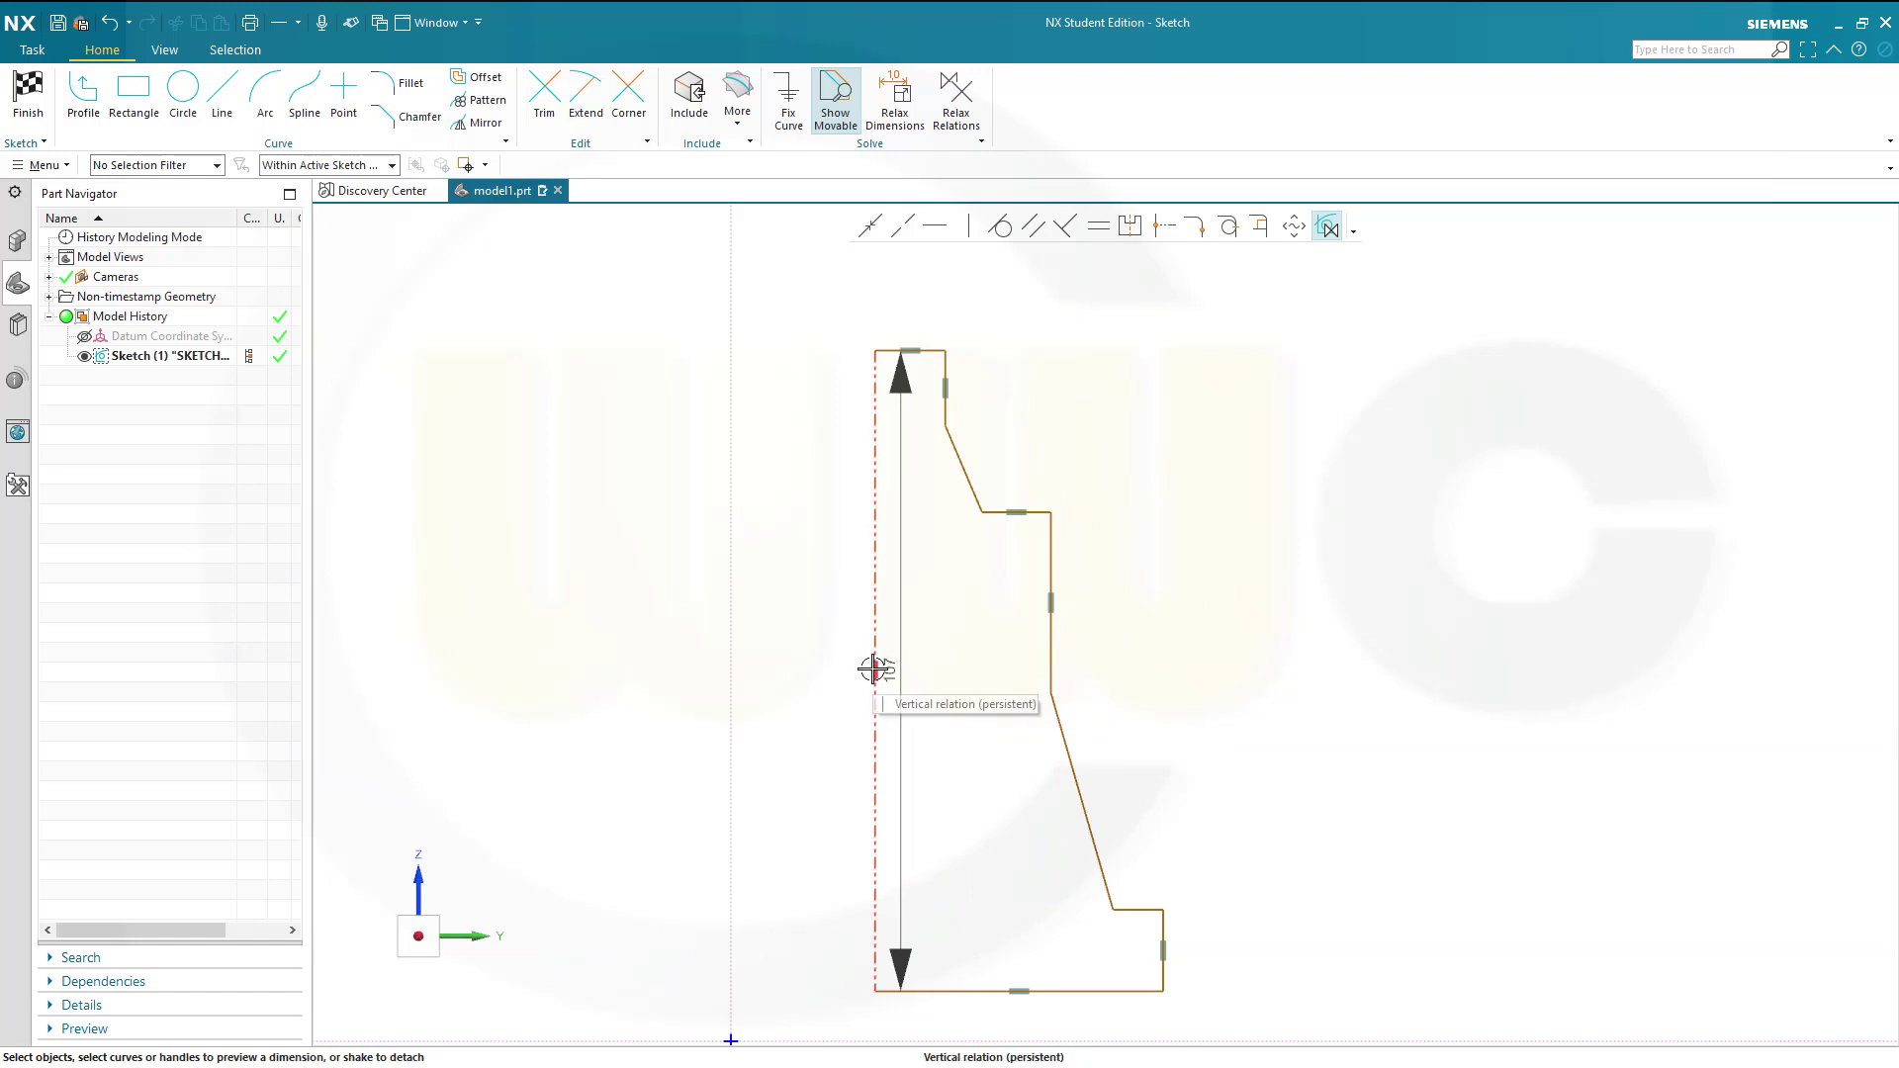
pyautogui.moveTo(877, 666); pyautogui.dragTo(1365, 650)
pyautogui.scroll(-4, 1182, 682)
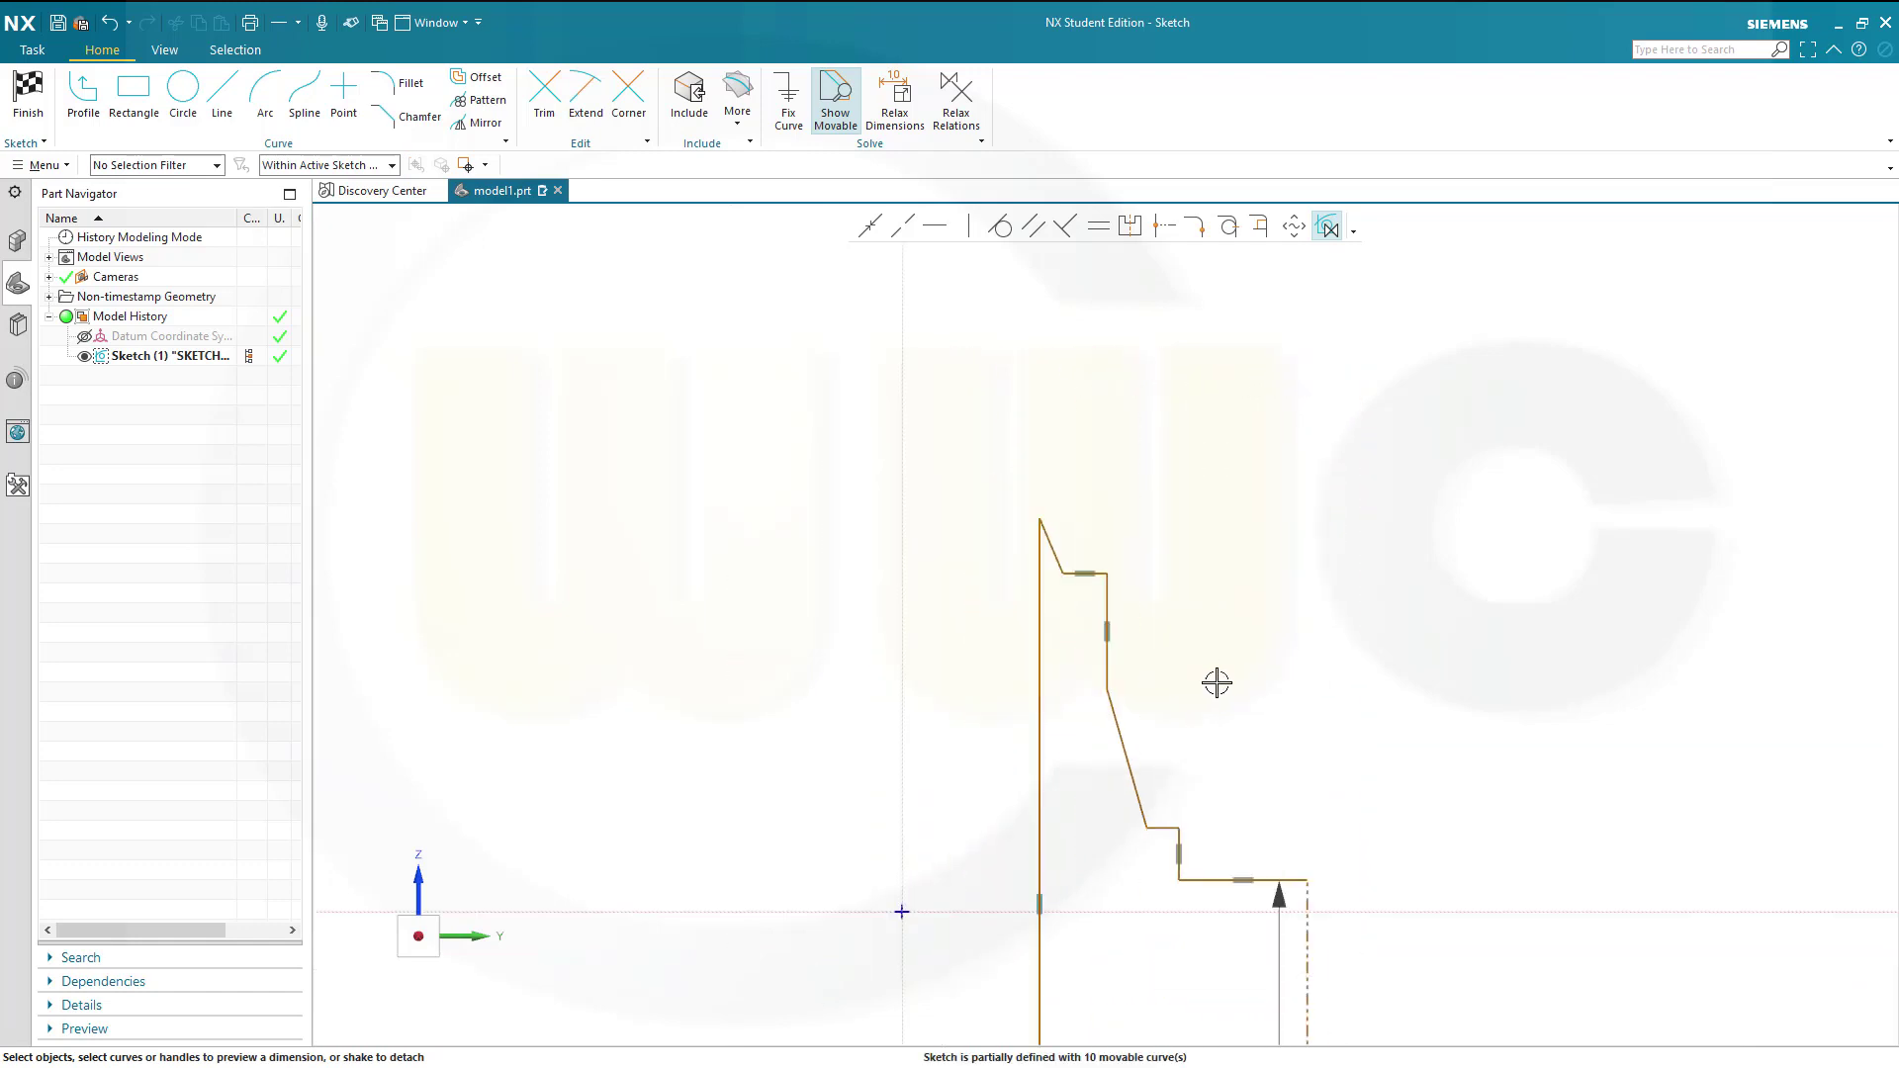
pyautogui.moveTo(1320, 753)
pyautogui.keyDown('shift'); pyautogui.mouseDown(button='middle')
pyautogui.moveTo(1293, 598)
pyautogui.moveTo(1306, 496)
pyautogui.mouseUp(button='middle'); pyautogui.keyUp('shift')
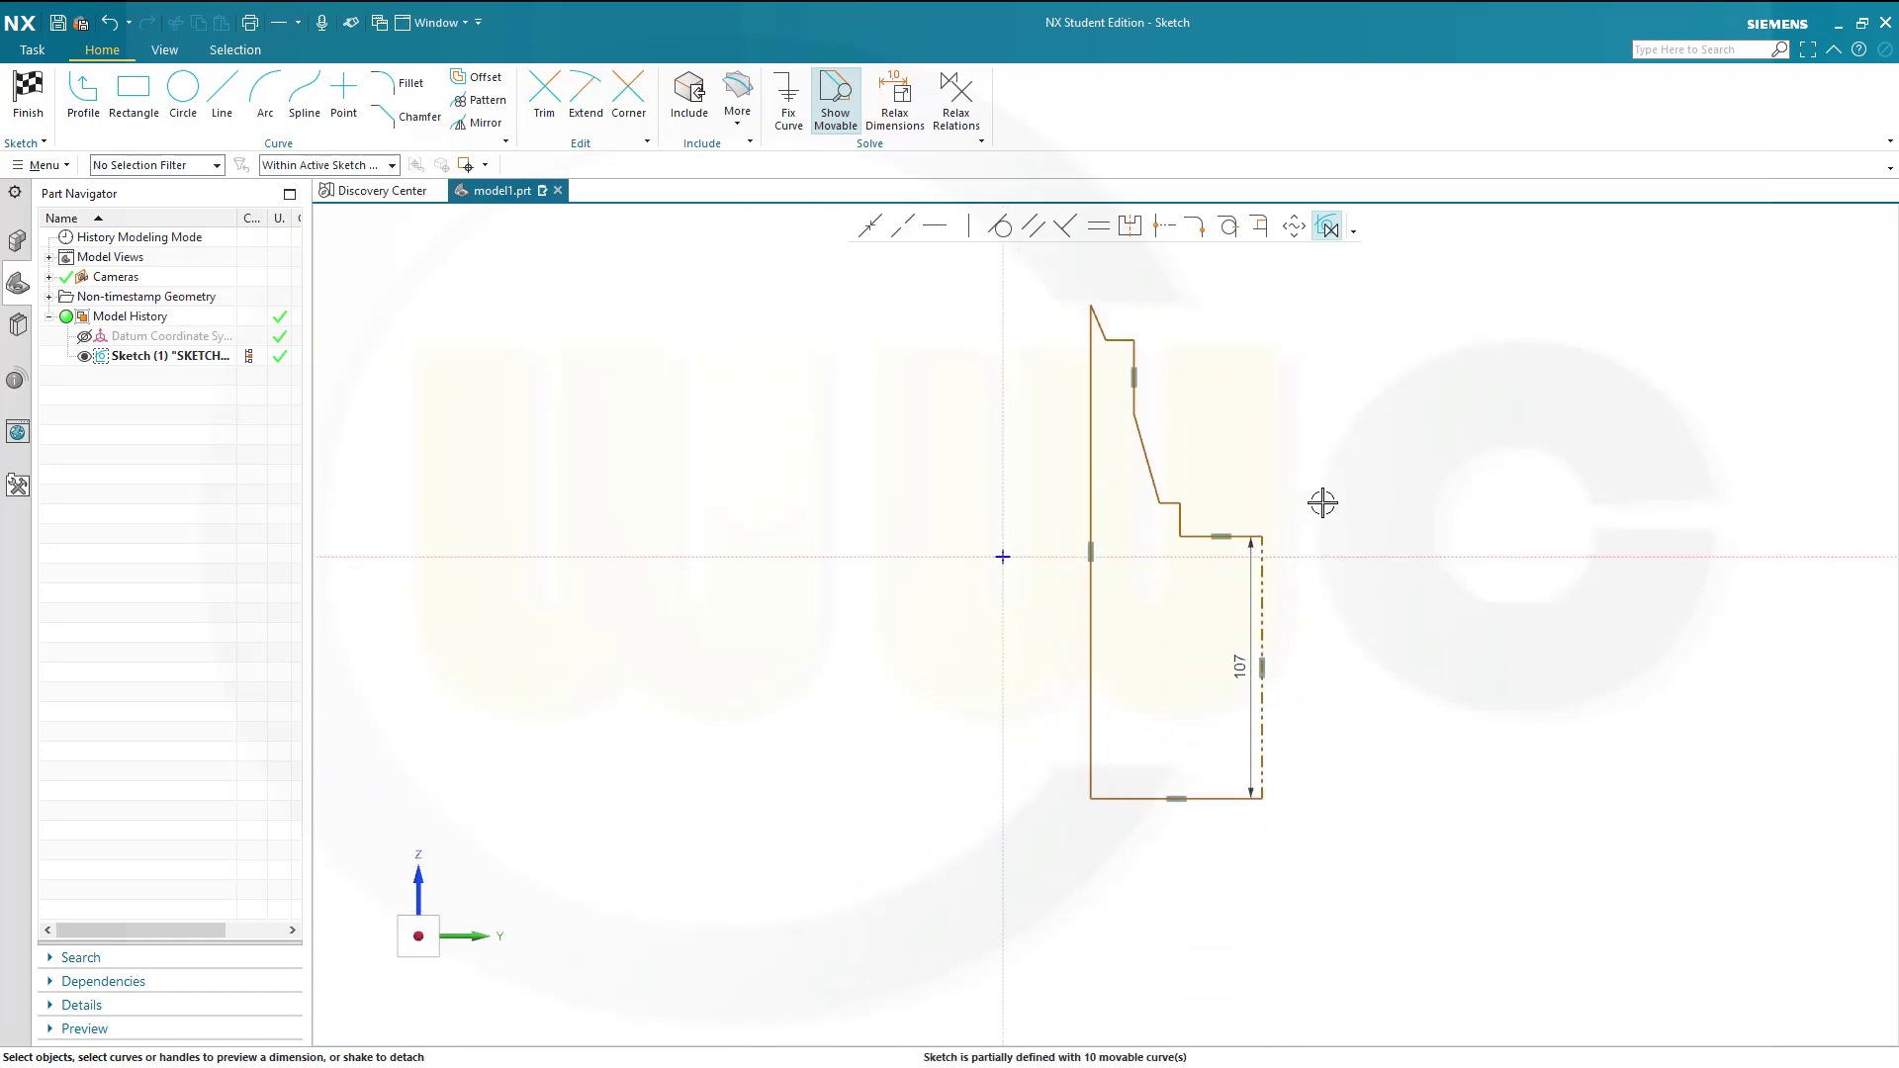
pyautogui.hotkey('ctrl', 'z')
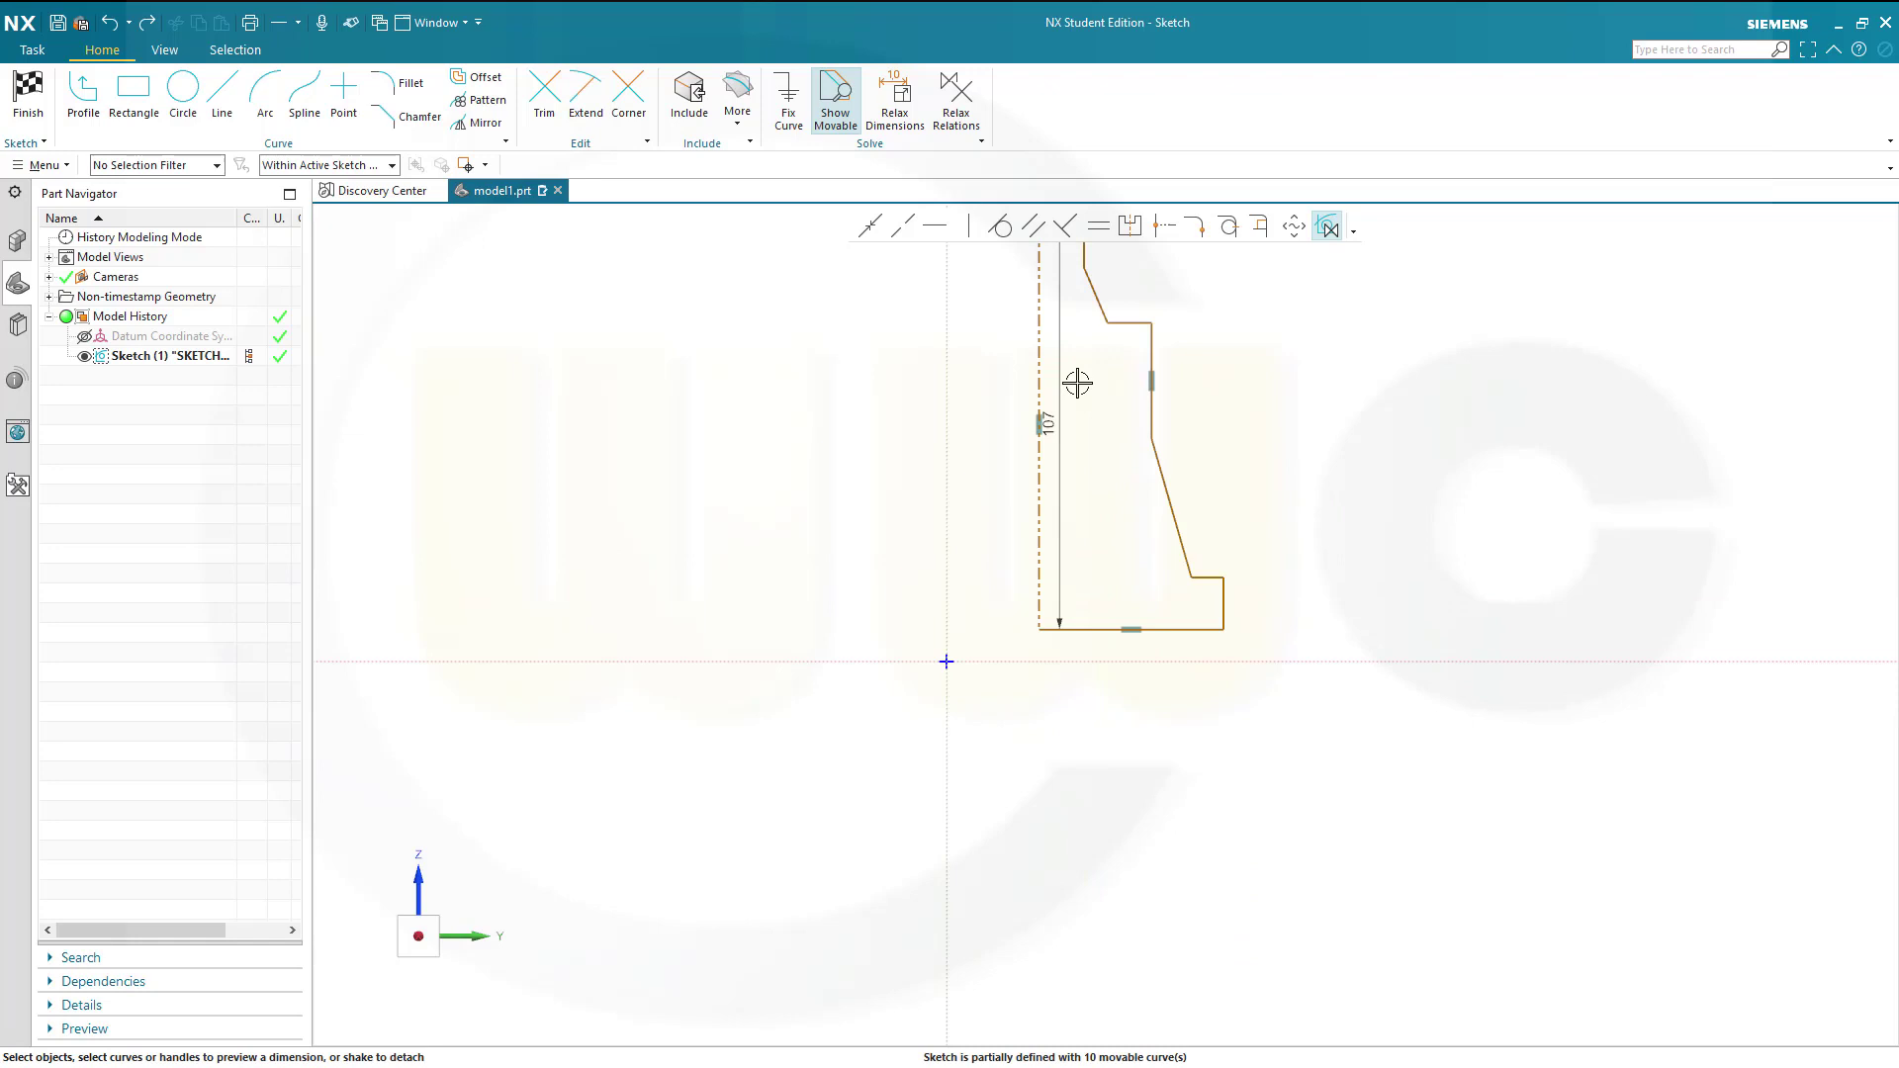
pyautogui.scroll(1, 1077, 383)
pyautogui.moveTo(1077, 411)
pyautogui.keyDown('shift'); pyautogui.mouseDown(button='middle')
pyautogui.moveTo(1068, 551)
pyautogui.moveTo(1025, 581)
pyautogui.mouseUp(button='middle'); pyautogui.keyUp('shift')
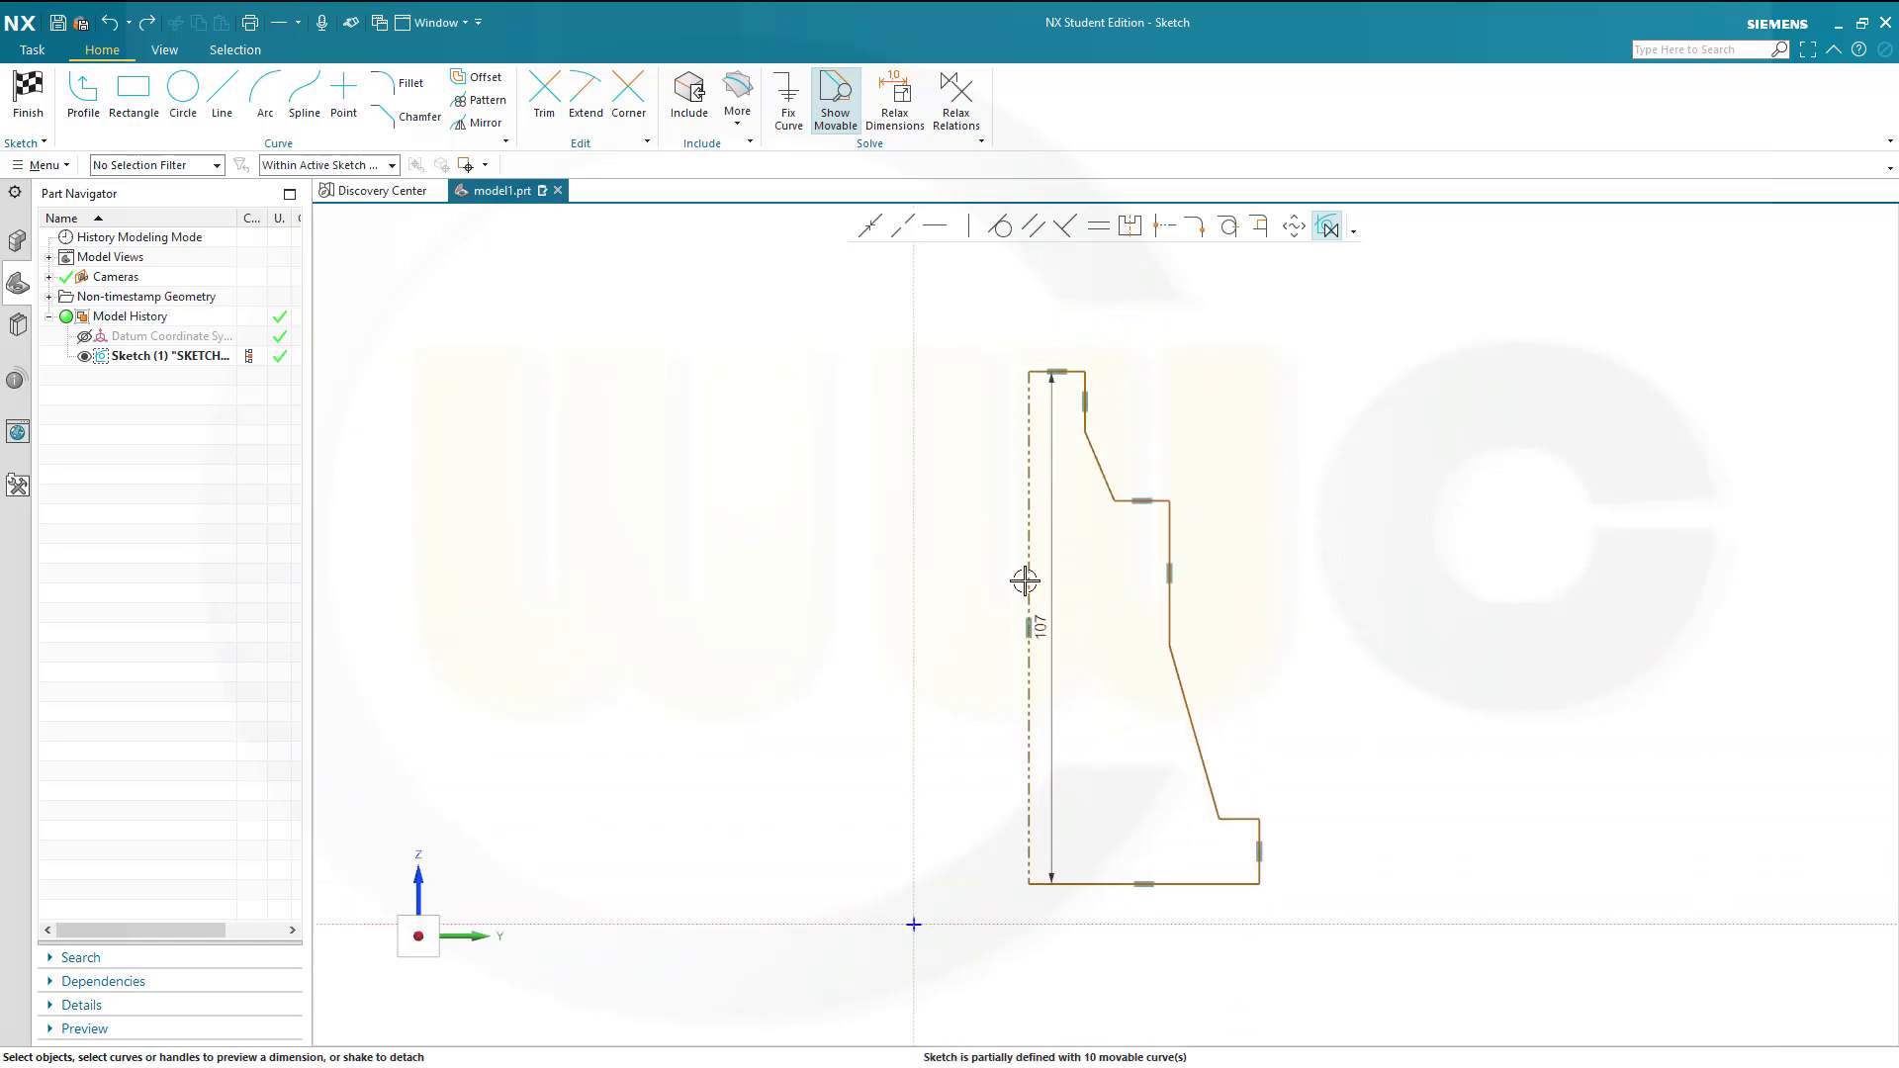
pyautogui.moveTo(1038, 589); pyautogui.dragTo(1419, 585)
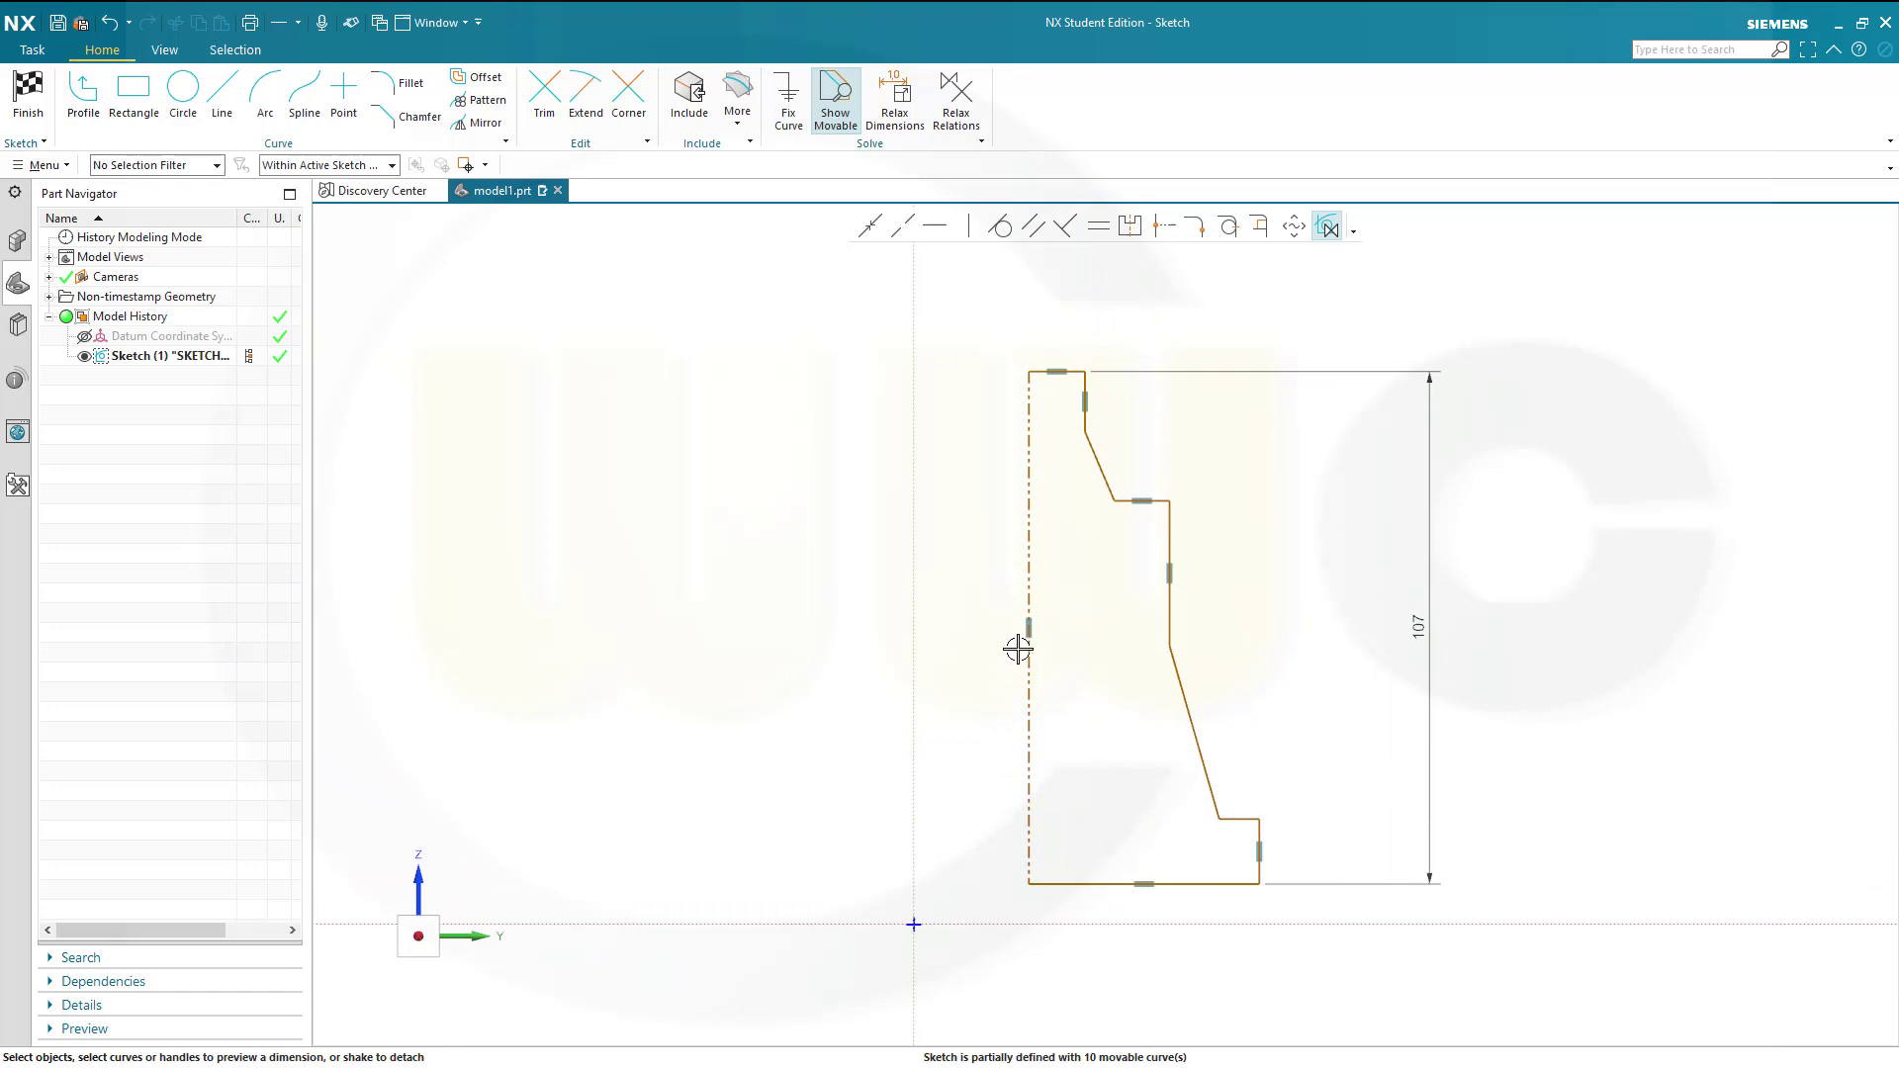
pyautogui.scroll(2, 977, 531)
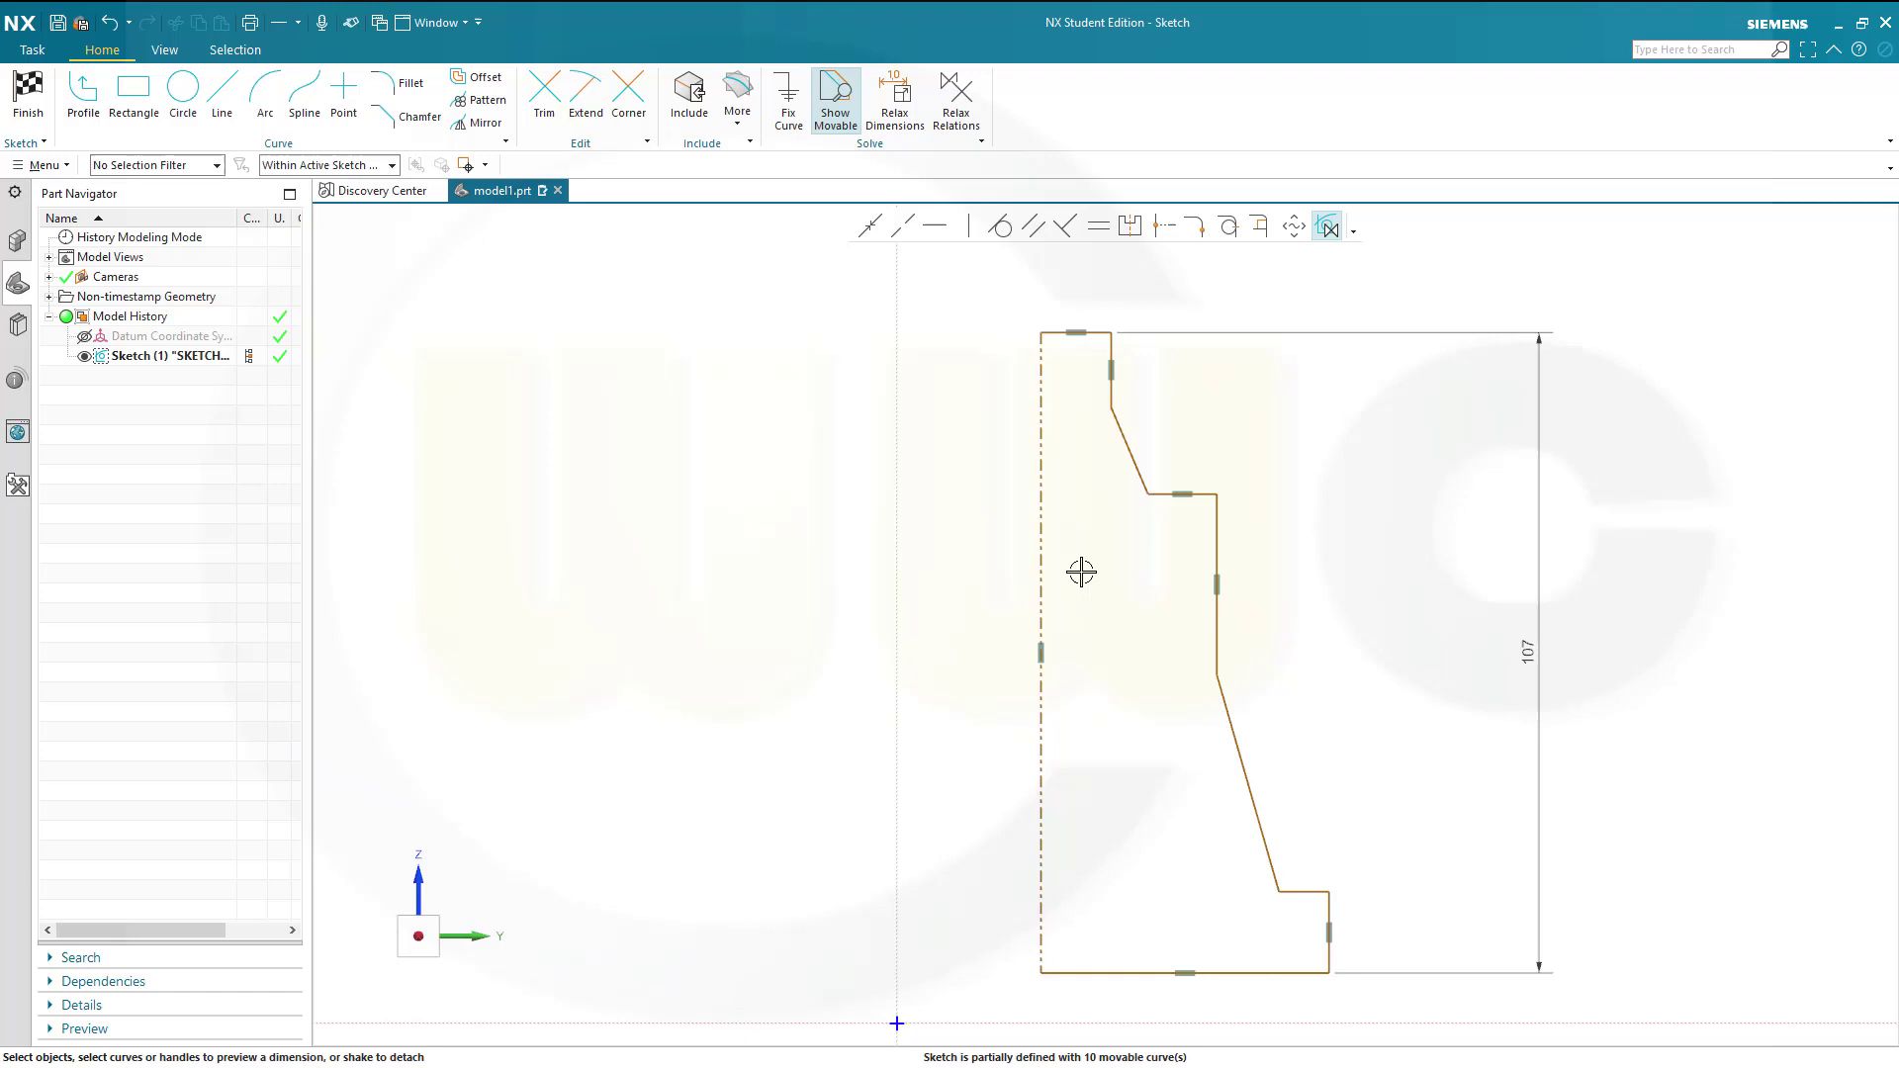
# Dimension the top step at 10 and the middle edge at 30 from the top line
pyautogui.scroll(2, 1051, 376)
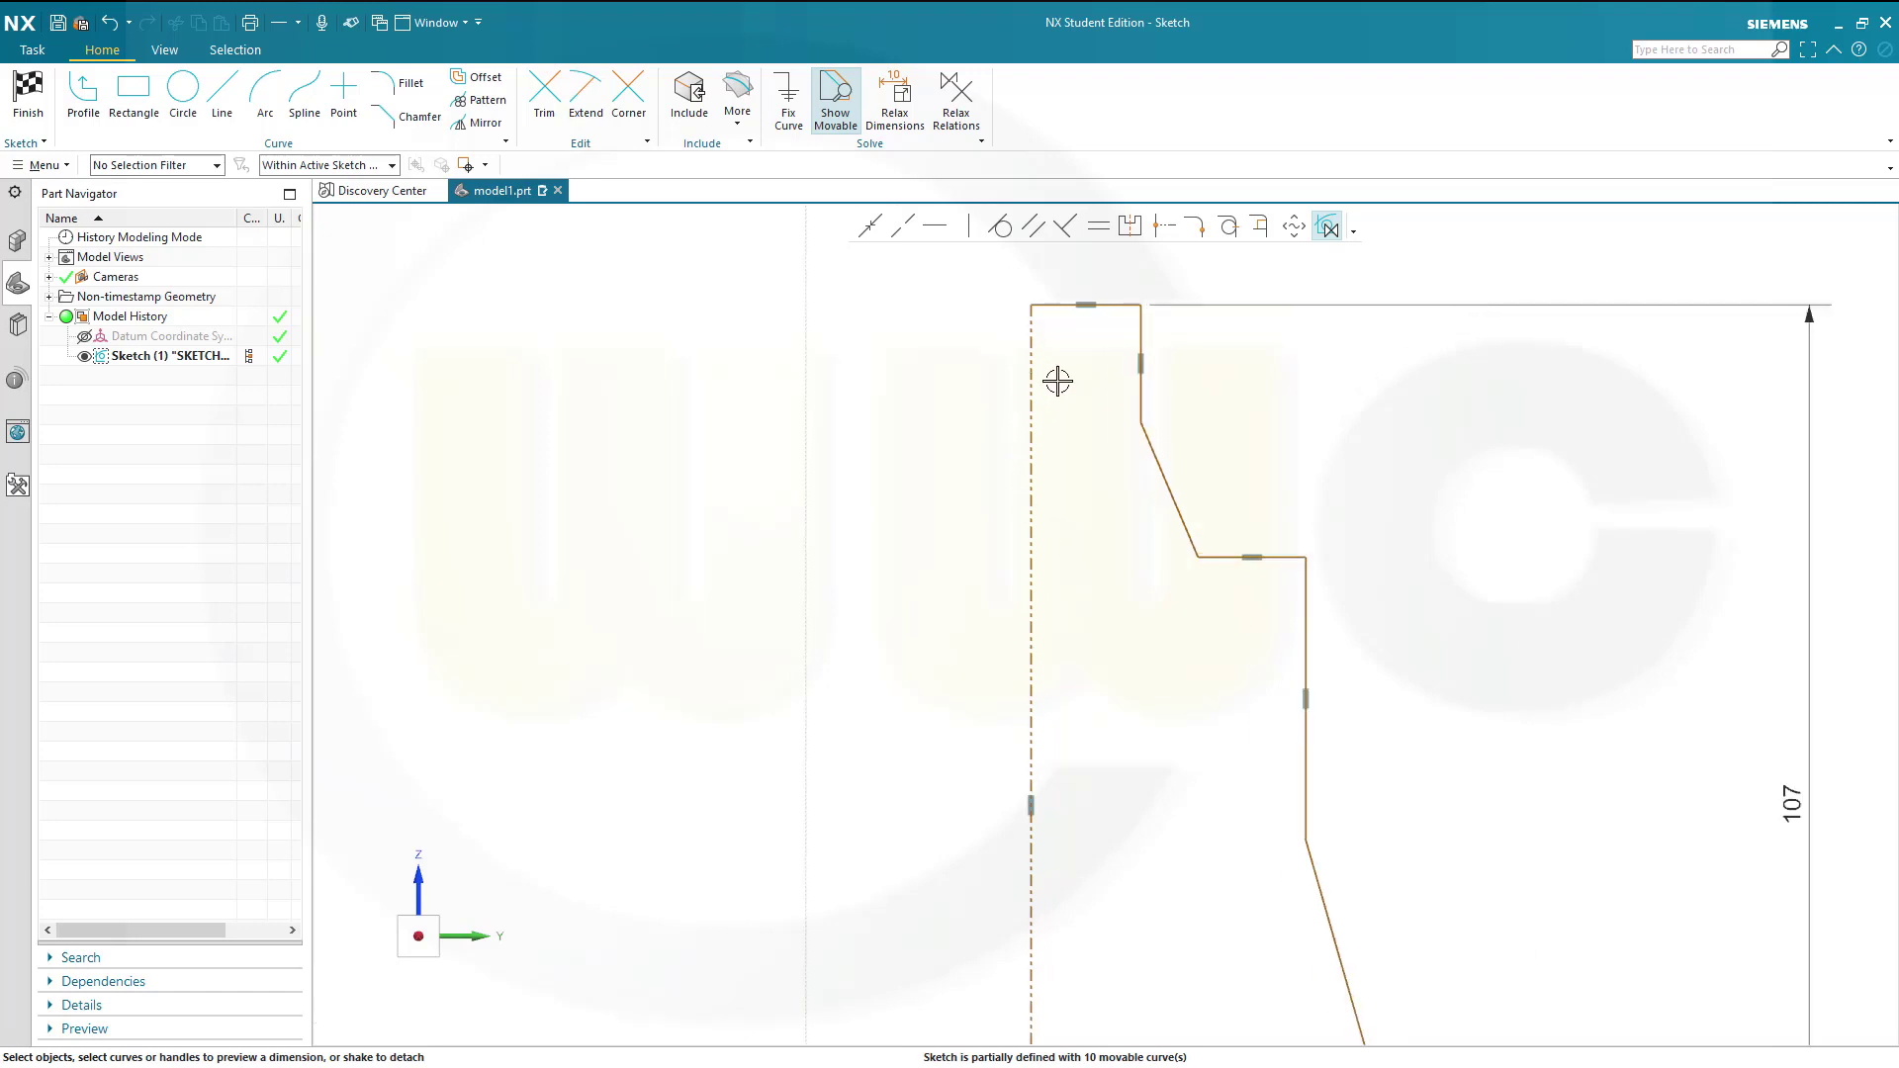
pyautogui.click(1031, 305)
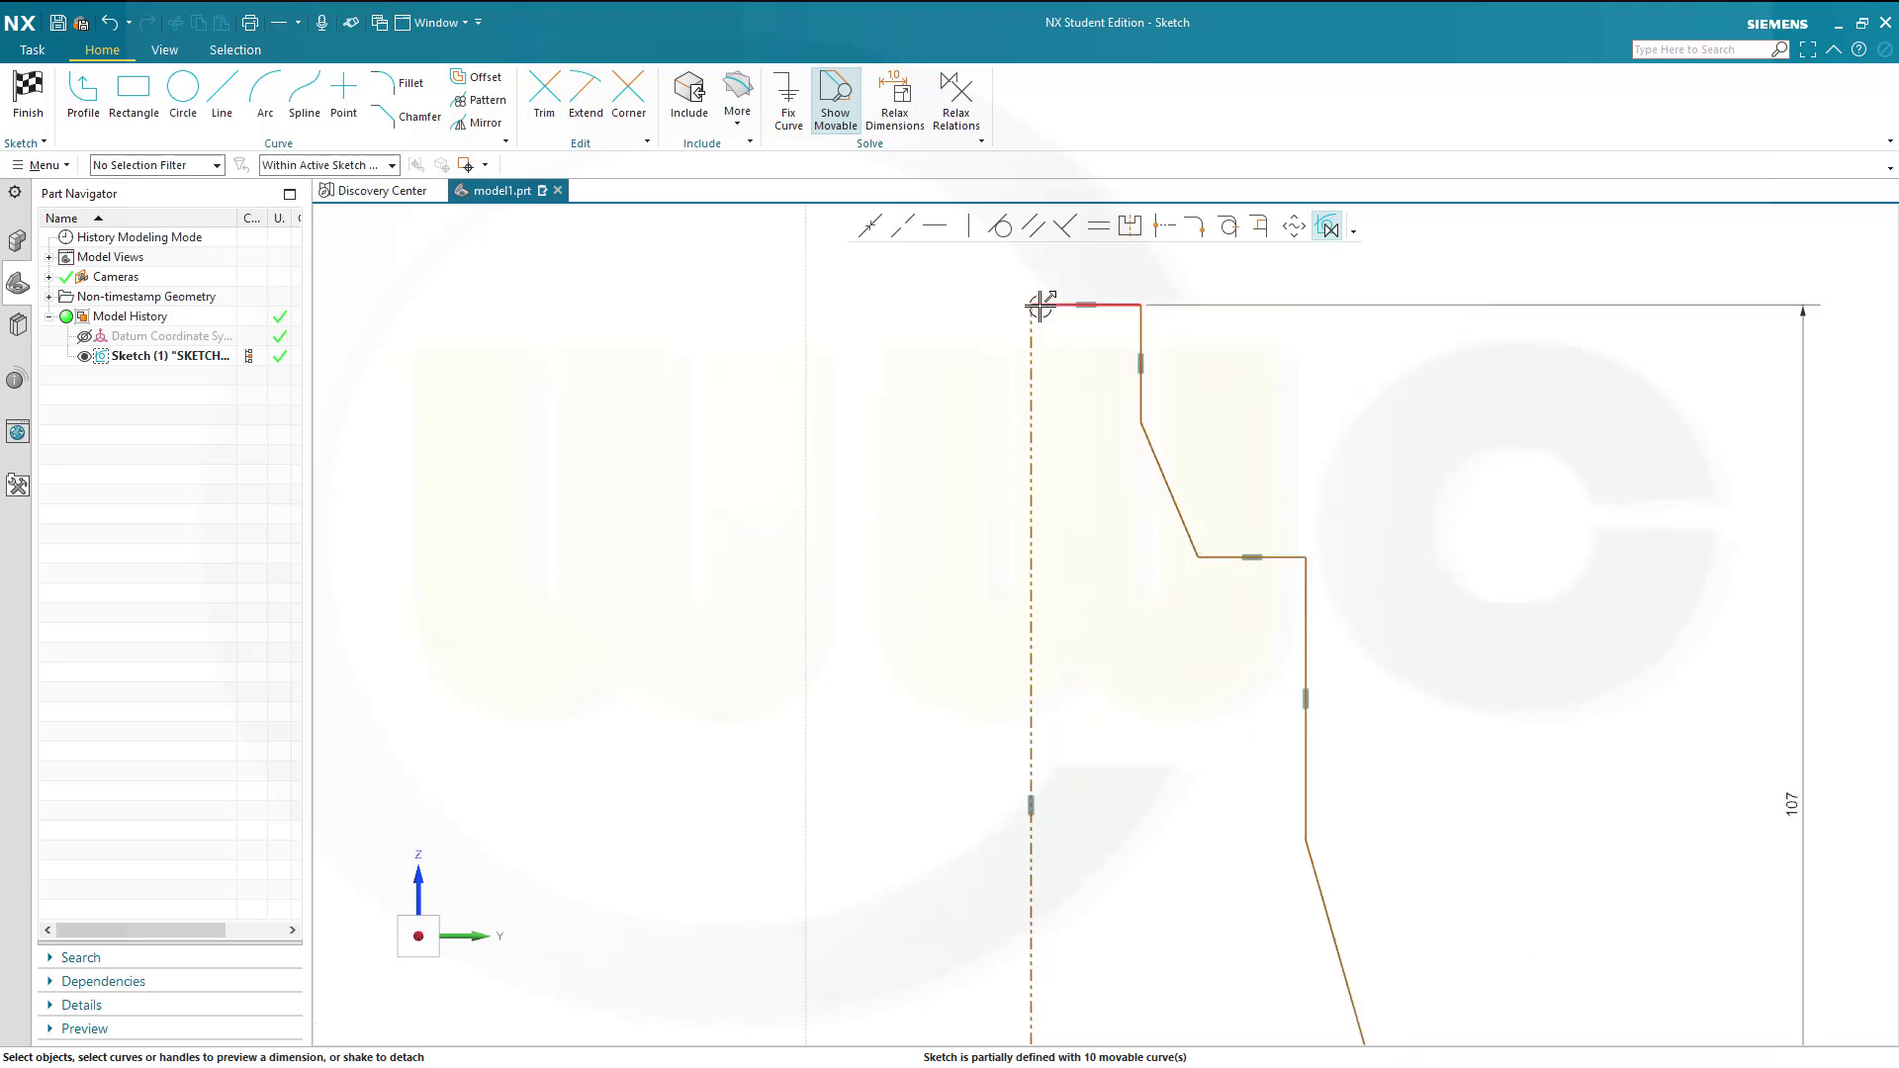
pyautogui.click(1140, 421)
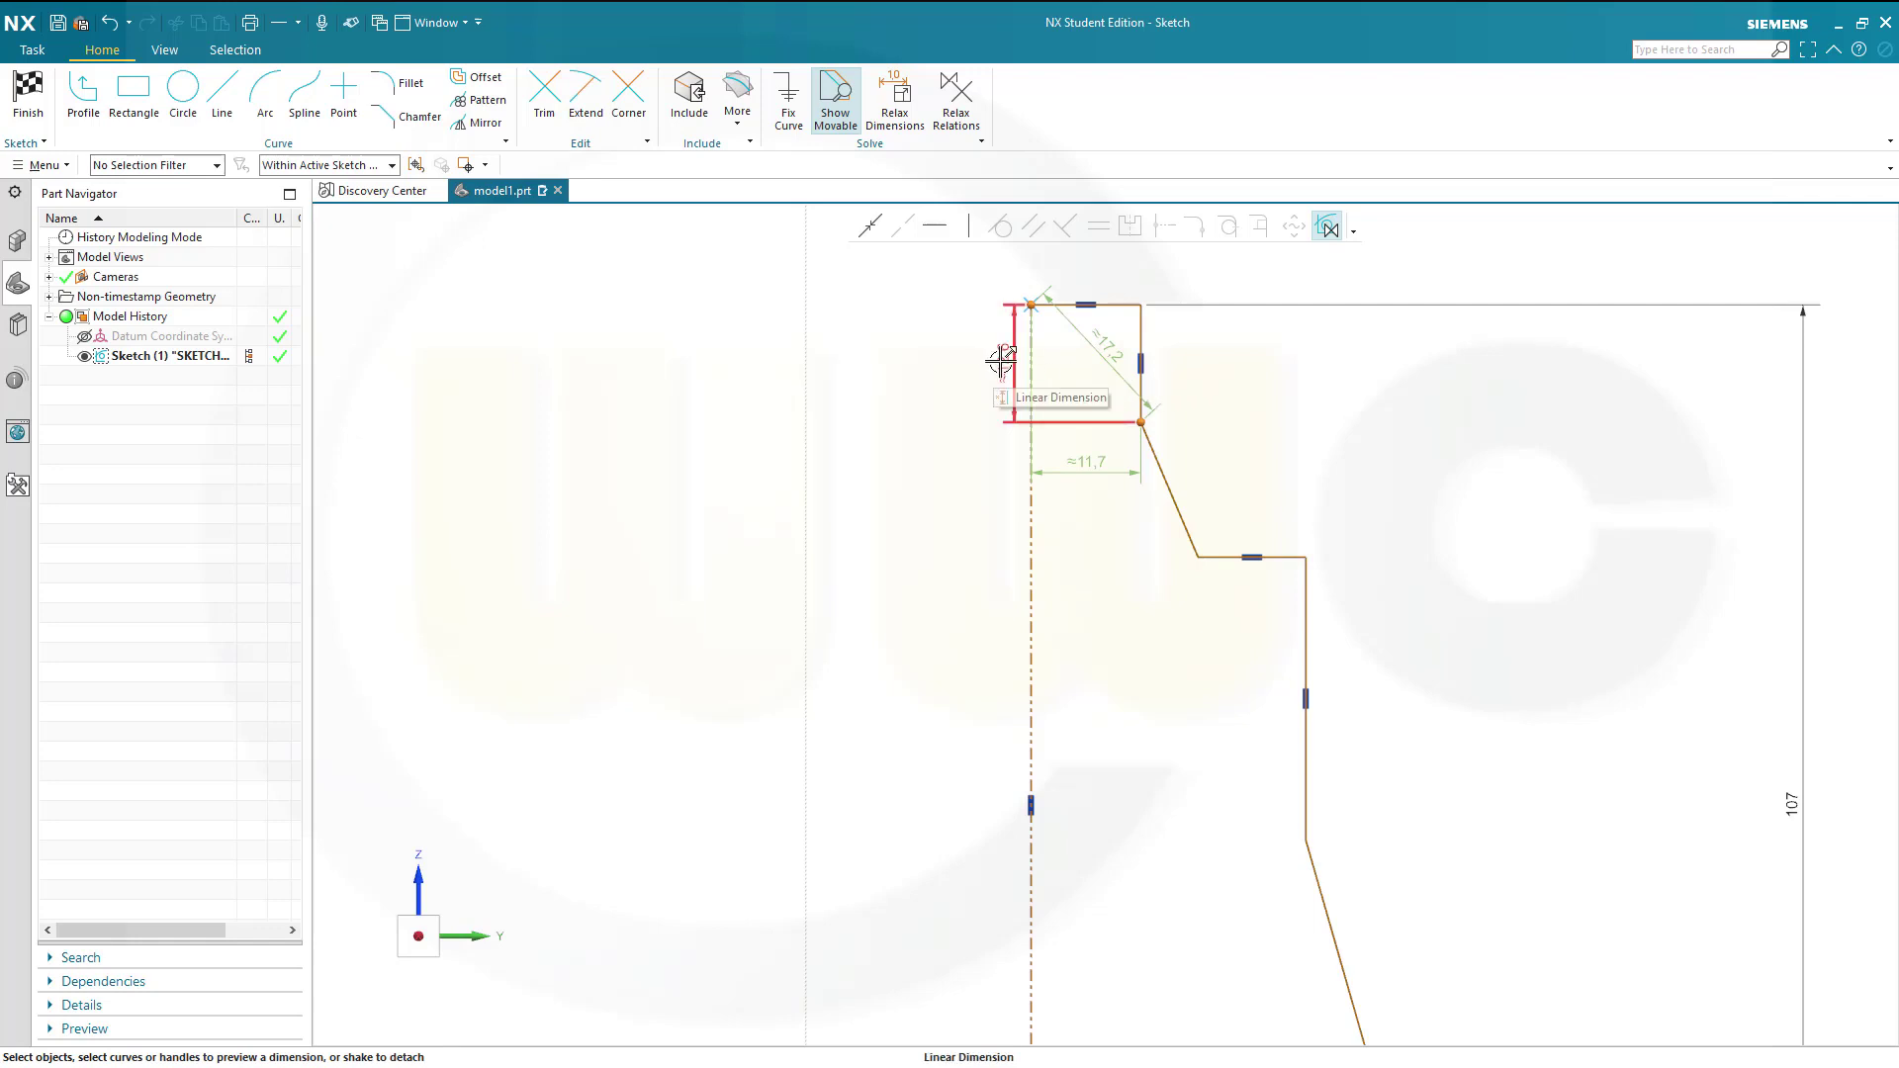
pyautogui.click(1005, 361)
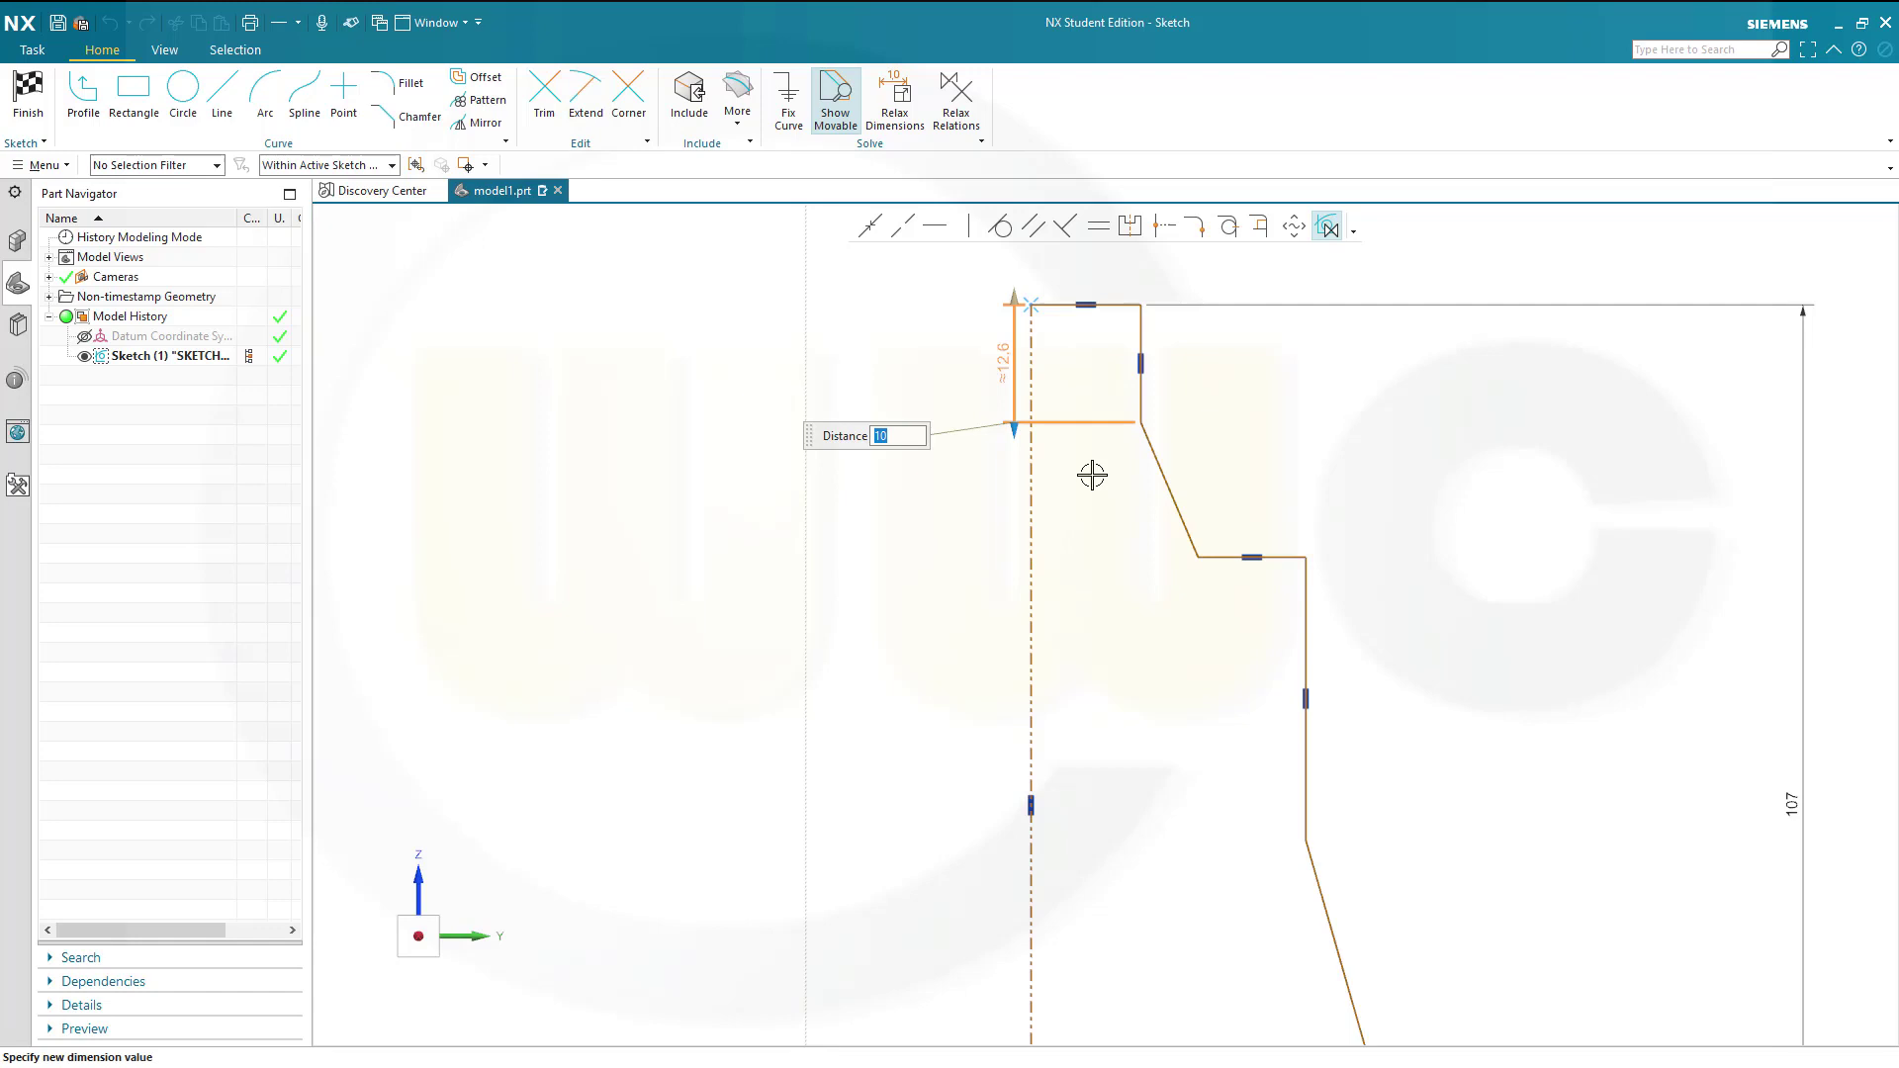
pyautogui.press('Return')
pyautogui.click(1114, 305)
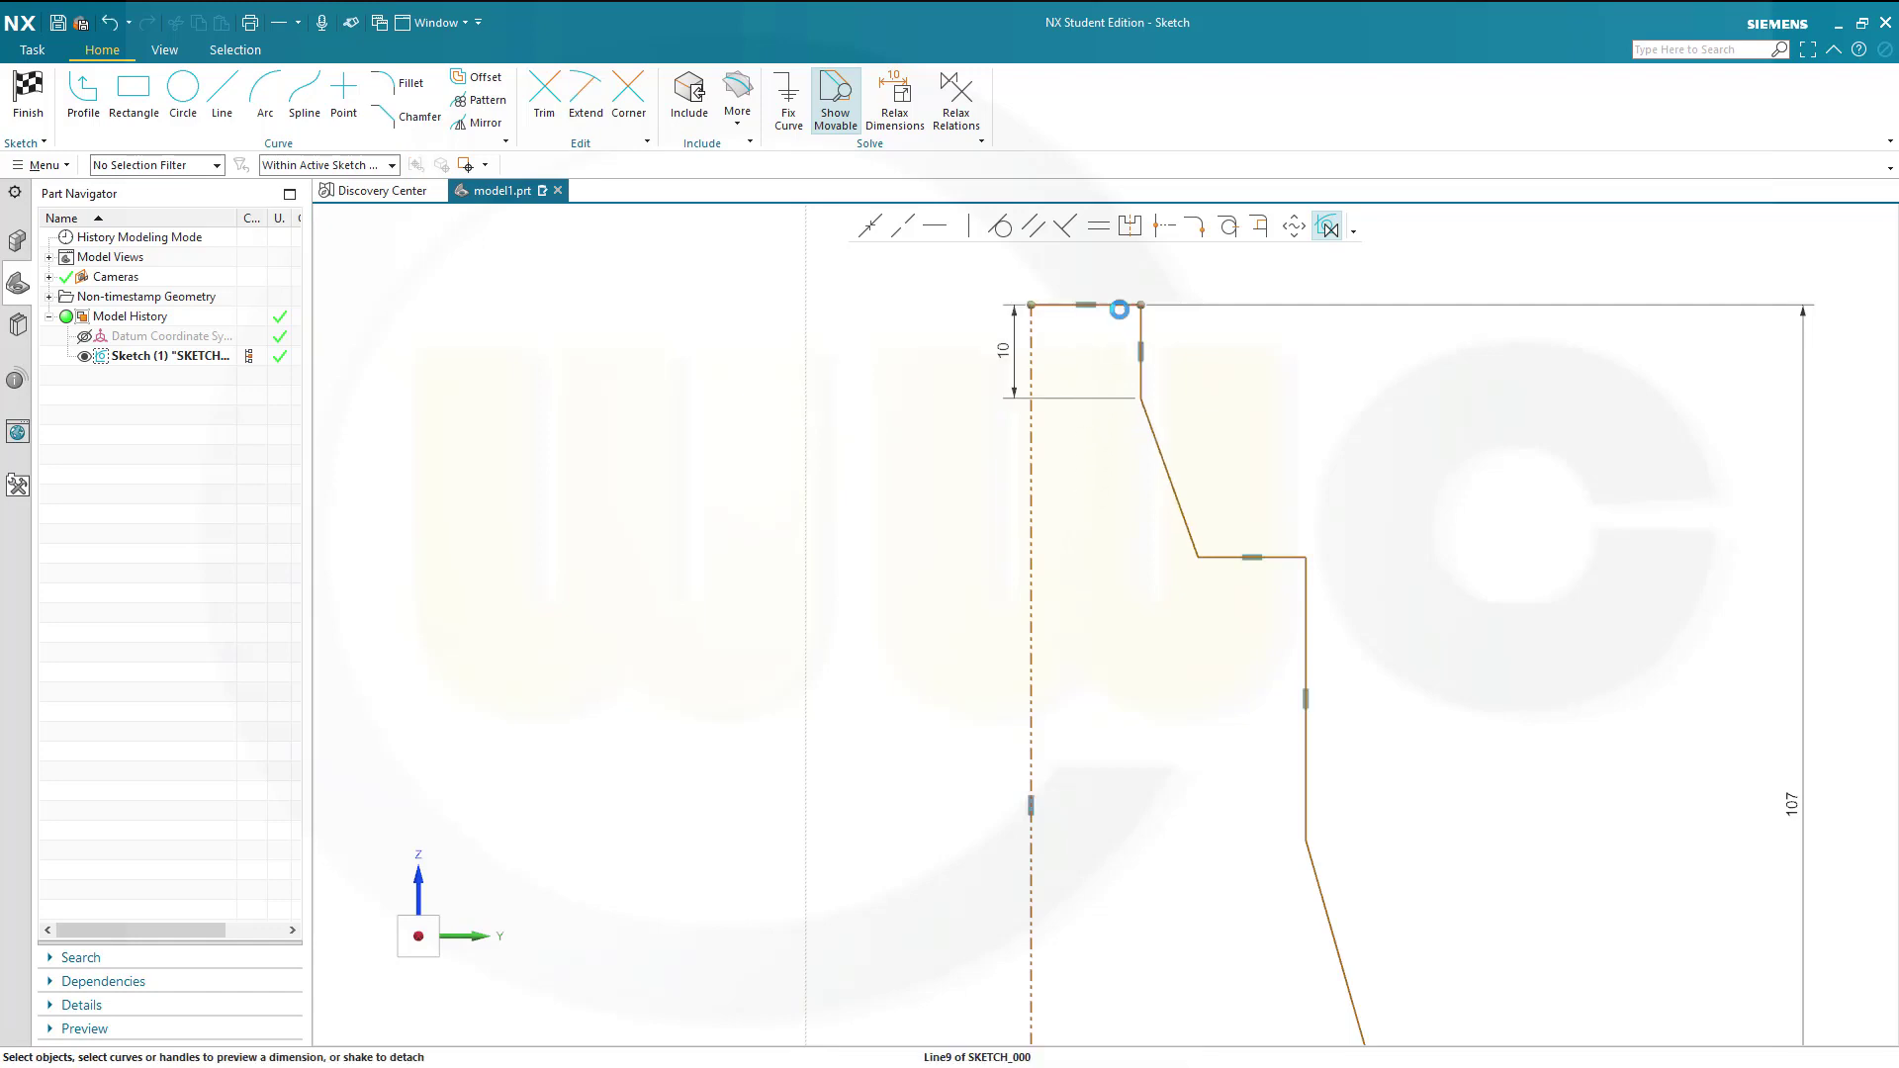
pyautogui.click(1219, 556)
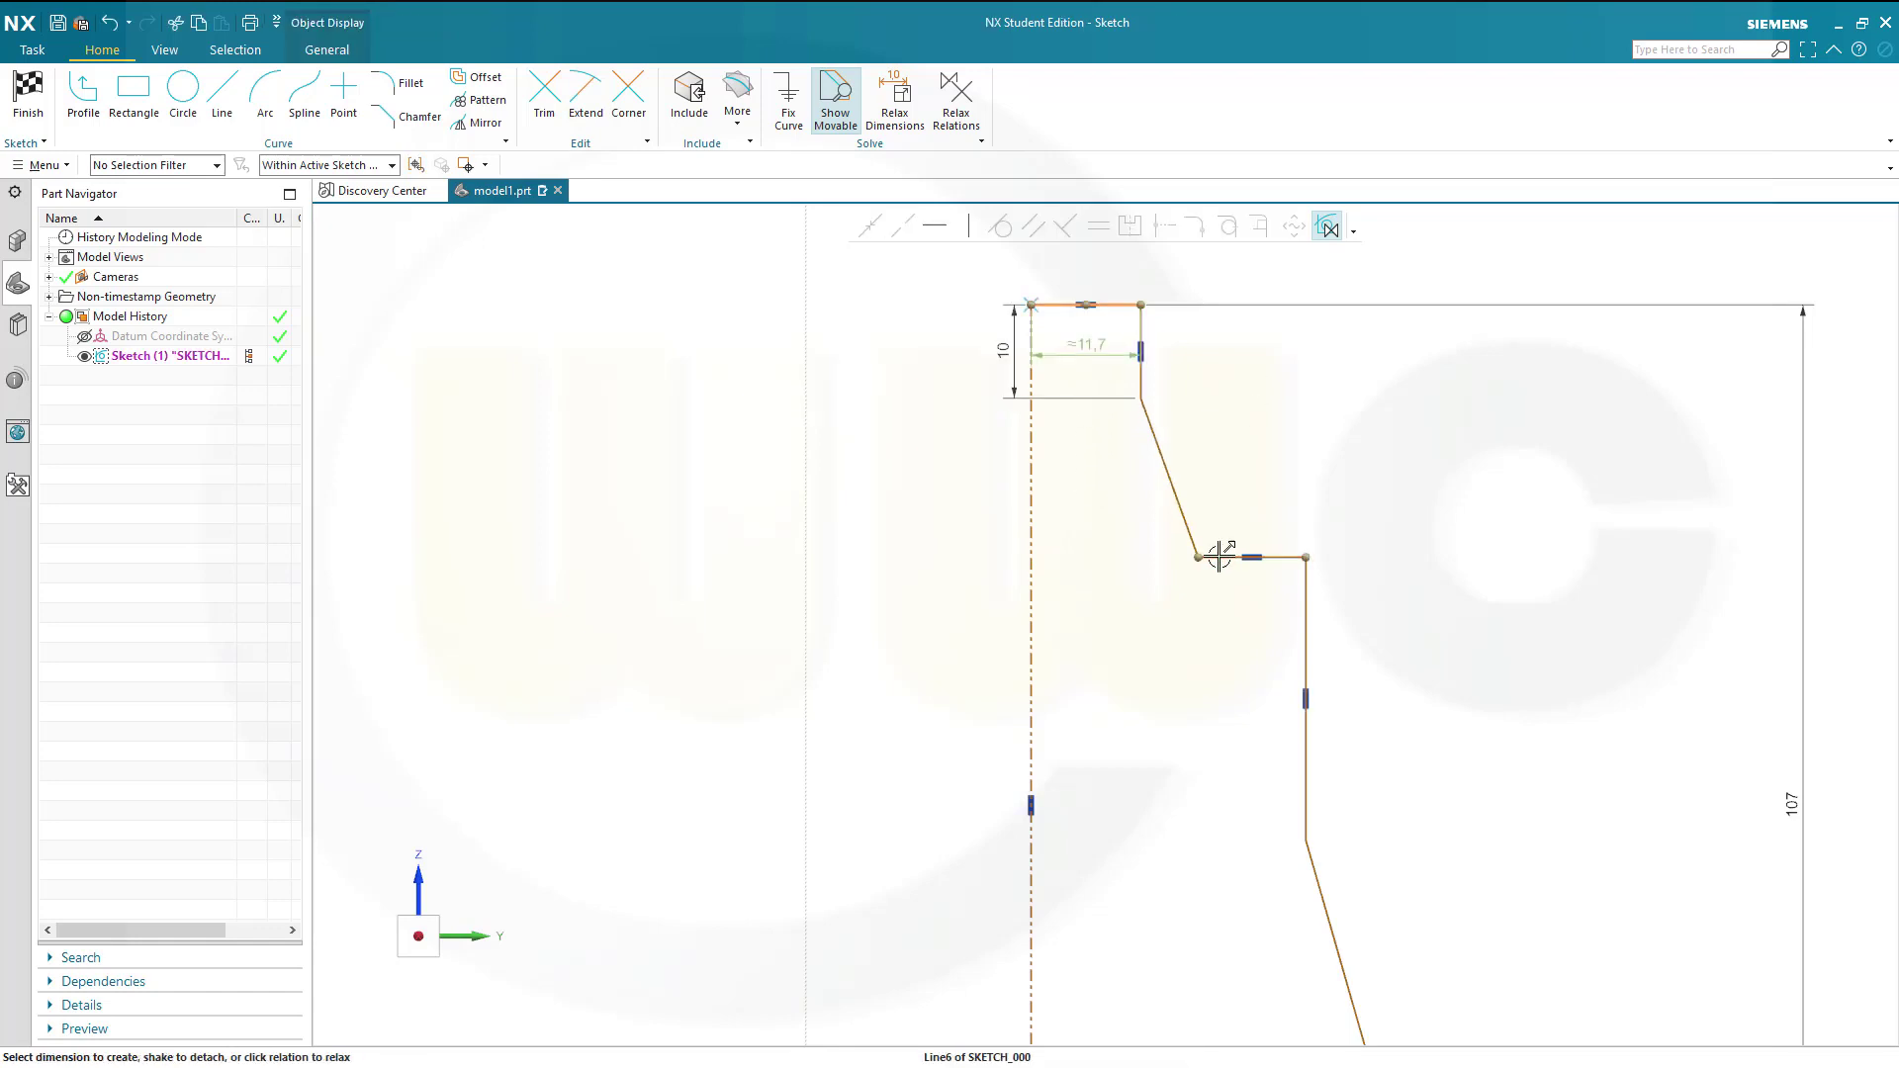
pyautogui.click(1224, 423)
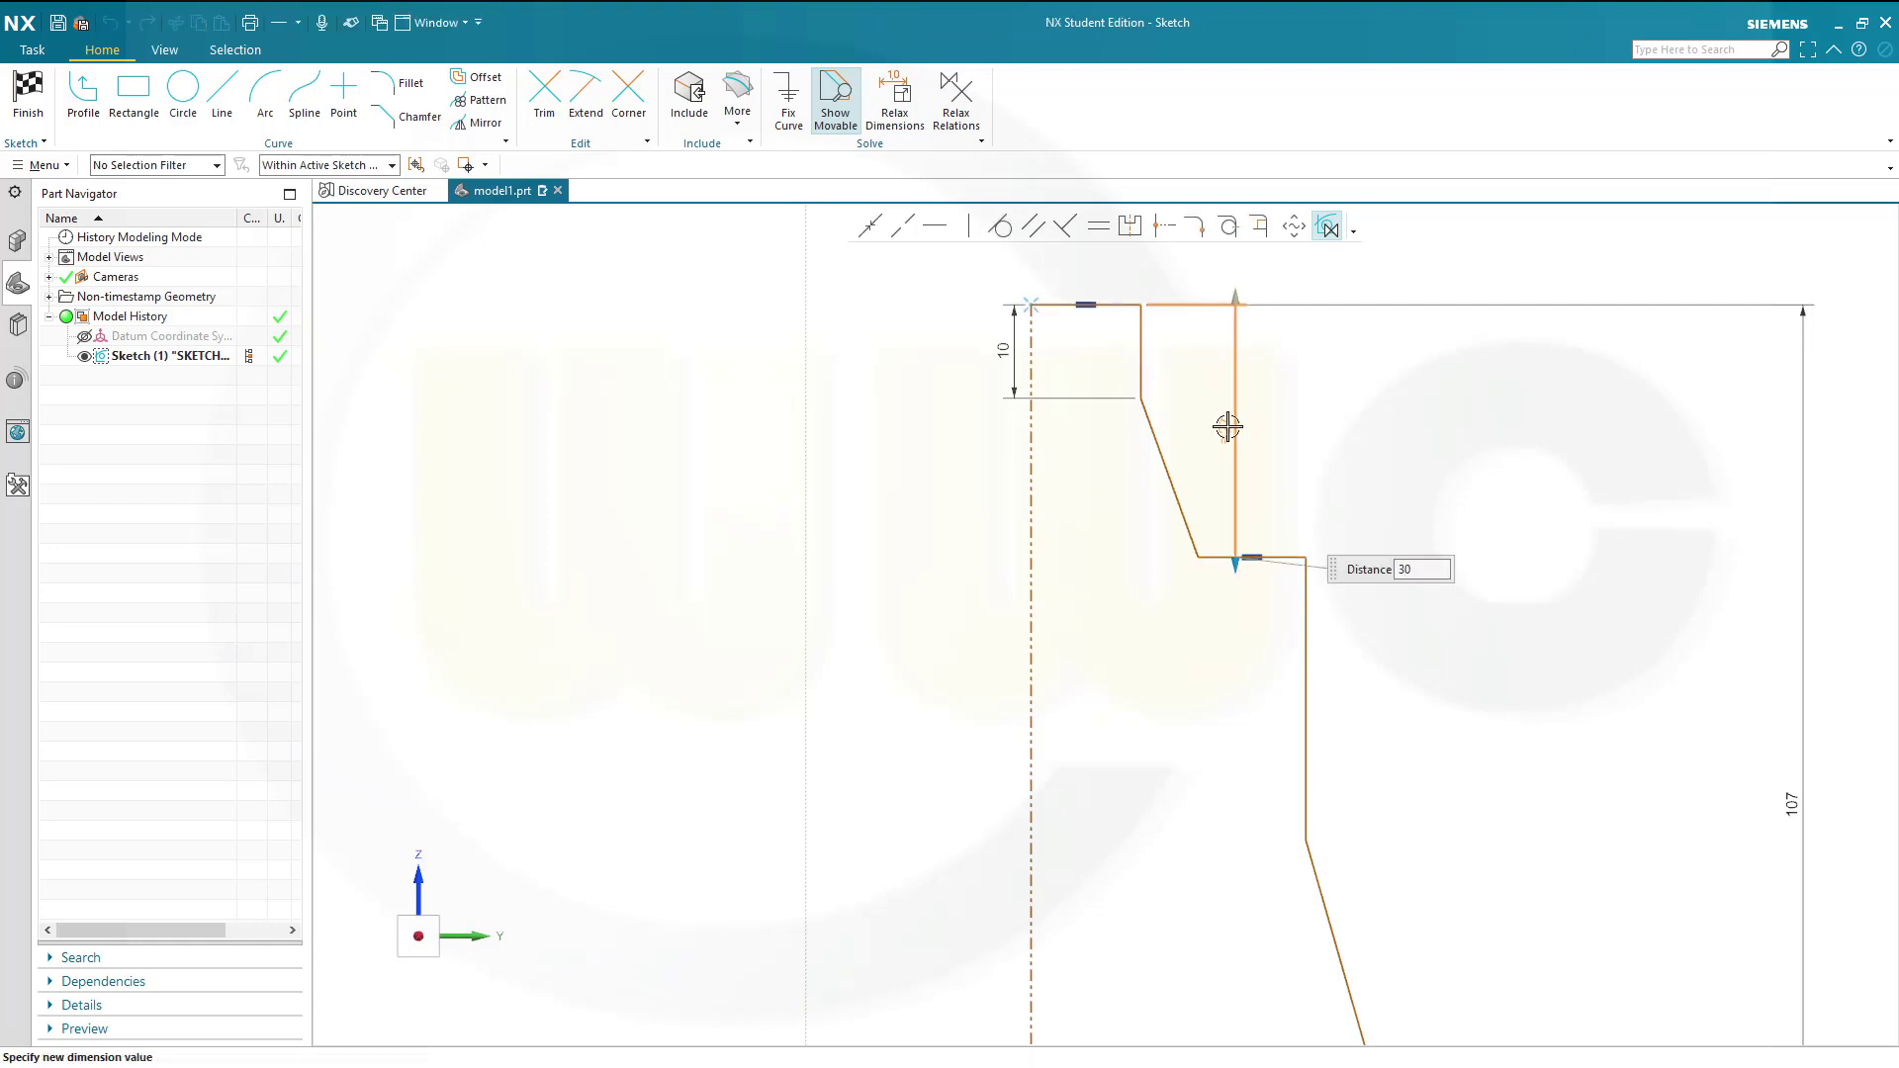
pyautogui.press('Return')
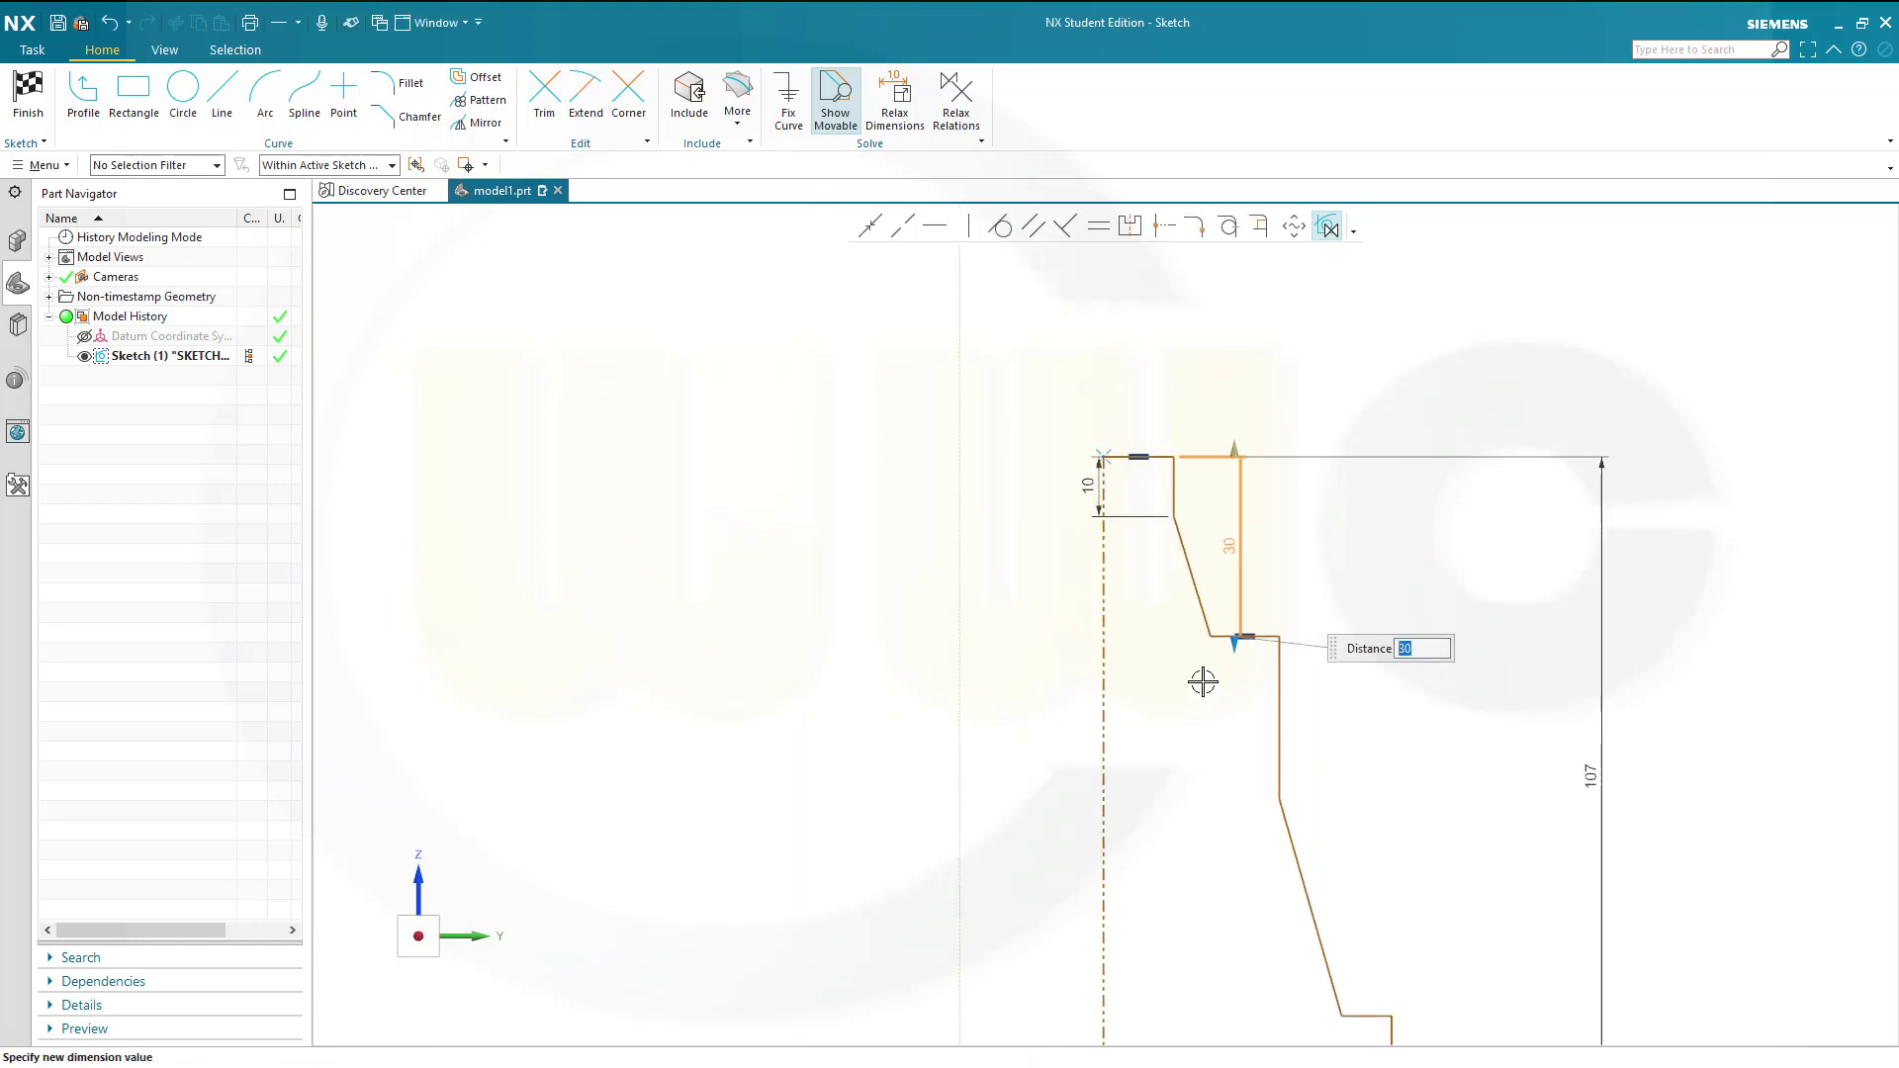
pyautogui.scroll(-1, 1203, 682)
pyautogui.press('Escape')
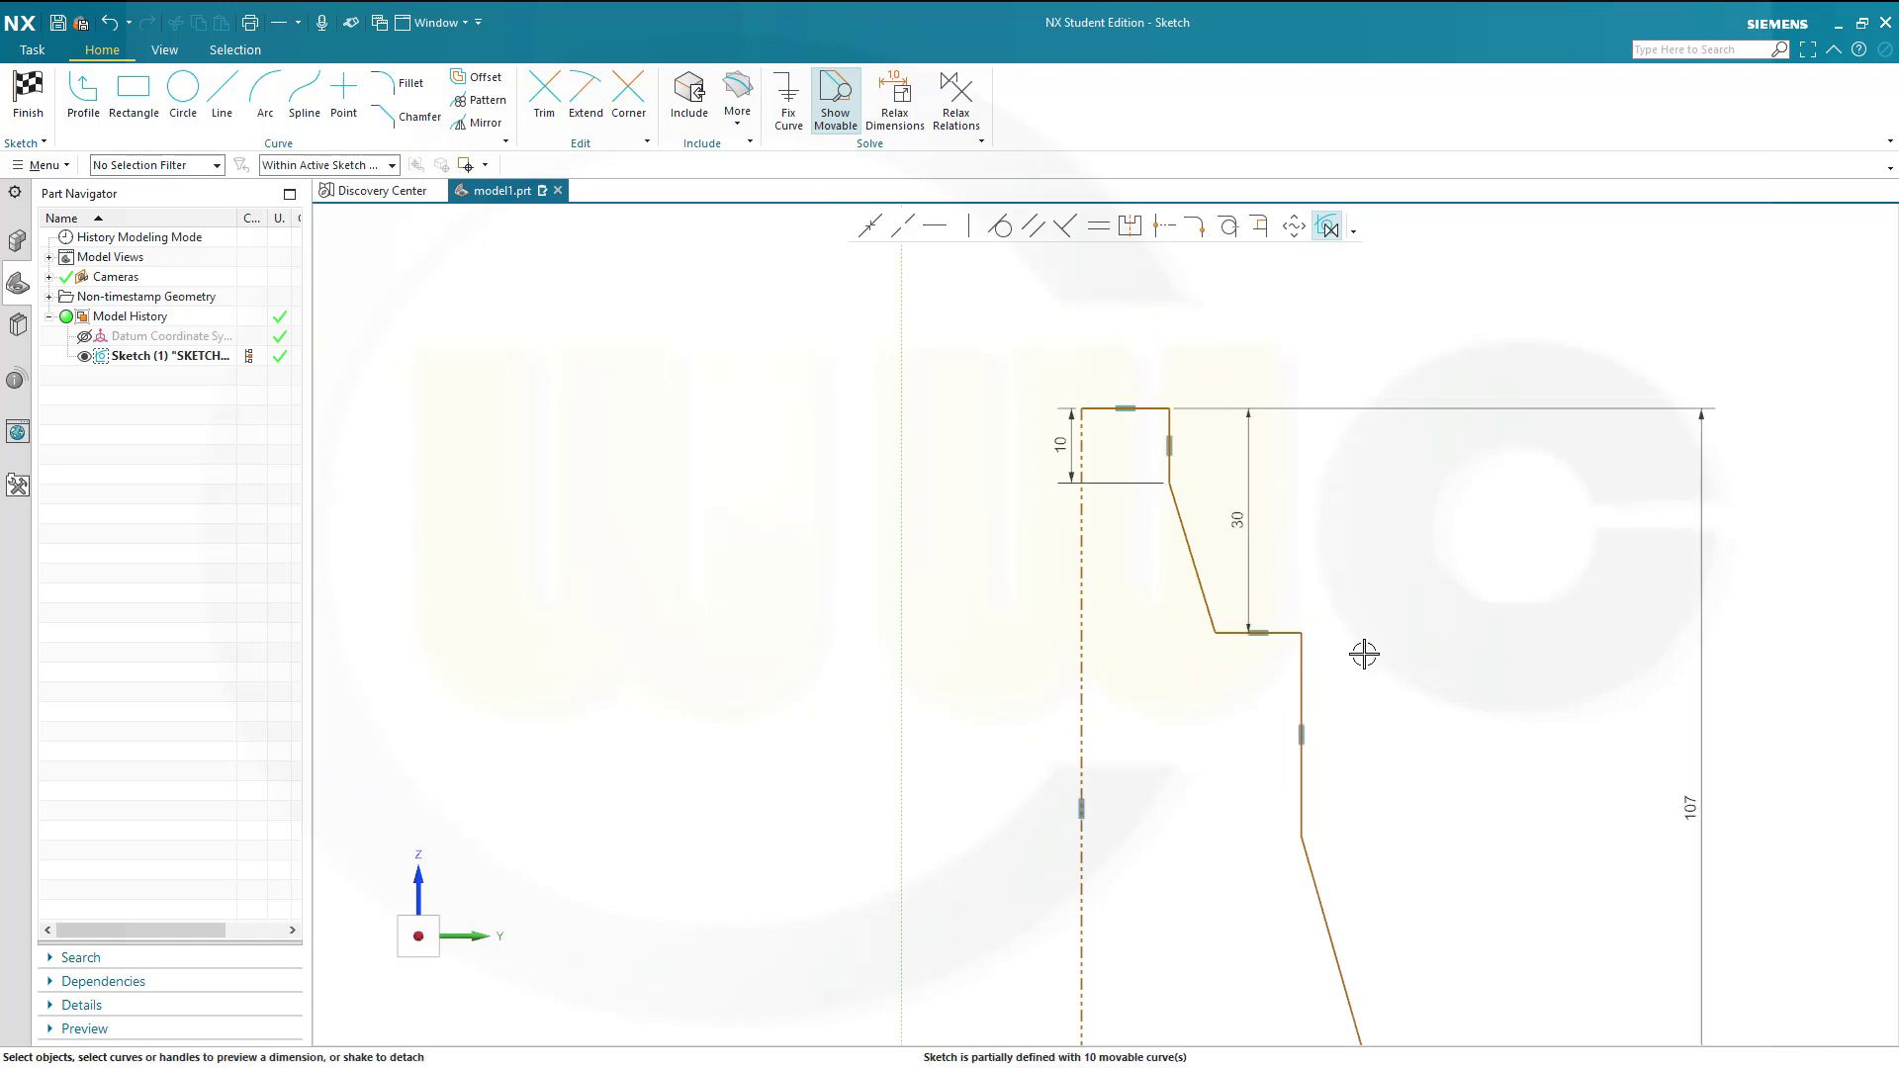
# Add 72 and 95 vertical distances from the top edge to the lower steps
pyautogui.scroll(2, 1369, 705)
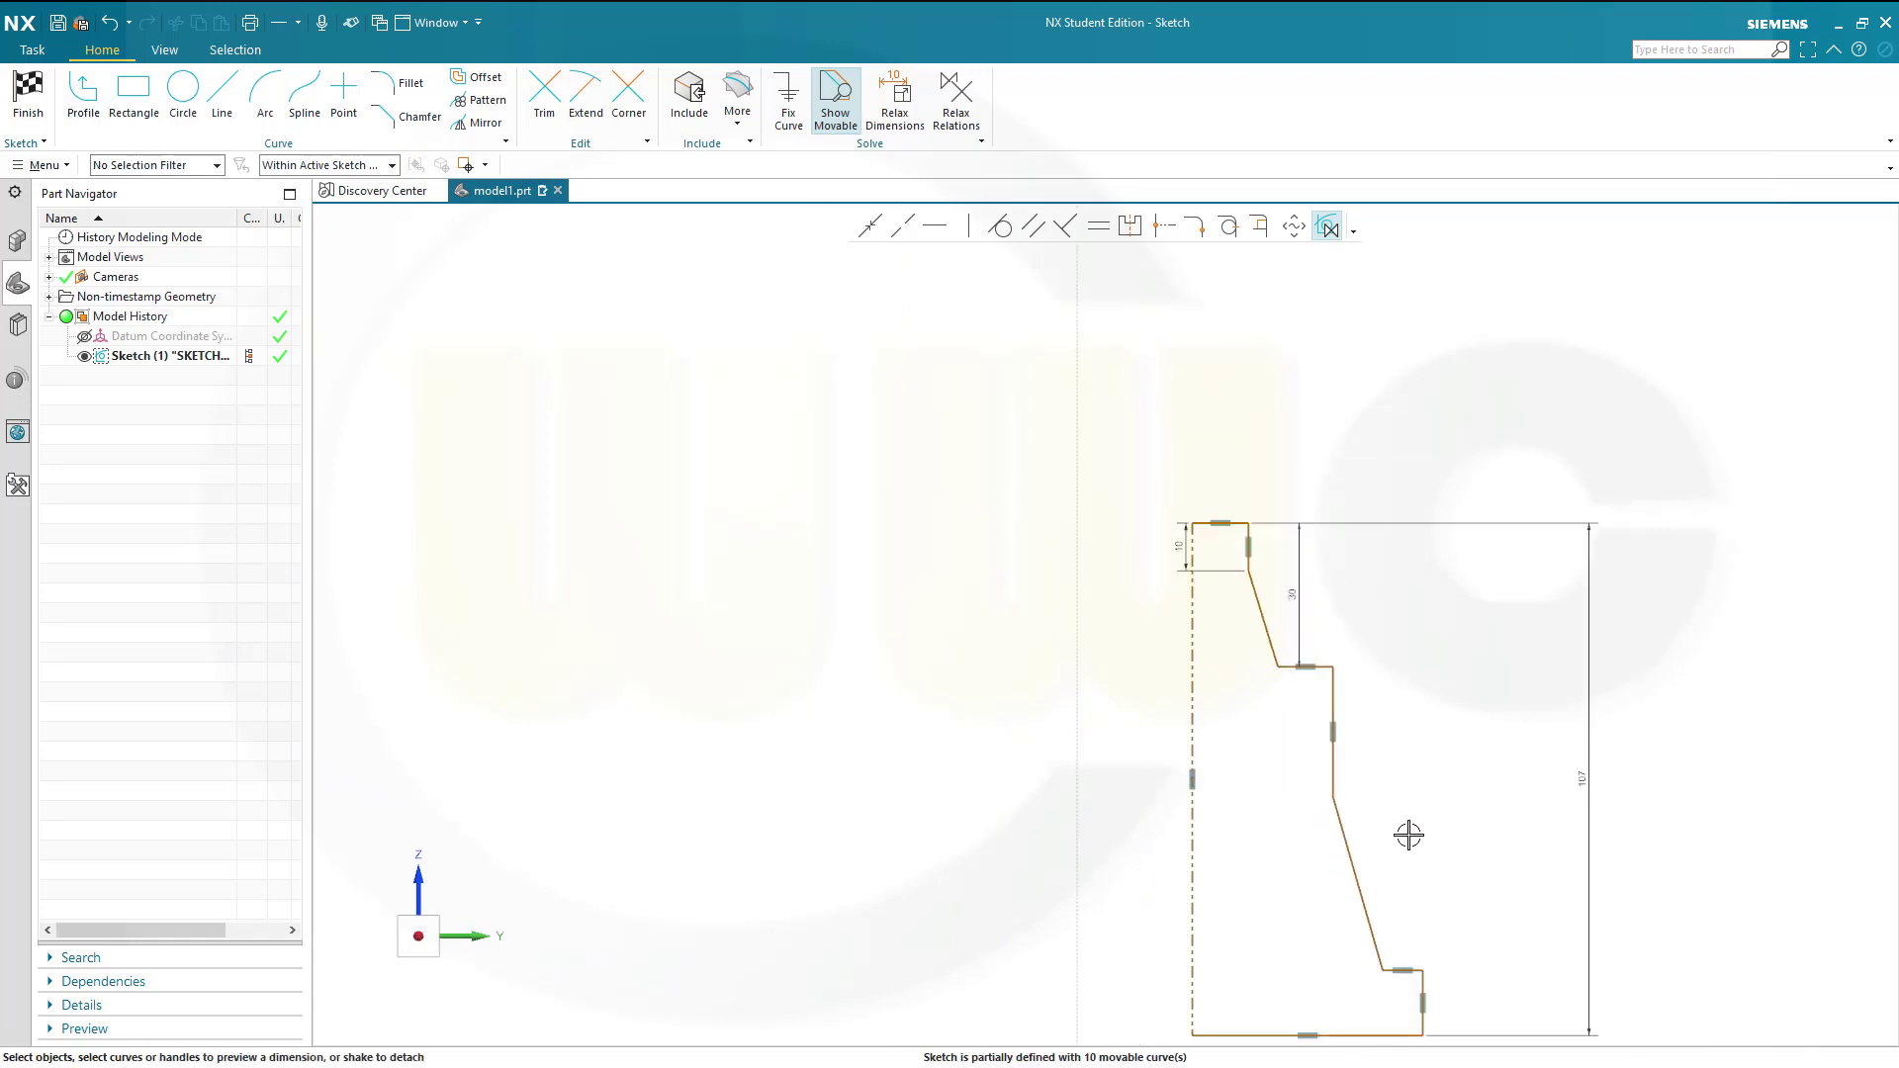
pyautogui.click(1332, 796)
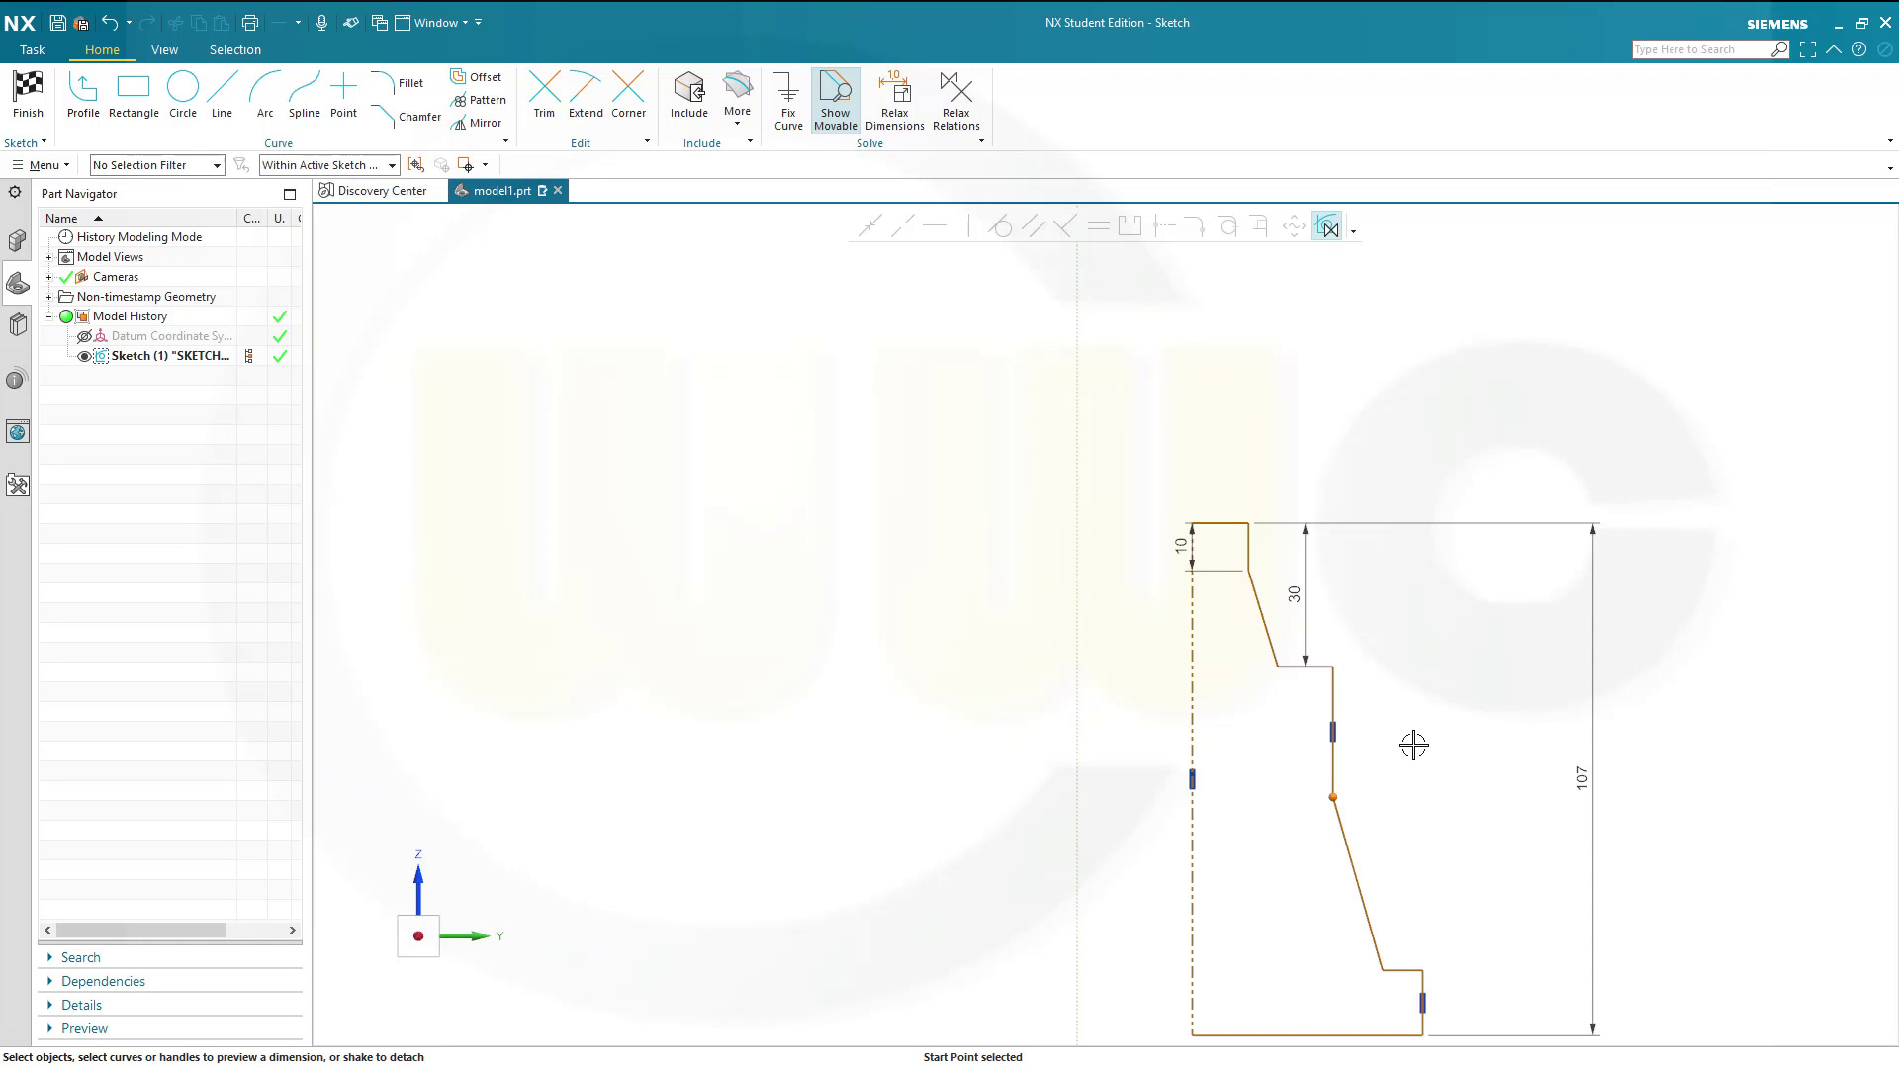
pyautogui.click(1224, 523)
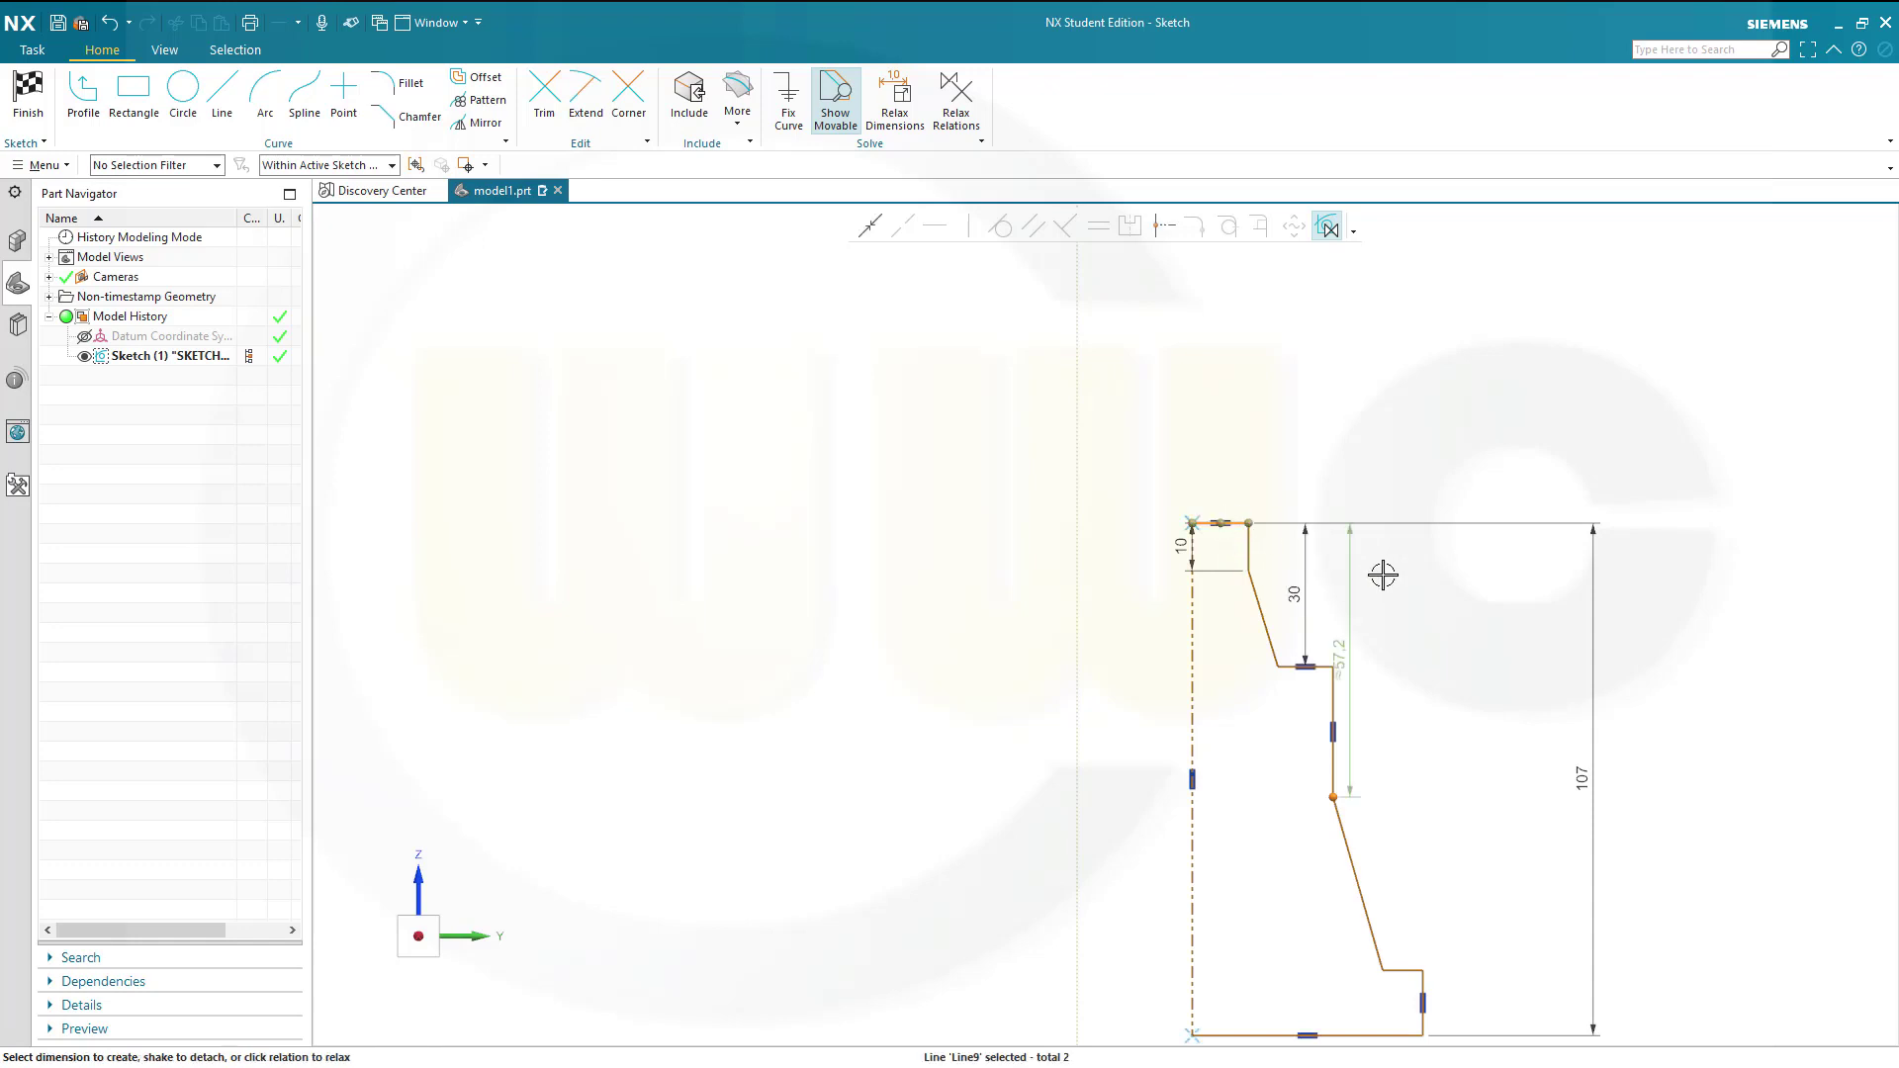
pyautogui.click(1338, 645)
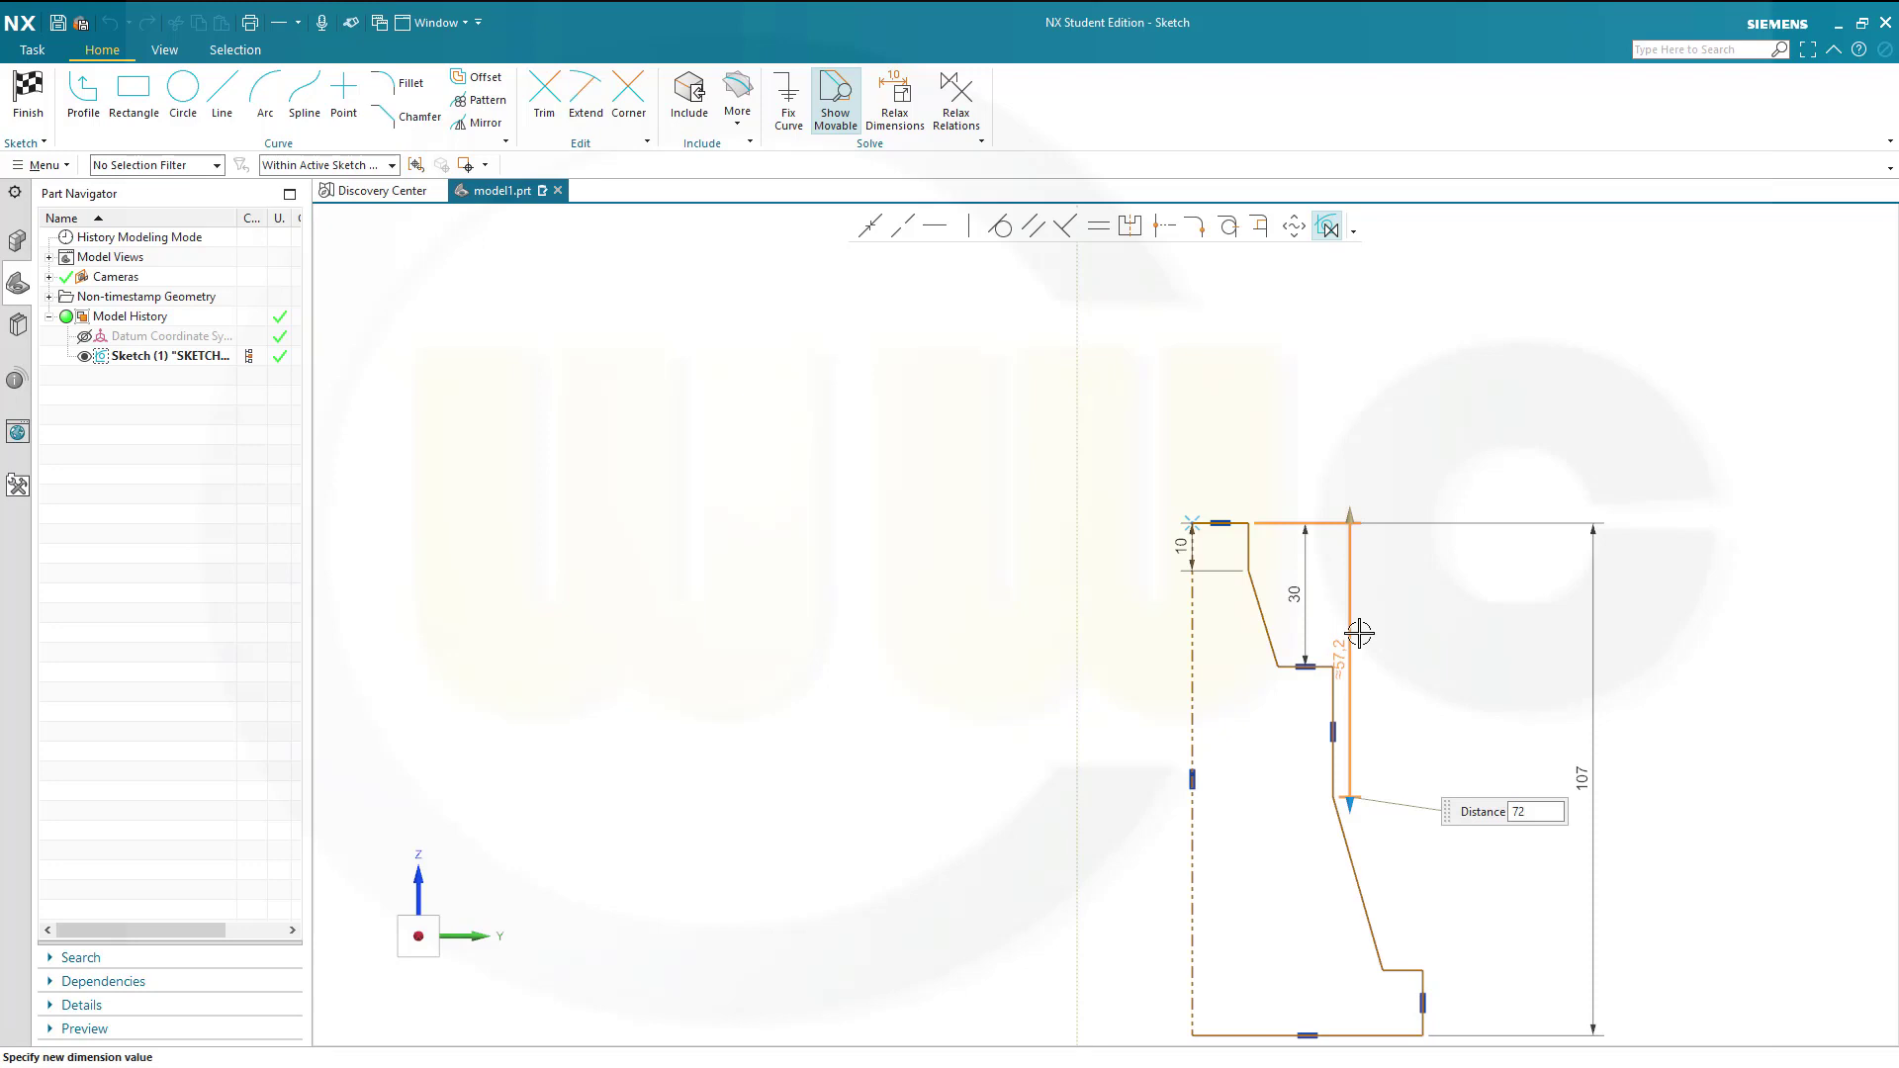
pyautogui.press('Return')
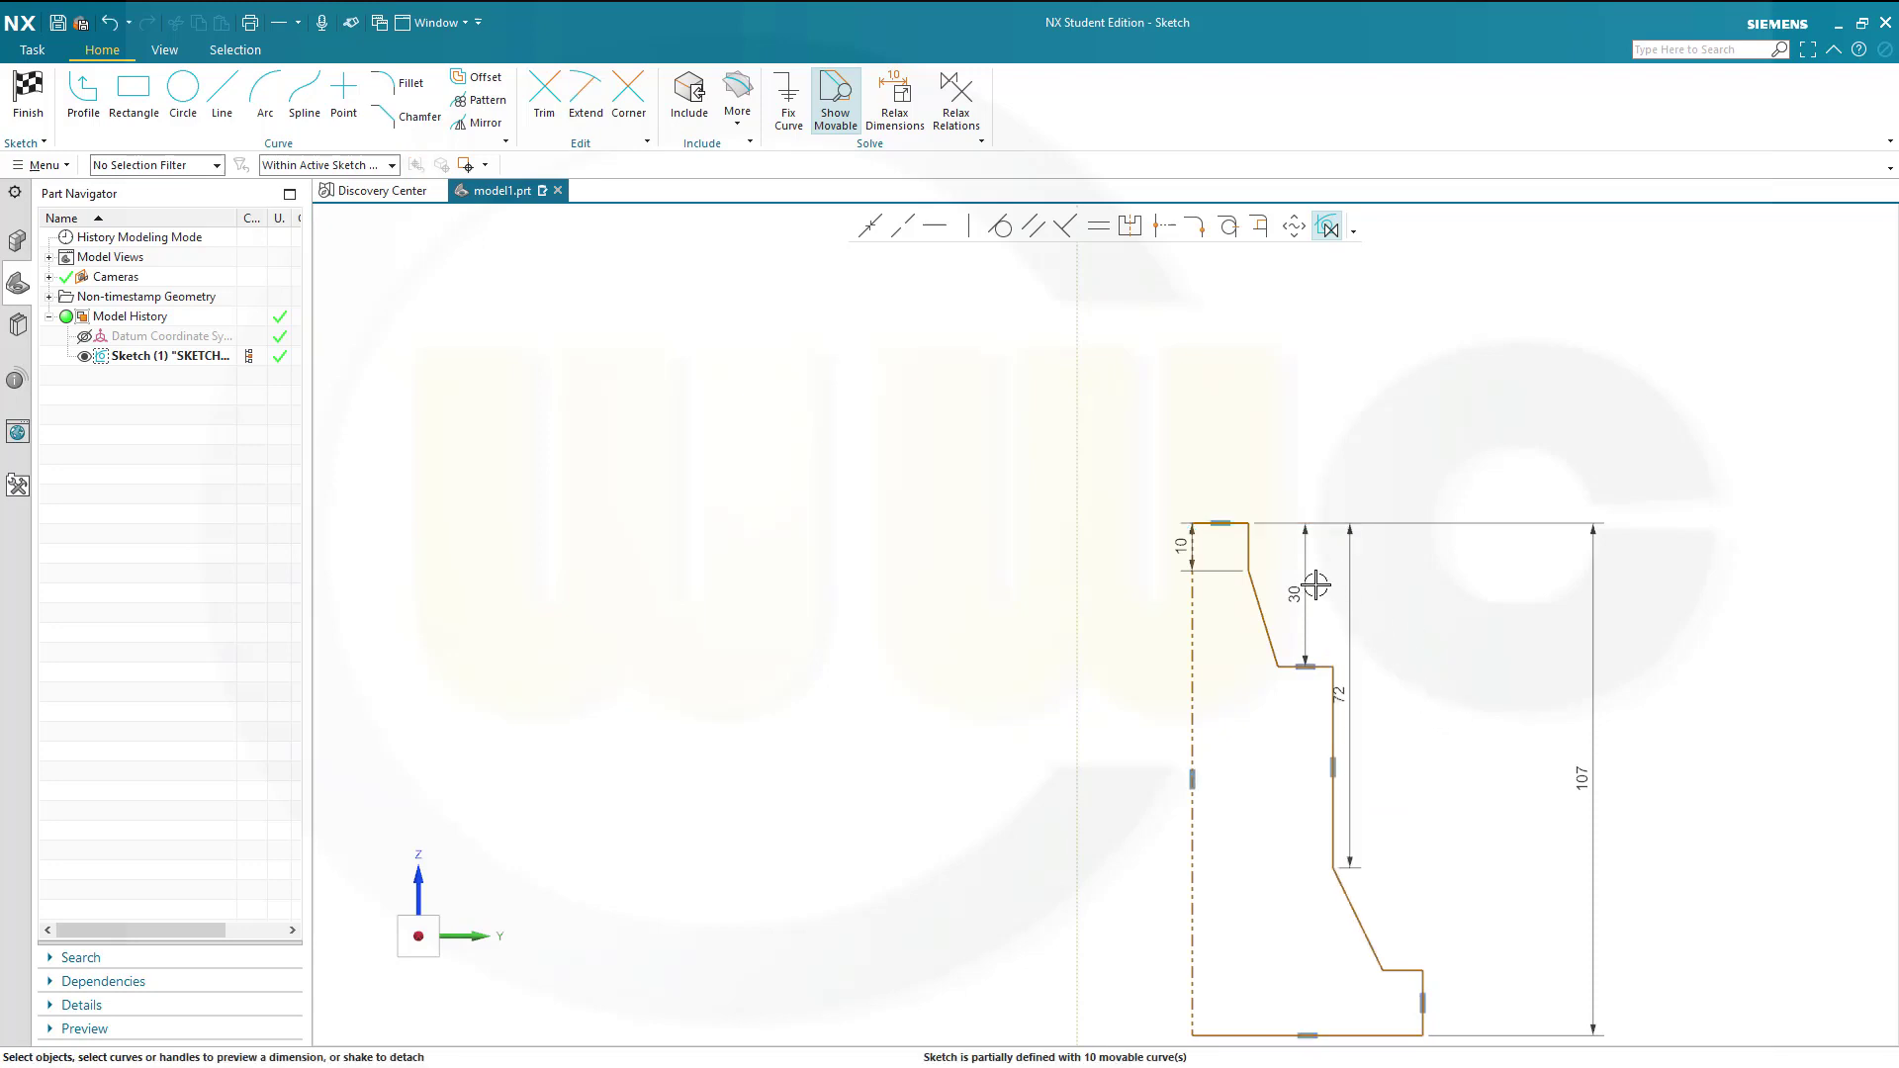
pyautogui.scroll(2, 1208, 532)
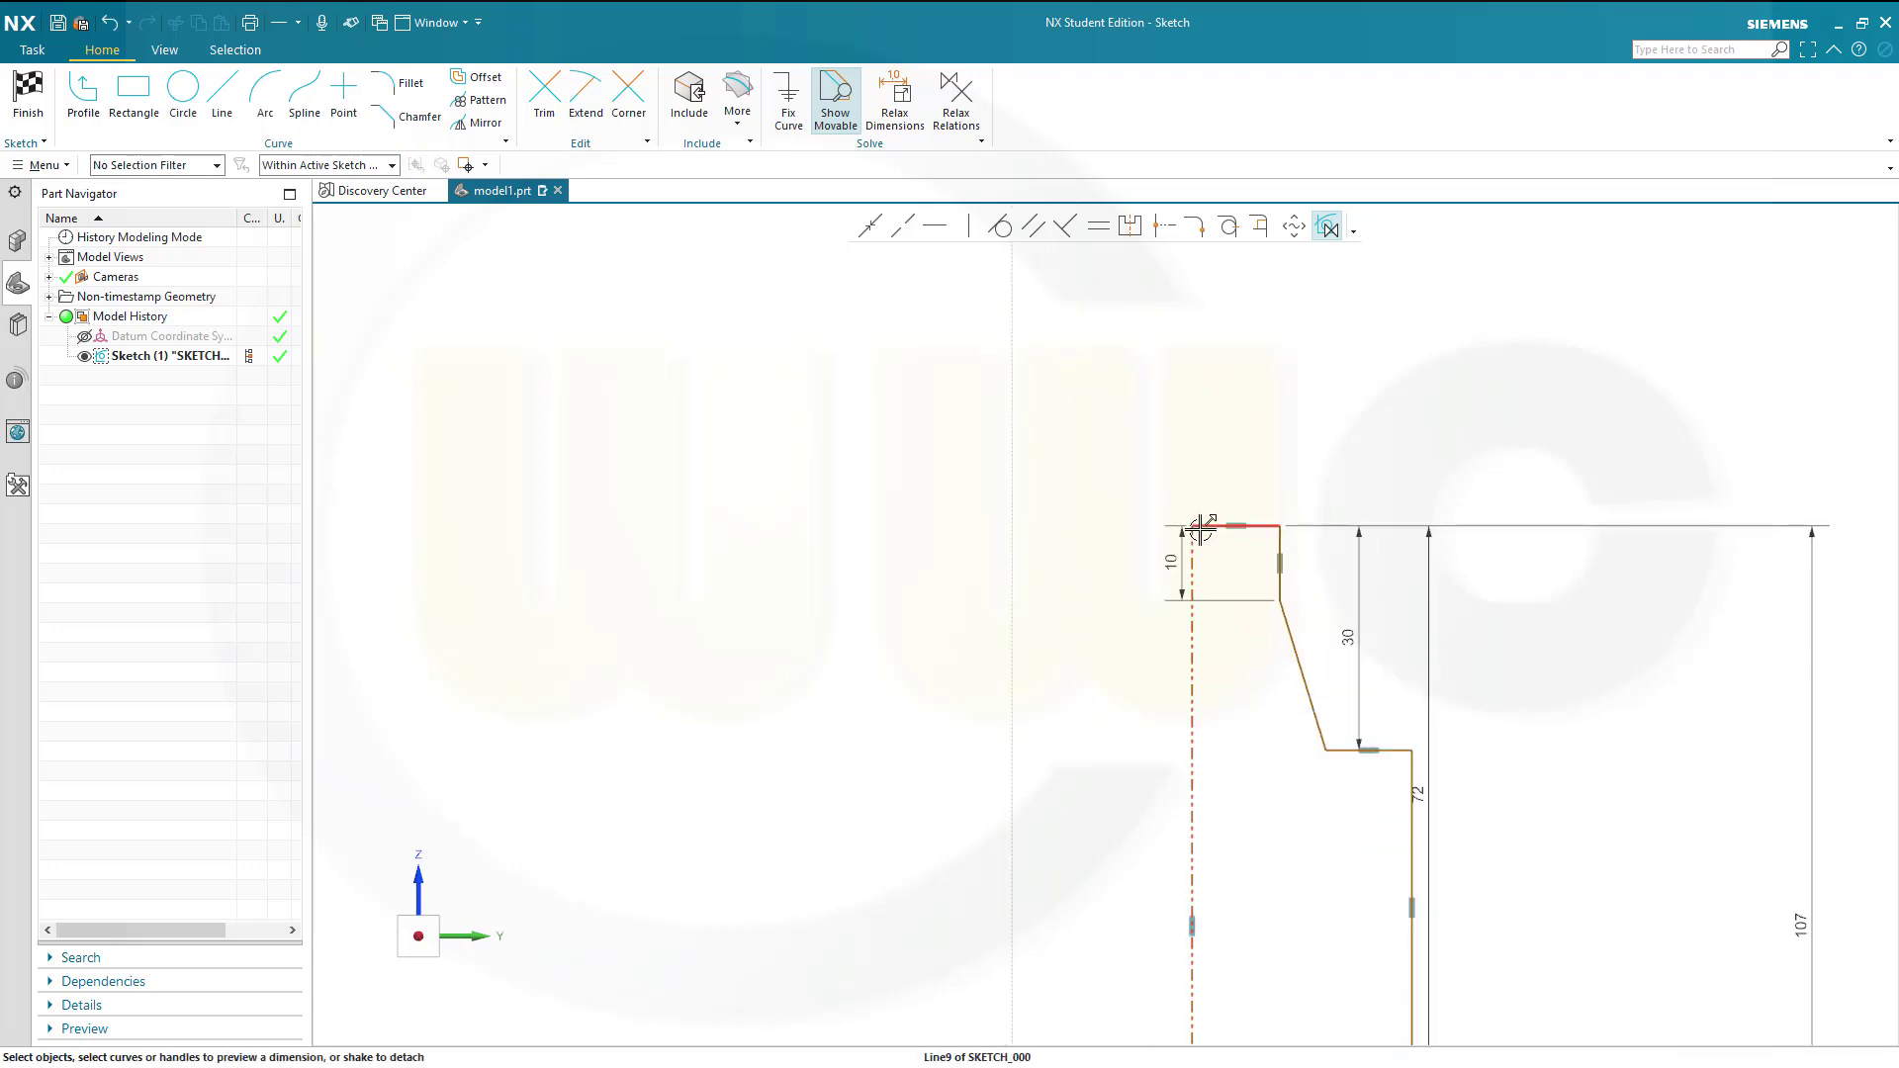
pyautogui.click(1215, 526)
pyautogui.scroll(-2, 1338, 665)
pyautogui.scroll(3, 1404, 997)
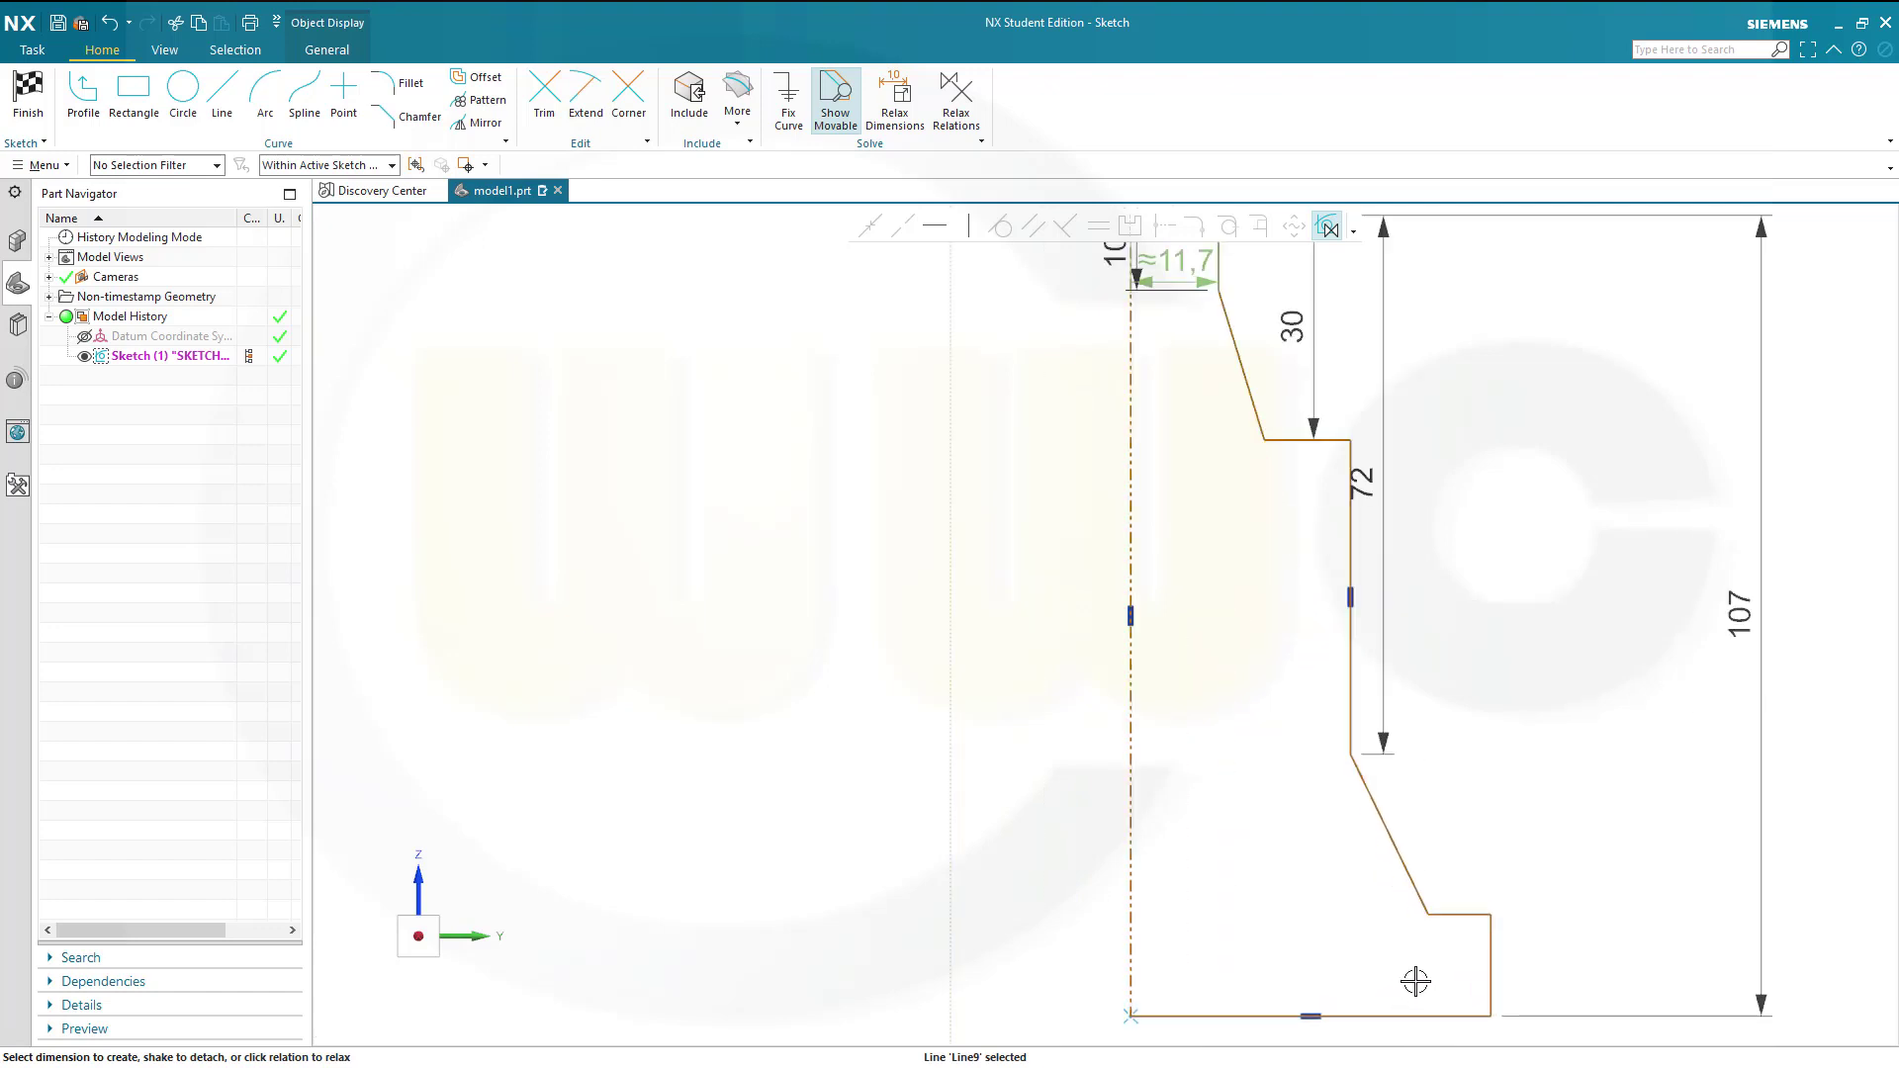
pyautogui.scroll(2, 1451, 920)
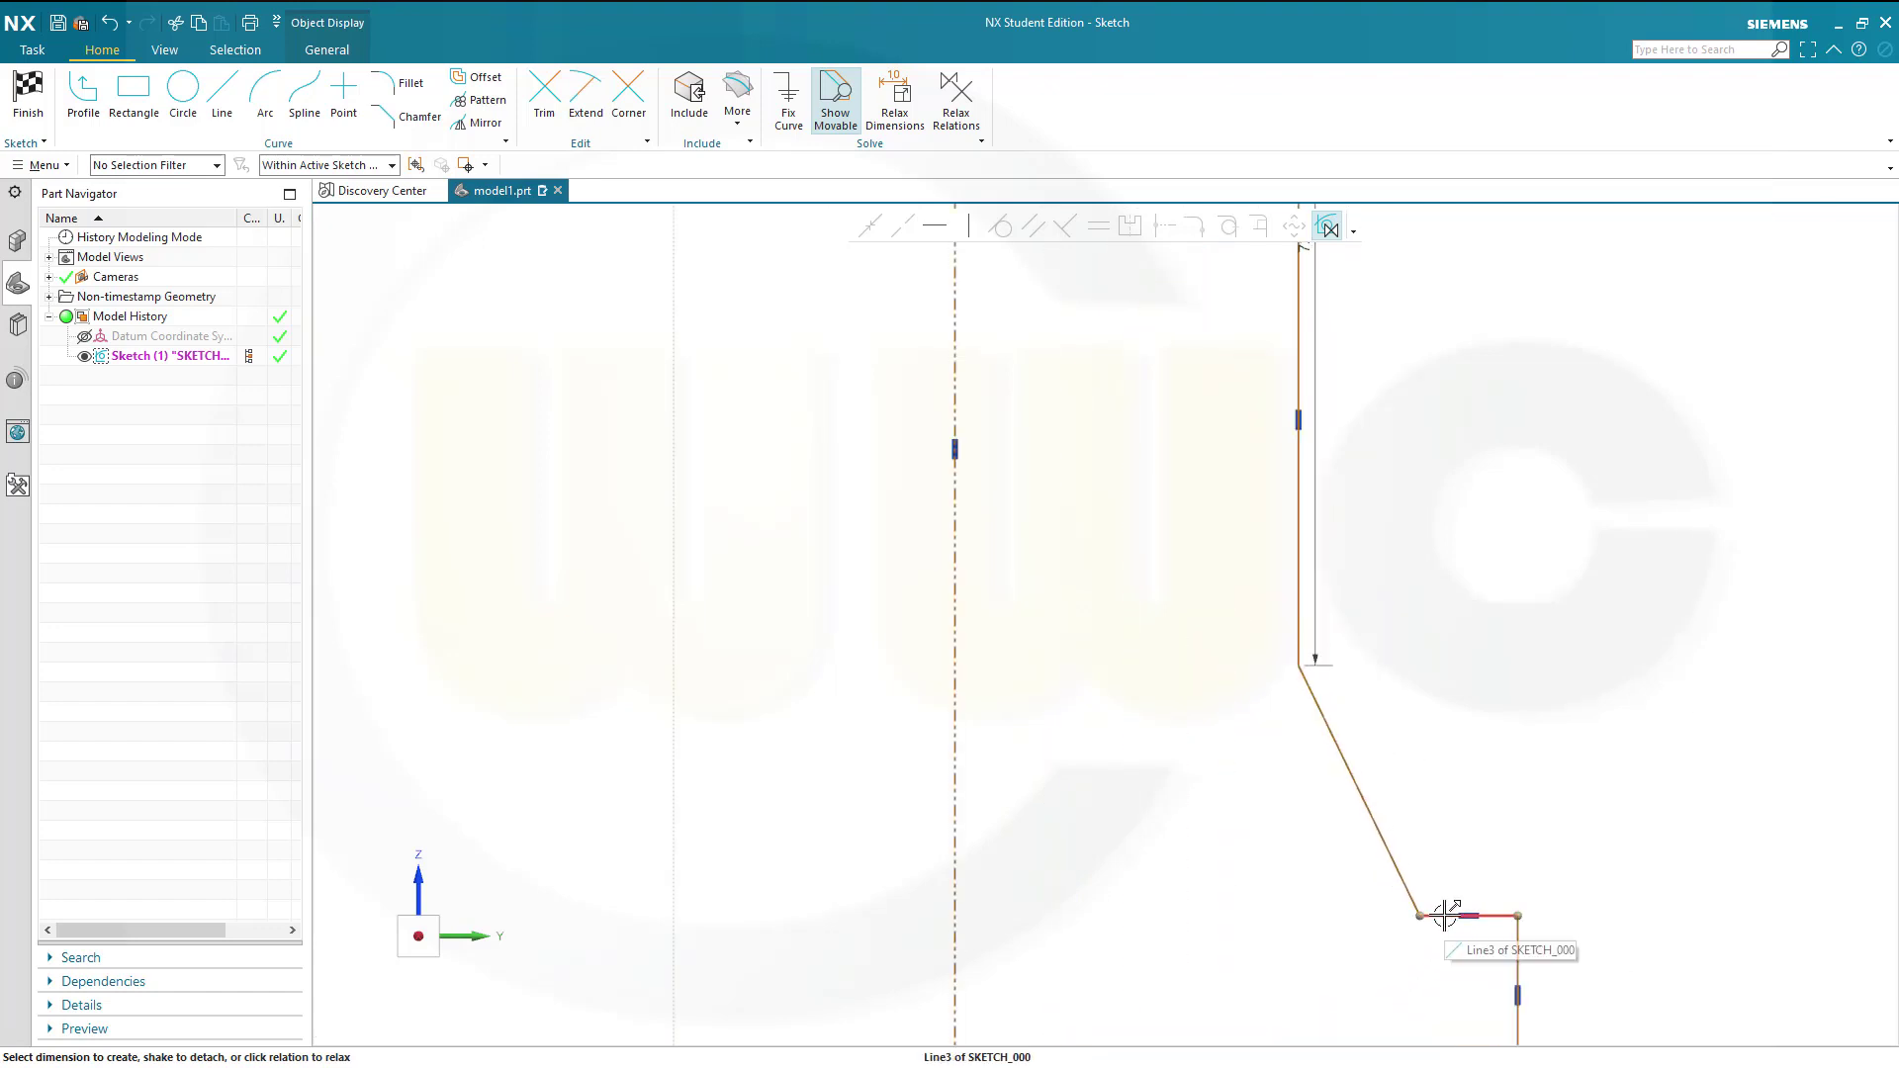
pyautogui.click(1446, 915)
pyautogui.scroll(-2, 1493, 771)
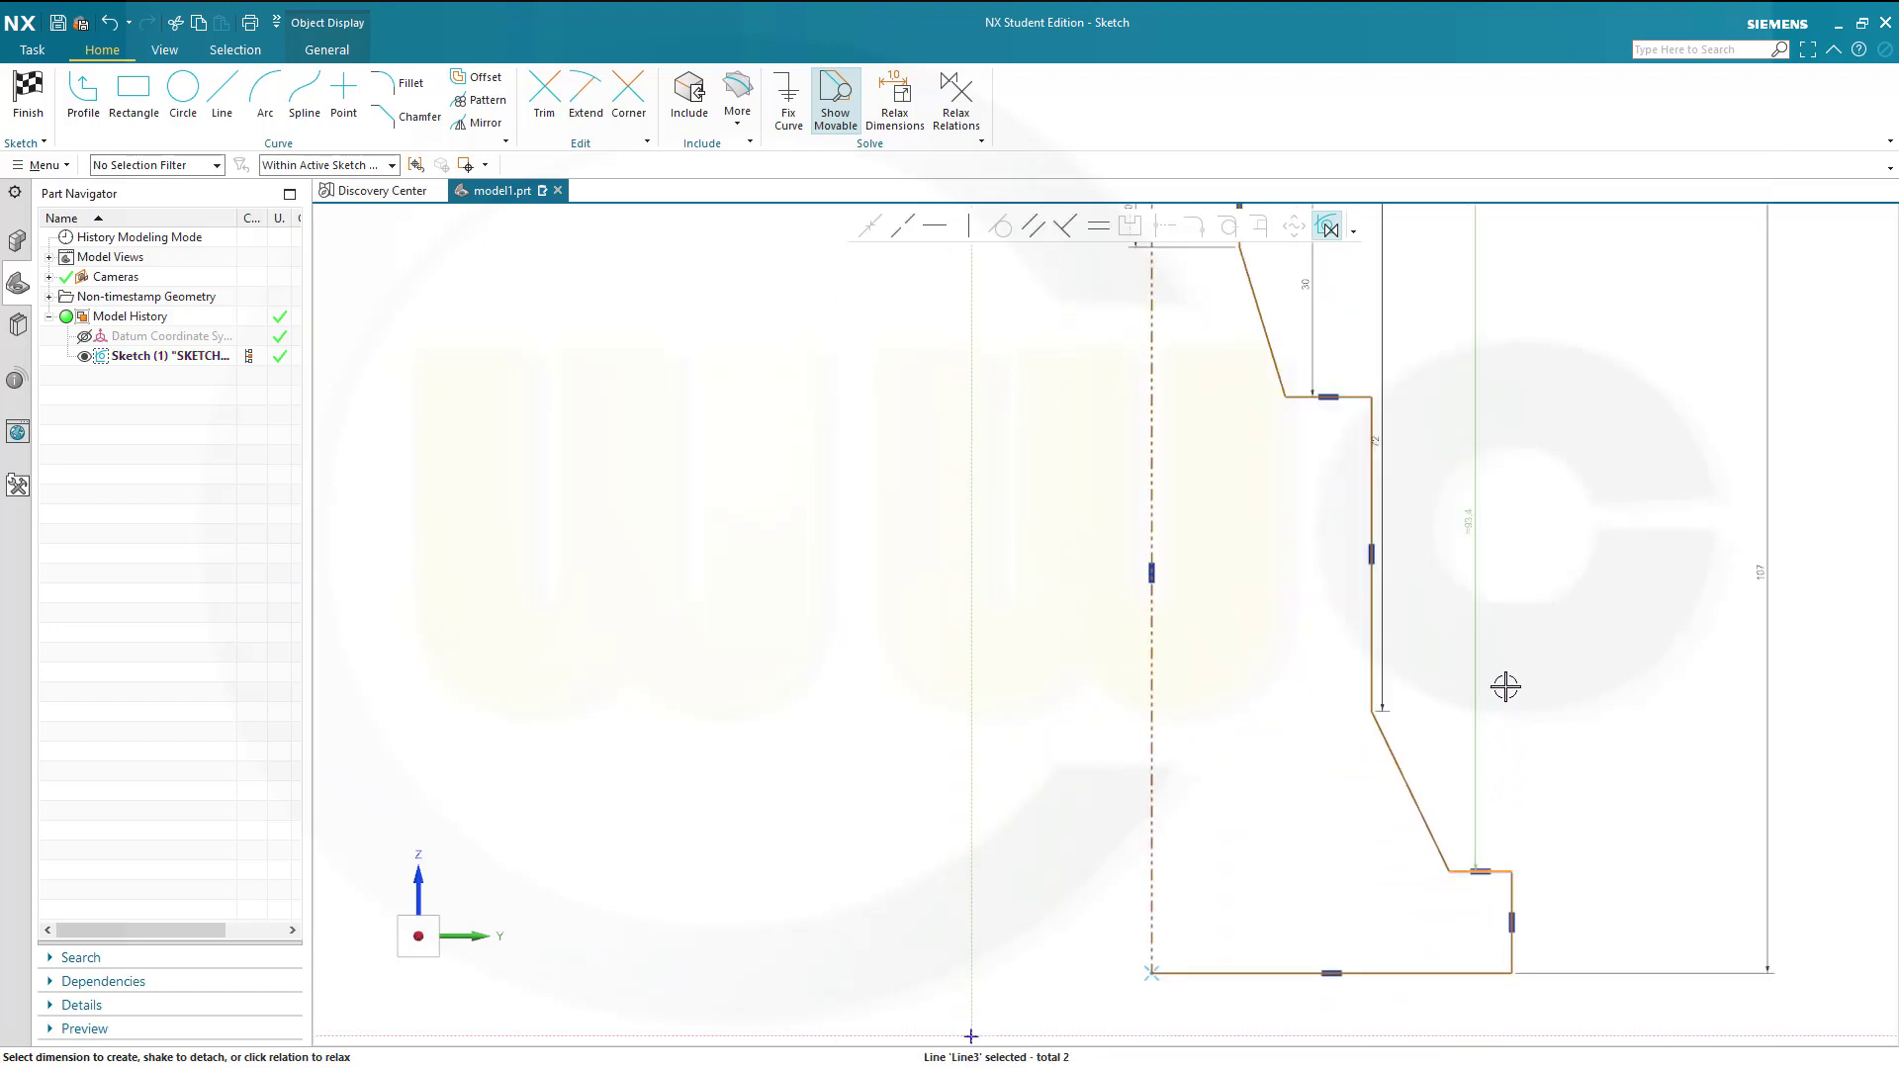
pyautogui.click(1474, 516)
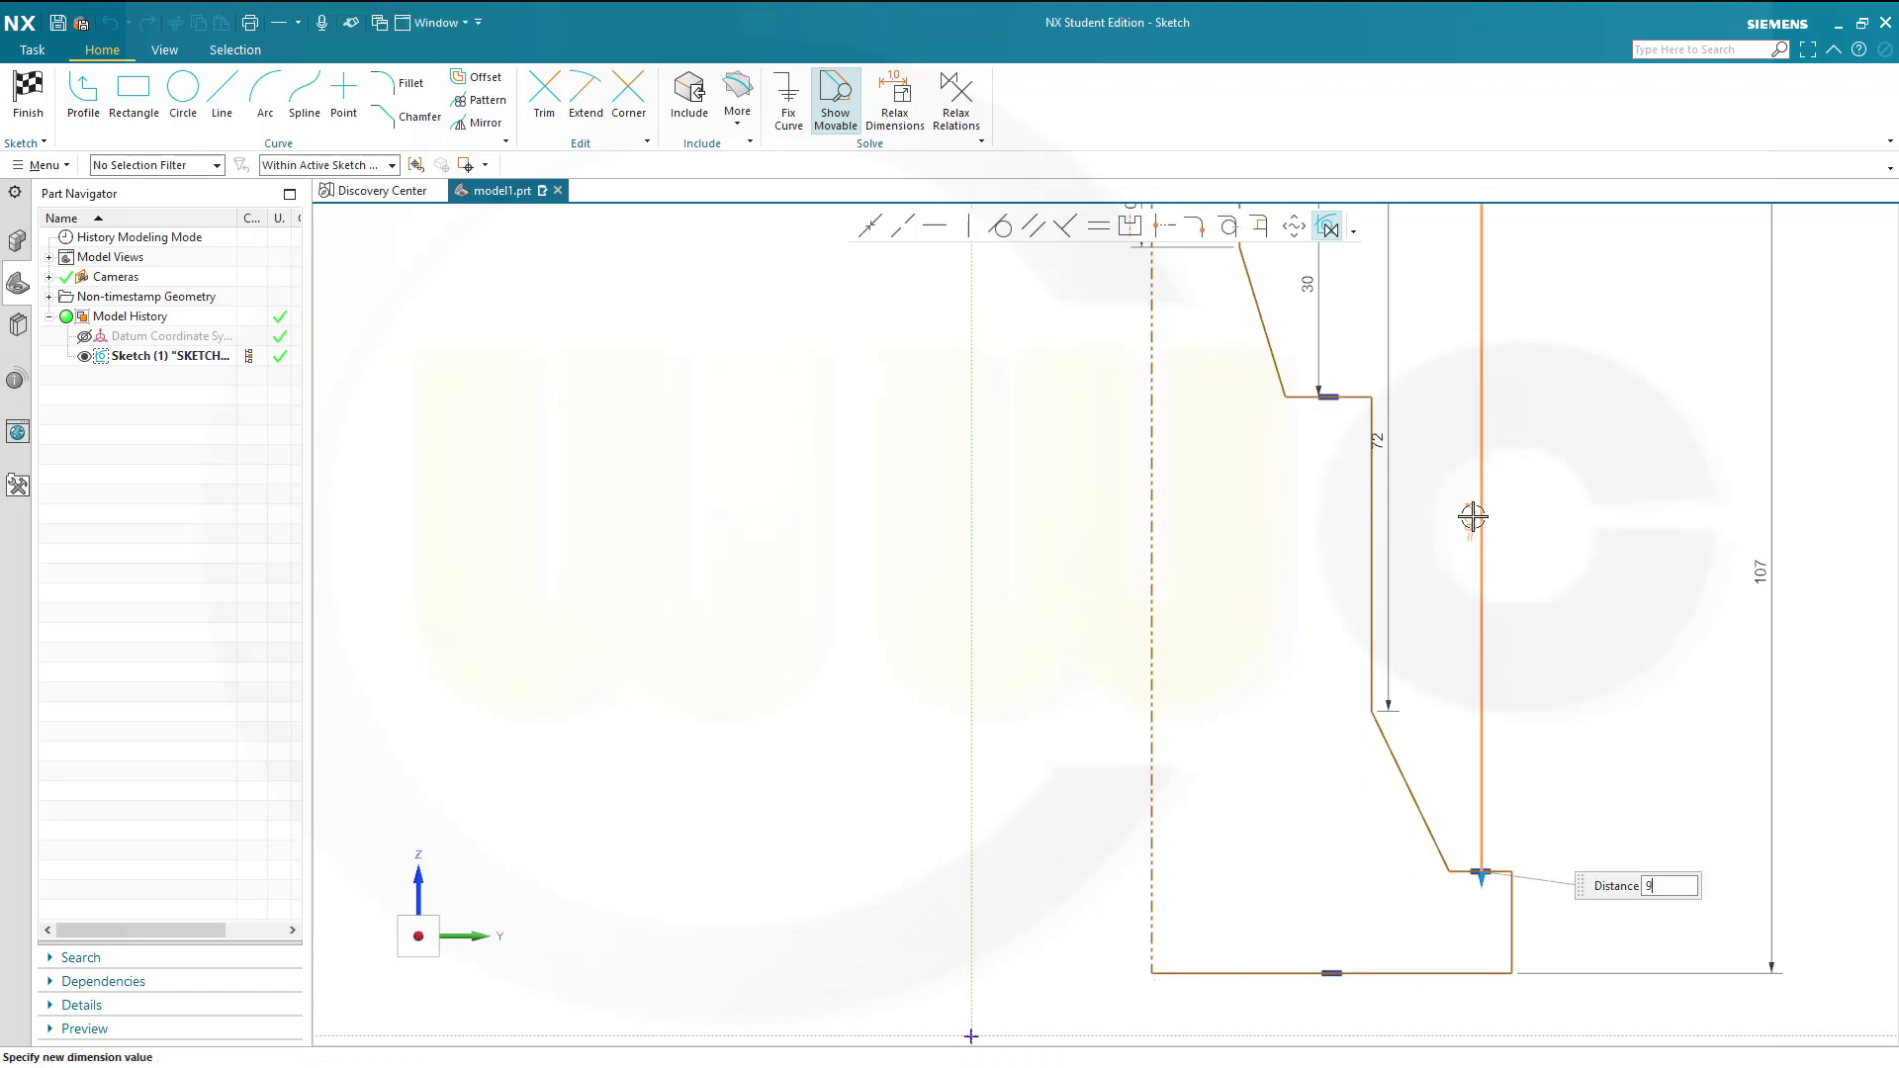
pyautogui.press('Return')
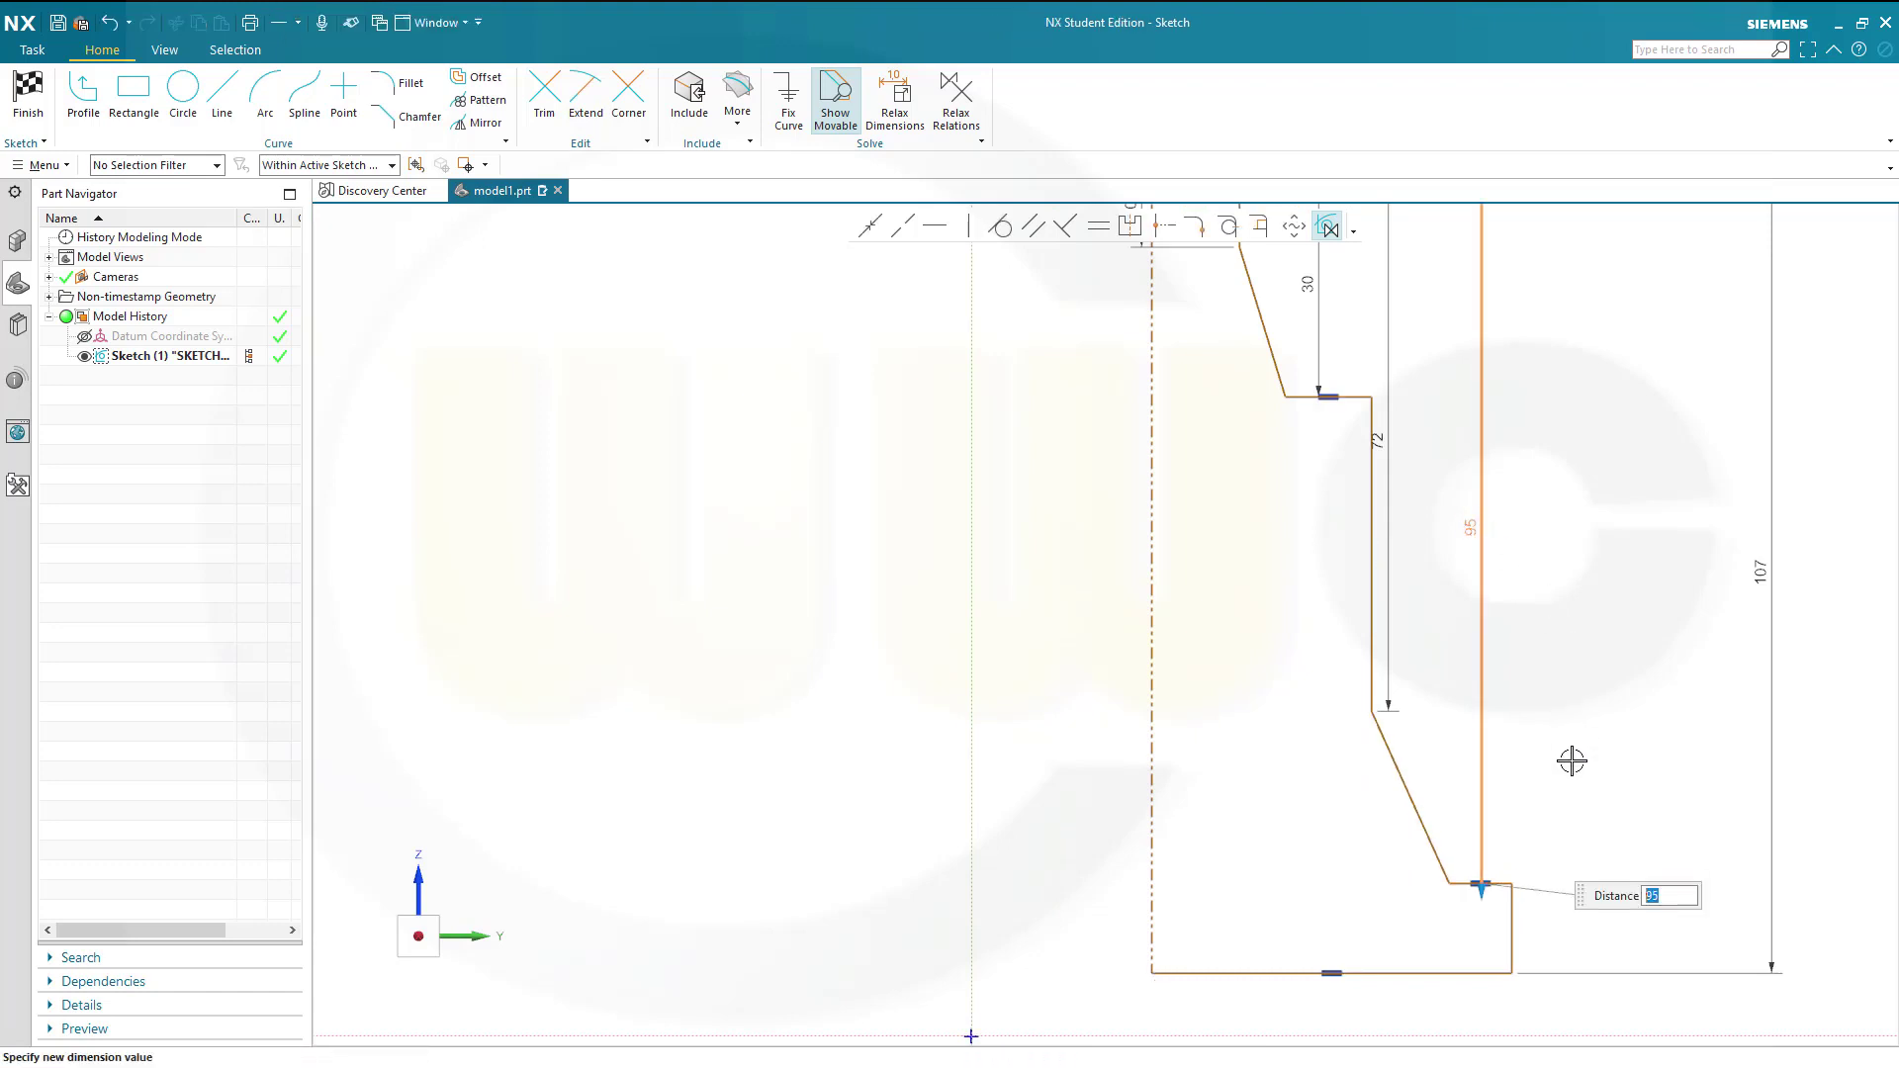
pyautogui.press('Escape')
pyautogui.scroll(-2, 1573, 750)
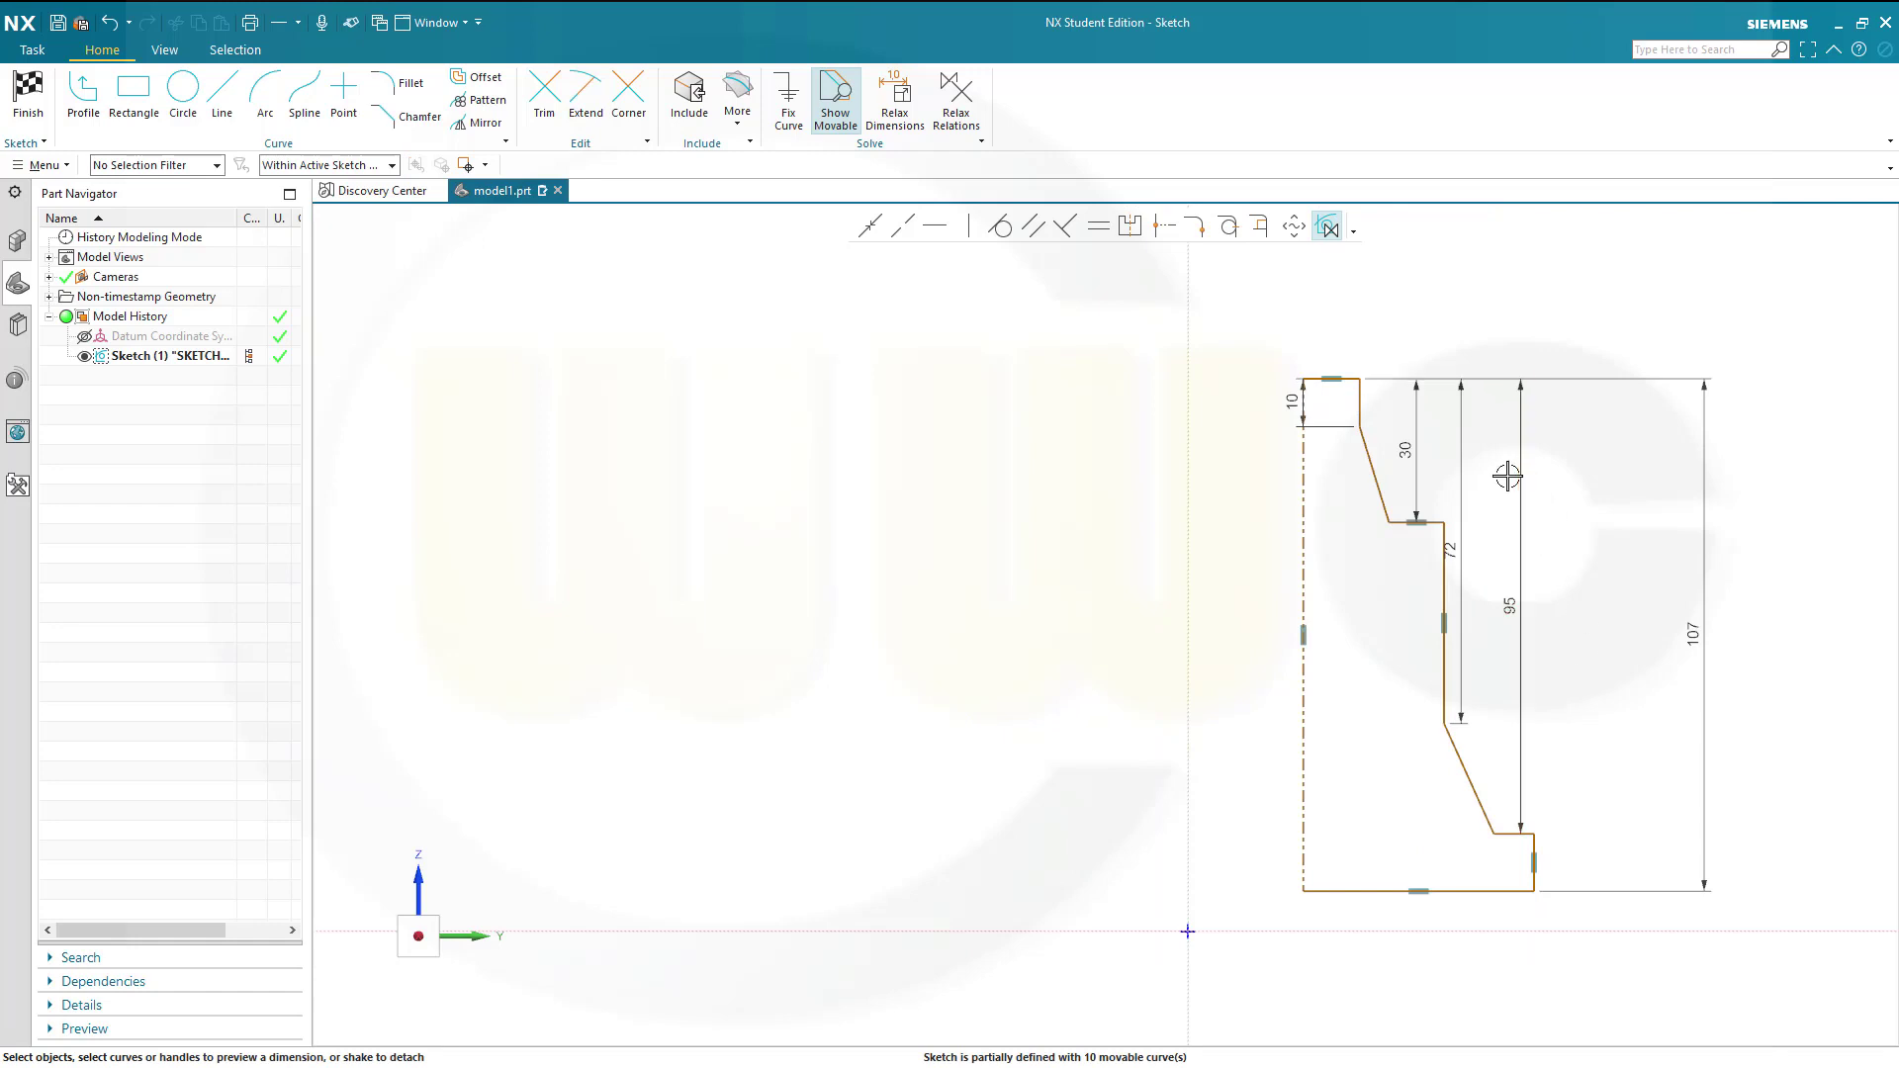
# Line up the 72, 30 and 10 dimensions beside the 95 and 107 dimensions
pyautogui.scroll(2, 1503, 470)
pyautogui.scroll(1, 1315, 415)
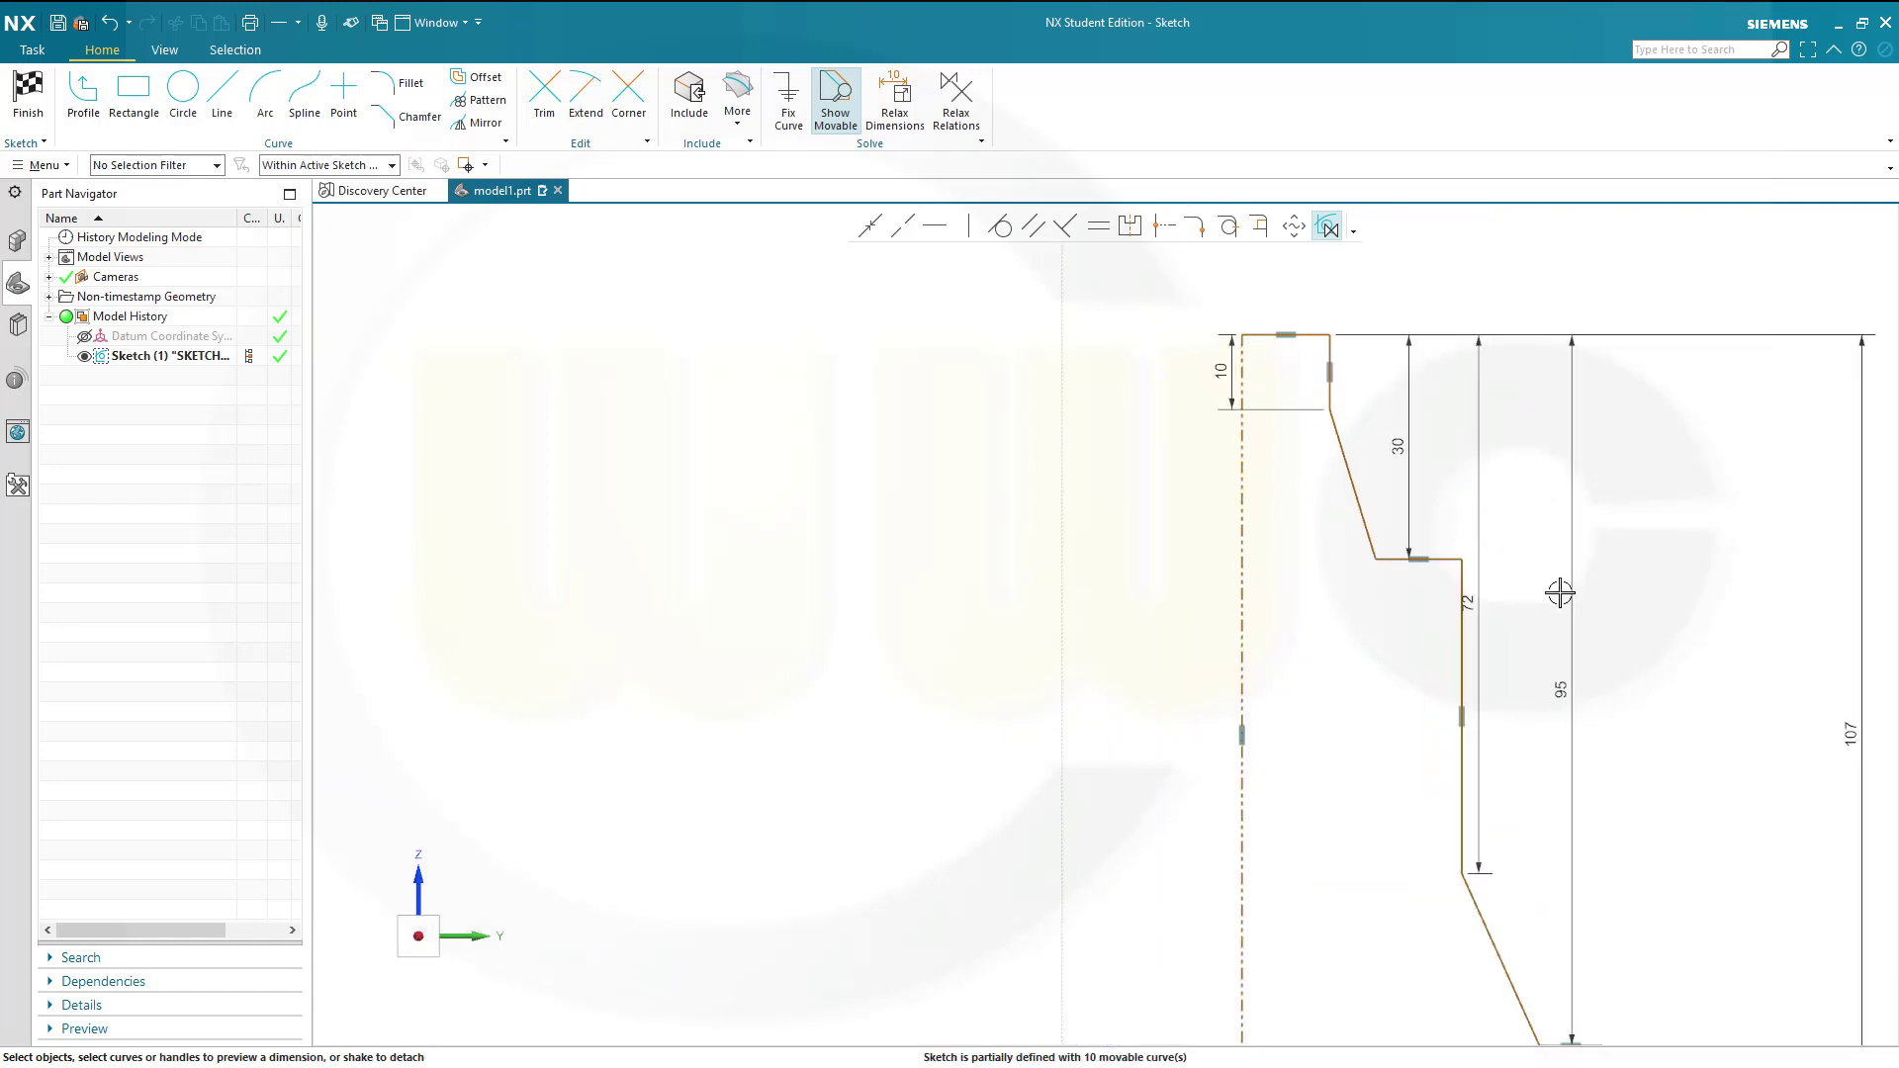
pyautogui.moveTo(1560, 593)
pyautogui.mouseDown()
pyautogui.moveTo(1768, 606)
pyautogui.moveTo(1801, 732)
pyautogui.mouseUp()
pyautogui.moveTo(1483, 530); pyautogui.dragTo(1751, 547)
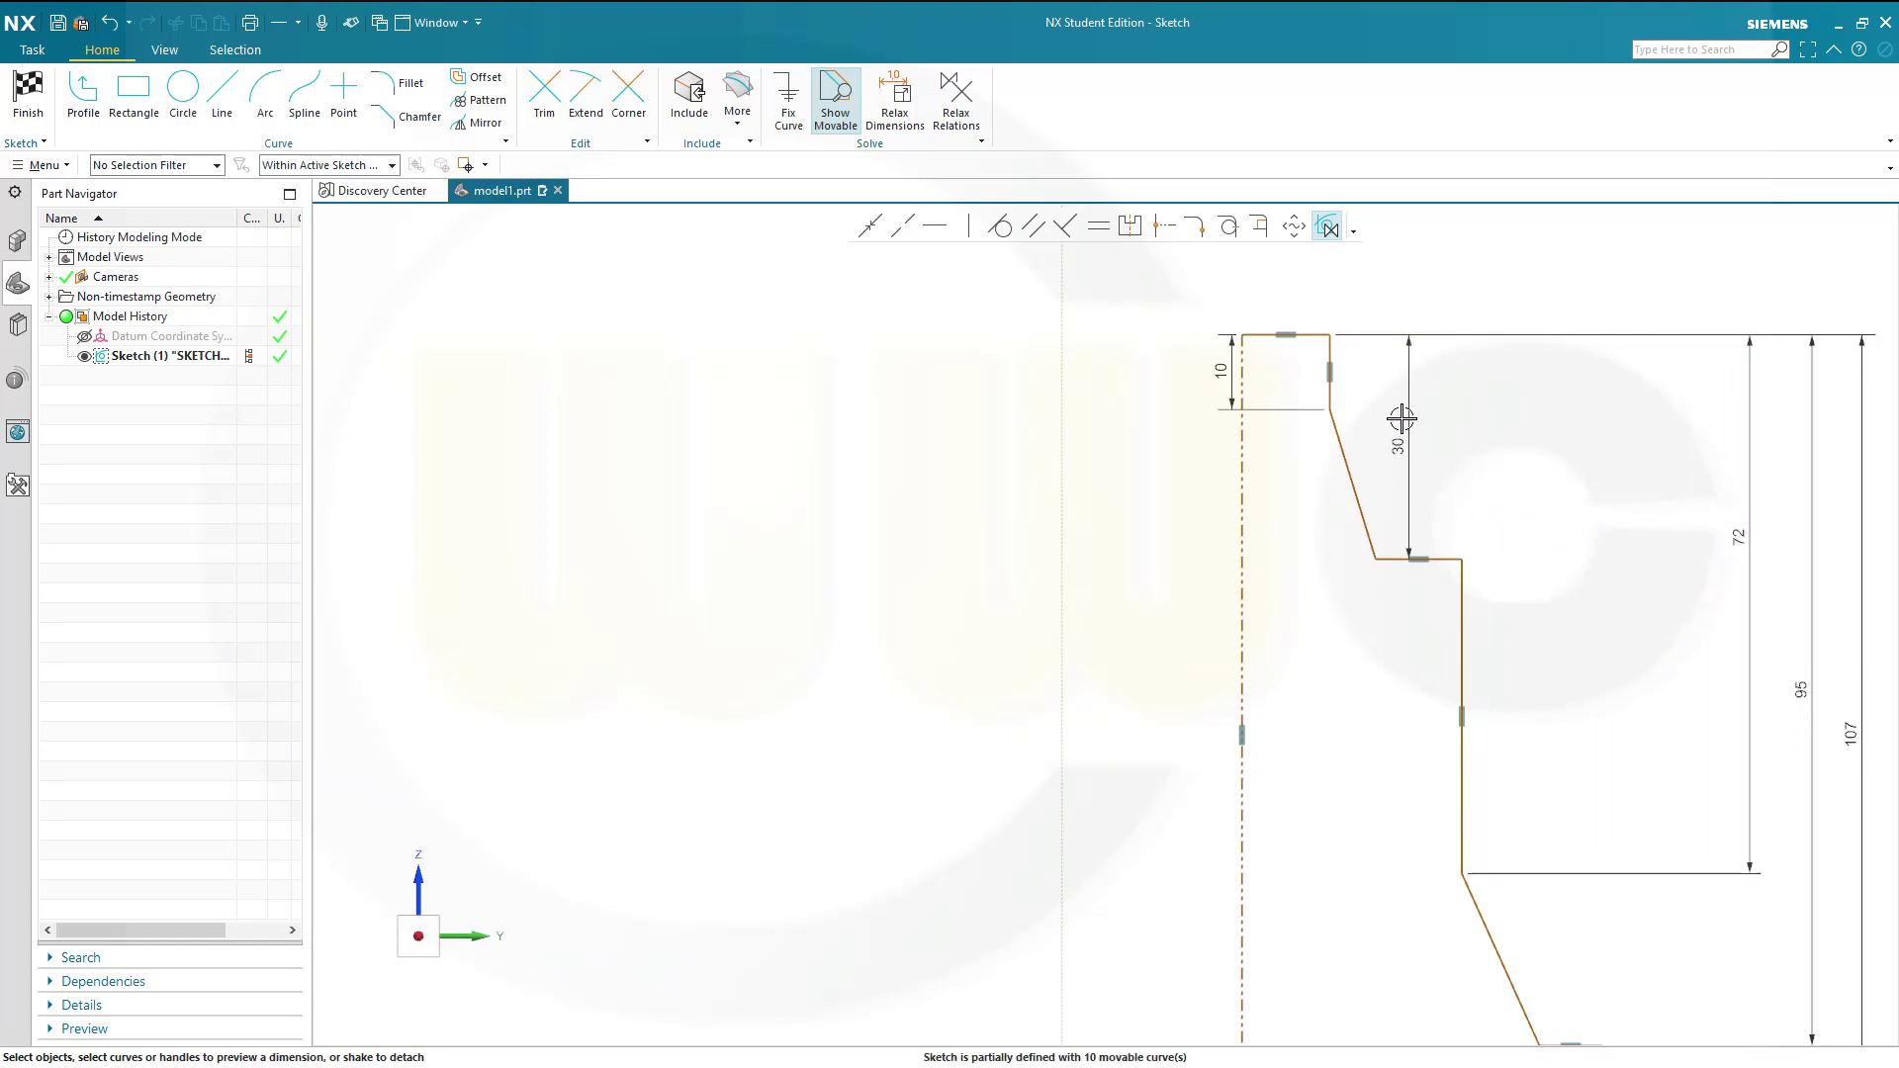
pyautogui.moveTo(1401, 420); pyautogui.dragTo(1679, 454)
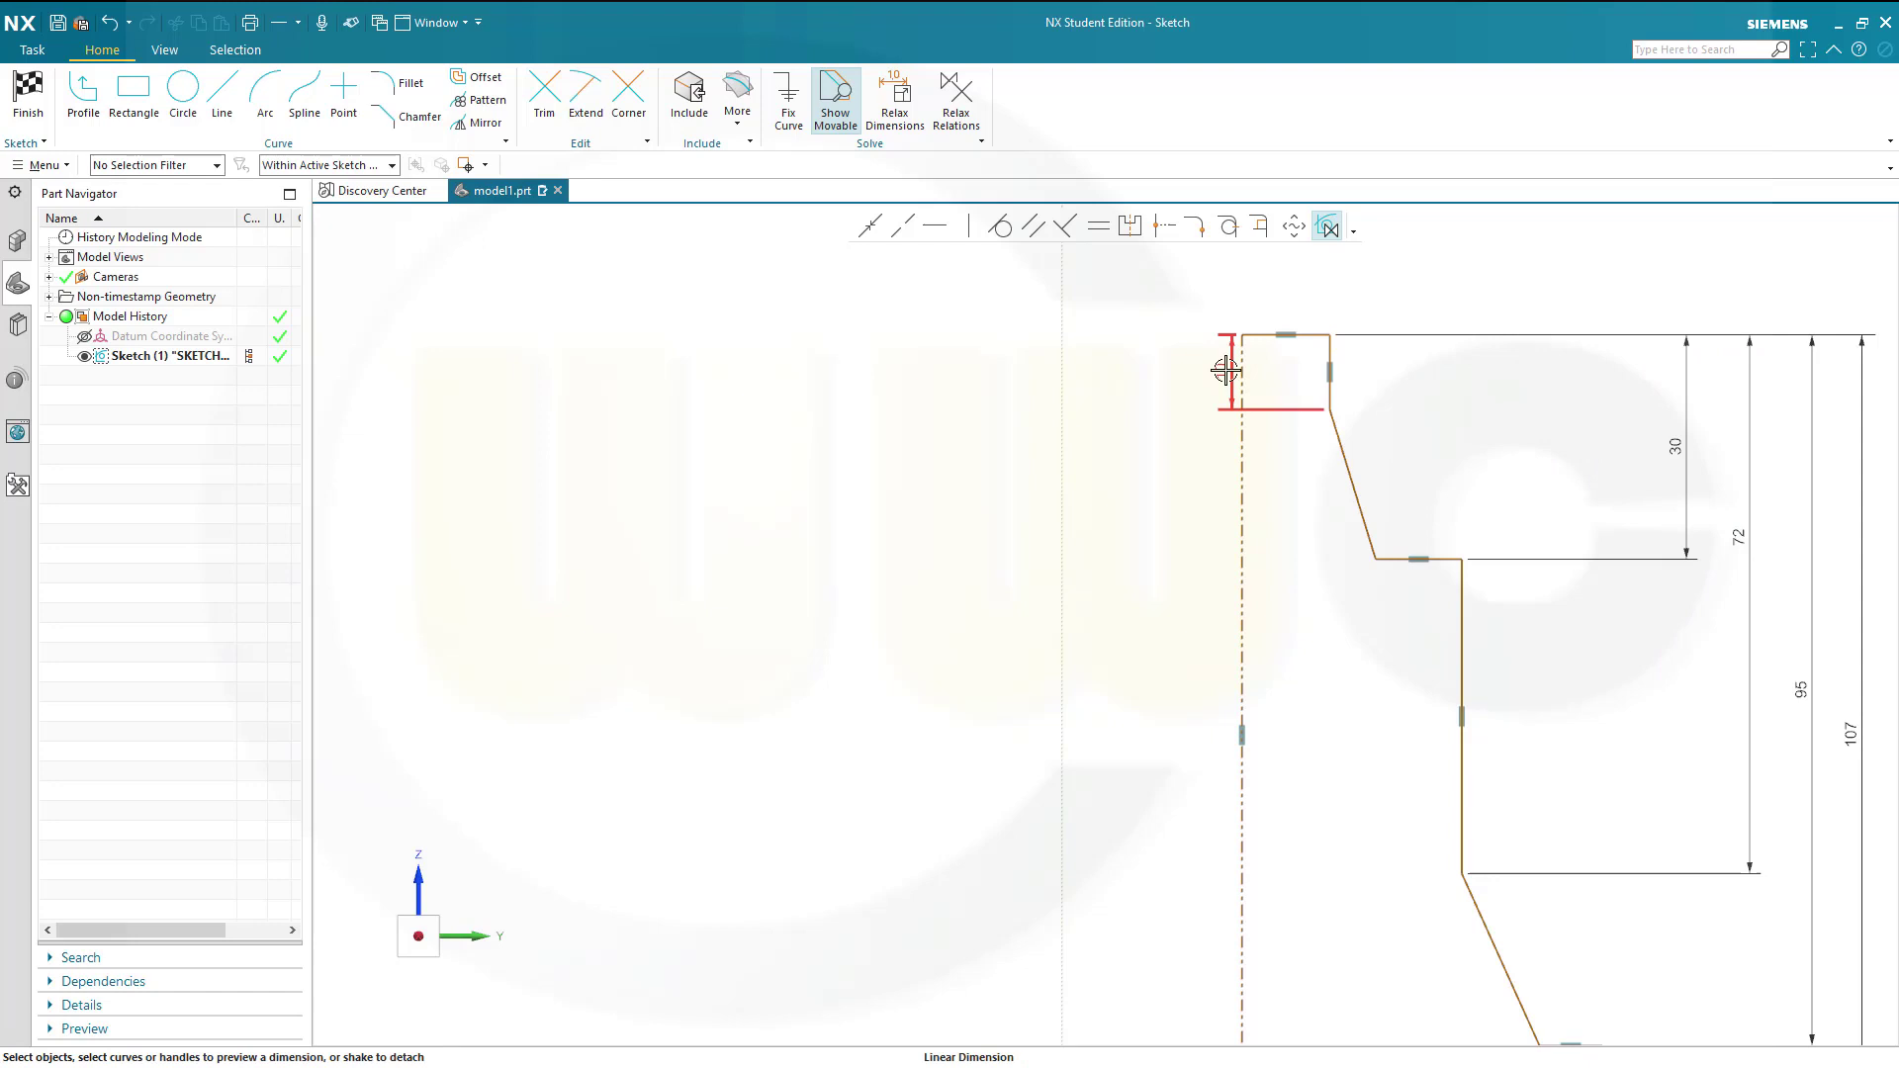
pyautogui.moveTo(1225, 370); pyautogui.dragTo(1609, 411)
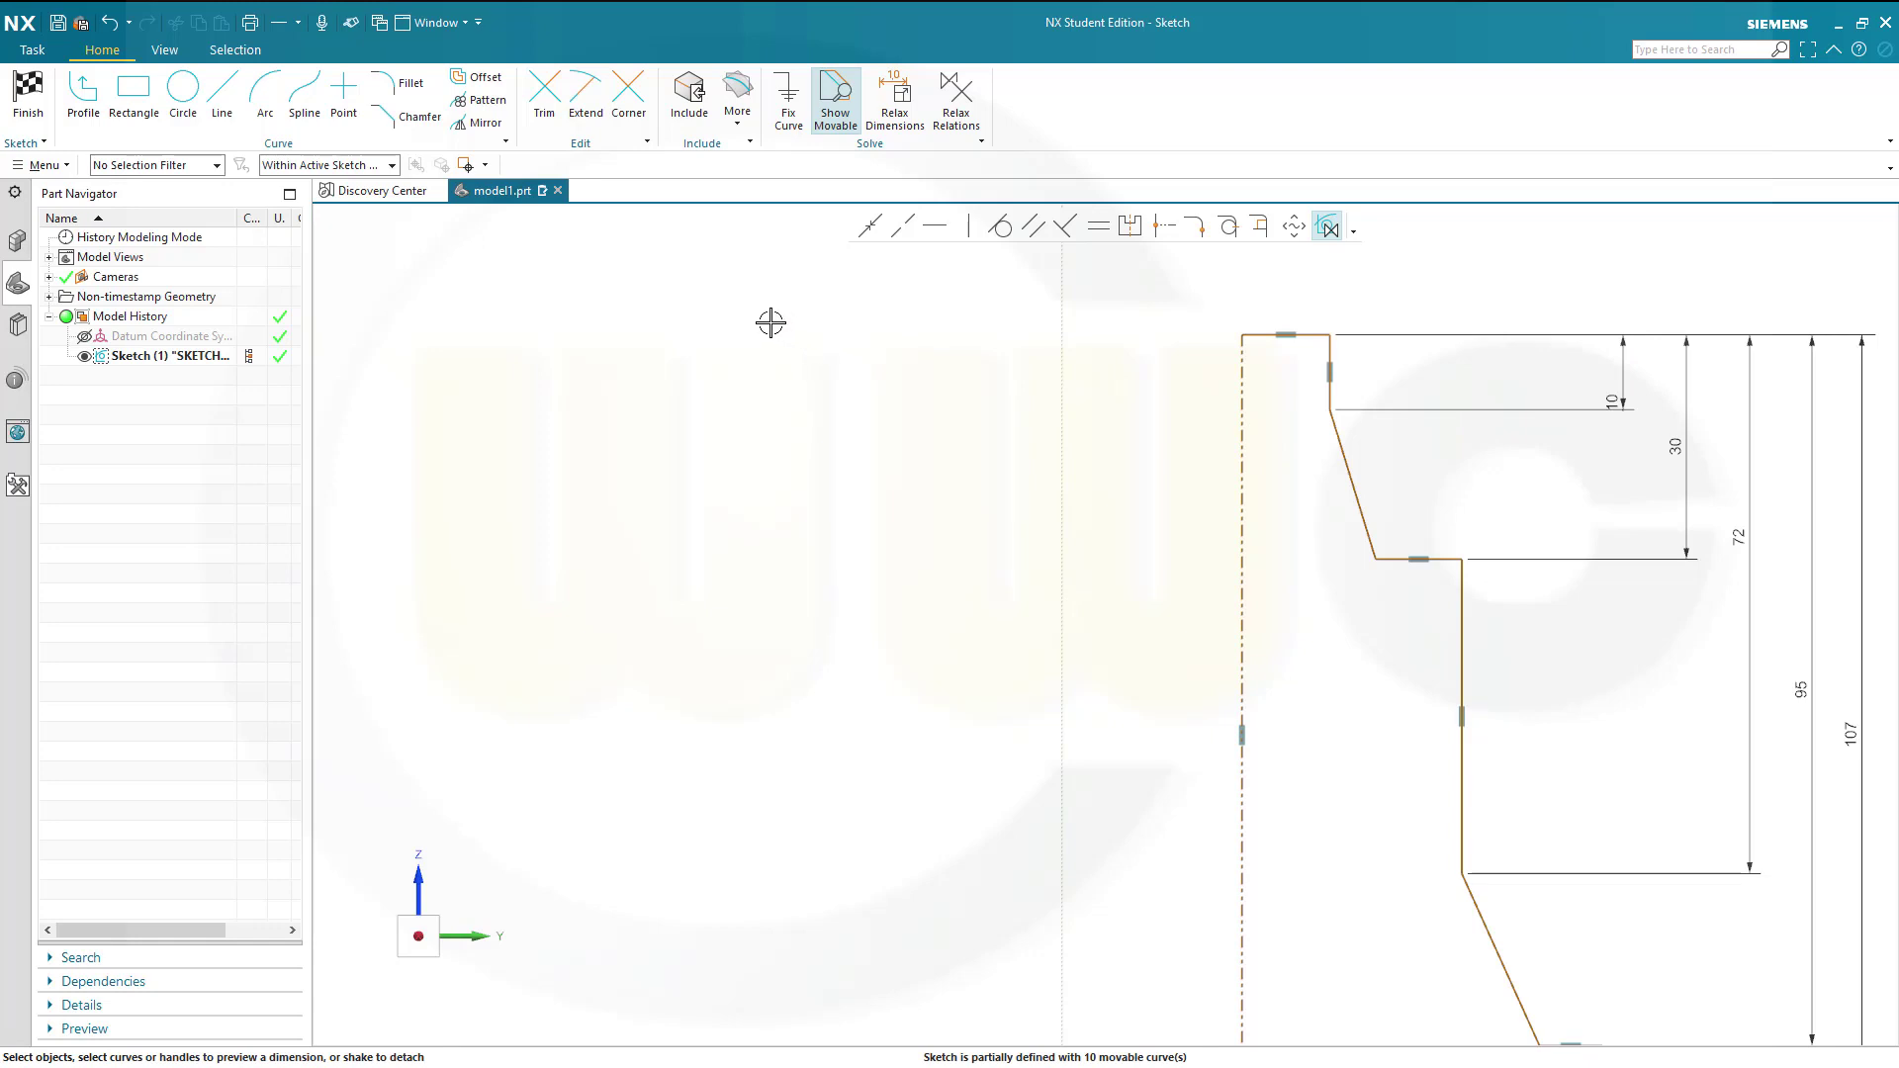
# Dimension the top step's width from the centreline and convert it to a Ø14 half diameter
pyautogui.click(1241, 405)
pyautogui.scroll(3, 1325, 351)
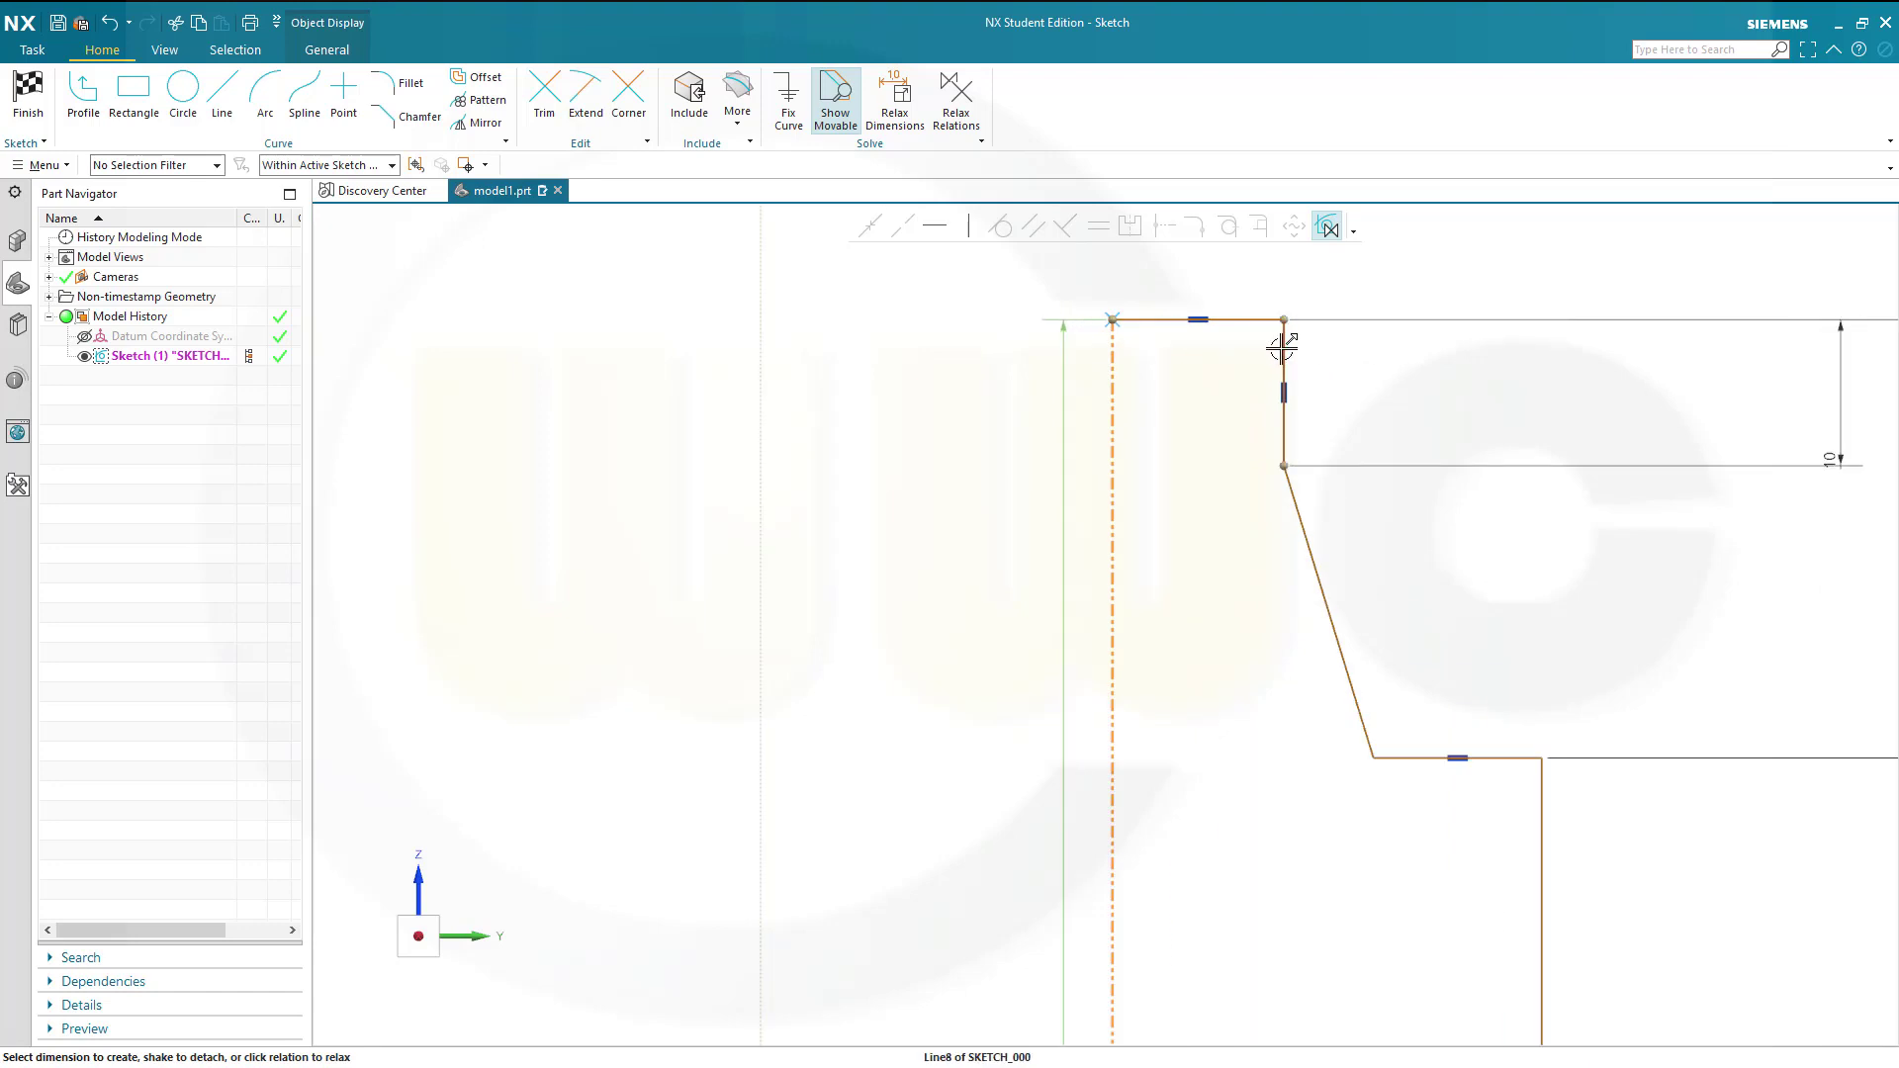
pyautogui.click(1283, 348)
pyautogui.click(1197, 359)
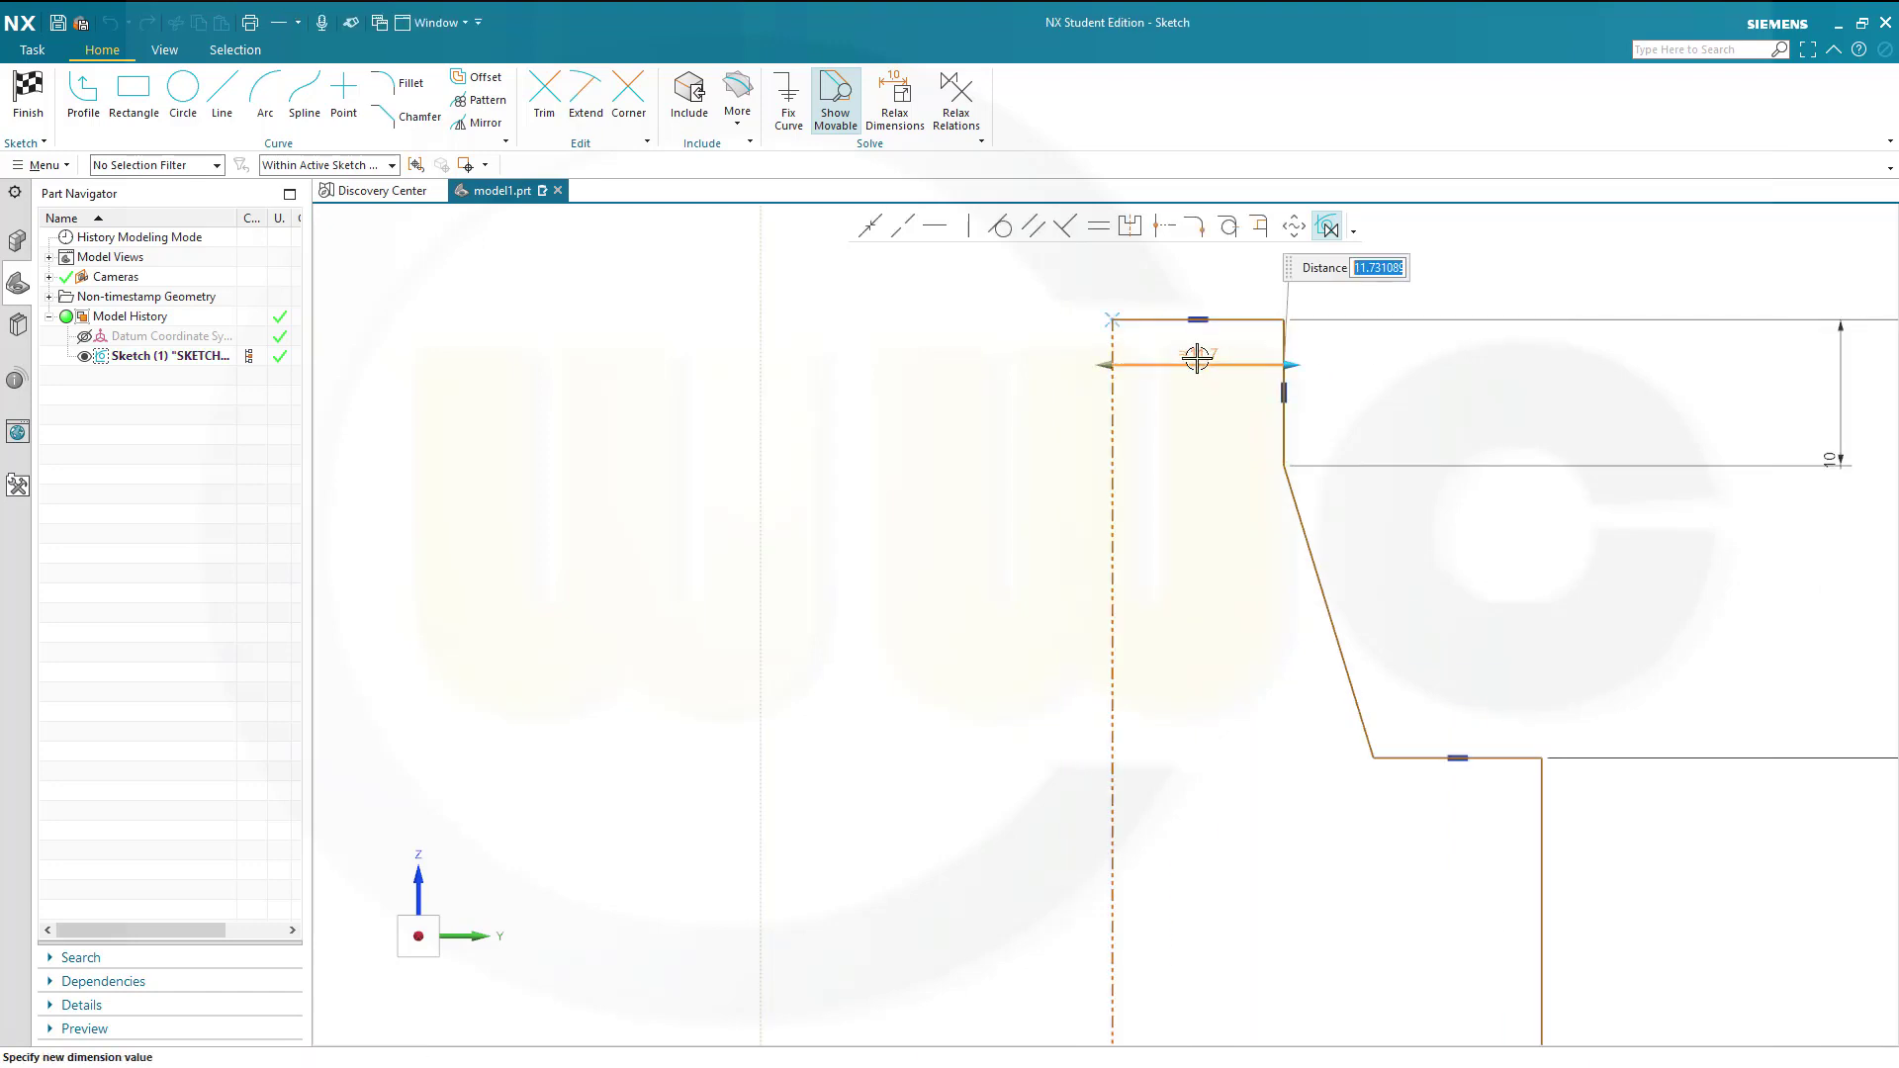
pyautogui.rightClick(1197, 359)
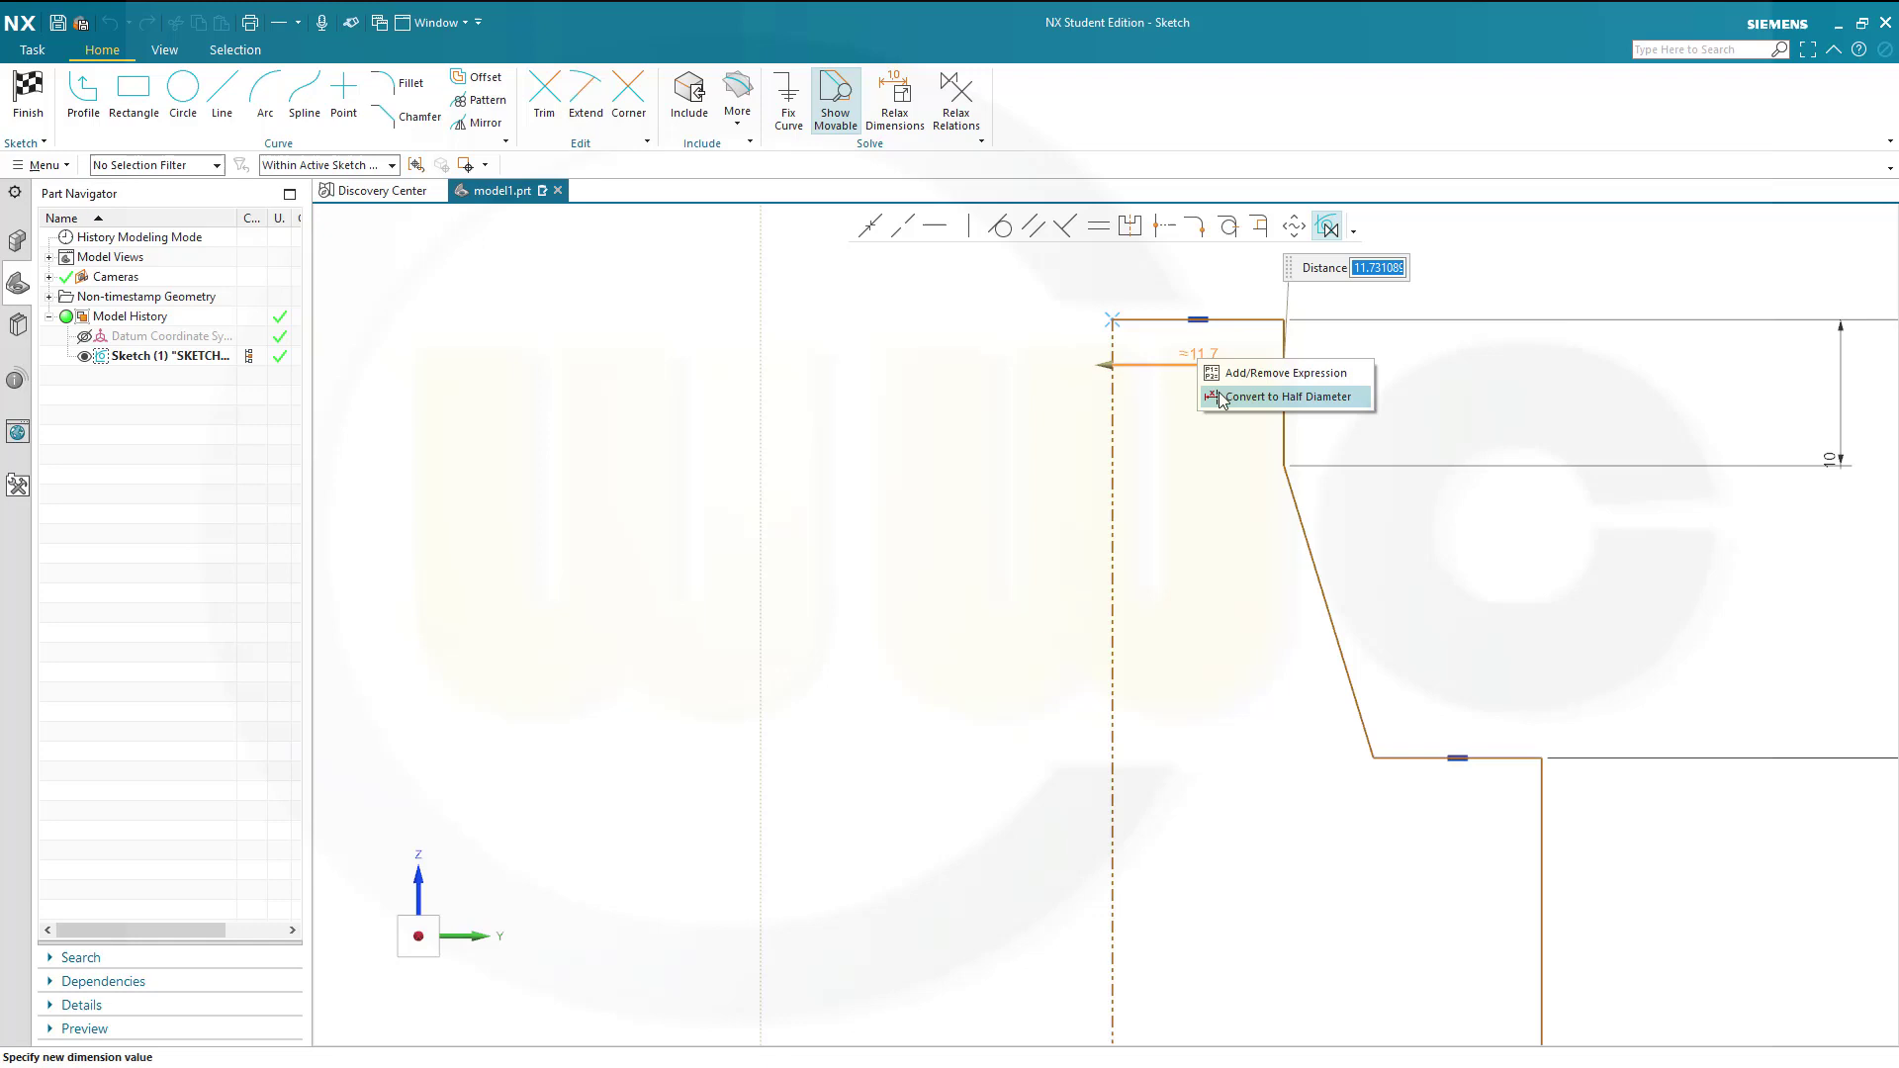
pyautogui.click(1222, 396)
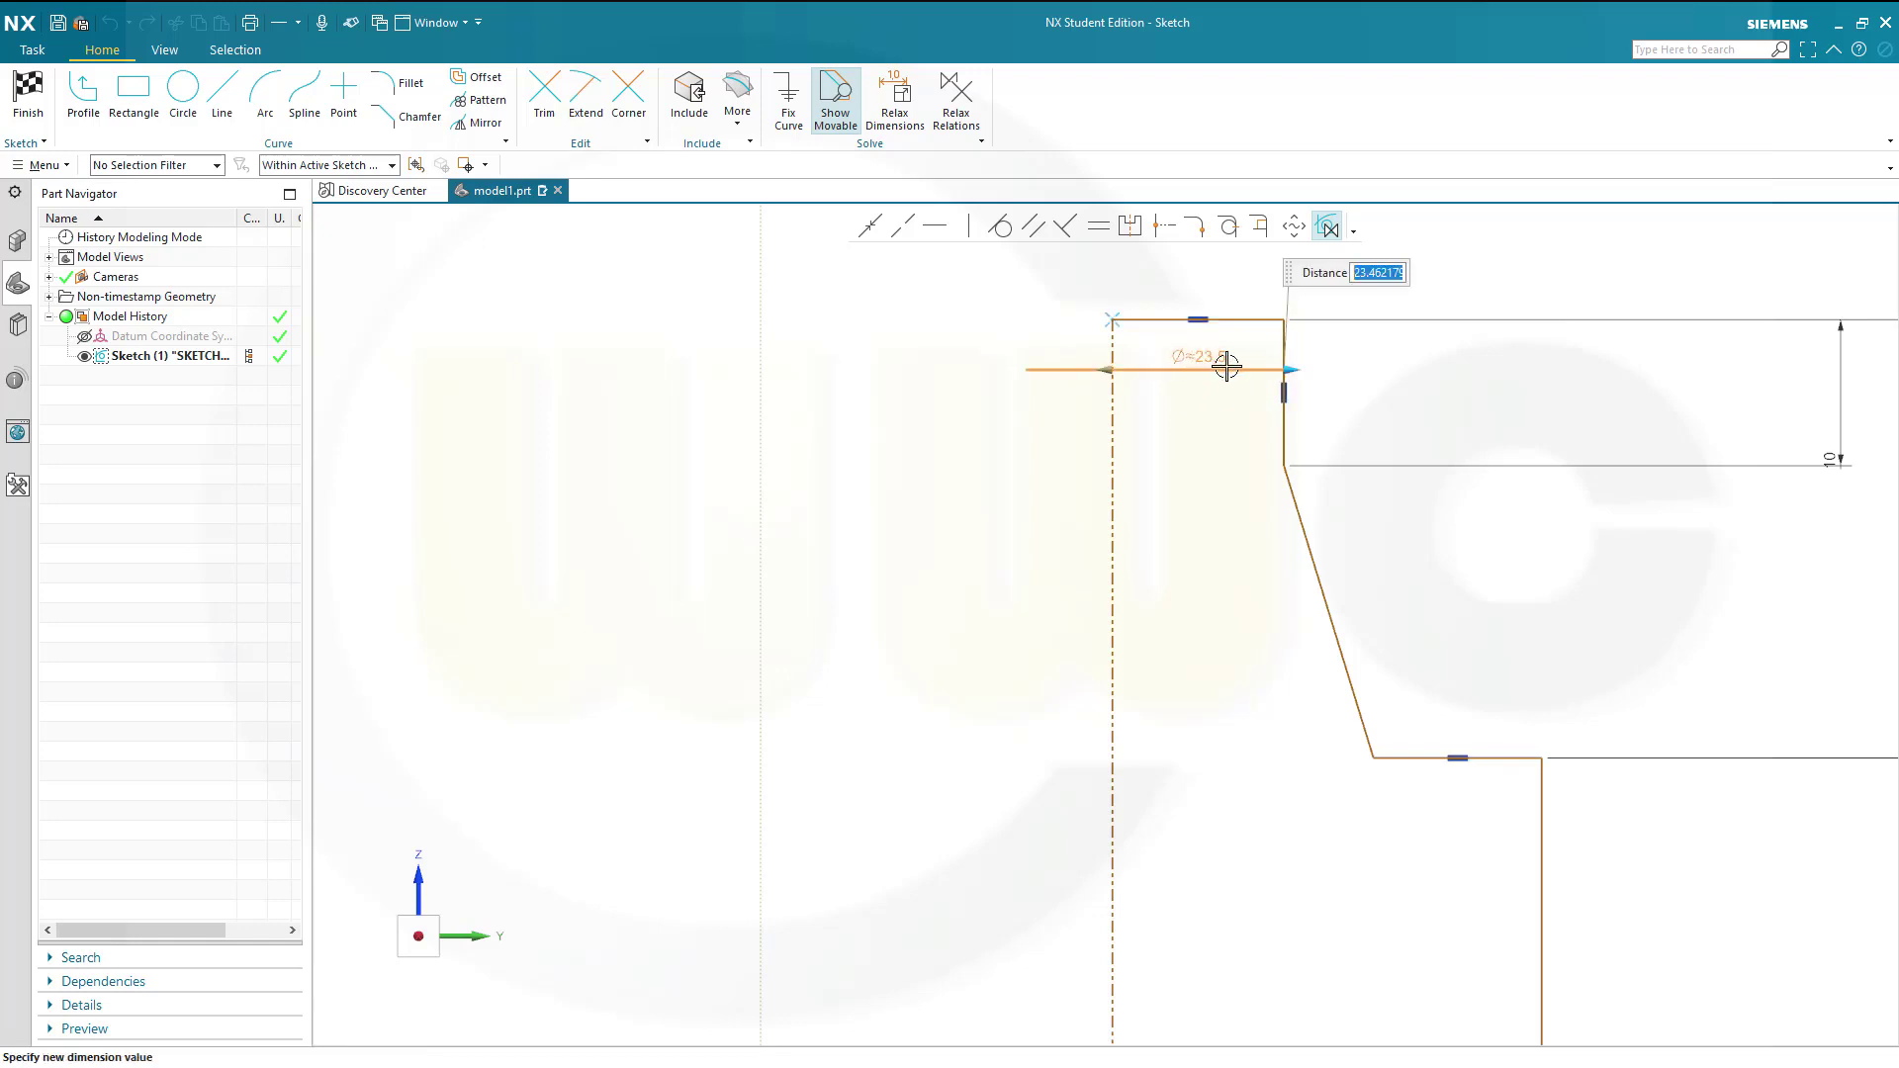
pyautogui.press('Return')
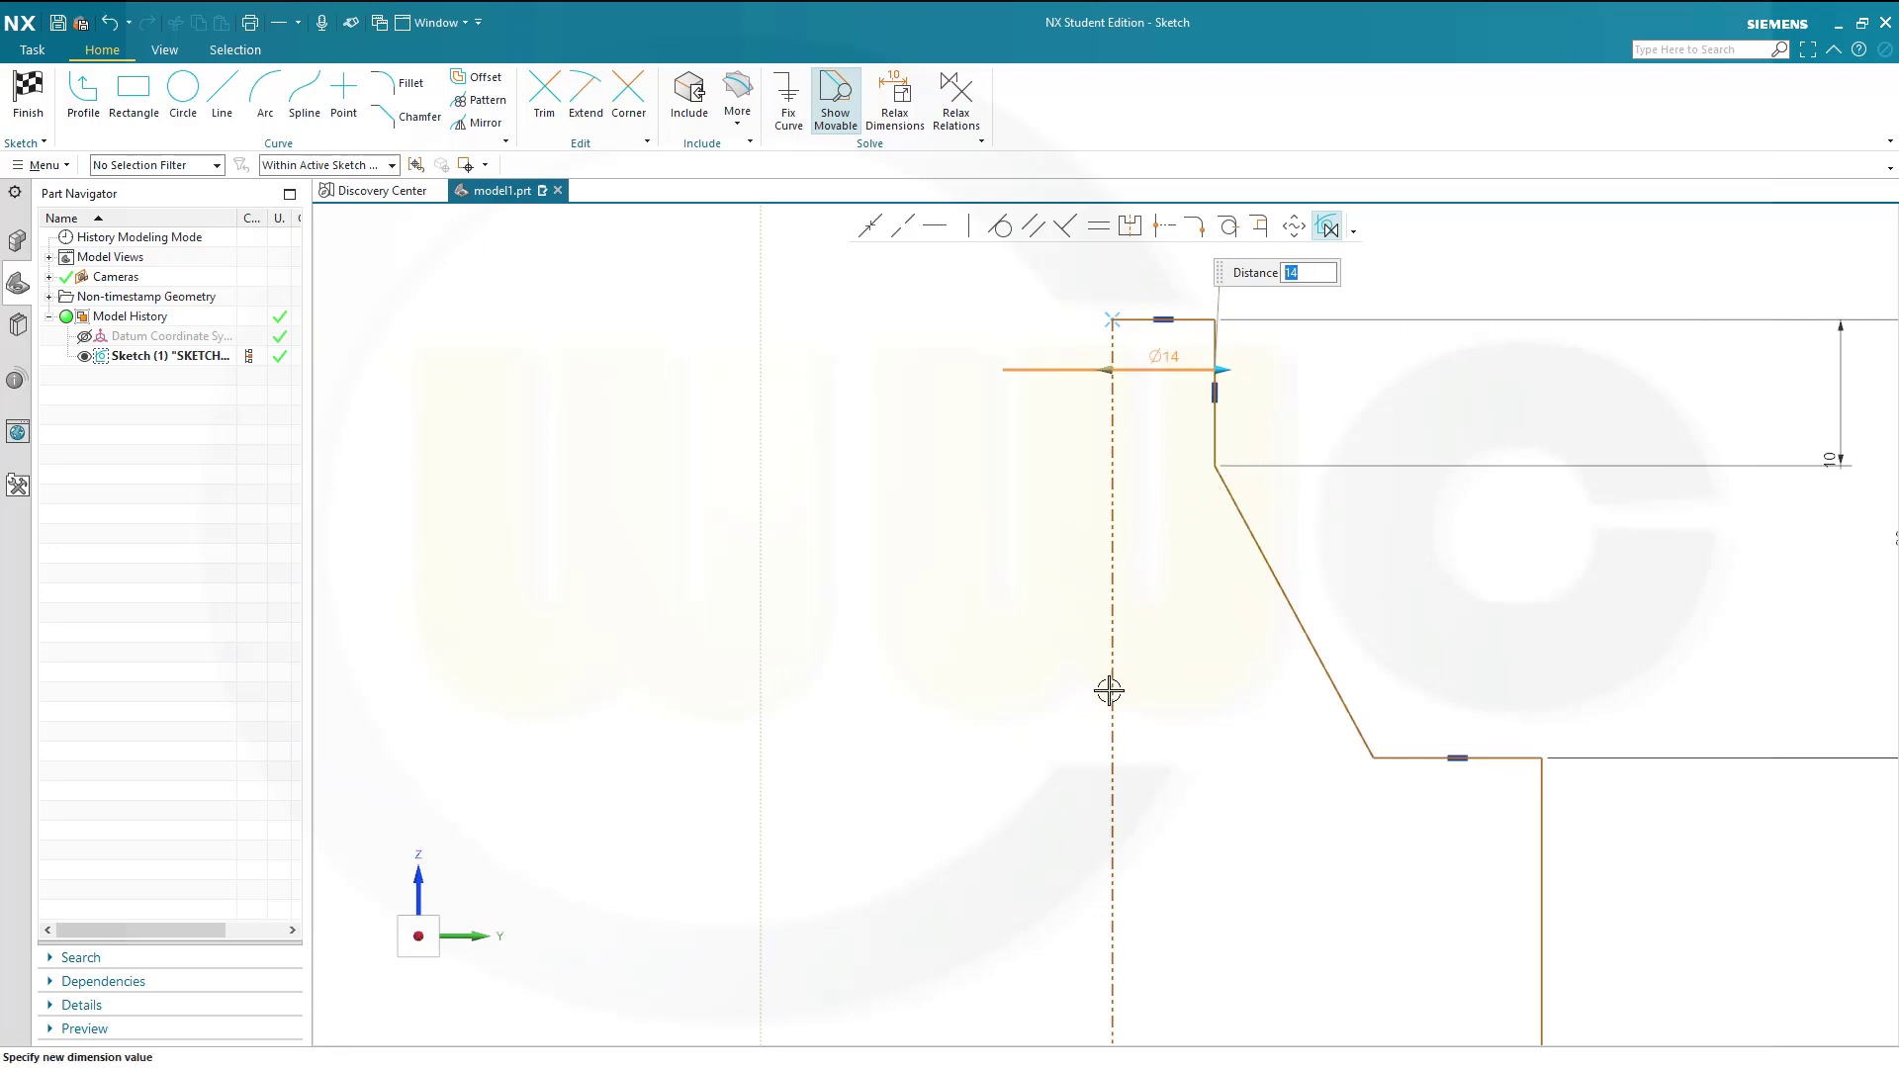
pyautogui.press('Escape')
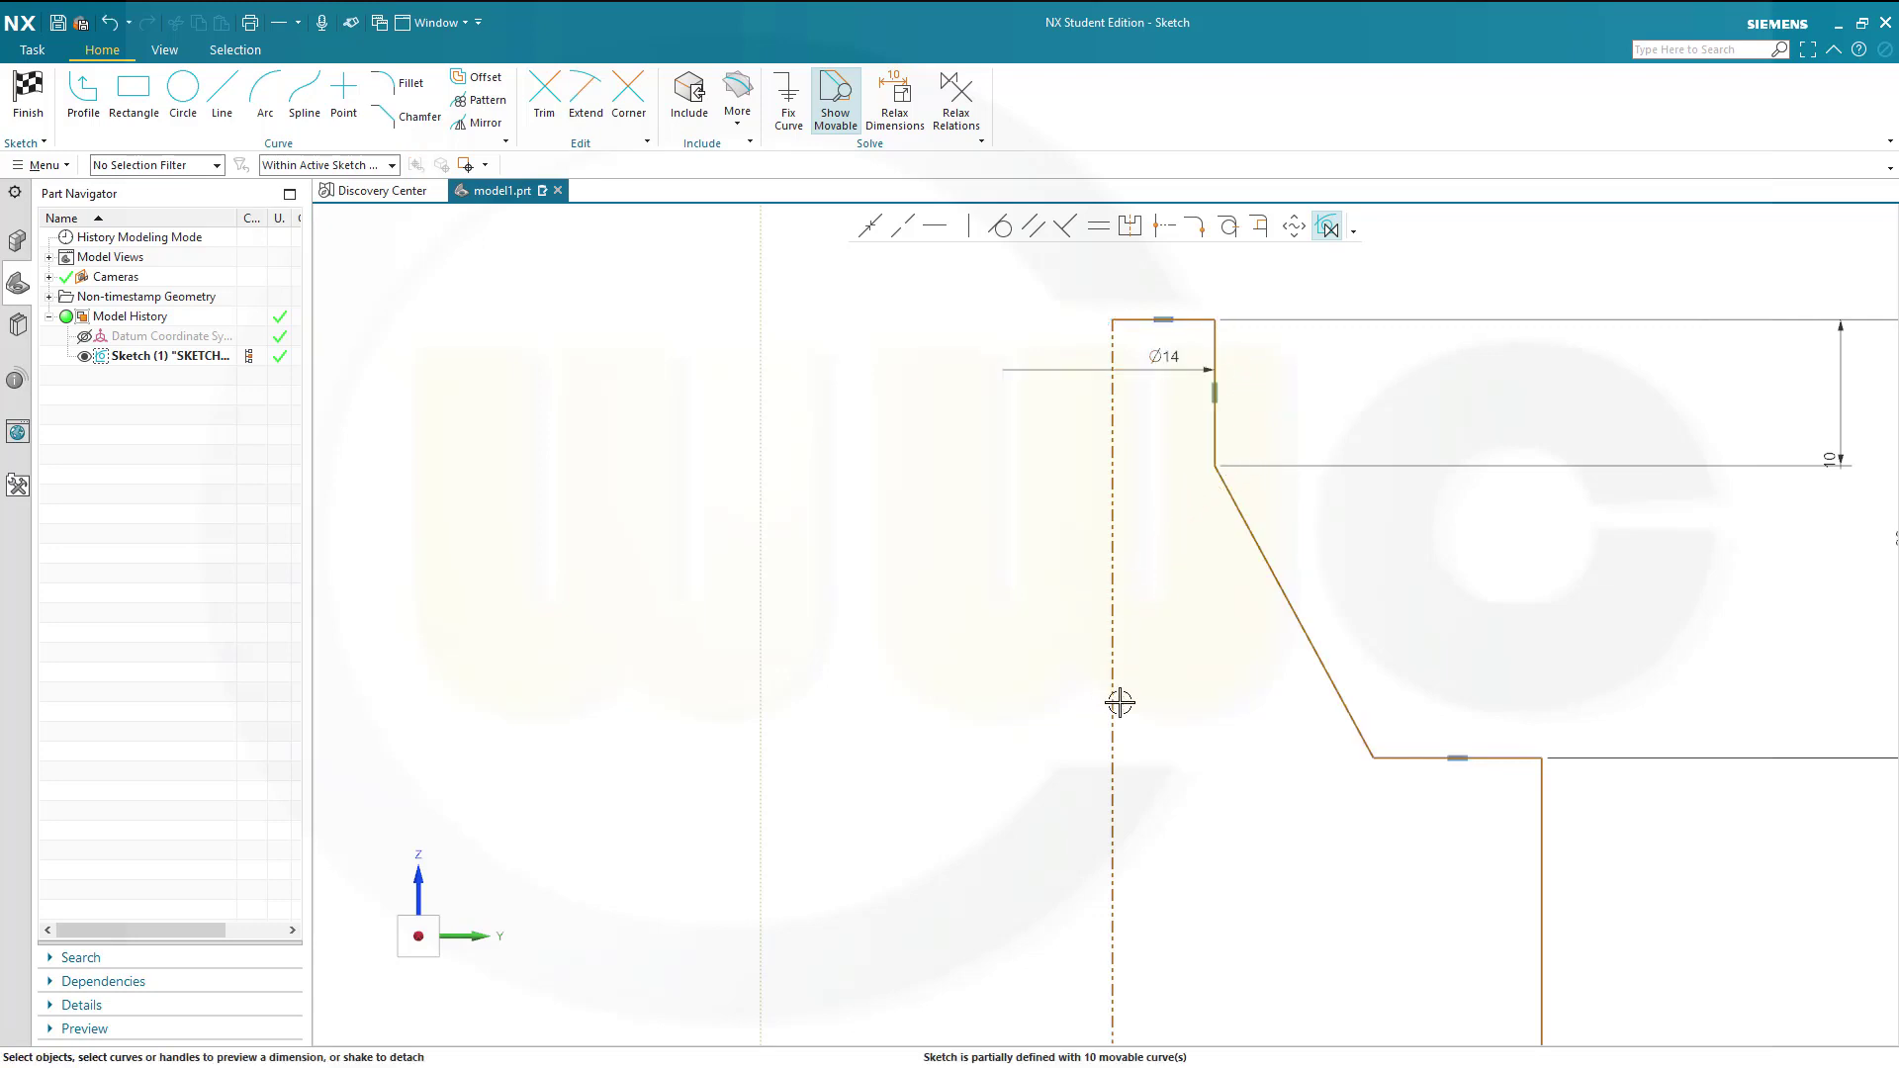
# Add a Ø24 diameter from the centreline to the first slope's lower corner
pyautogui.click(1372, 759)
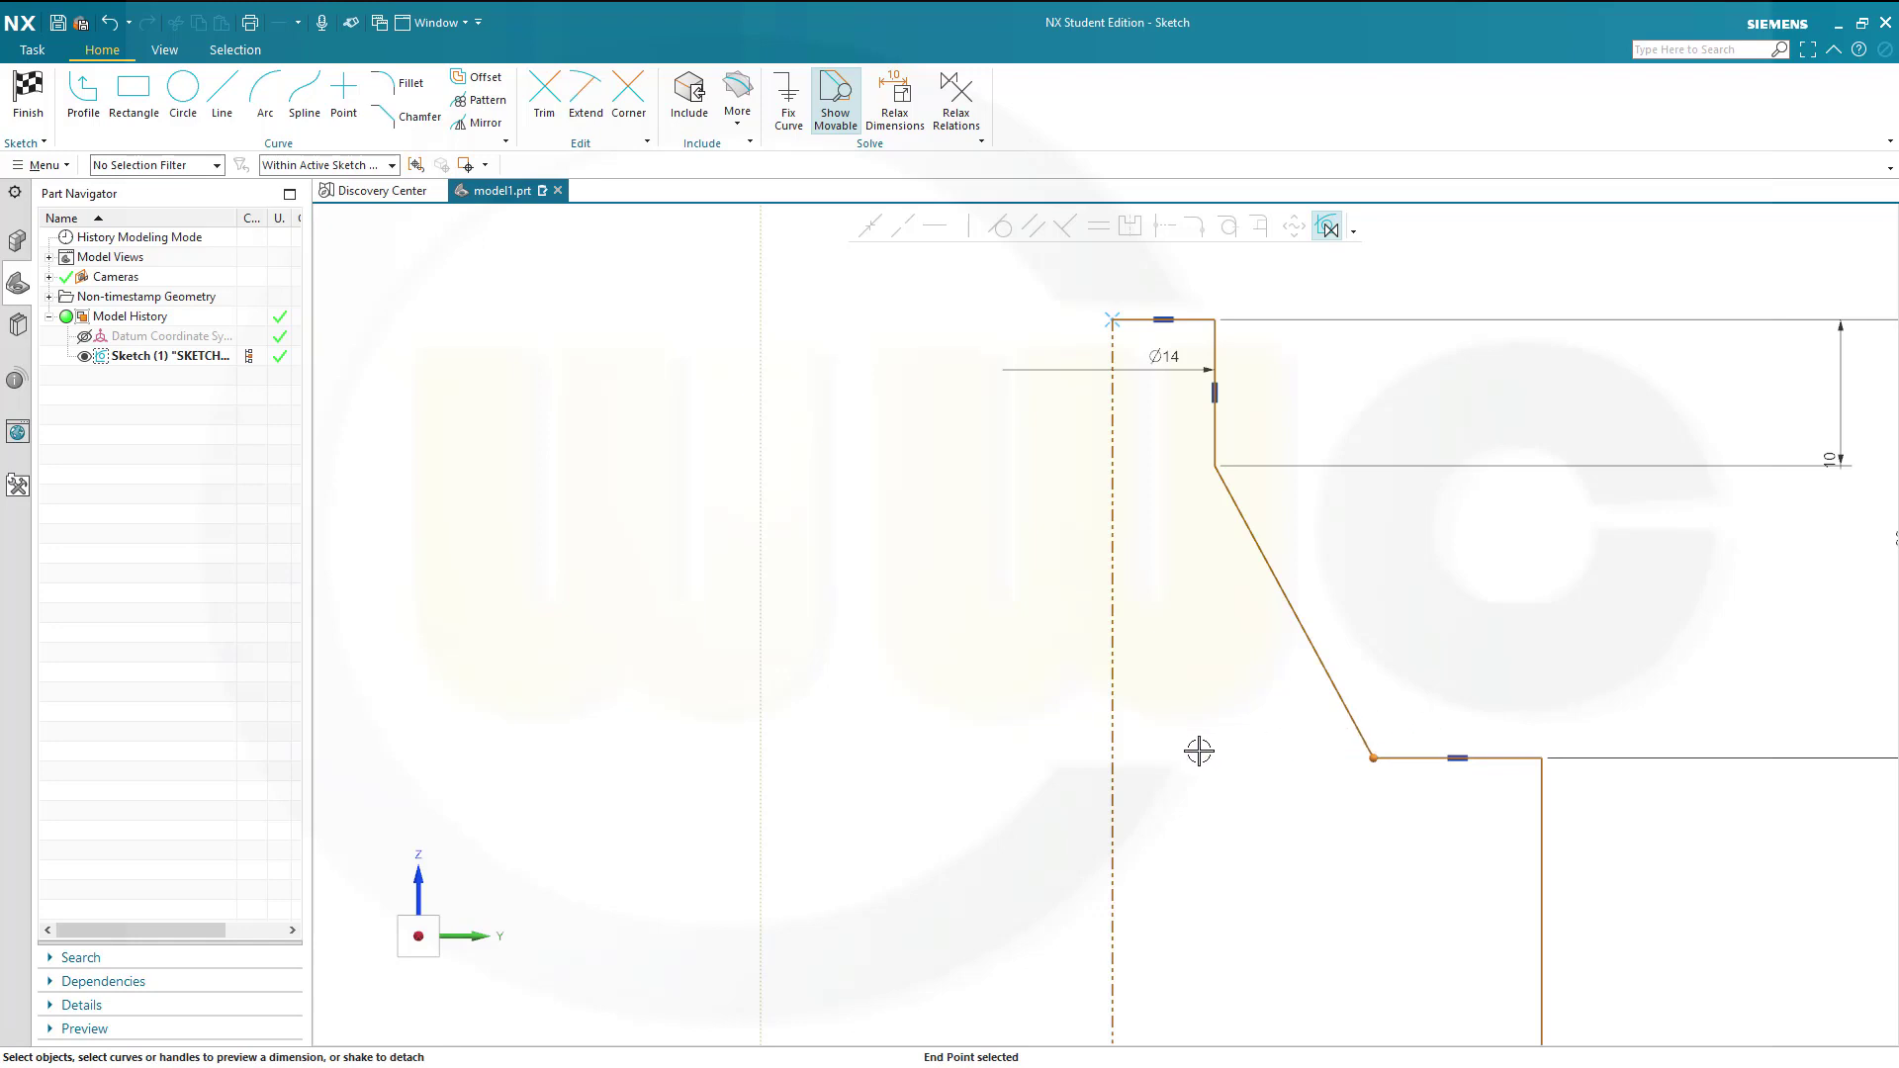
pyautogui.click(1112, 776)
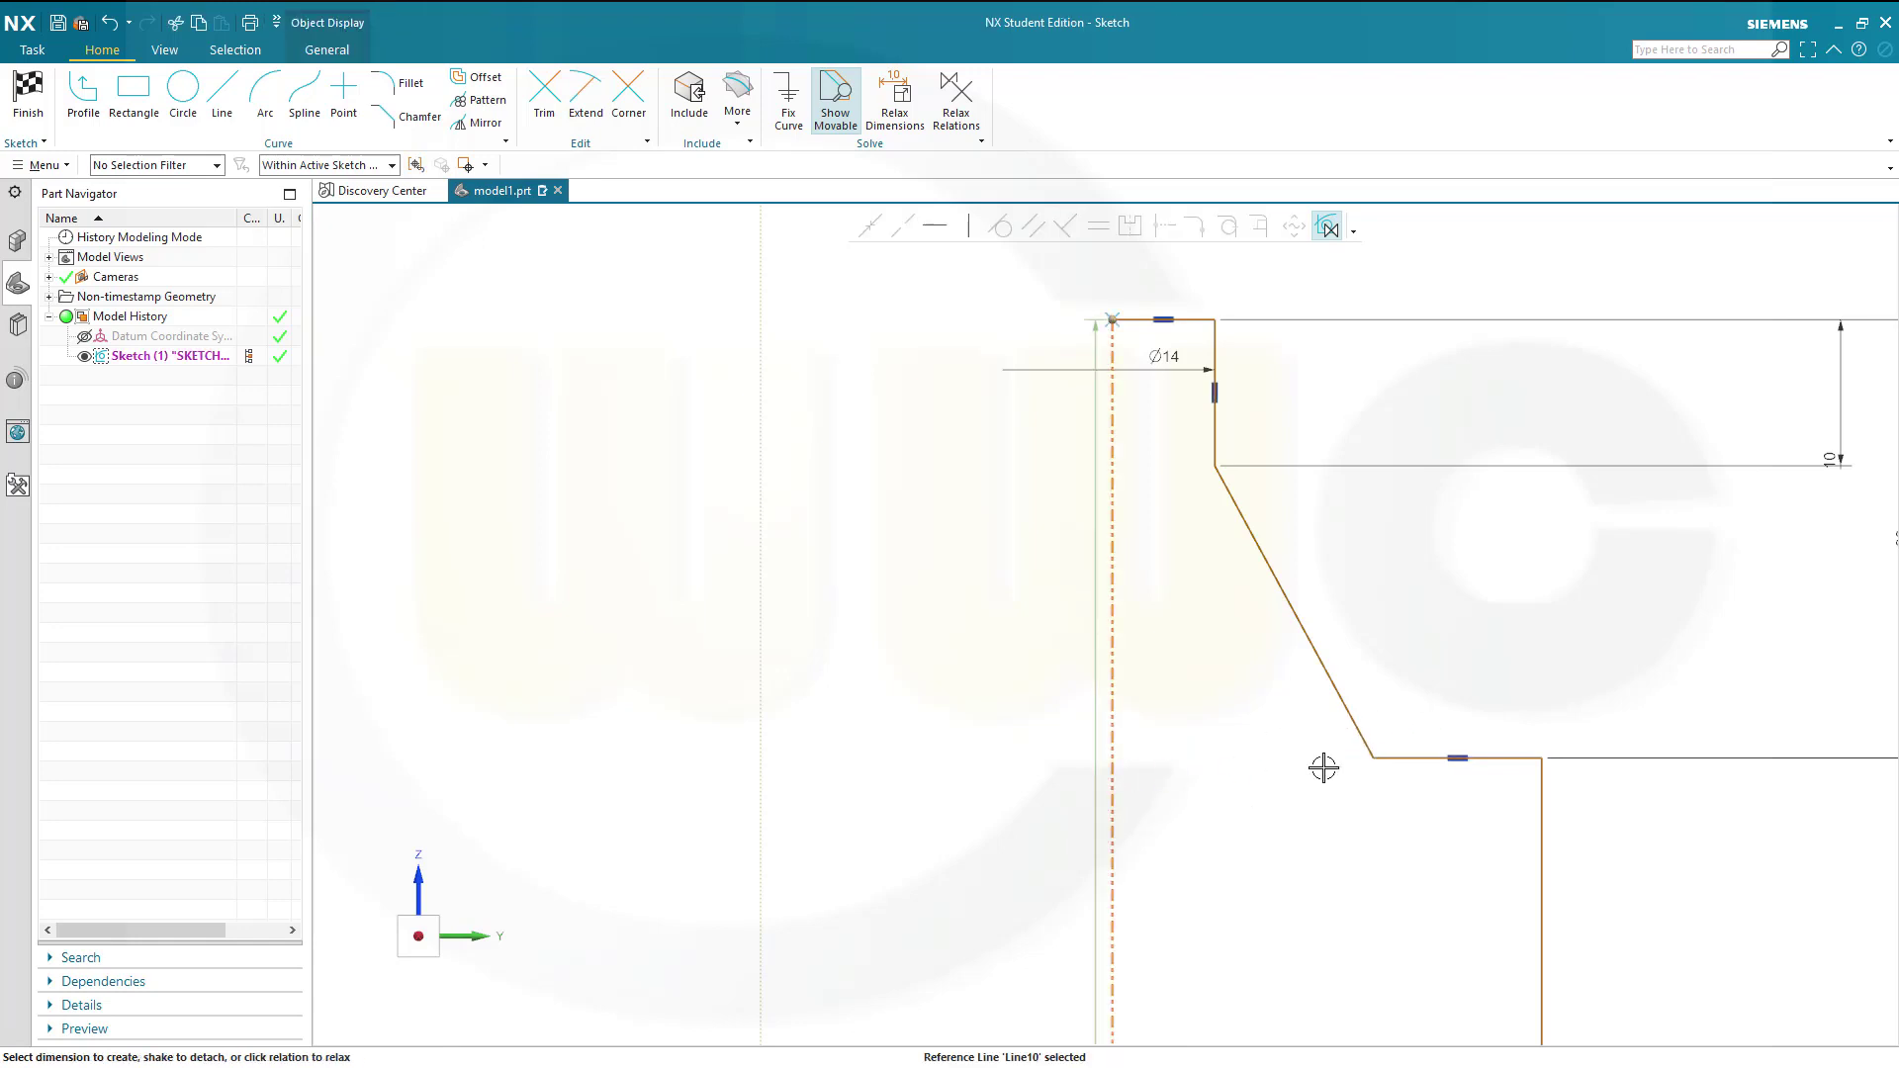
pyautogui.click(1373, 758)
pyautogui.click(1642, 252)
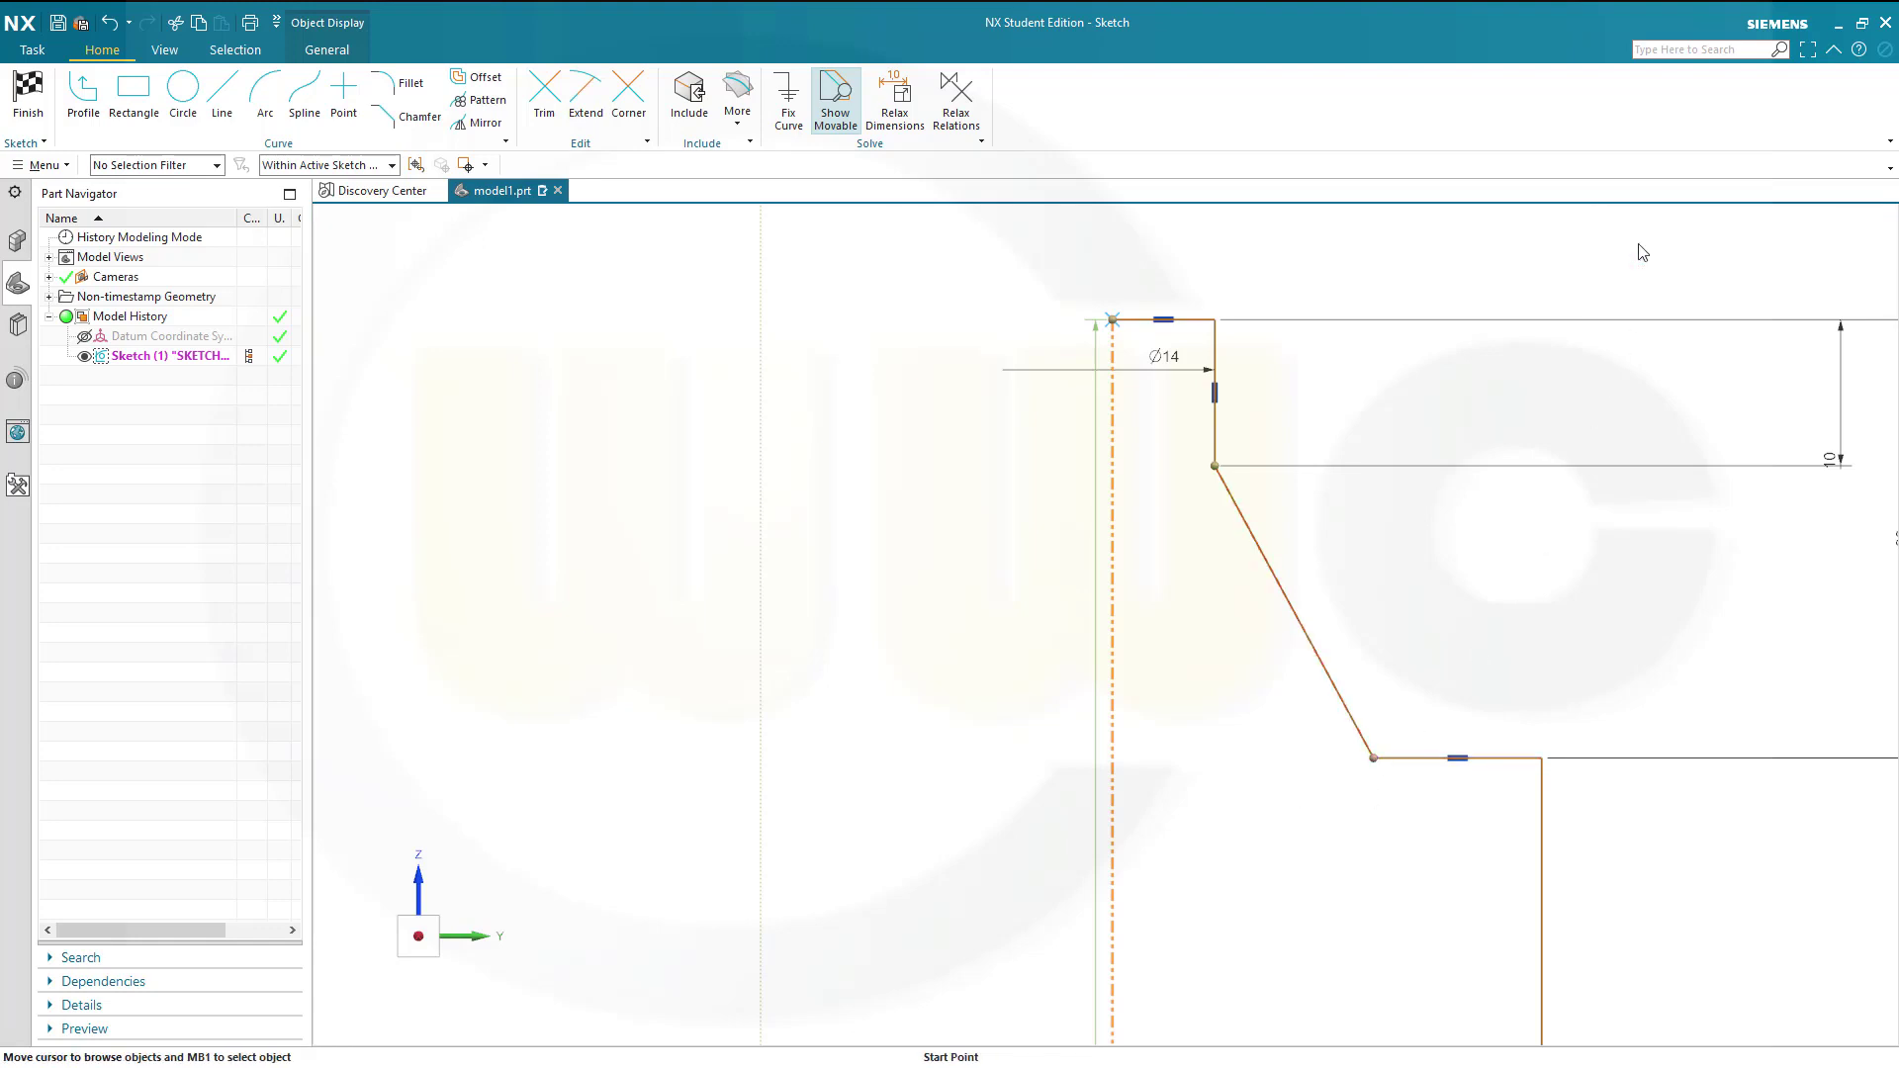
pyautogui.click(1342, 766)
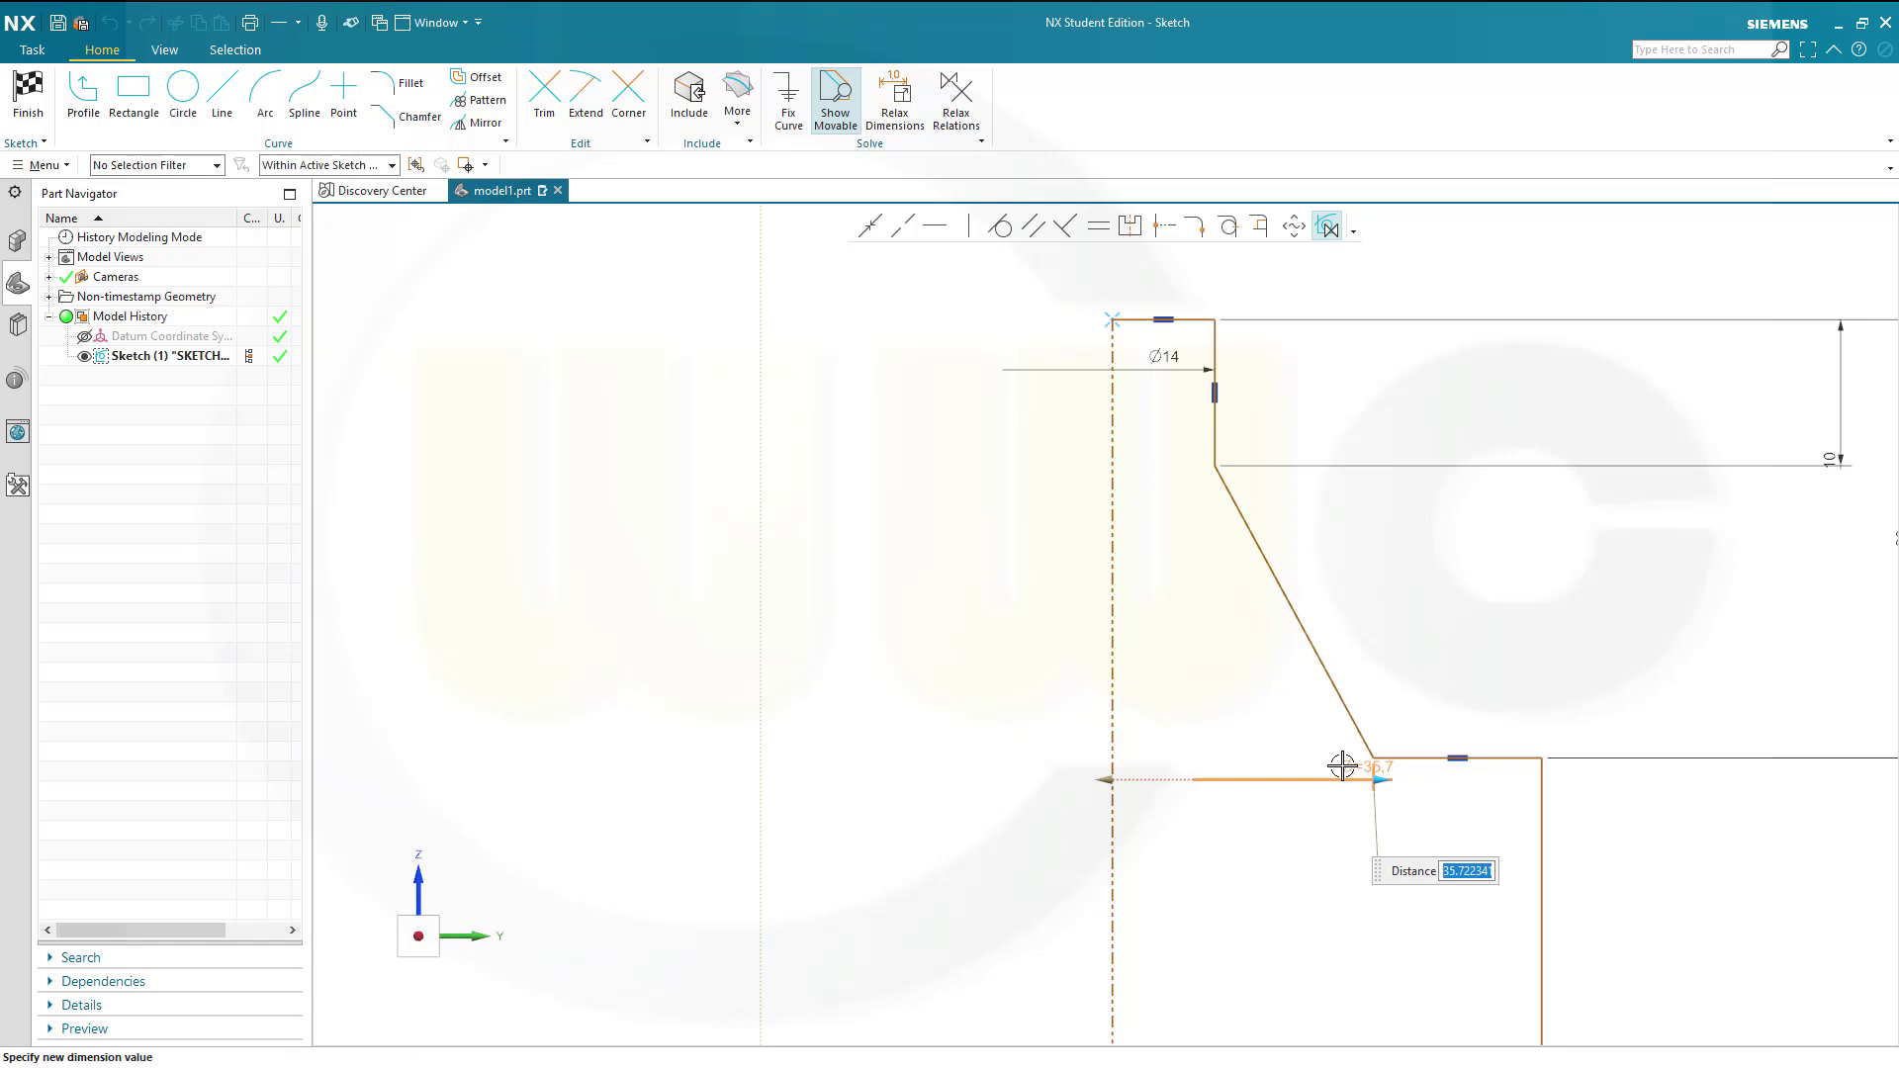
pyautogui.write('24')
pyautogui.press('Return')
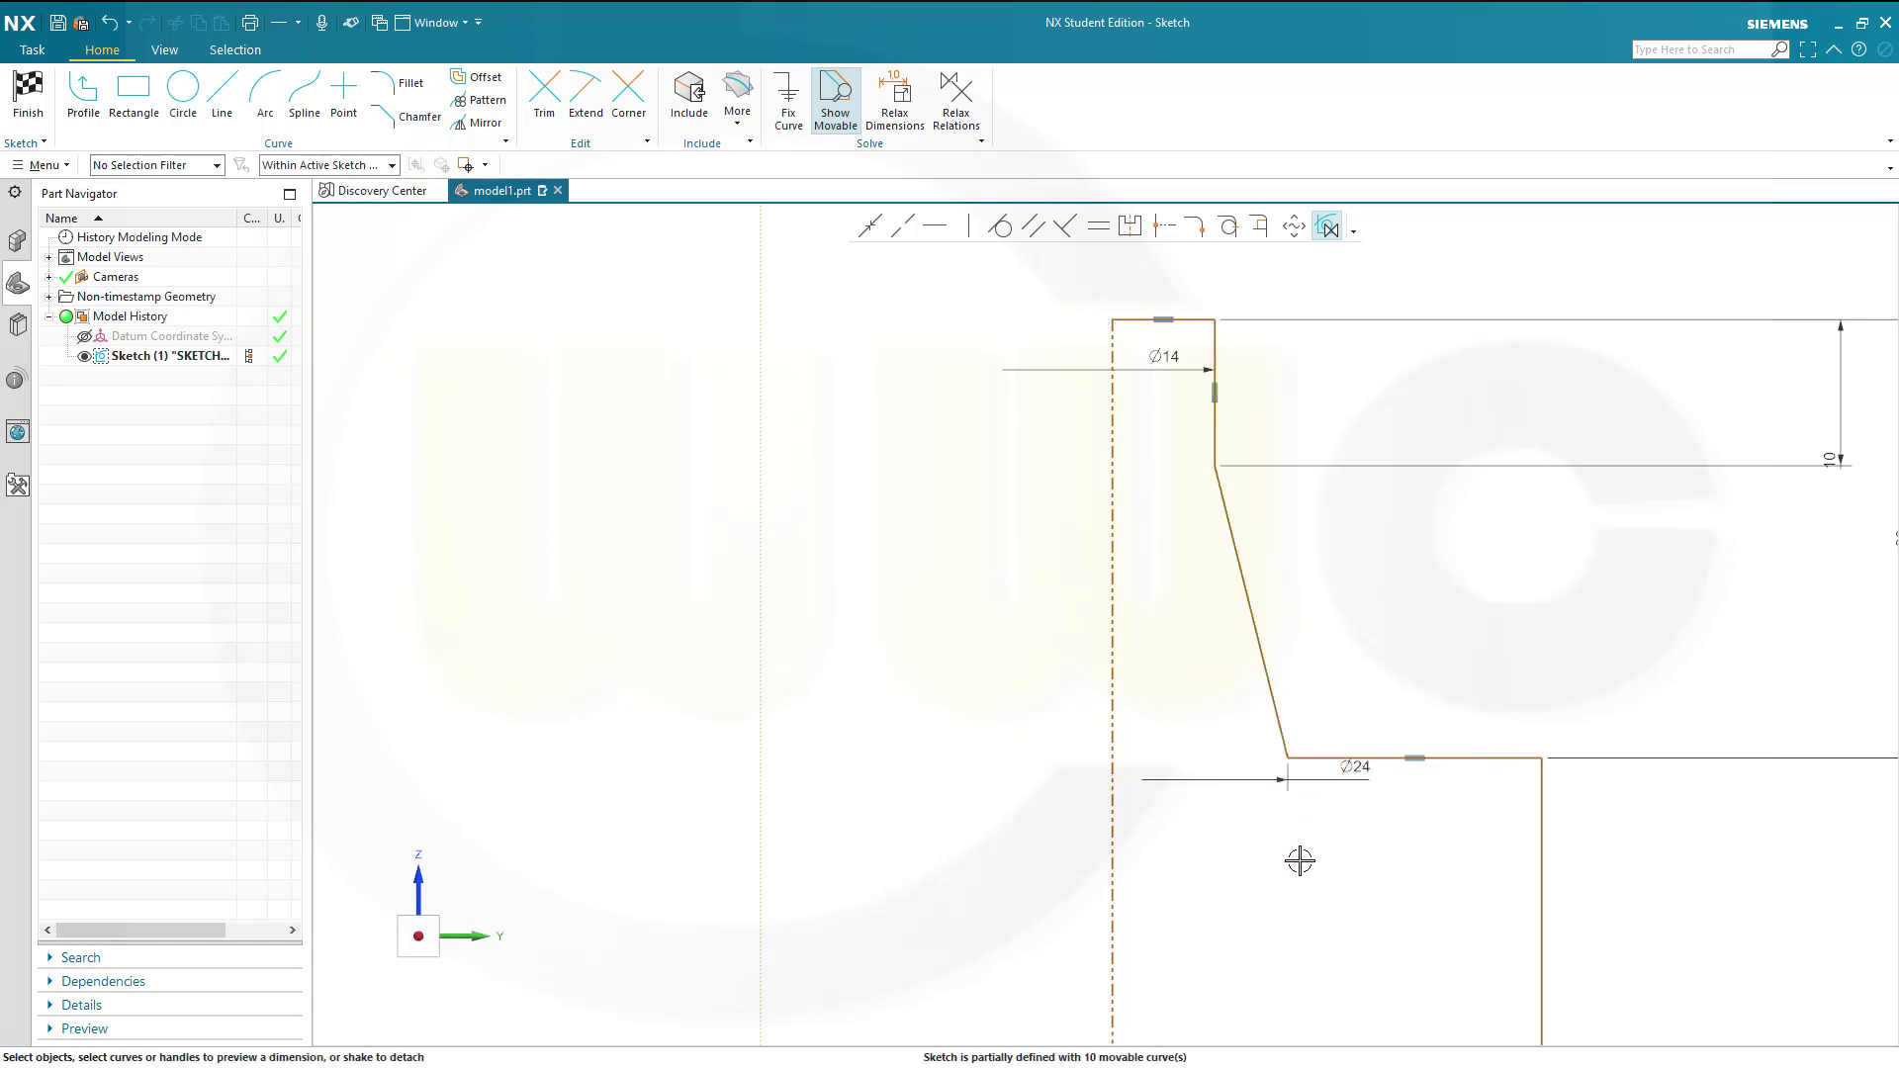
# Add a Ø28 diameter from the centreline to the long vertical line
pyautogui.scroll(-2, 1302, 861)
pyautogui.keyDown('shift'); pyautogui.moveTo(1336, 924); pyautogui.dragTo(1276, 589, button='middle'); pyautogui.keyUp('shift')
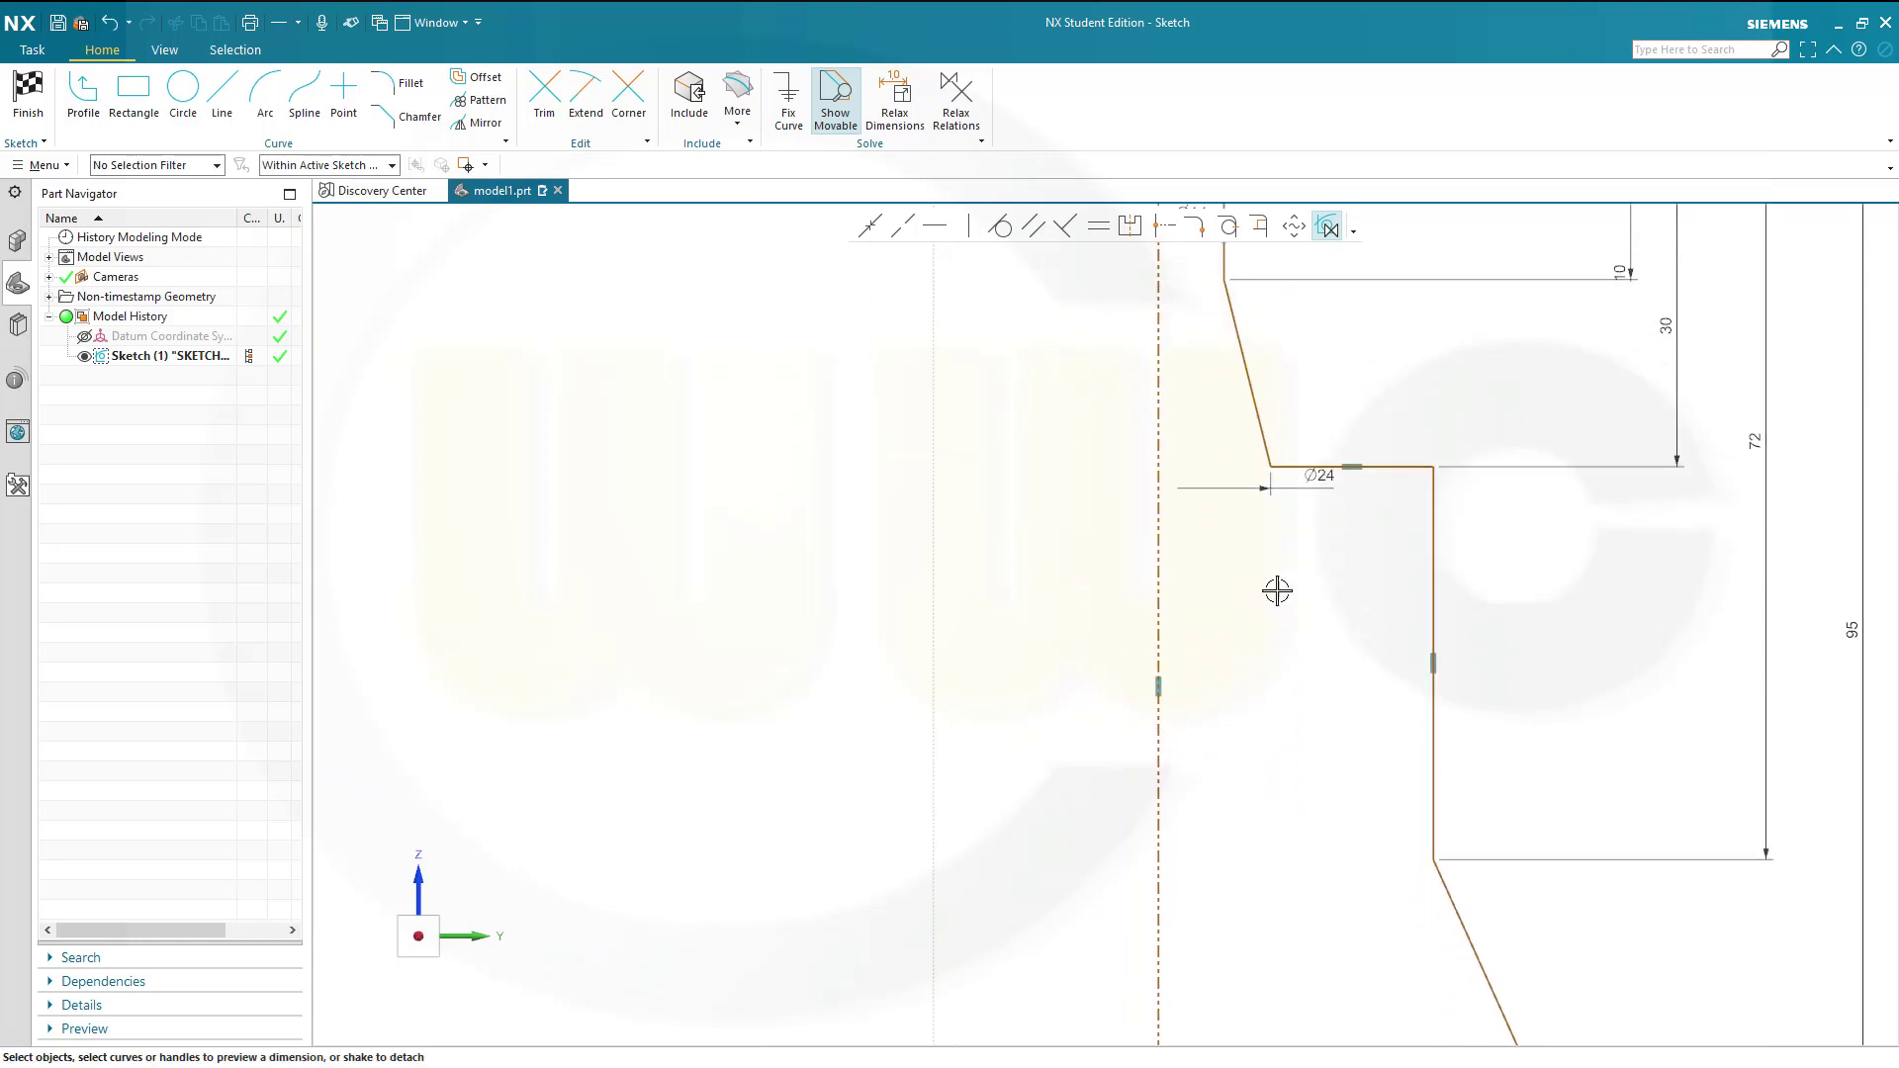
pyautogui.click(1158, 778)
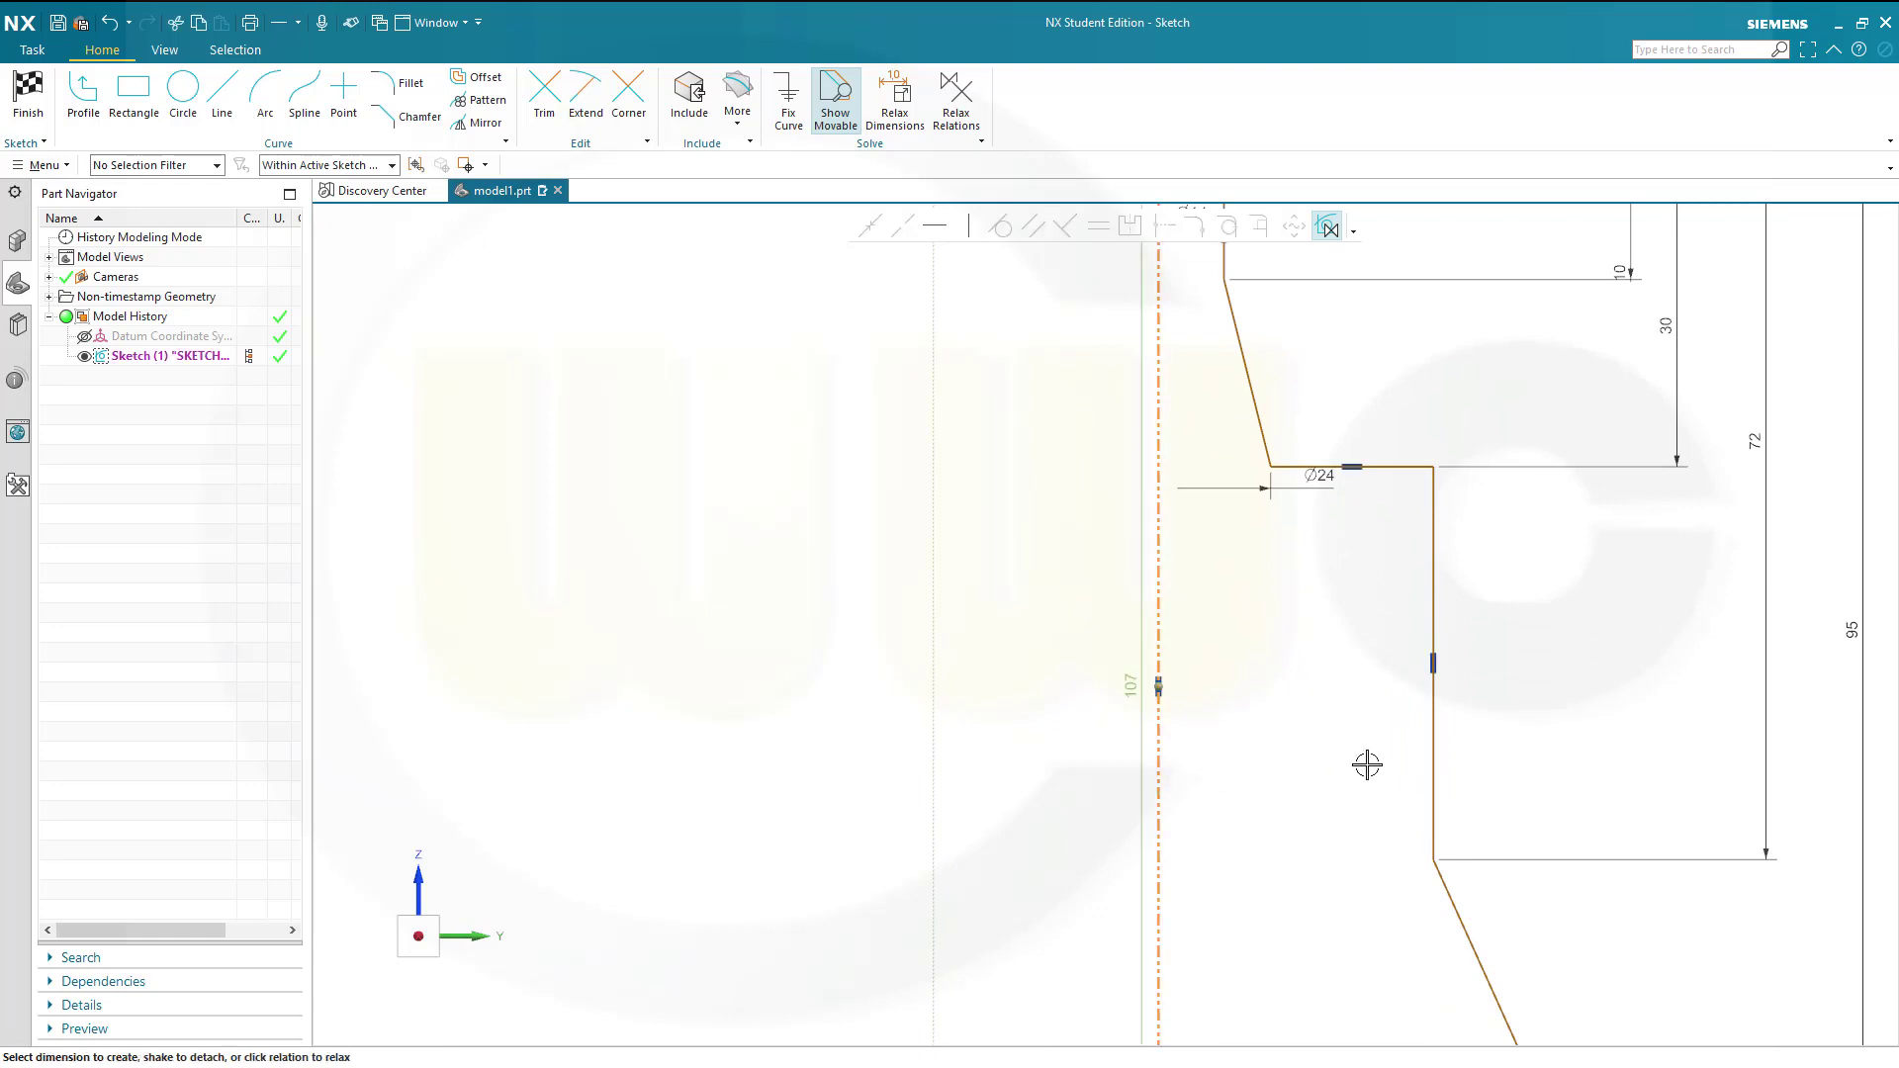
pyautogui.click(1433, 755)
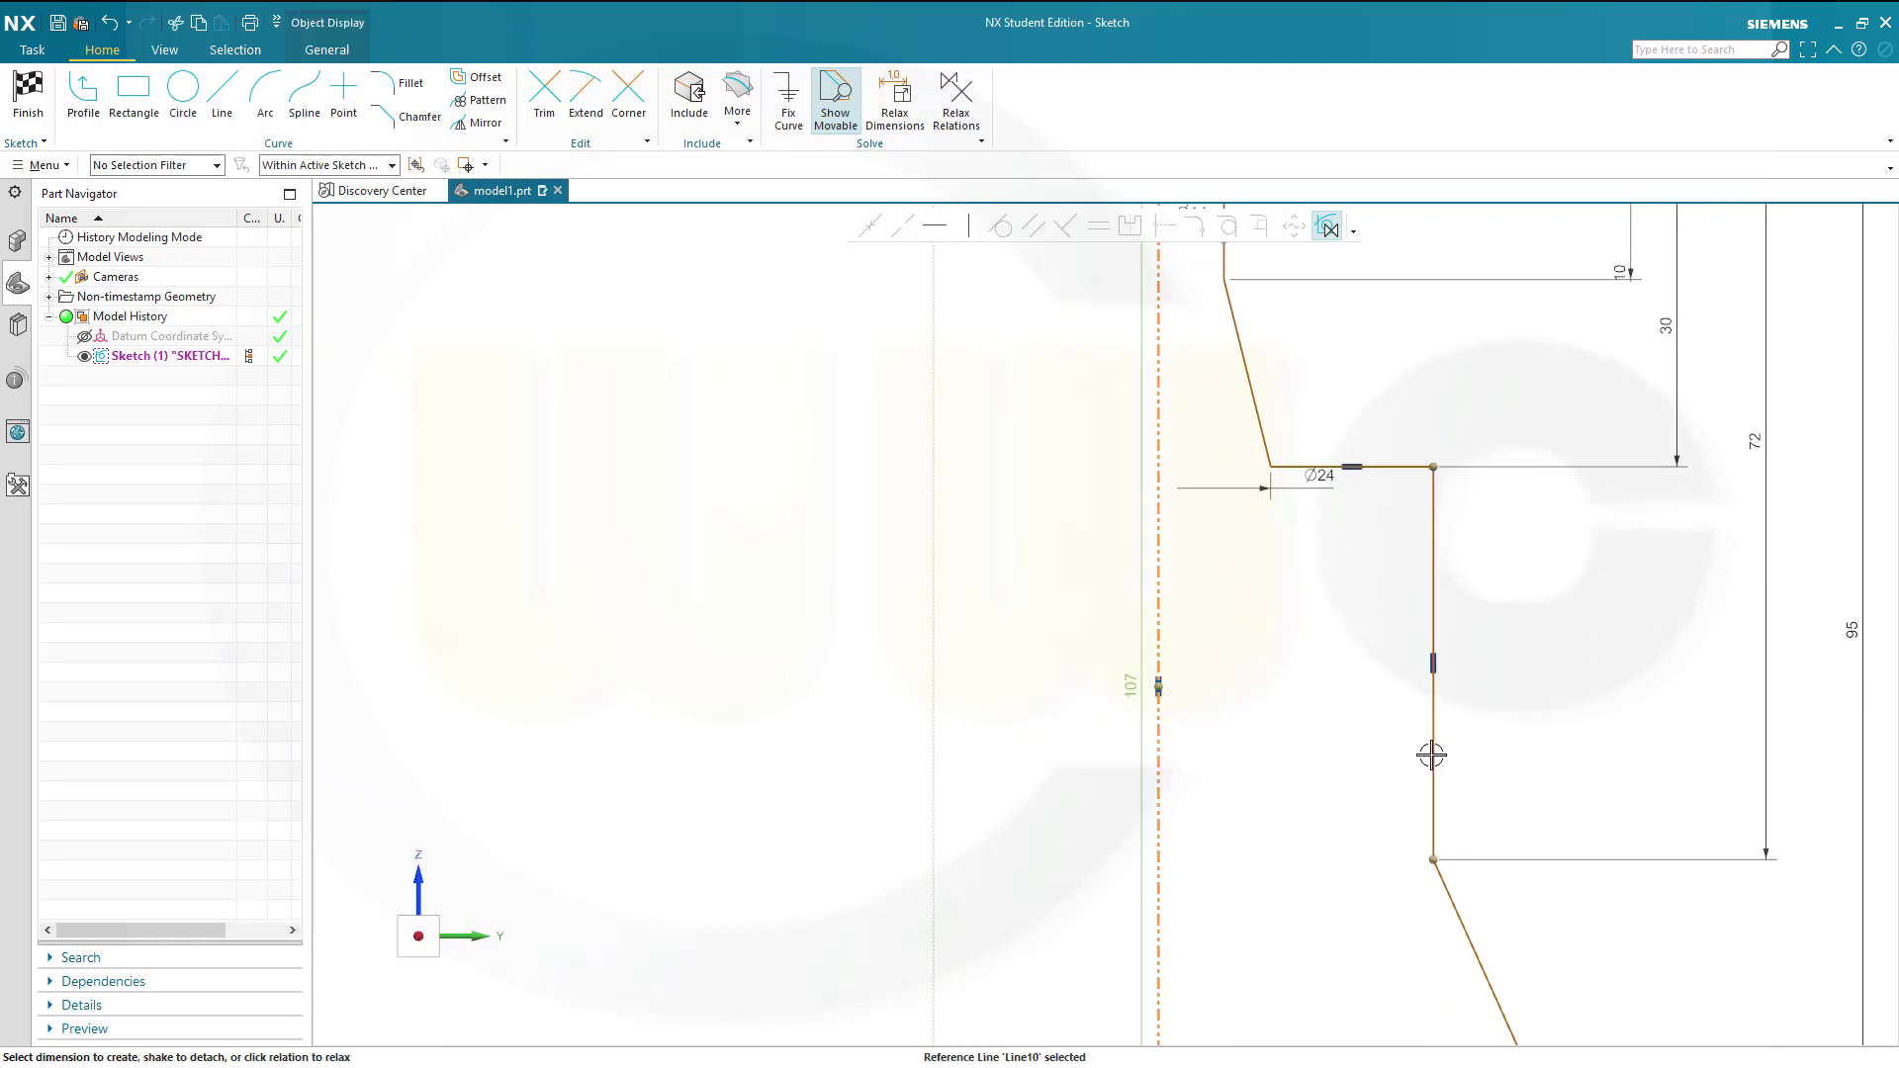
pyautogui.click(1399, 872)
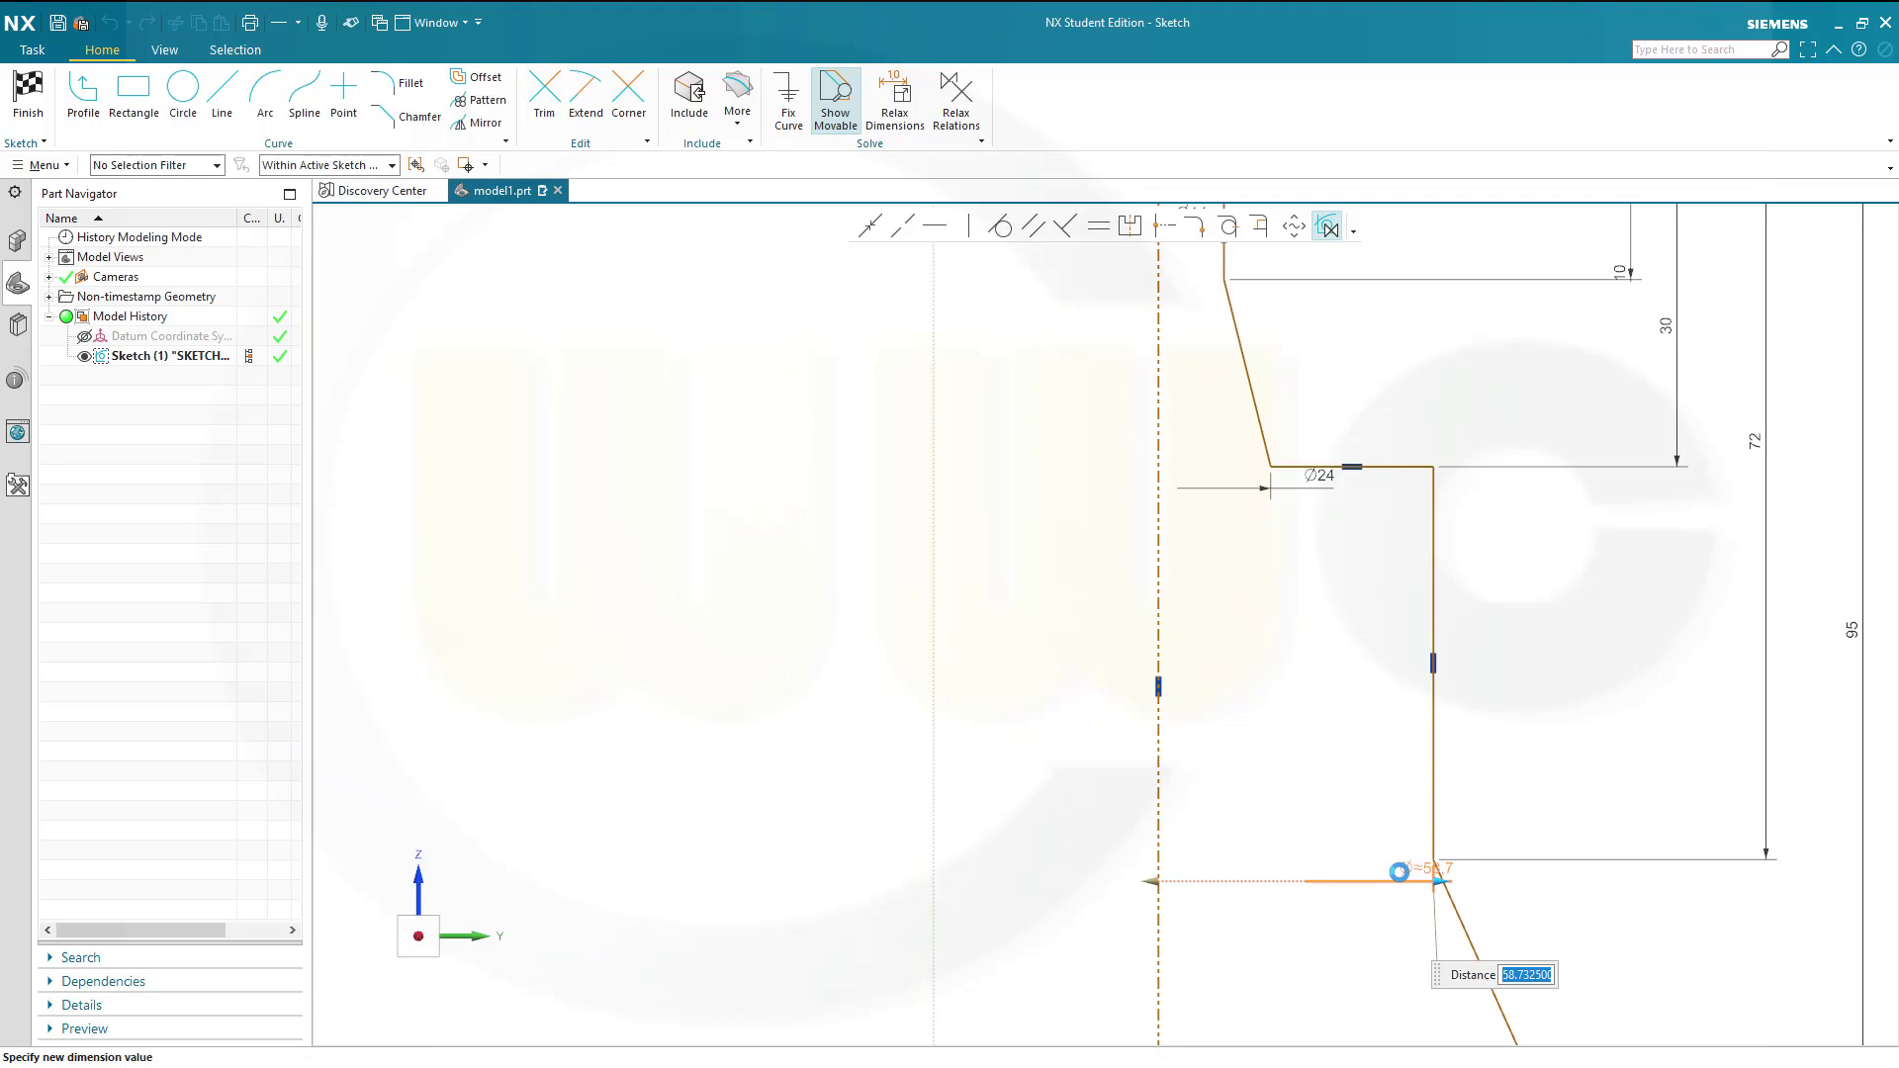
pyautogui.write('28')
pyautogui.press('Return')
pyautogui.keyDown('shift'); pyautogui.moveTo(1441, 916); pyautogui.dragTo(1393, 581, button='middle'); pyautogui.keyUp('shift')
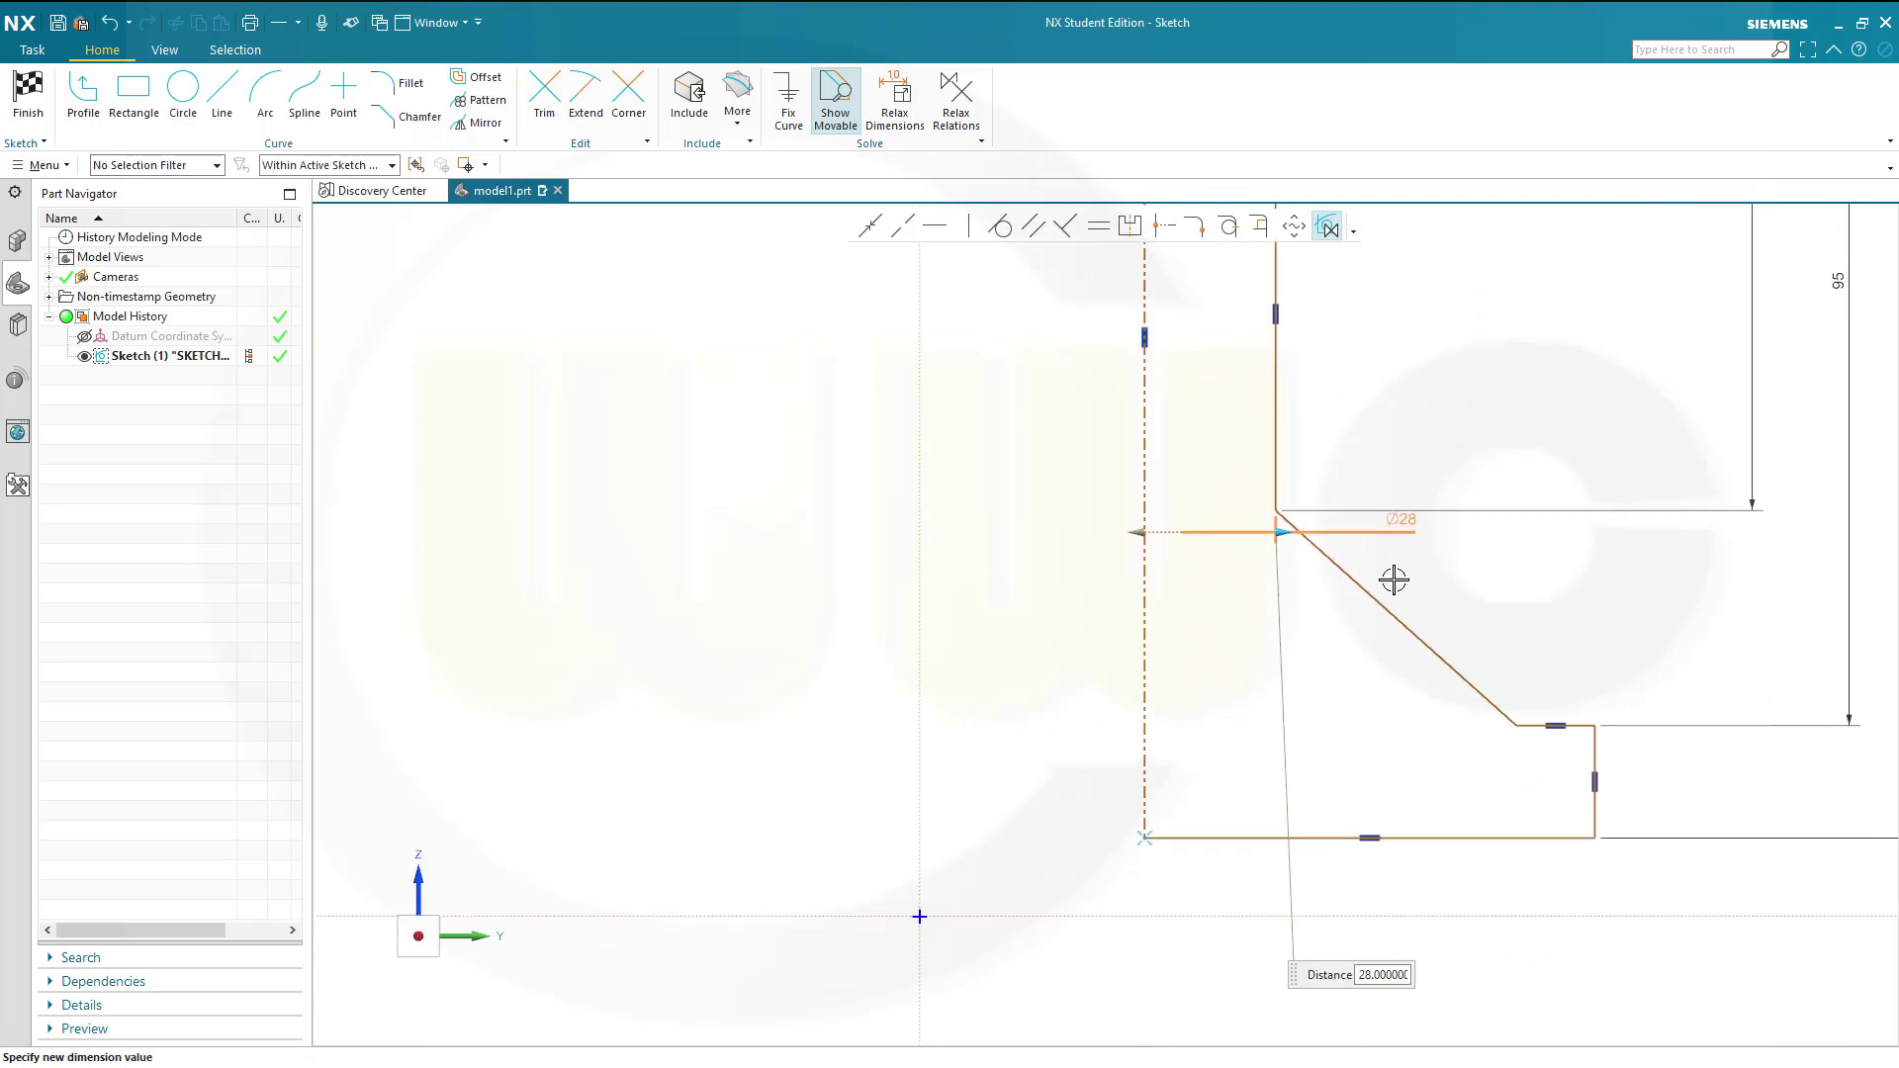
# Dimension the lower chamfer's start point at Ø40 from the centreline
pyautogui.press('Escape')
pyautogui.click(1144, 740)
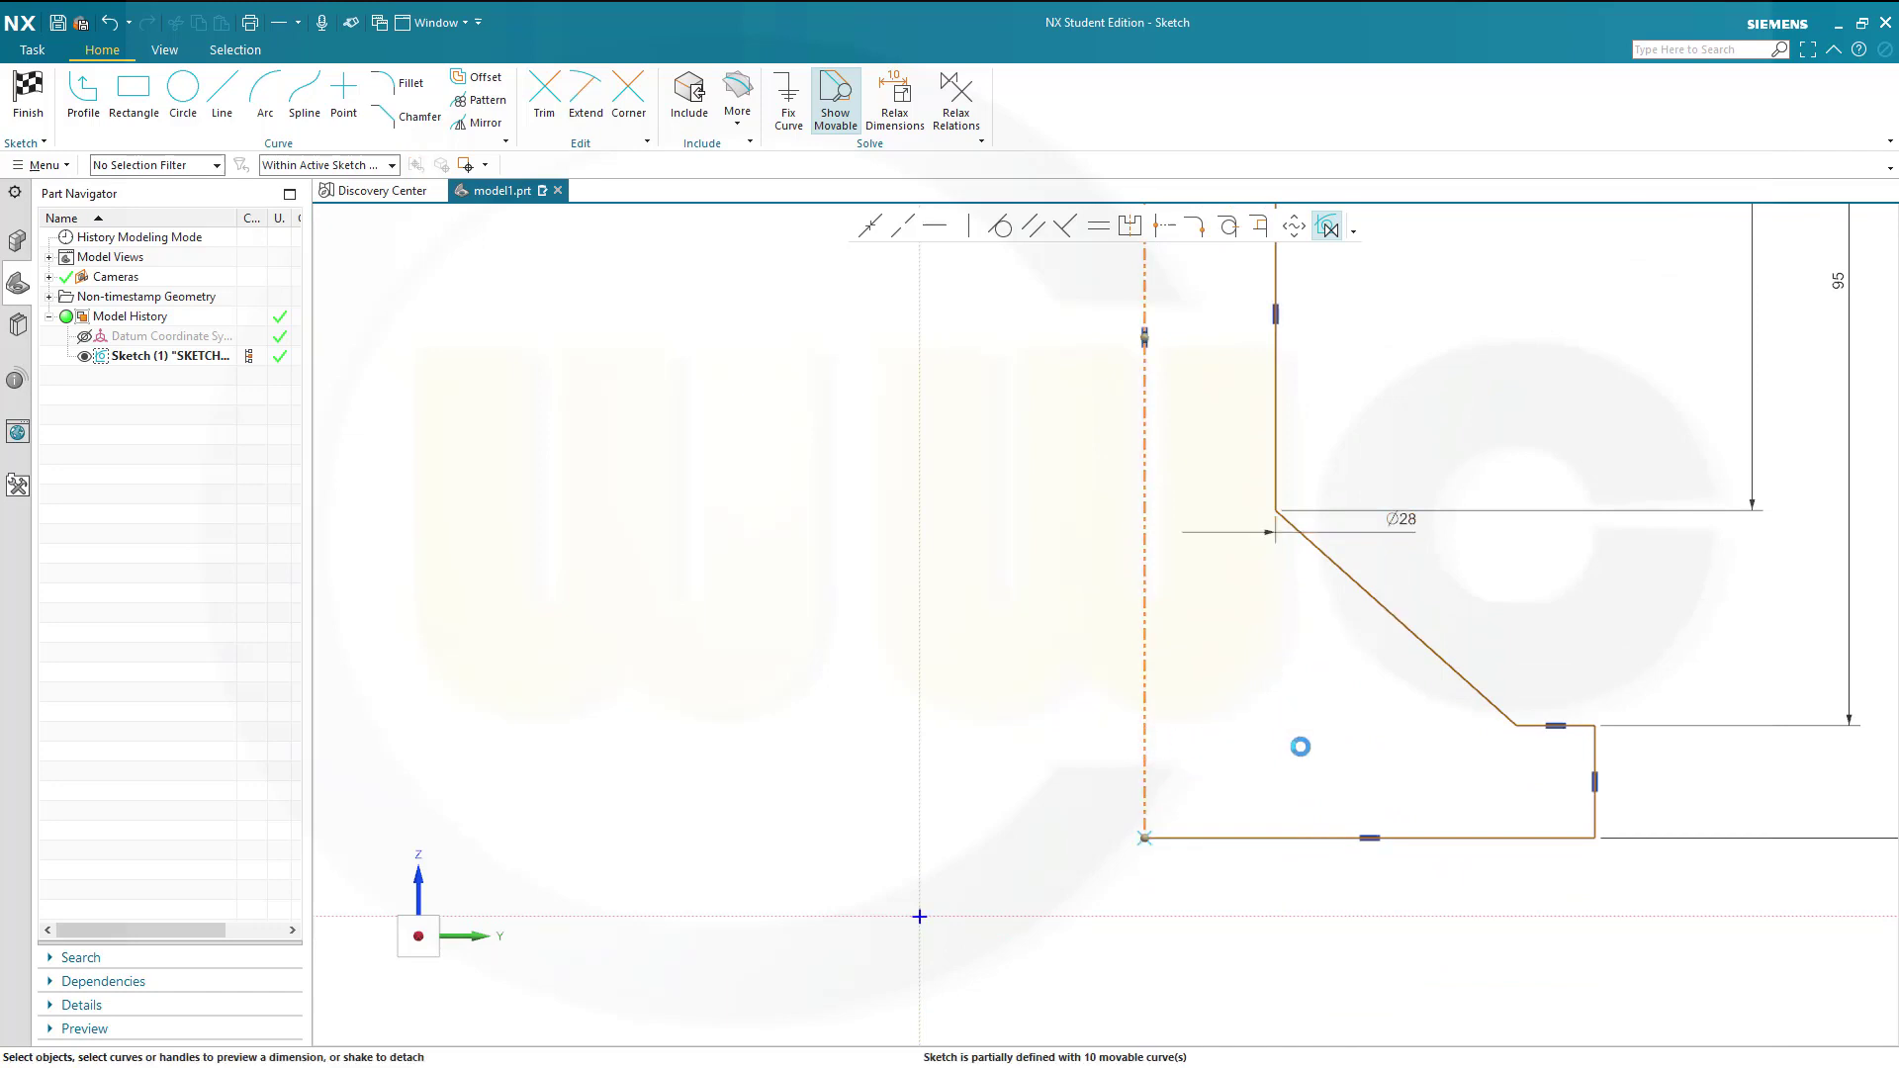
pyautogui.click(1516, 723)
pyautogui.click(1645, 246)
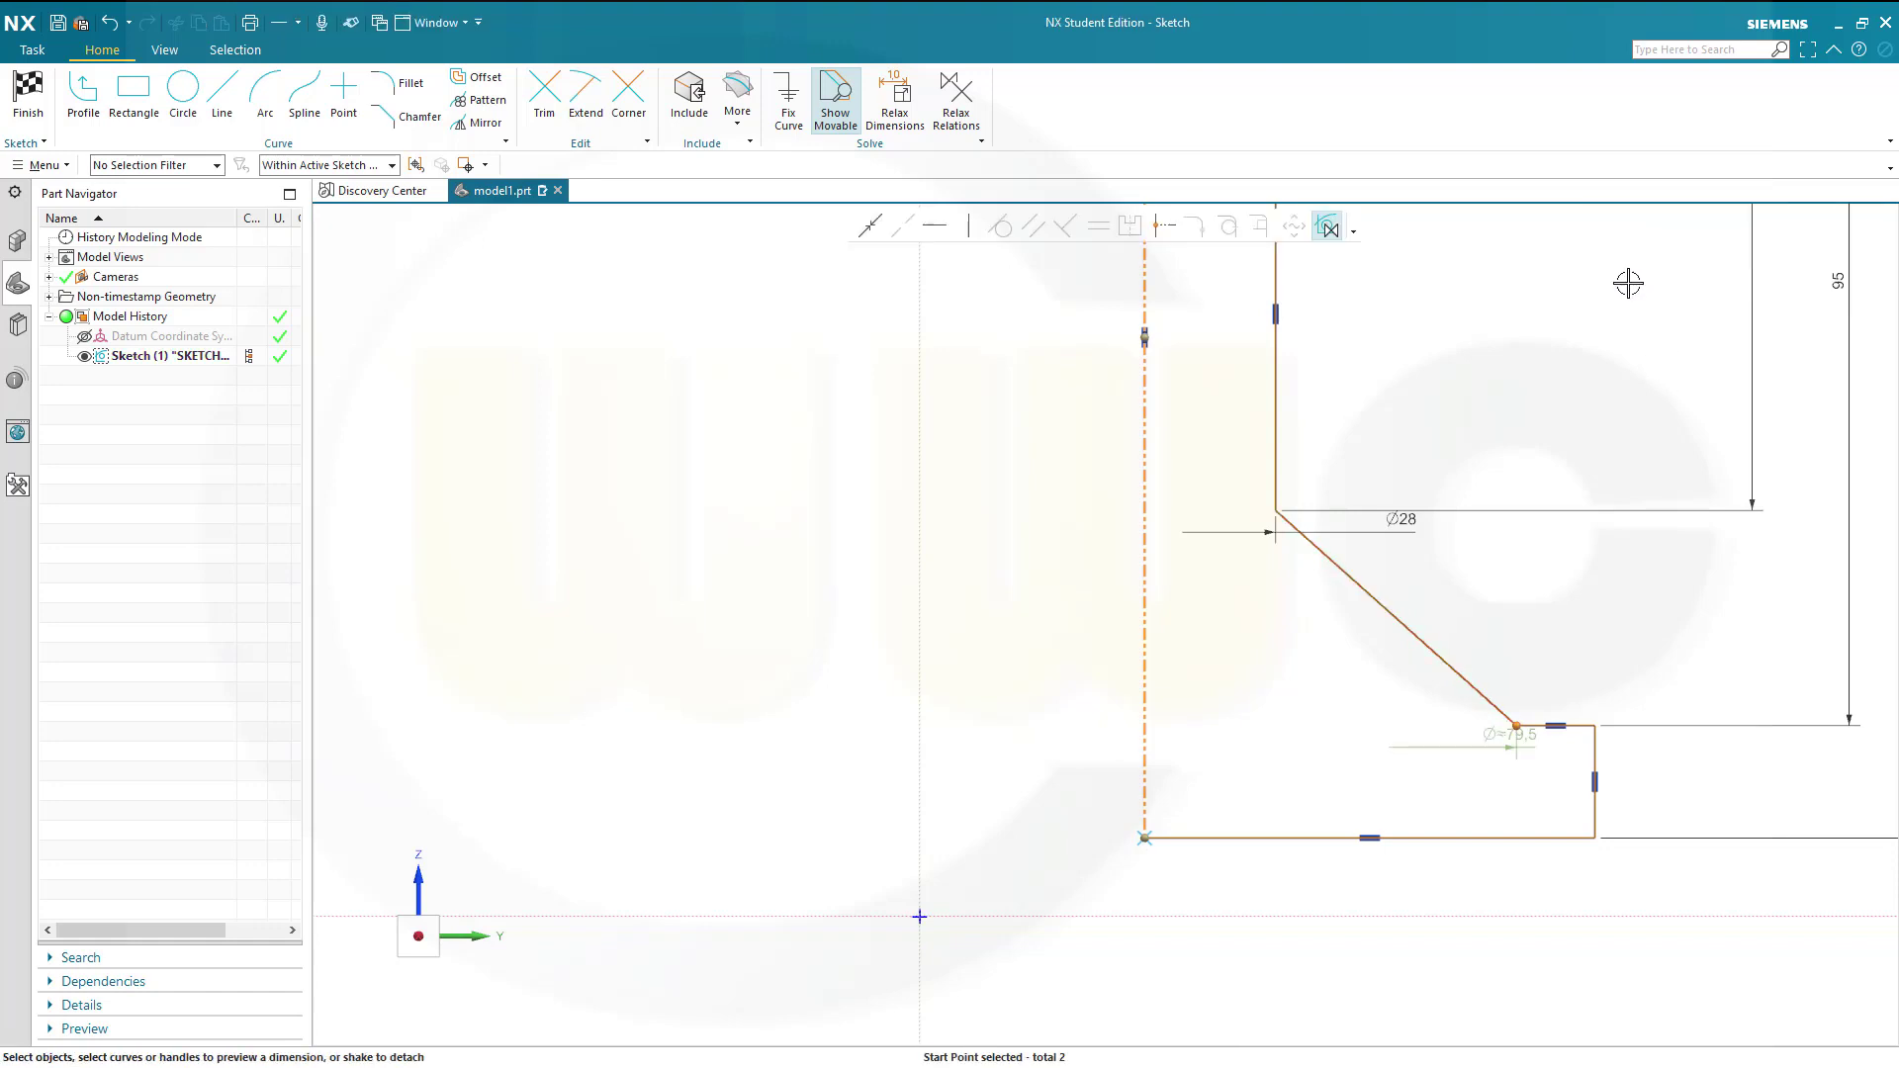
pyautogui.click(1486, 732)
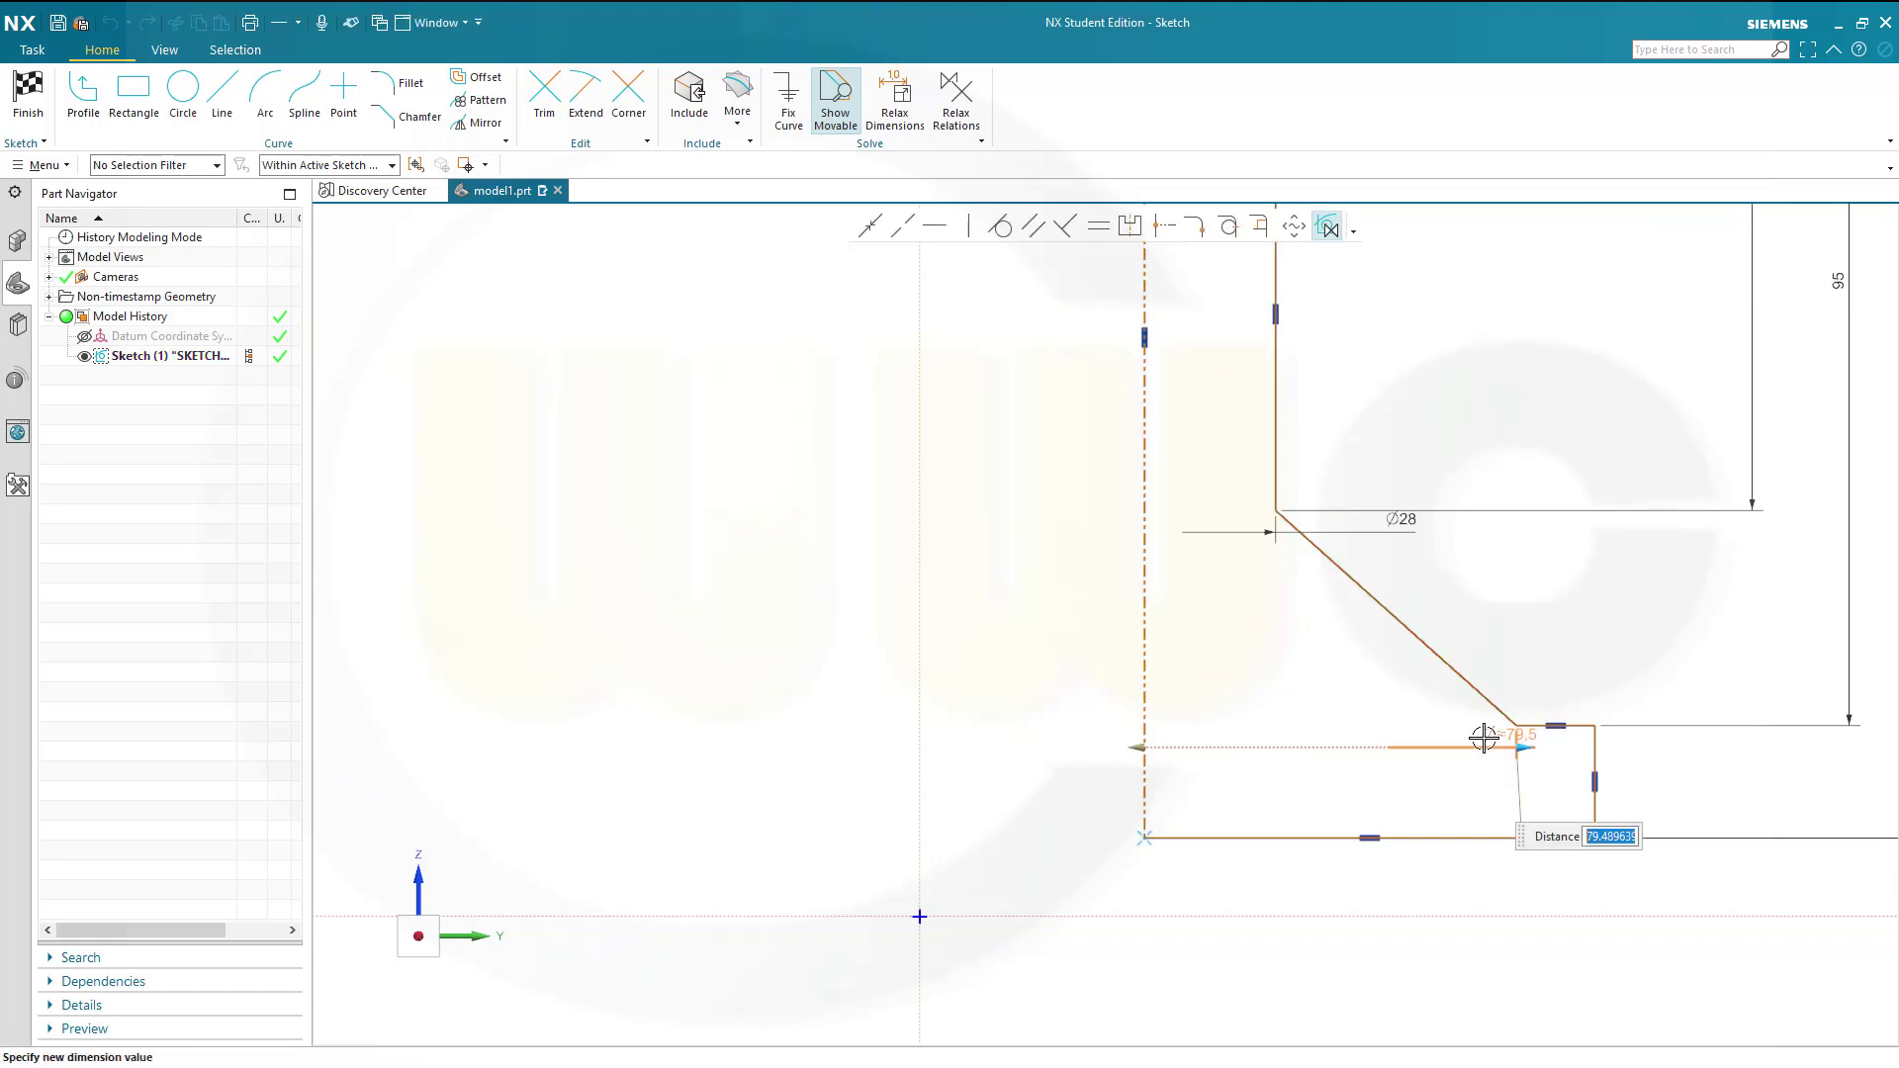
pyautogui.write('40')
pyautogui.press('Return')
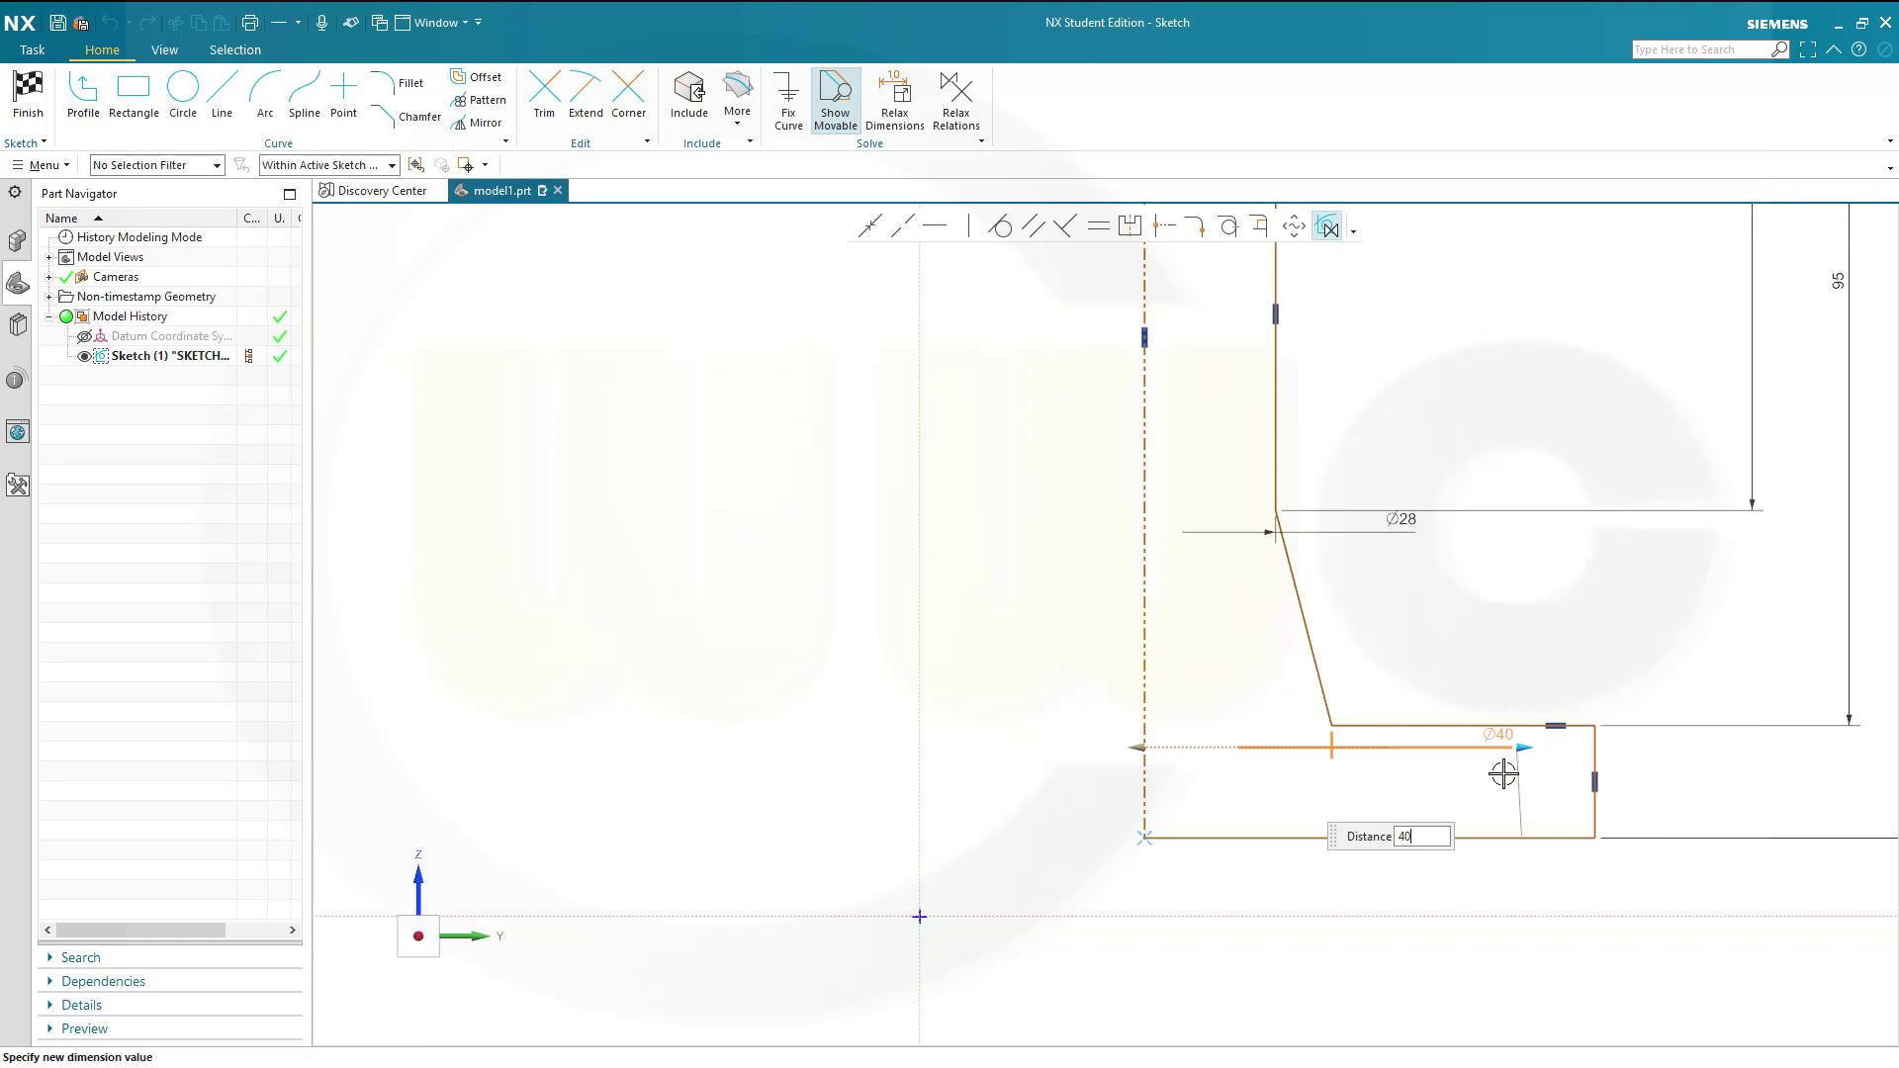
pyautogui.scroll(1, 1350, 922)
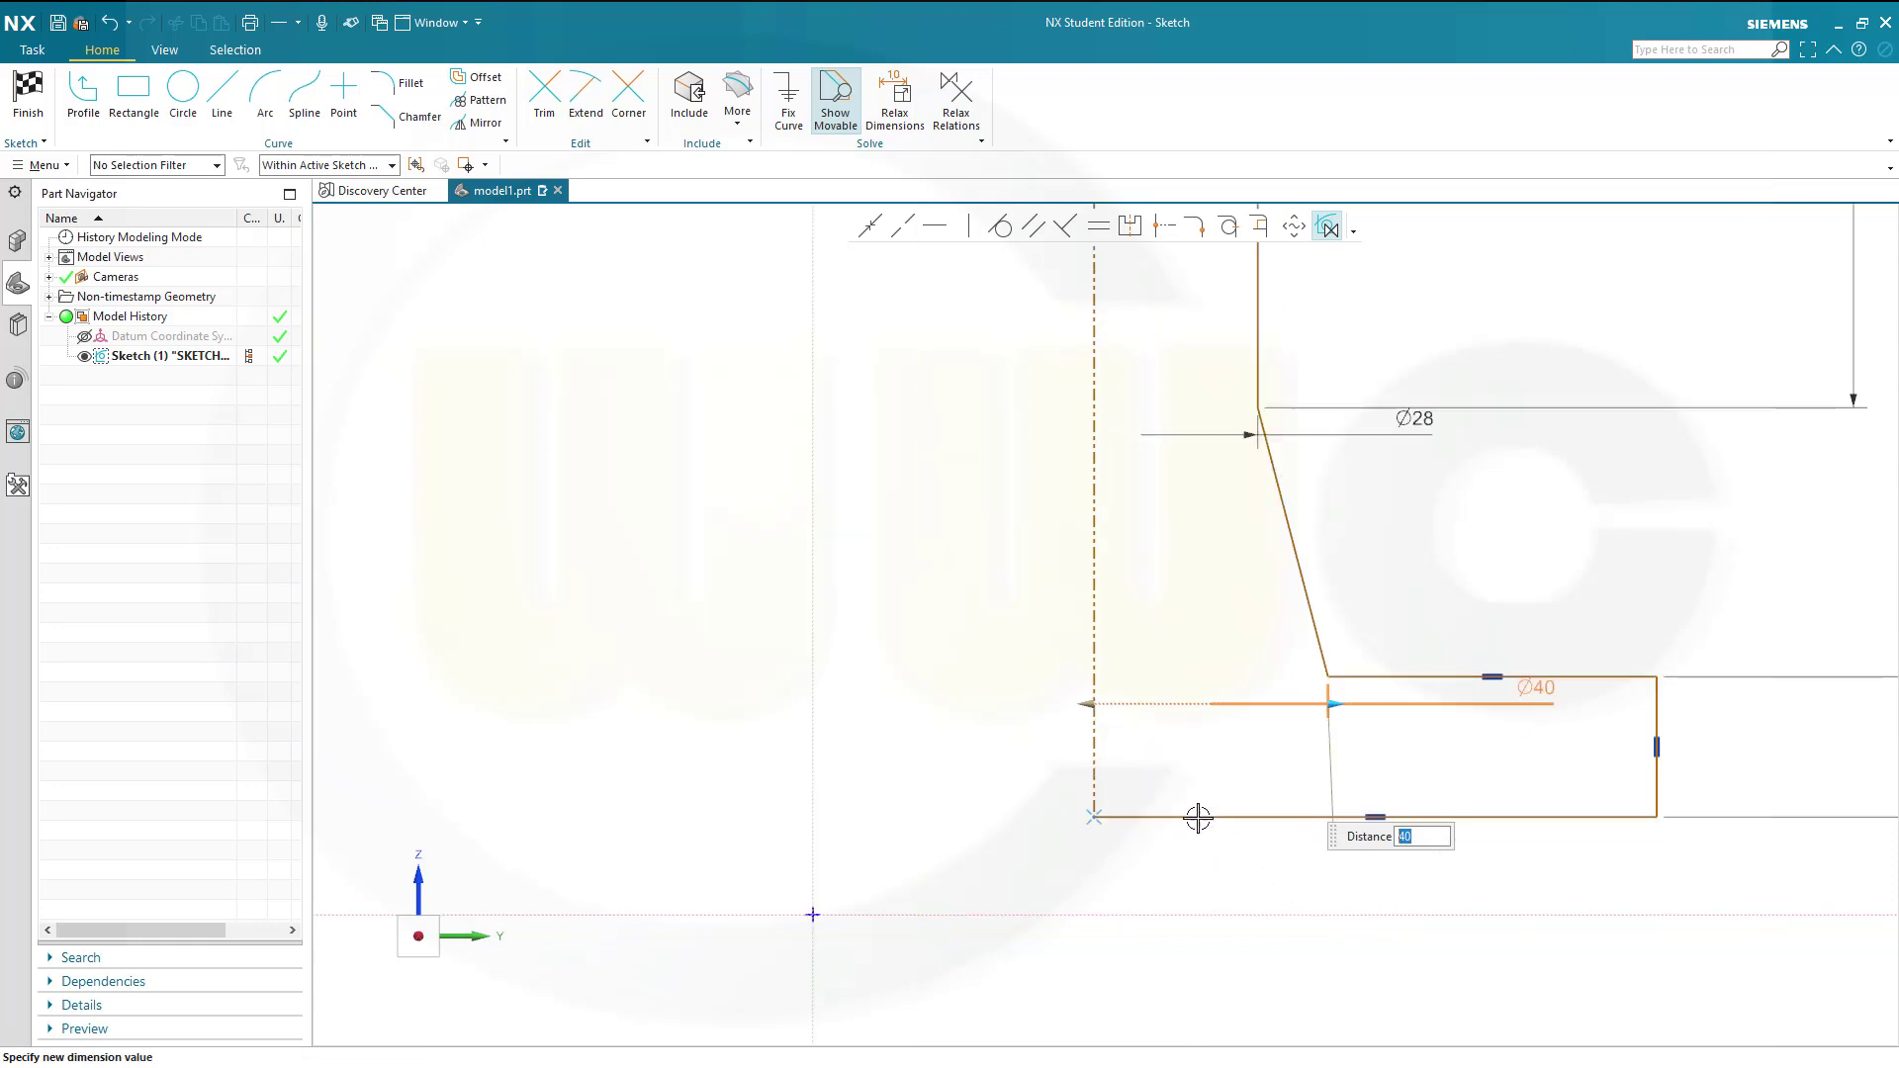
pyautogui.middleClick(1094, 782)
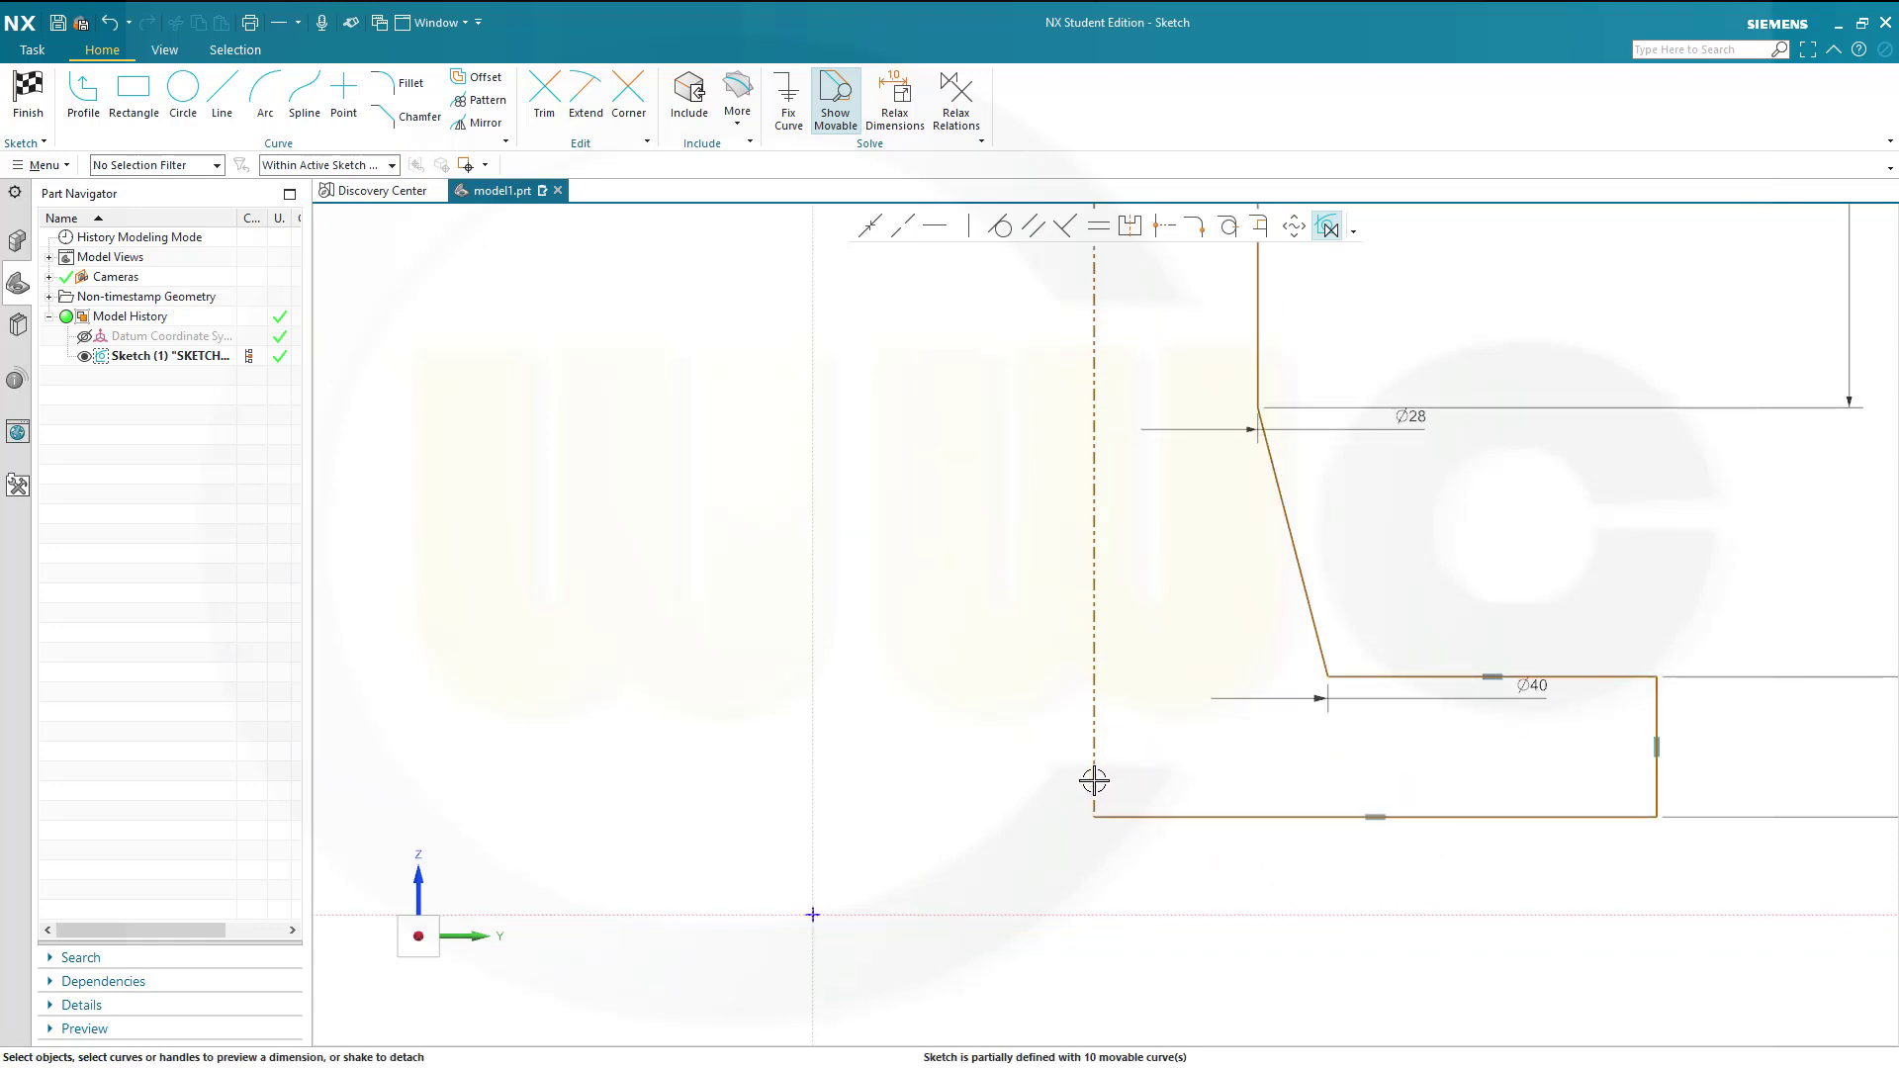
# Dimension the base flange's outer edge at Ø80, dismissing the failed-edit error
pyautogui.click(1094, 781)
pyautogui.click(1656, 788)
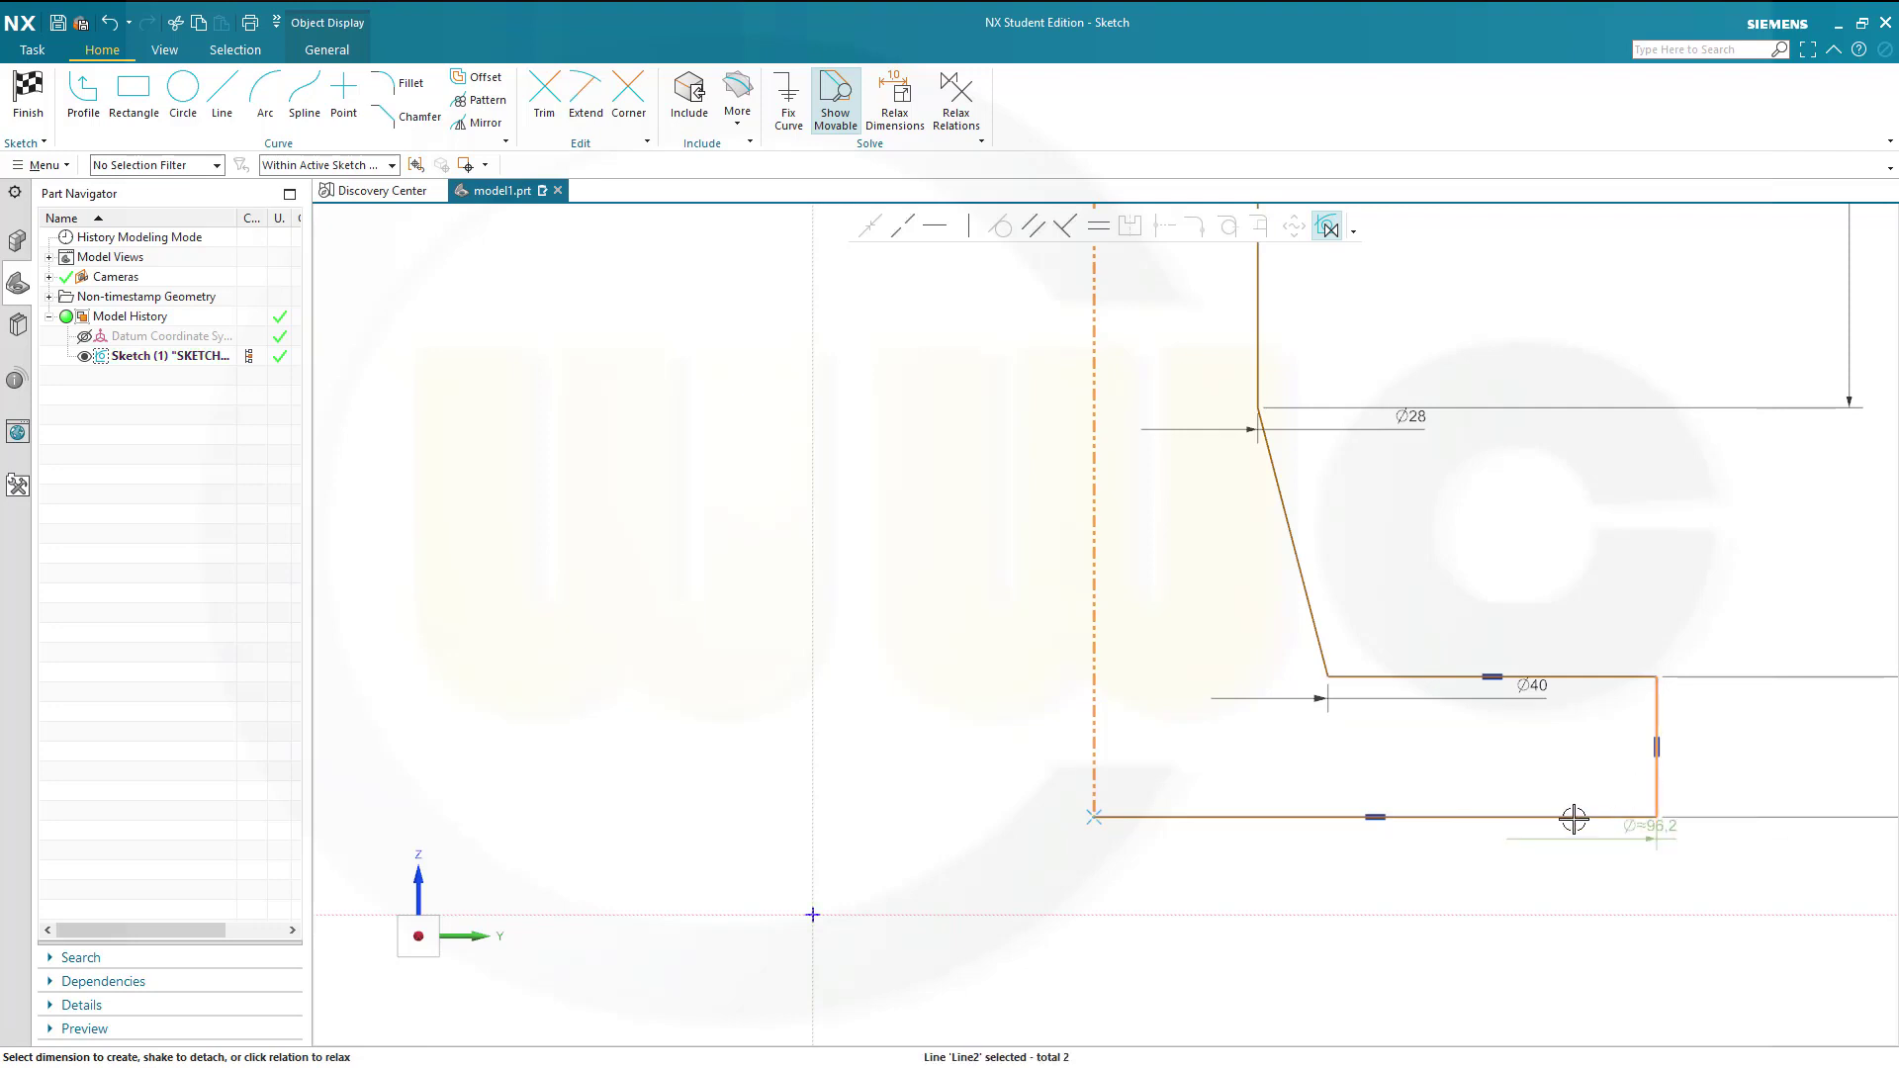
pyautogui.click(1632, 830)
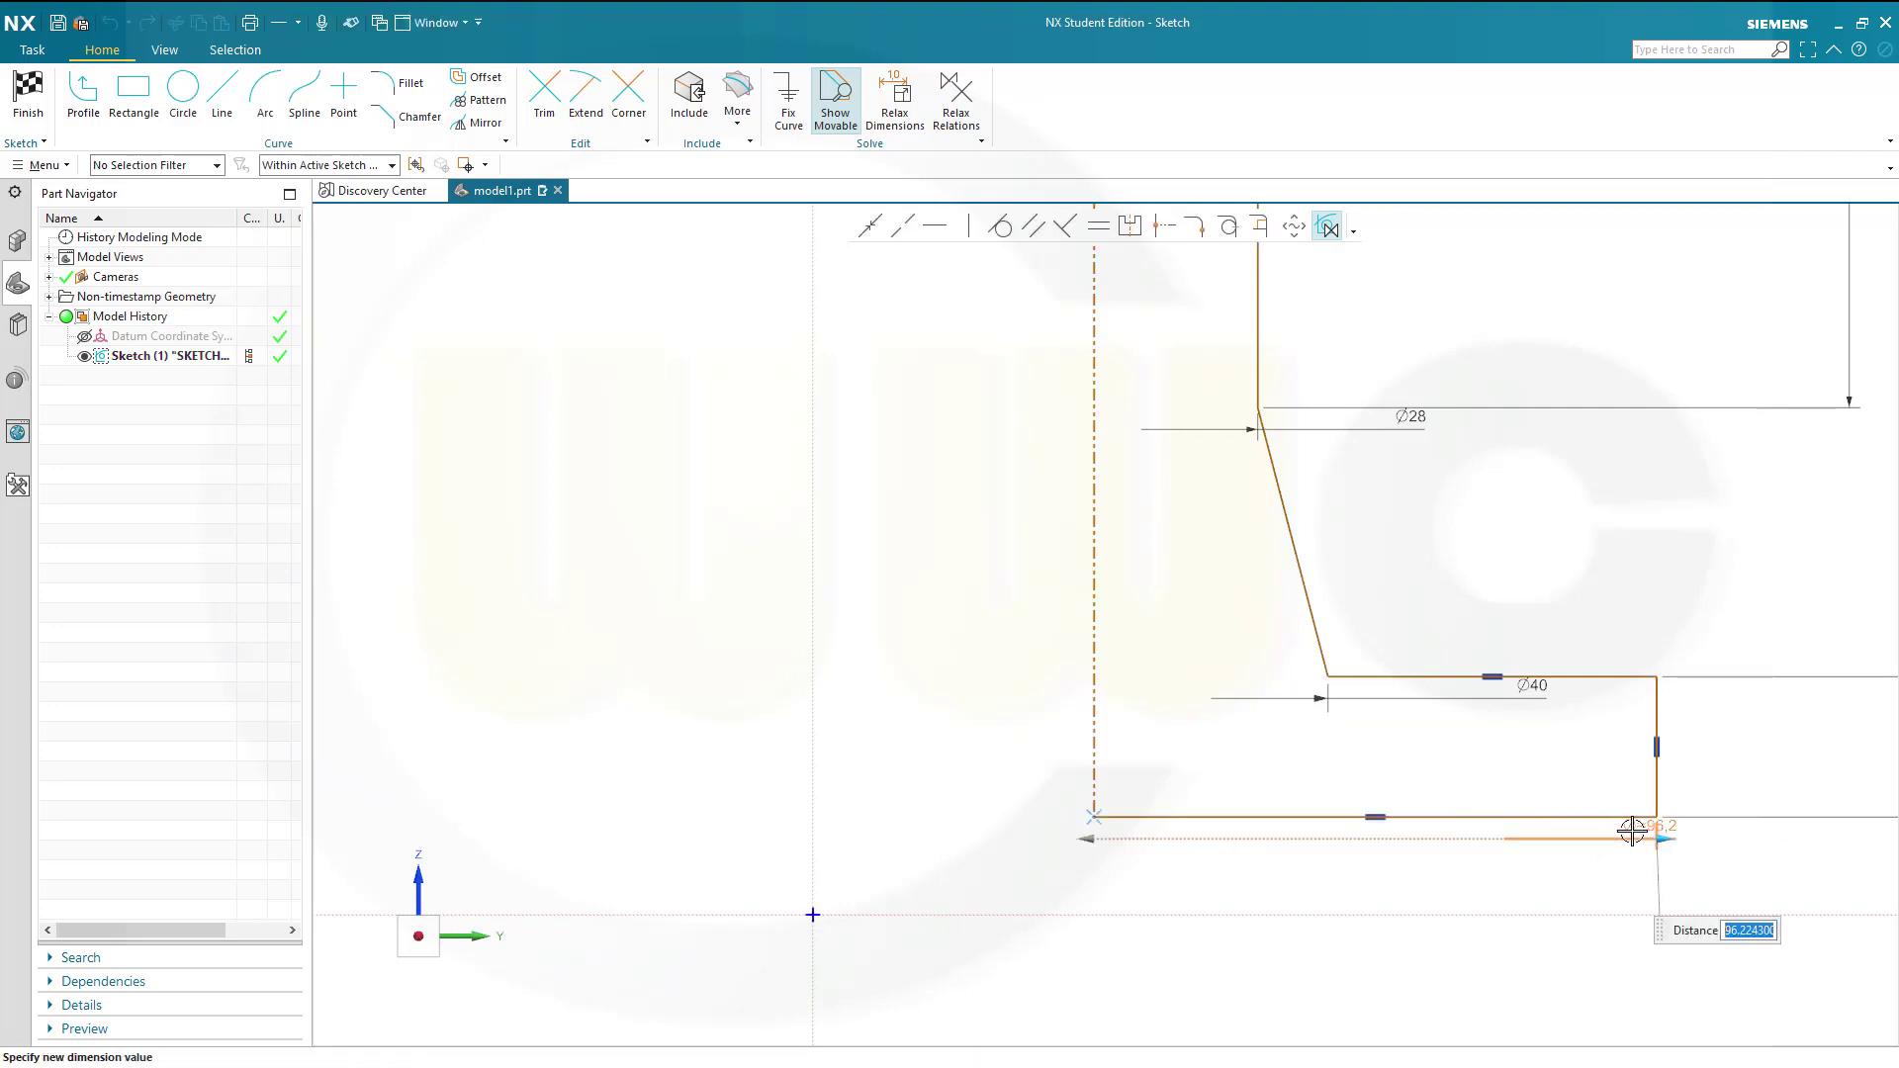
pyautogui.write('0')
pyautogui.press('Return')
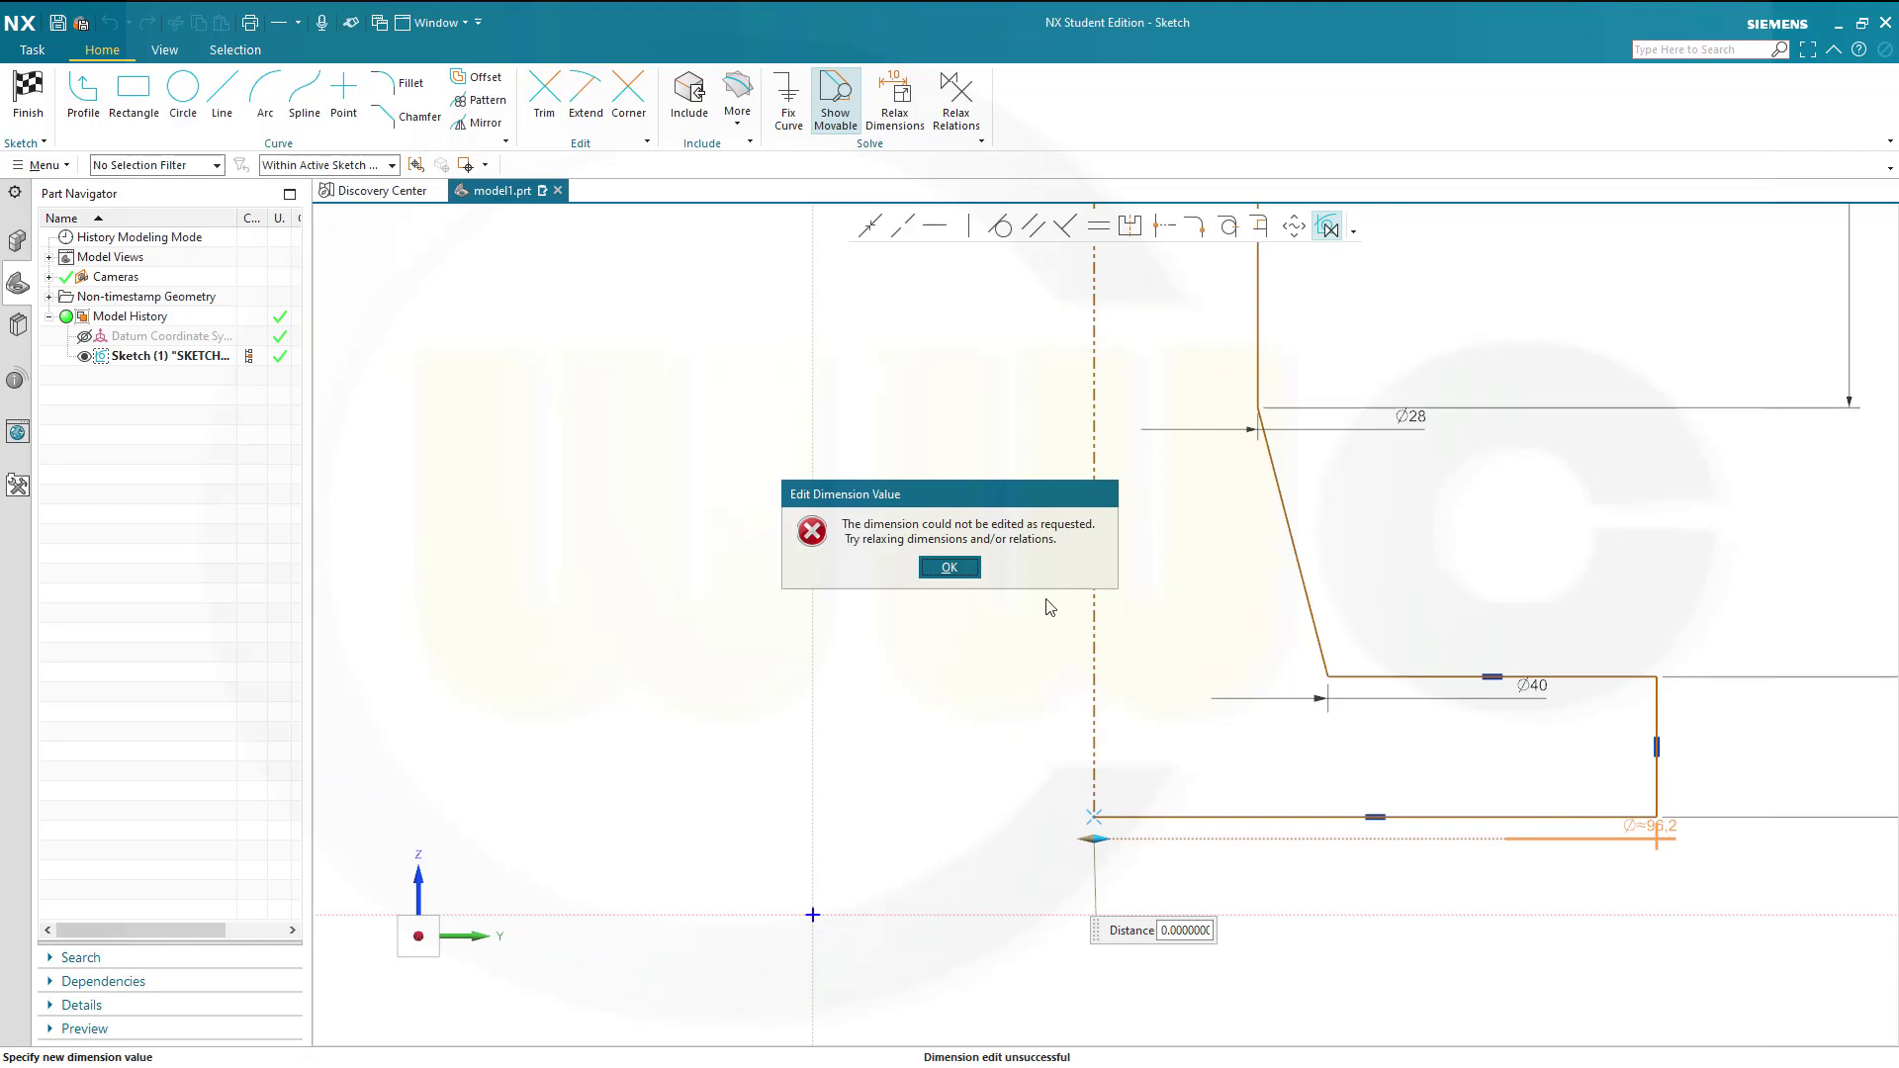
pyautogui.click(948, 567)
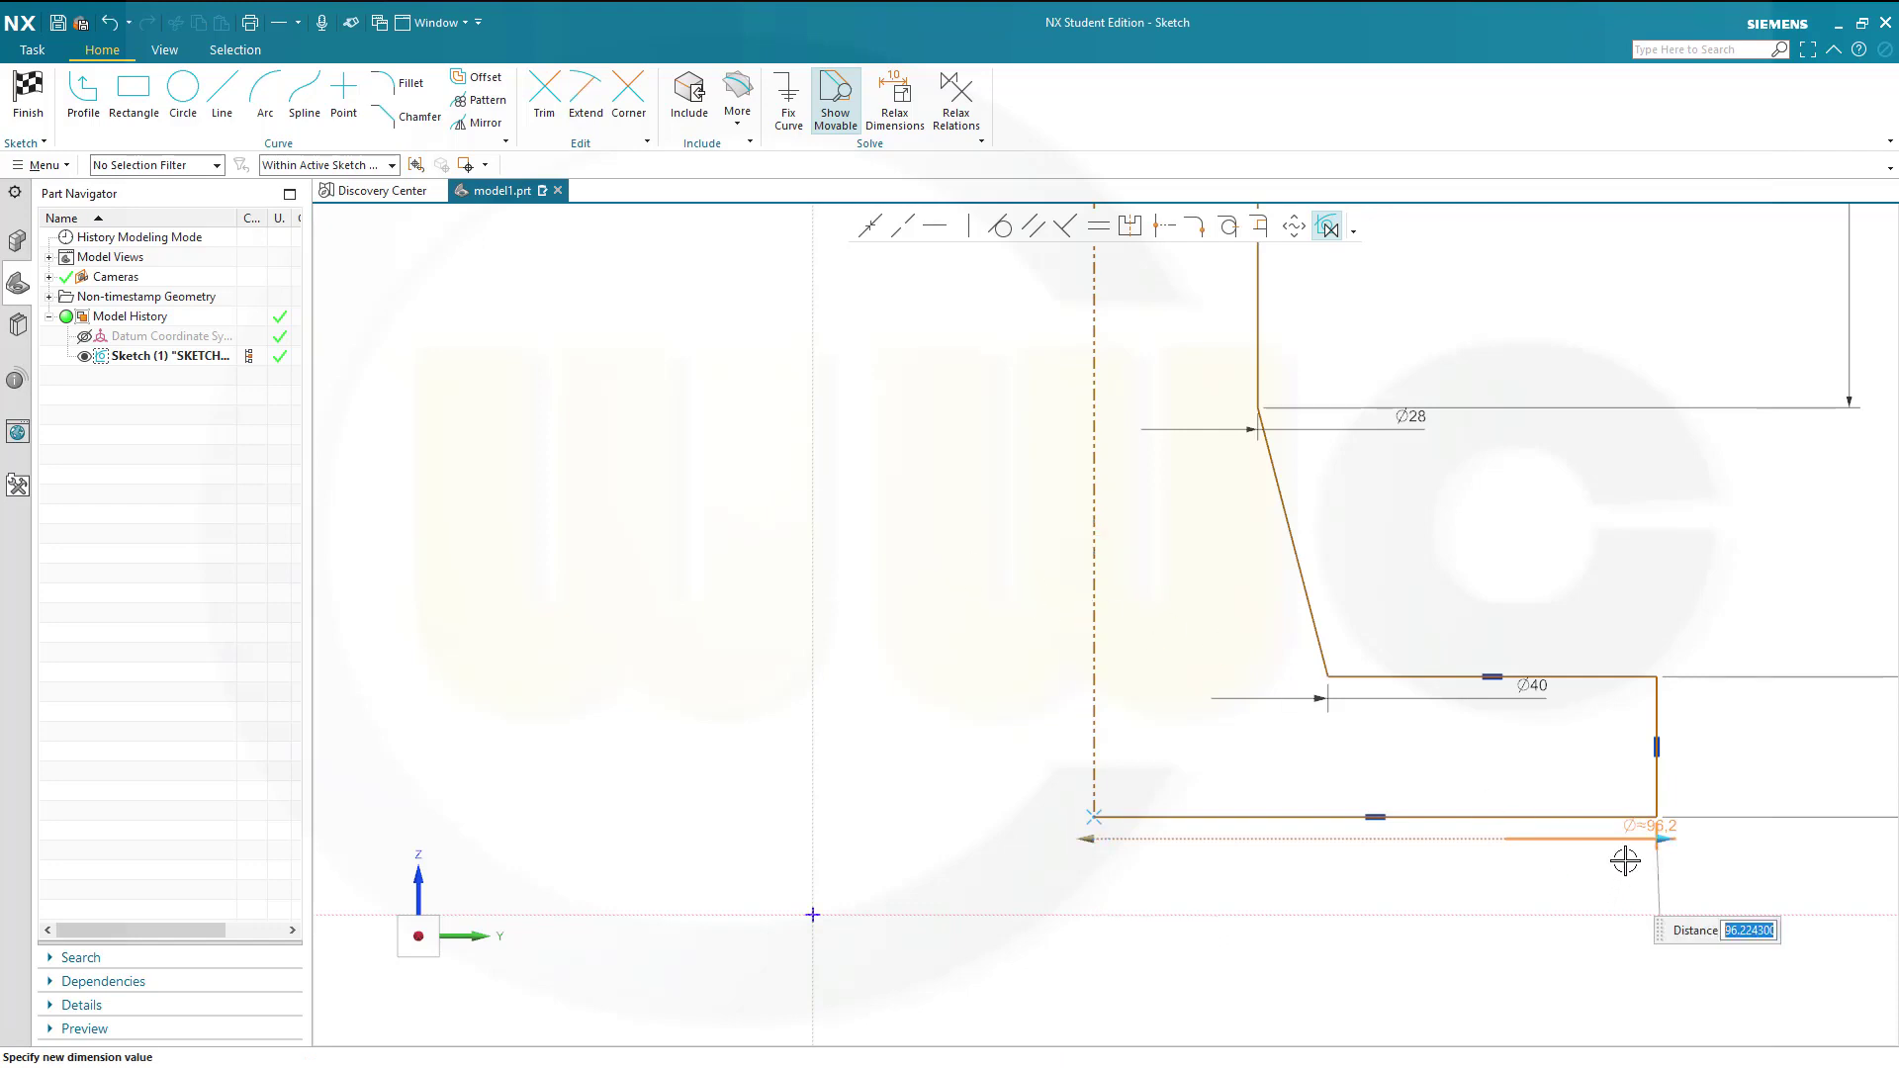
pyautogui.write('80')
pyautogui.press('Return')
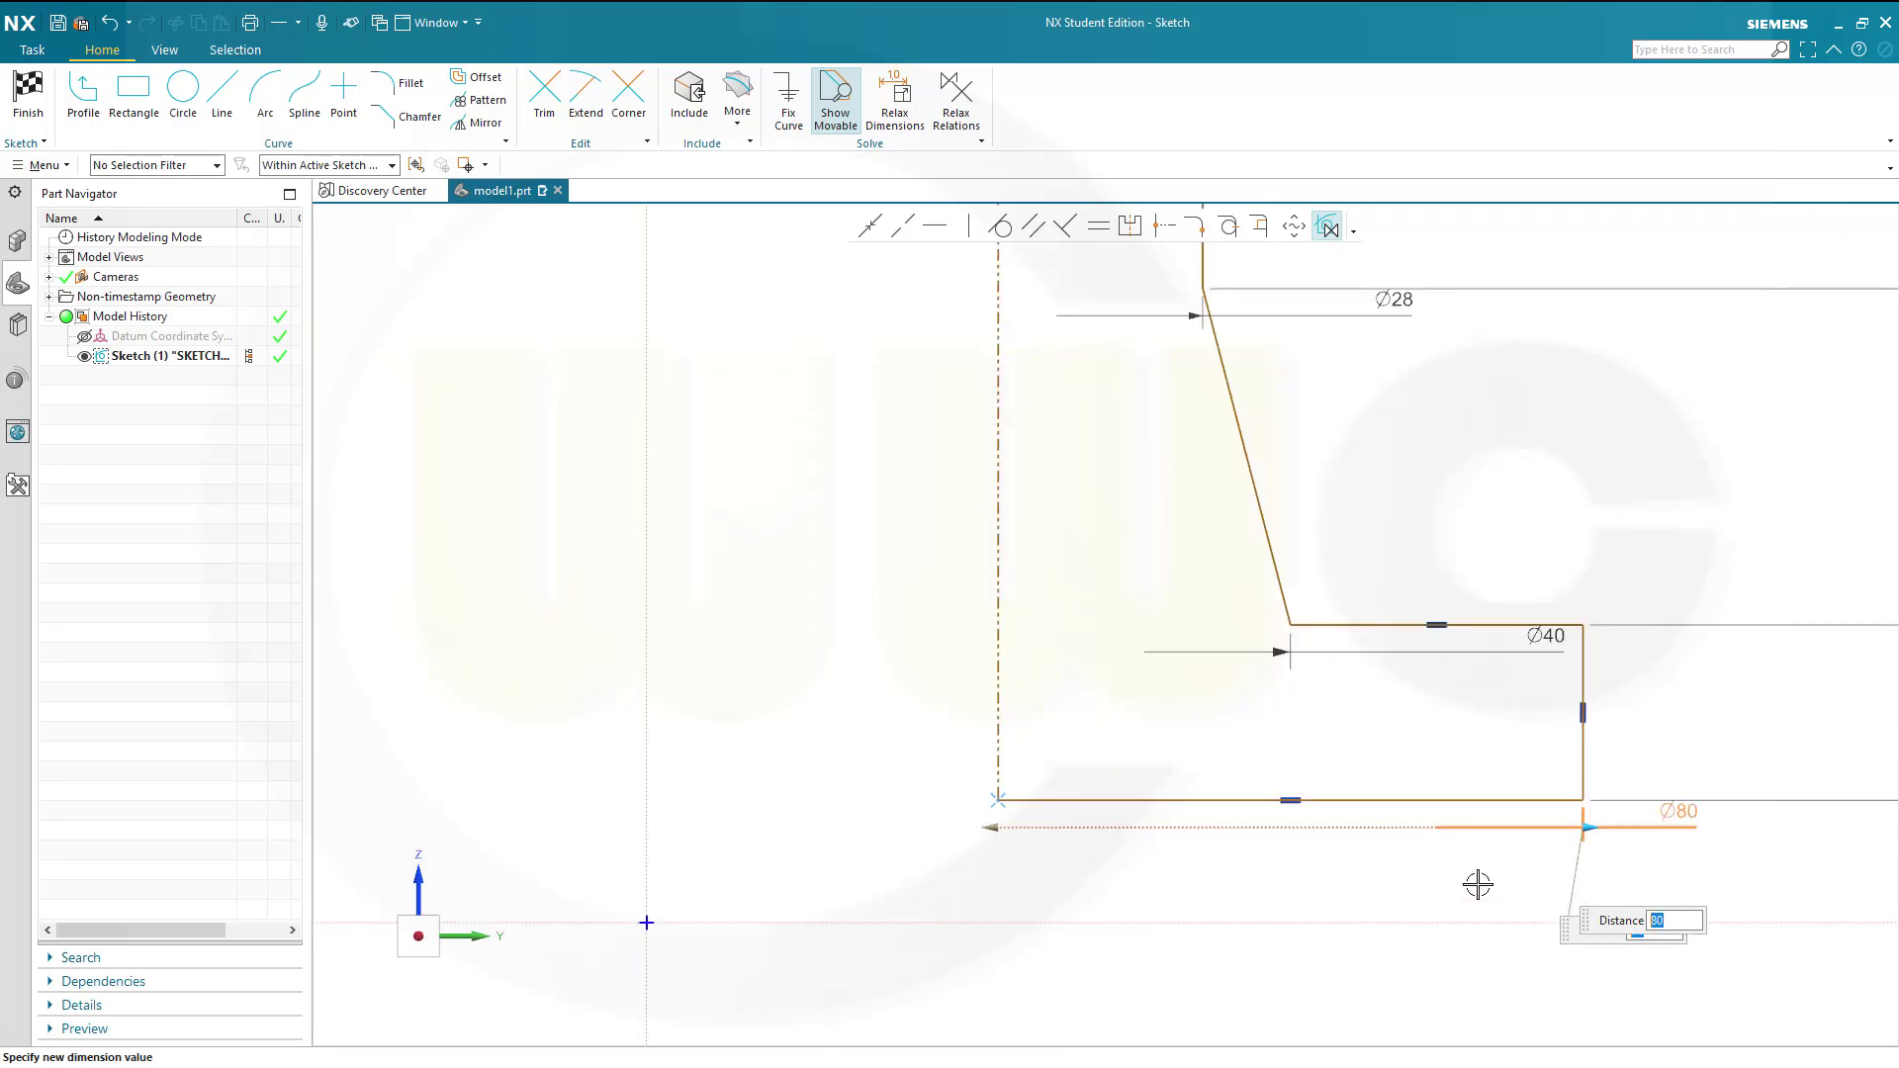
pyautogui.scroll(-5, 1471, 885)
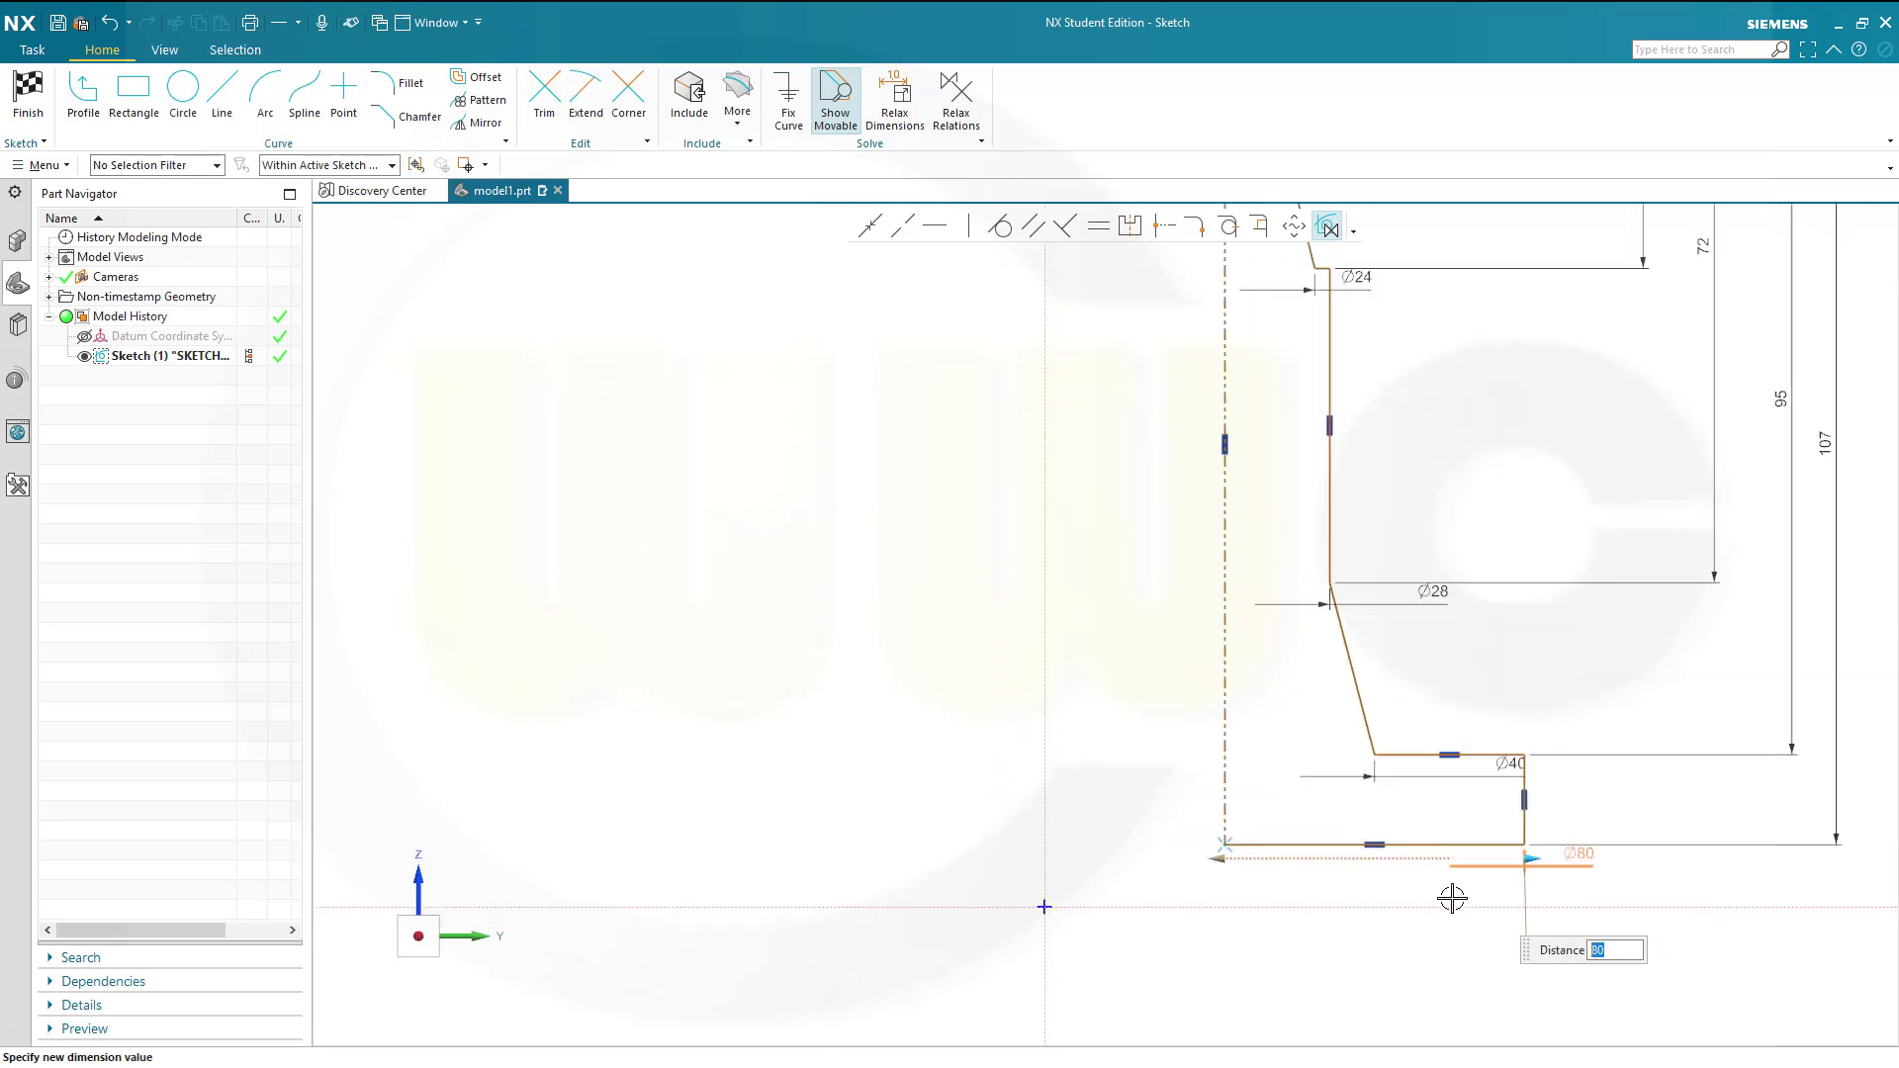
# Rearrange the Ø80, Ø40, Ø14, Ø24 and Ø28 labels clear of the profile, then select the centreline
pyautogui.keyDown('shift'); pyautogui.moveTo(1663, 971); pyautogui.dragTo(1462, 878, button='middle'); pyautogui.keyUp('shift')
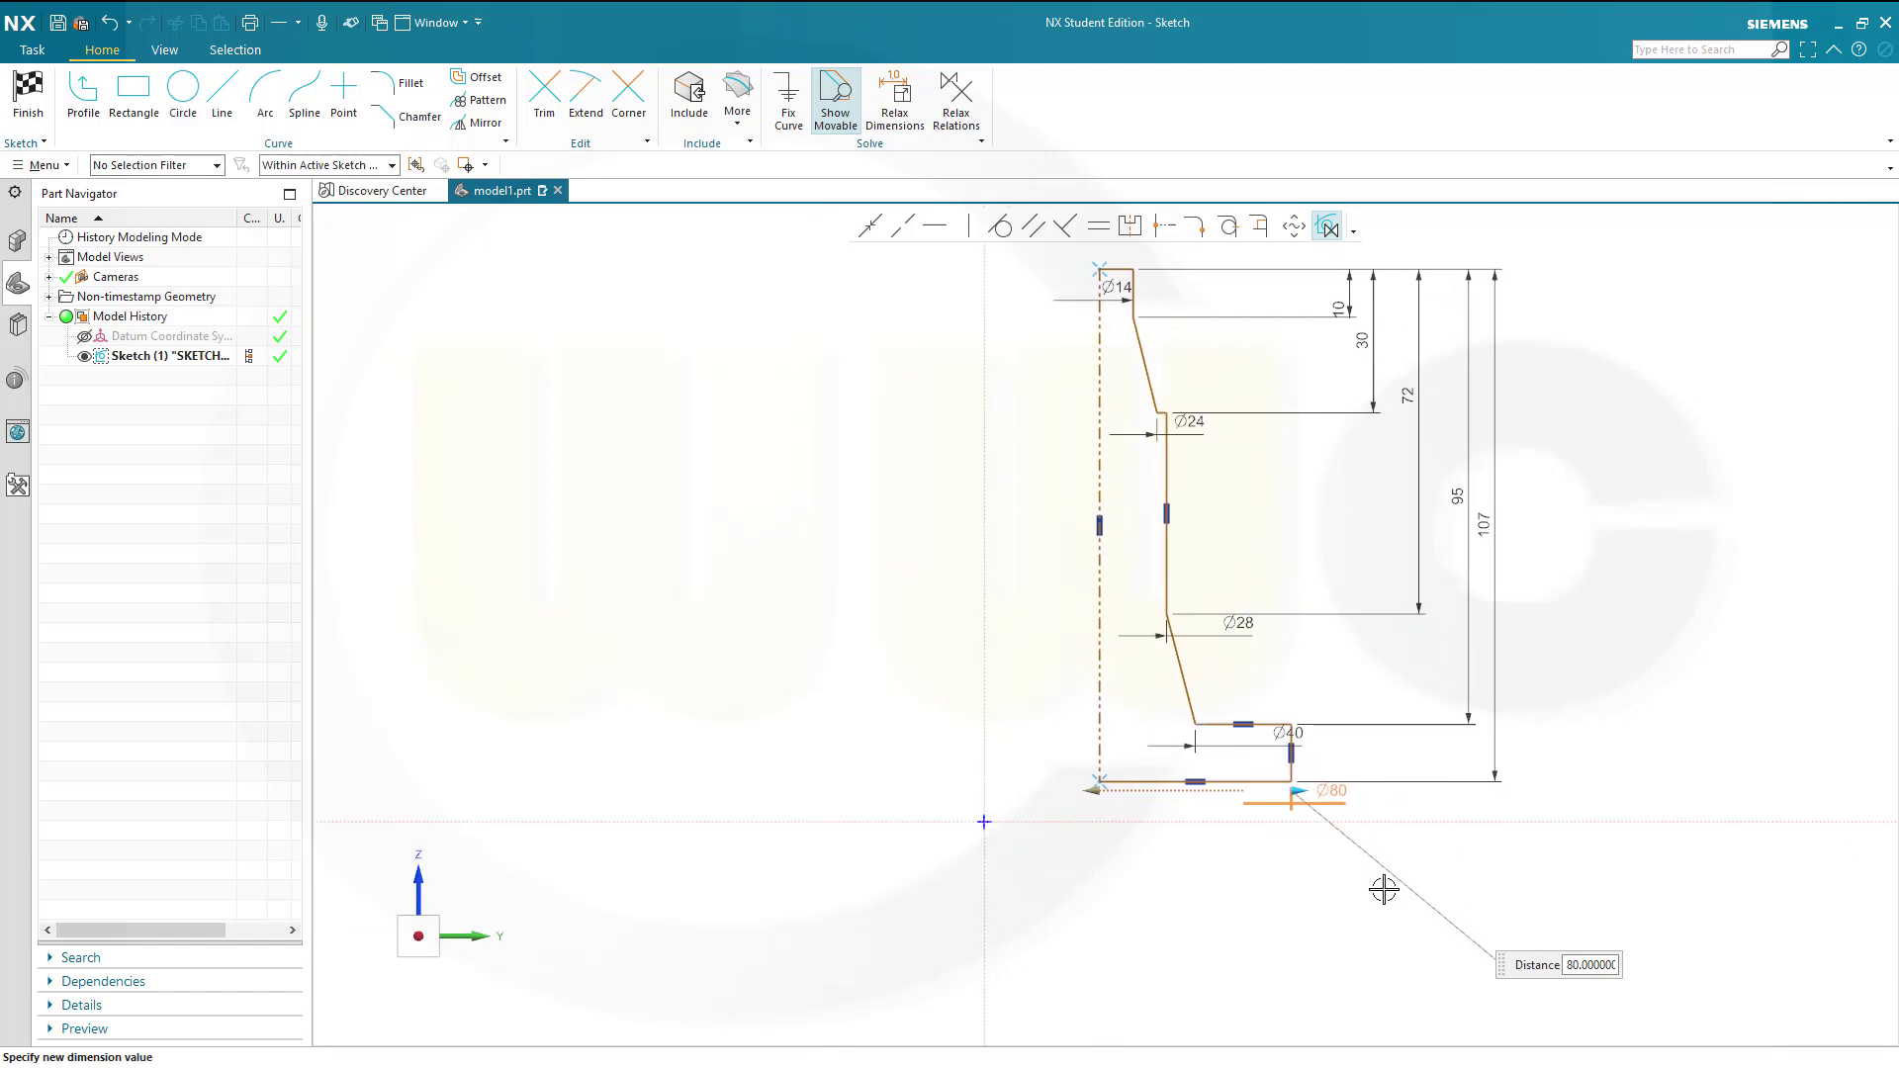
pyautogui.moveTo(1310, 804); pyautogui.dragTo(1086, 936)
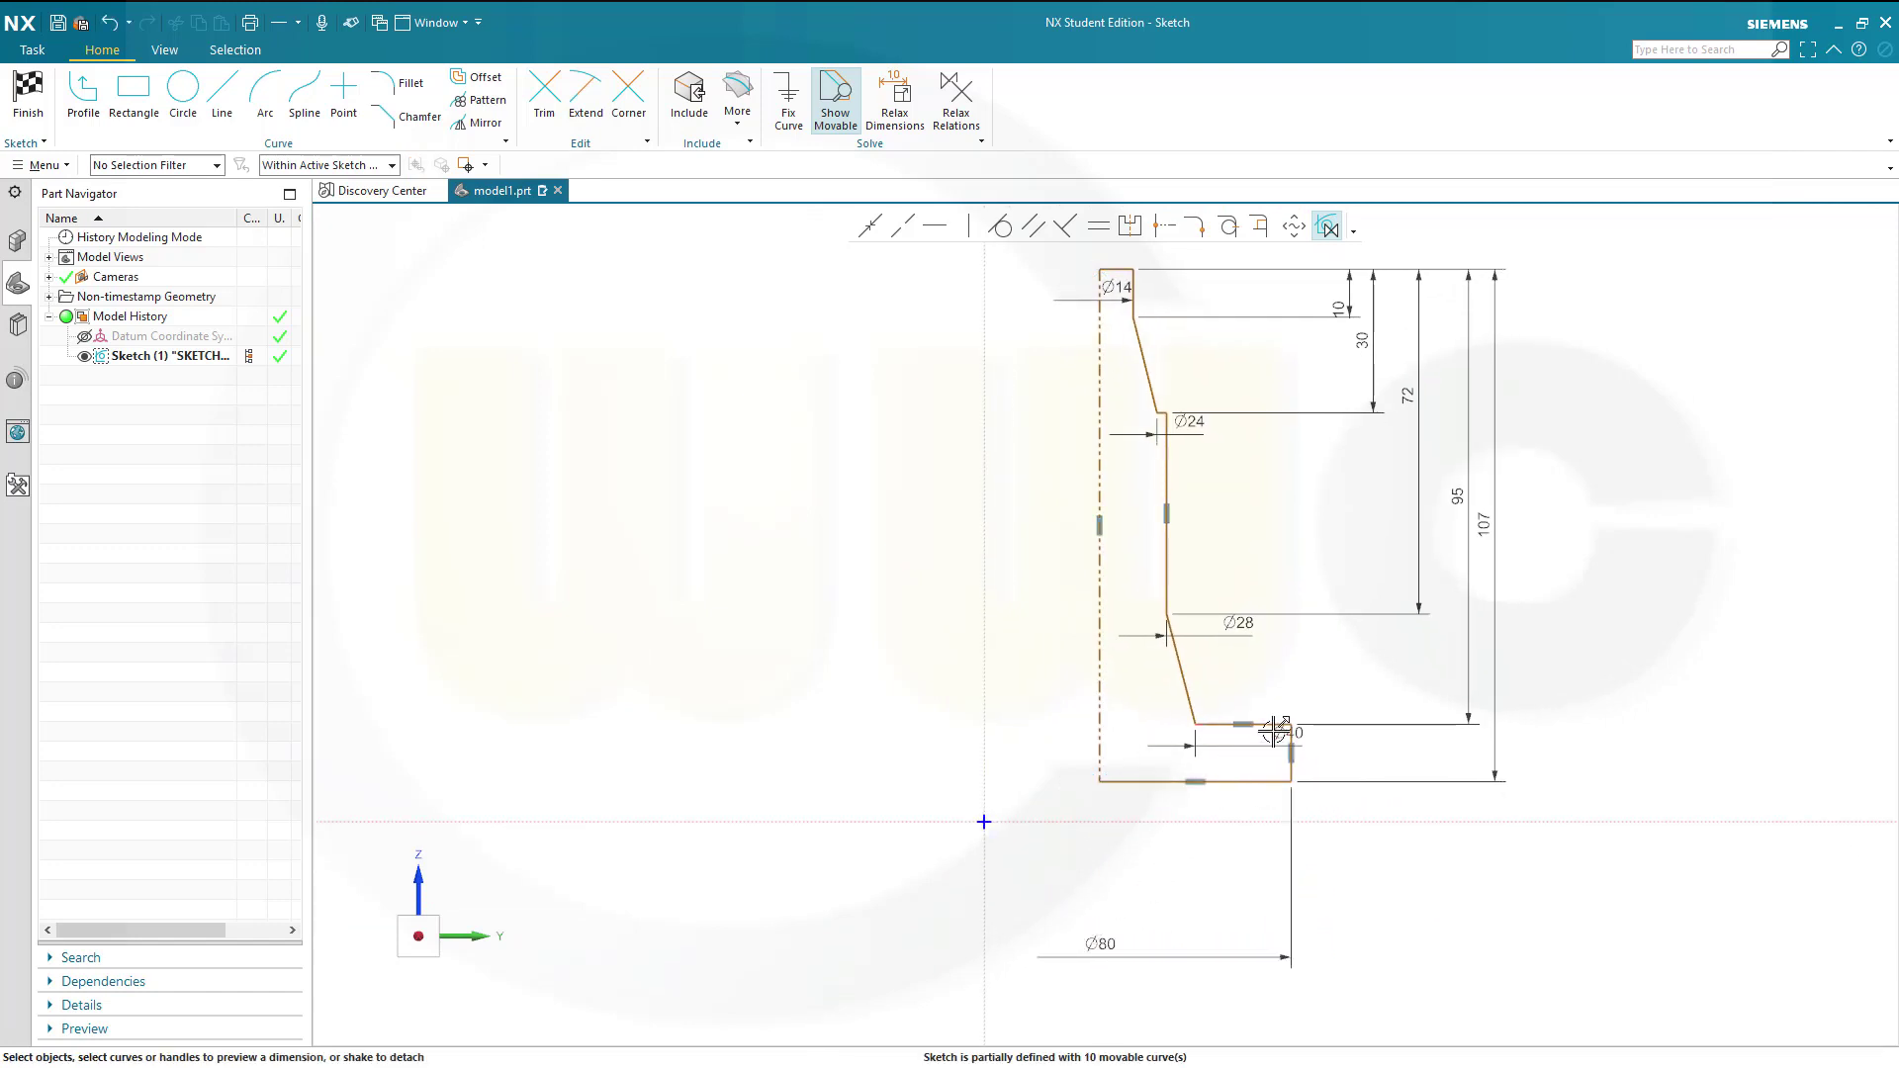
pyautogui.moveTo(1276, 731); pyautogui.dragTo(1080, 896)
pyautogui.keyDown('shift'); pyautogui.moveTo(1043, 687); pyautogui.dragTo(1036, 918, button='middle'); pyautogui.keyUp('shift')
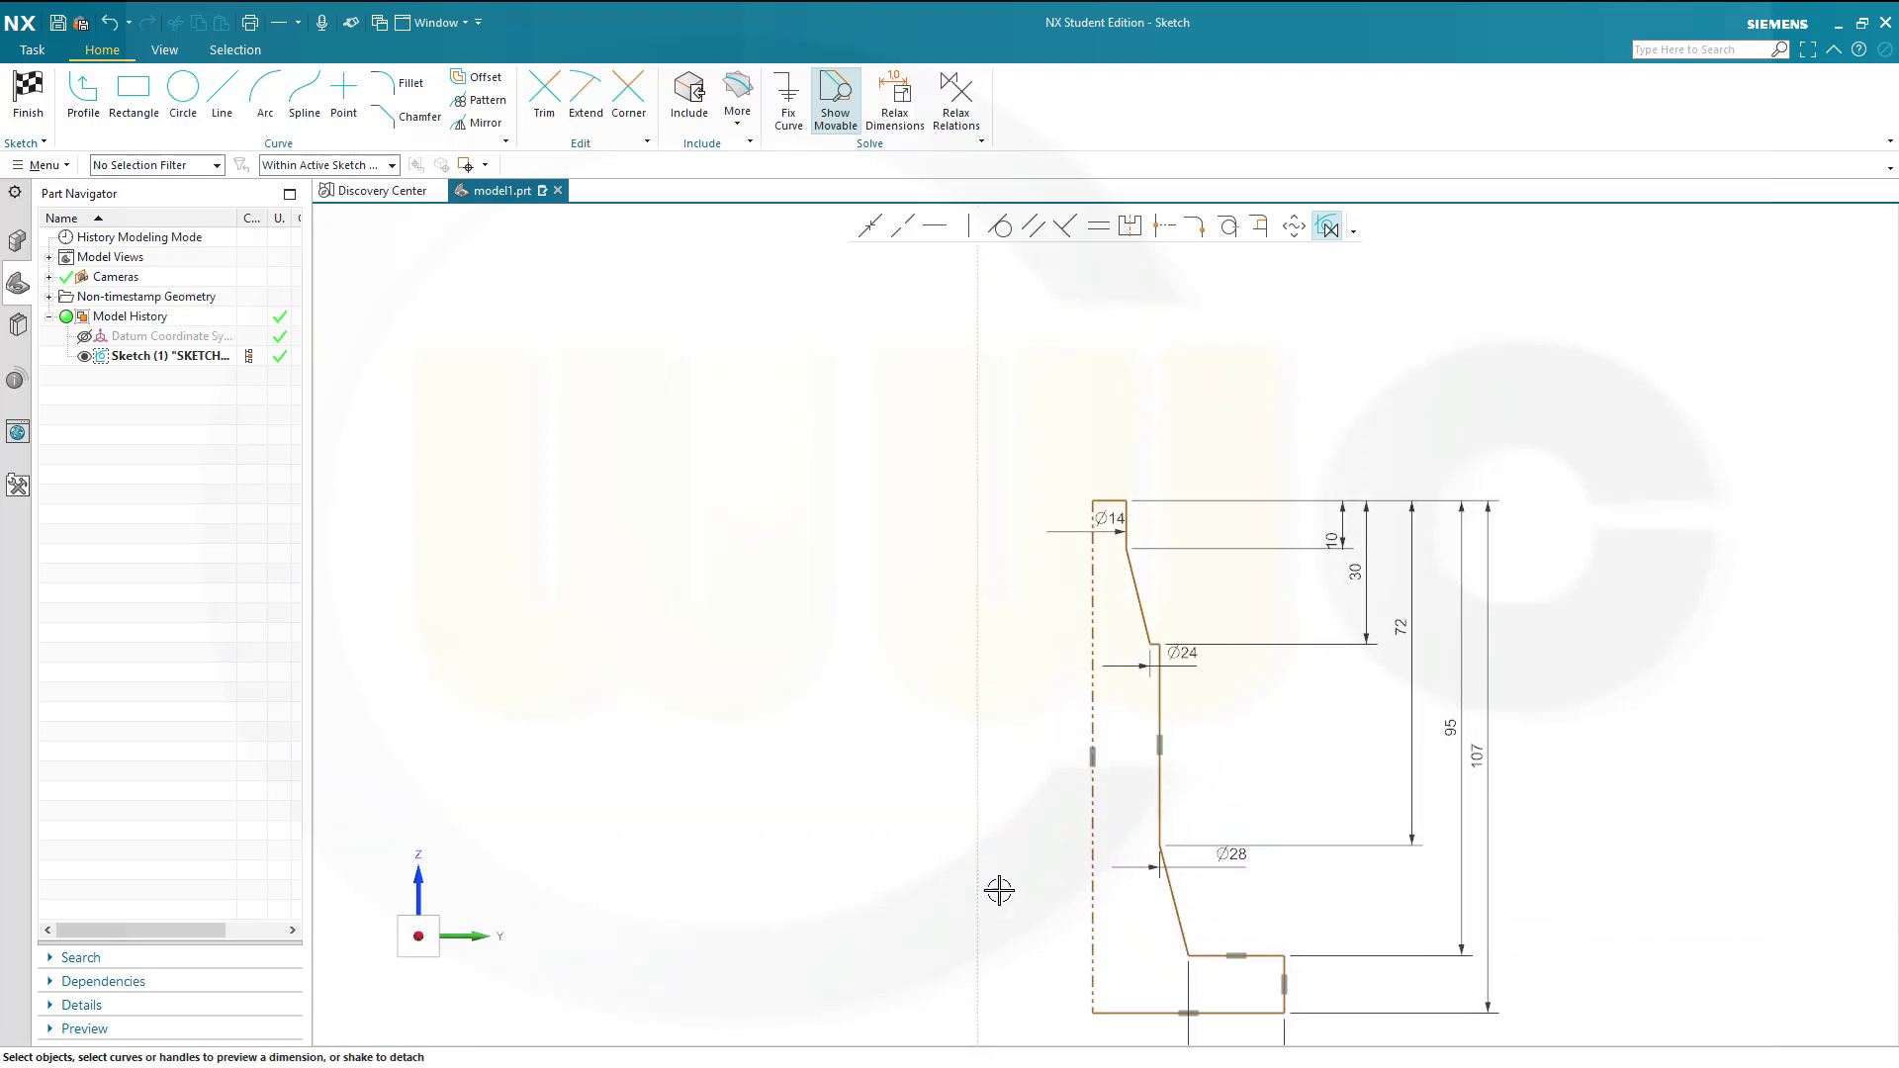
pyautogui.moveTo(1112, 518); pyautogui.dragTo(1110, 479)
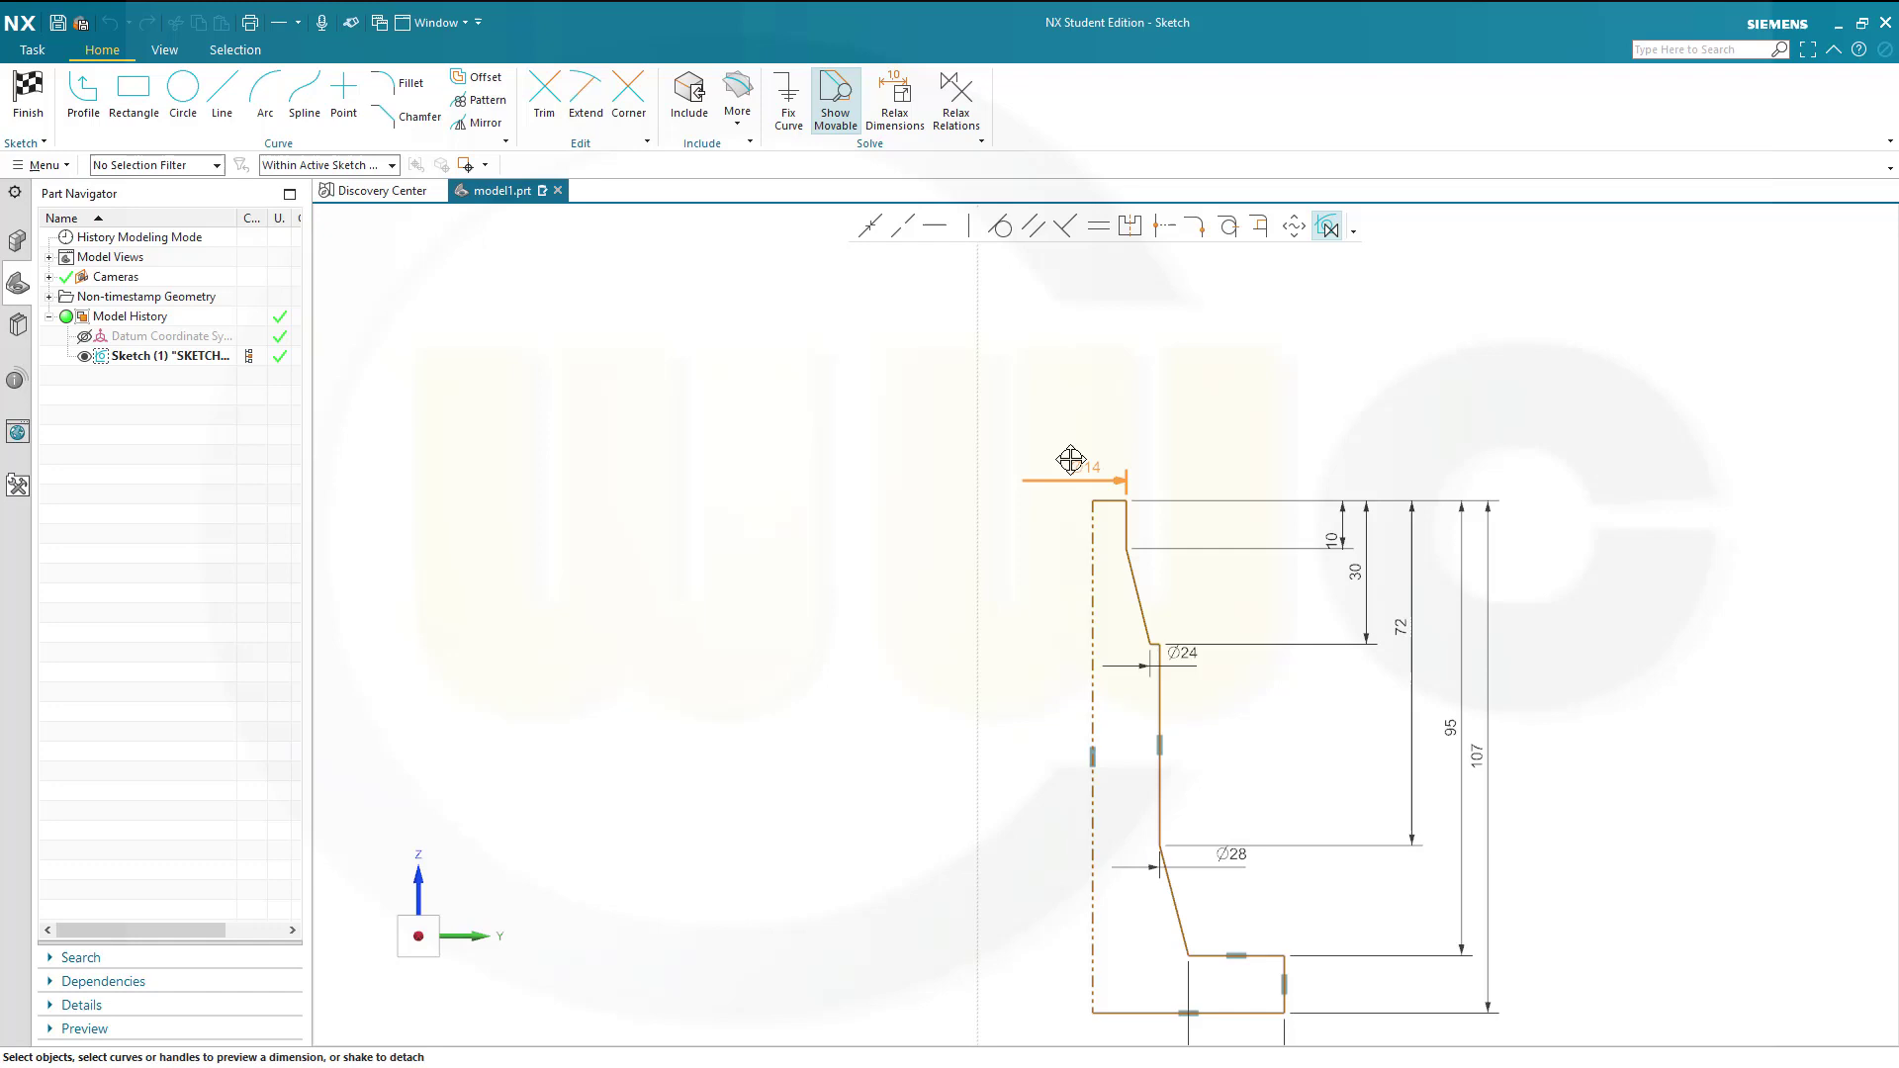
pyautogui.moveTo(1071, 460); pyautogui.dragTo(1065, 462)
pyautogui.moveTo(1183, 640); pyautogui.dragTo(1058, 422)
pyautogui.moveTo(1221, 859)
pyautogui.mouseDown()
pyautogui.moveTo(1191, 445)
pyautogui.moveTo(1061, 381)
pyautogui.mouseUp()
pyautogui.scroll(-1, 1582, 754)
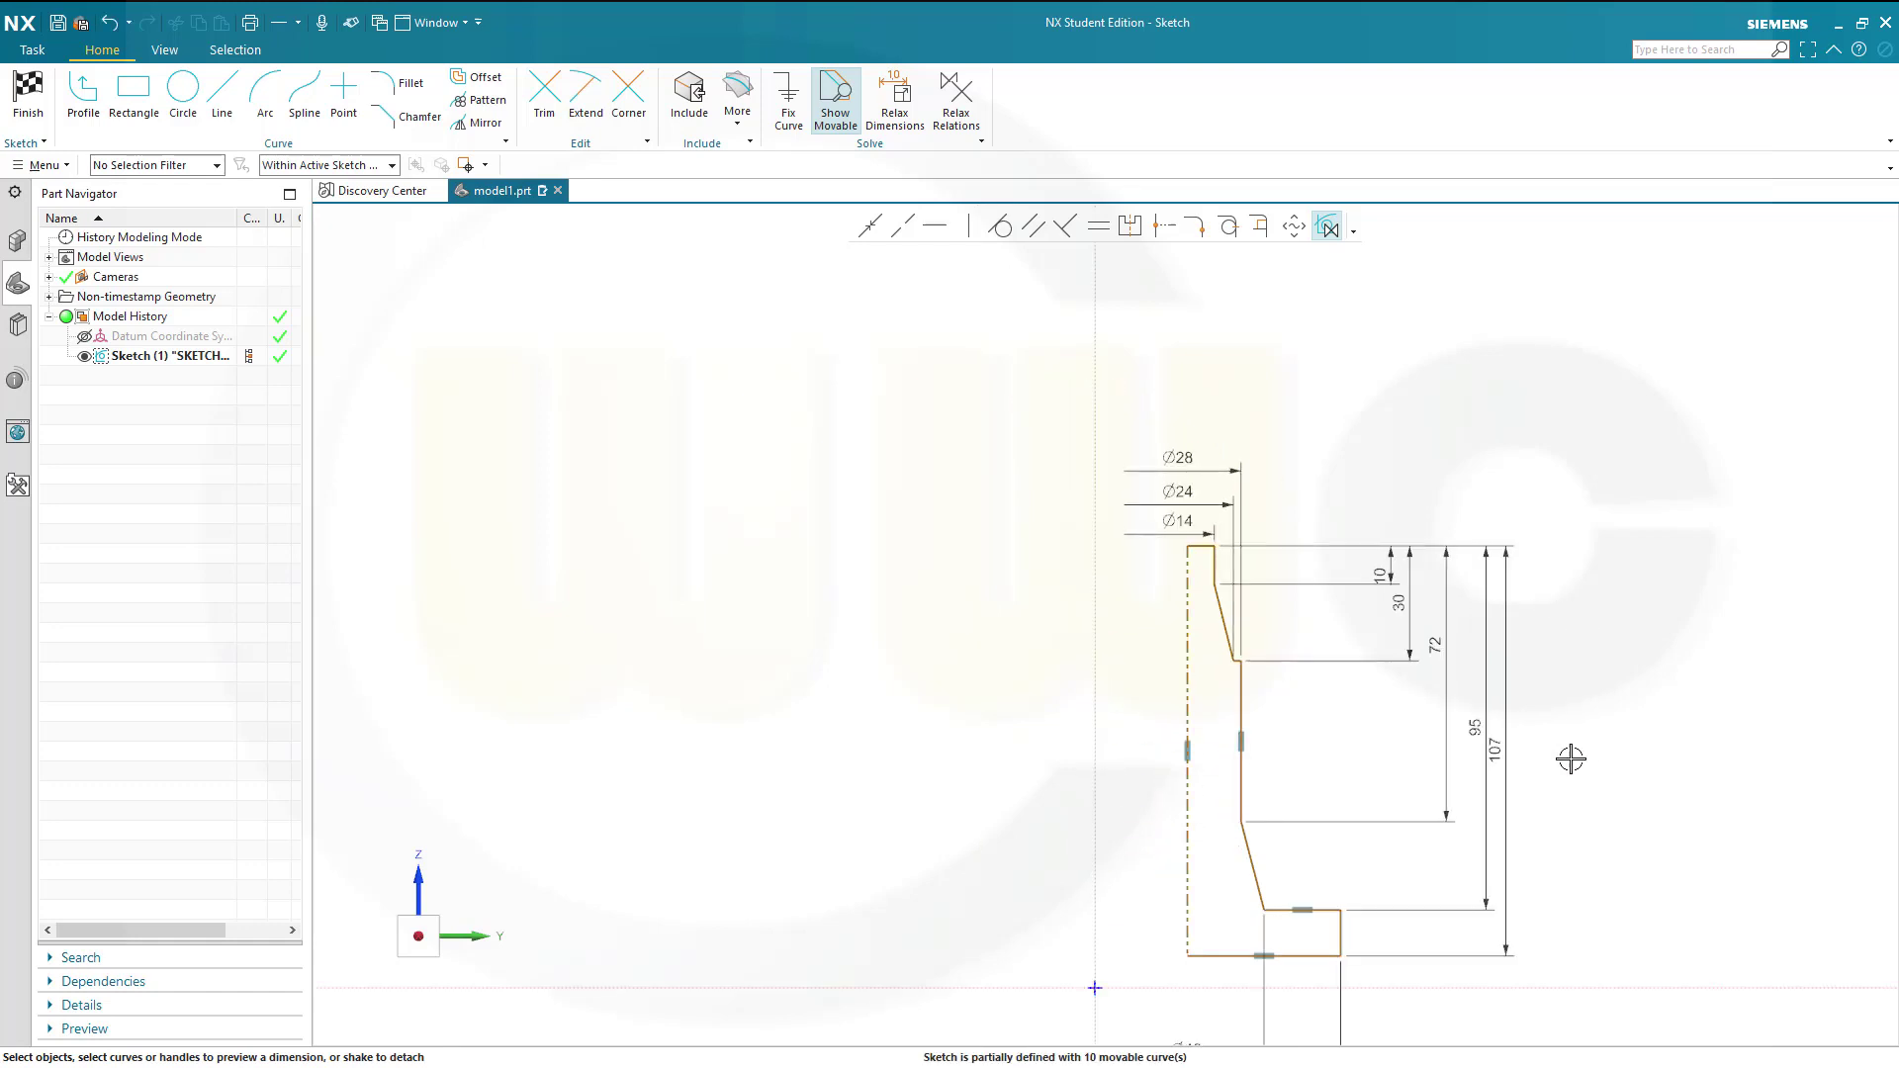
pyautogui.moveTo(1001, 810)
pyautogui.keyDown('shift'); pyautogui.mouseDown(button='middle')
pyautogui.moveTo(1001, 755)
pyautogui.moveTo(870, 657)
pyautogui.mouseUp(button='middle'); pyautogui.keyUp('shift')
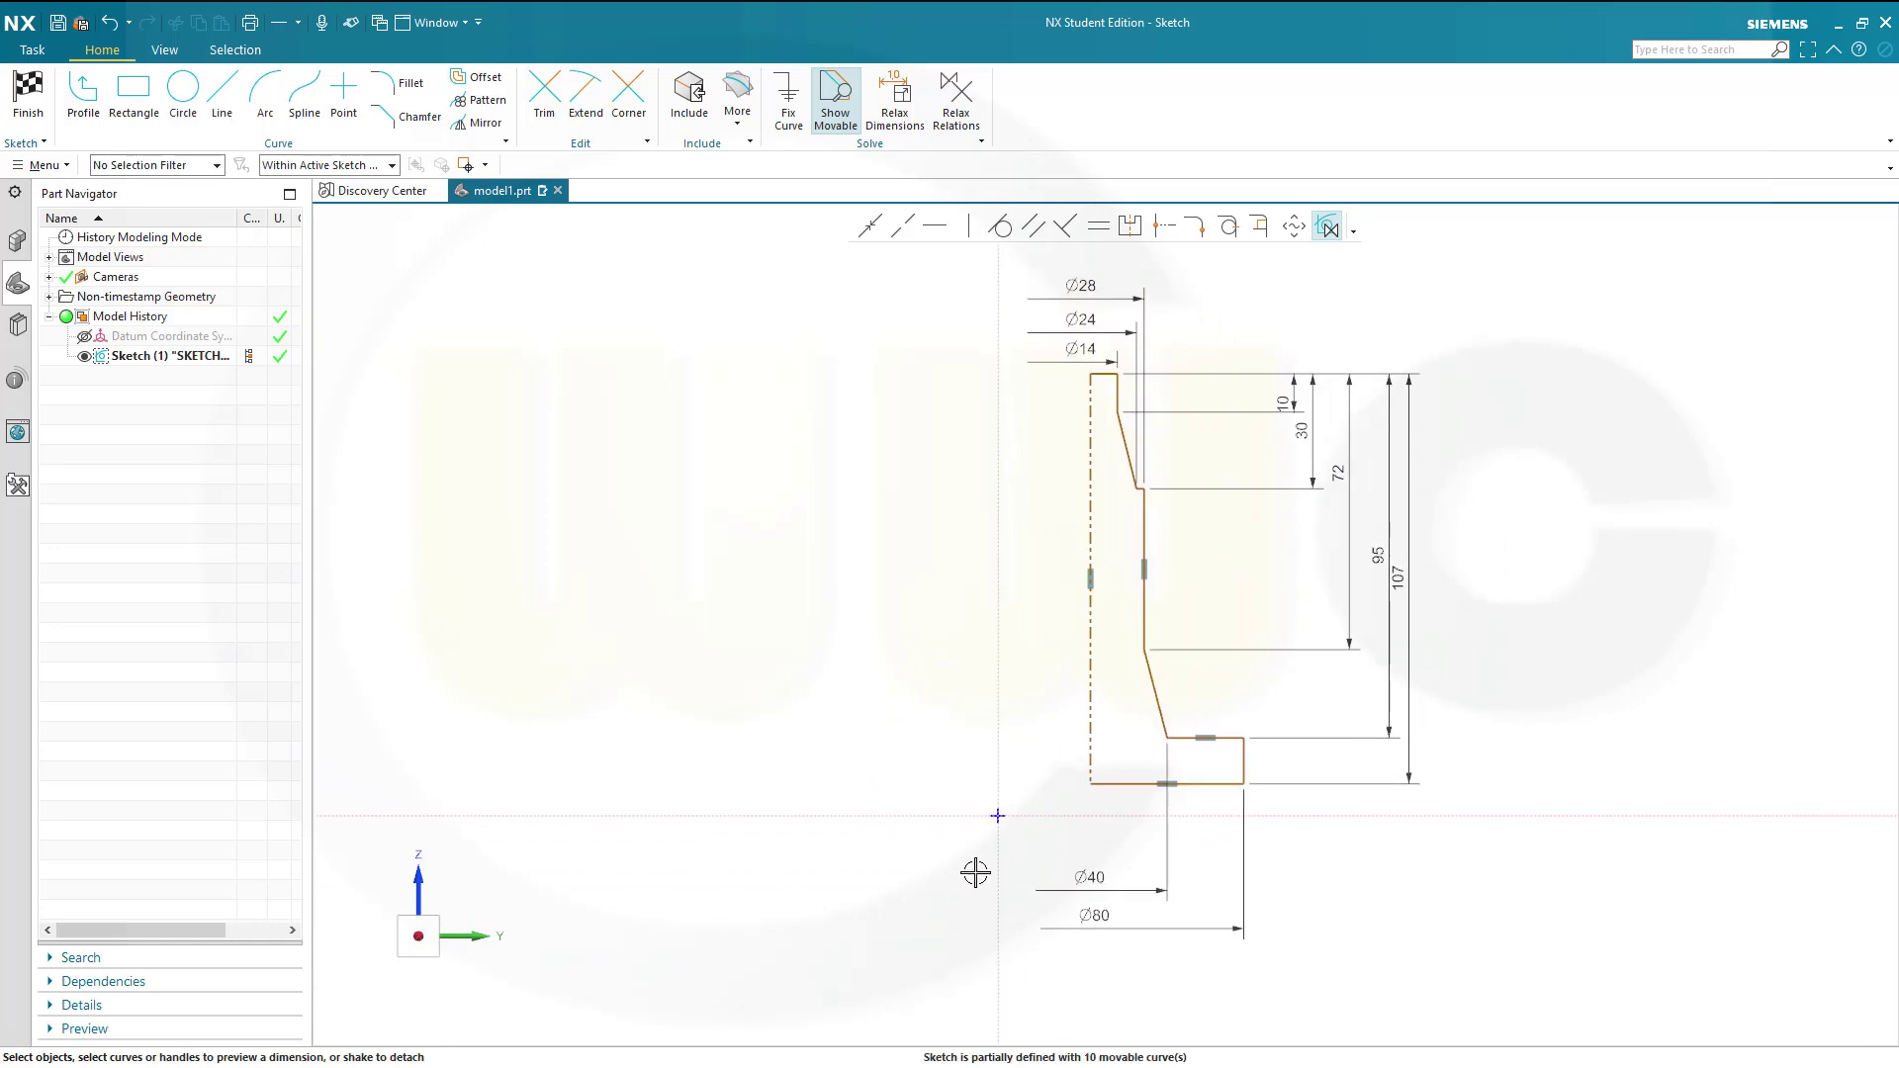
pyautogui.click(1091, 777)
# Make the profile's bottom line collinear with the horizontal sketch axis
pyautogui.click(903, 227)
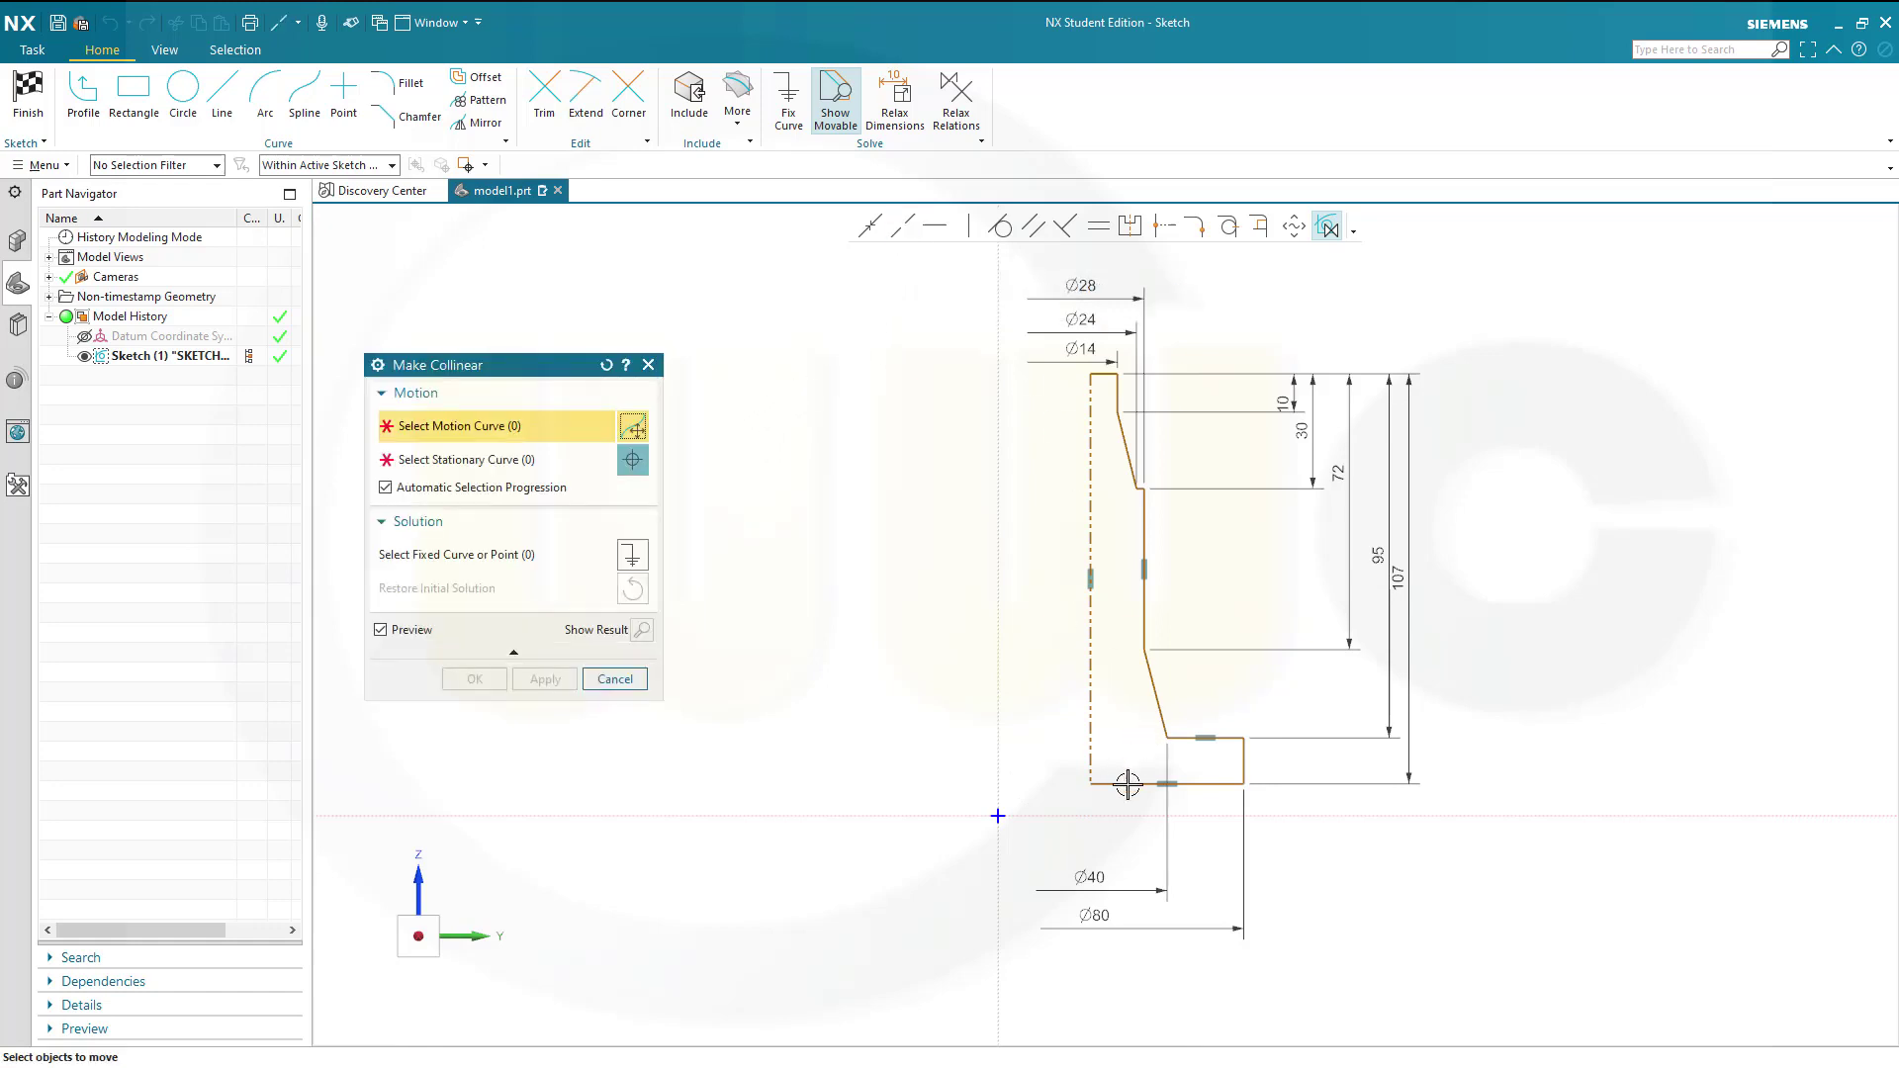
pyautogui.click(1127, 783)
pyautogui.click(1116, 816)
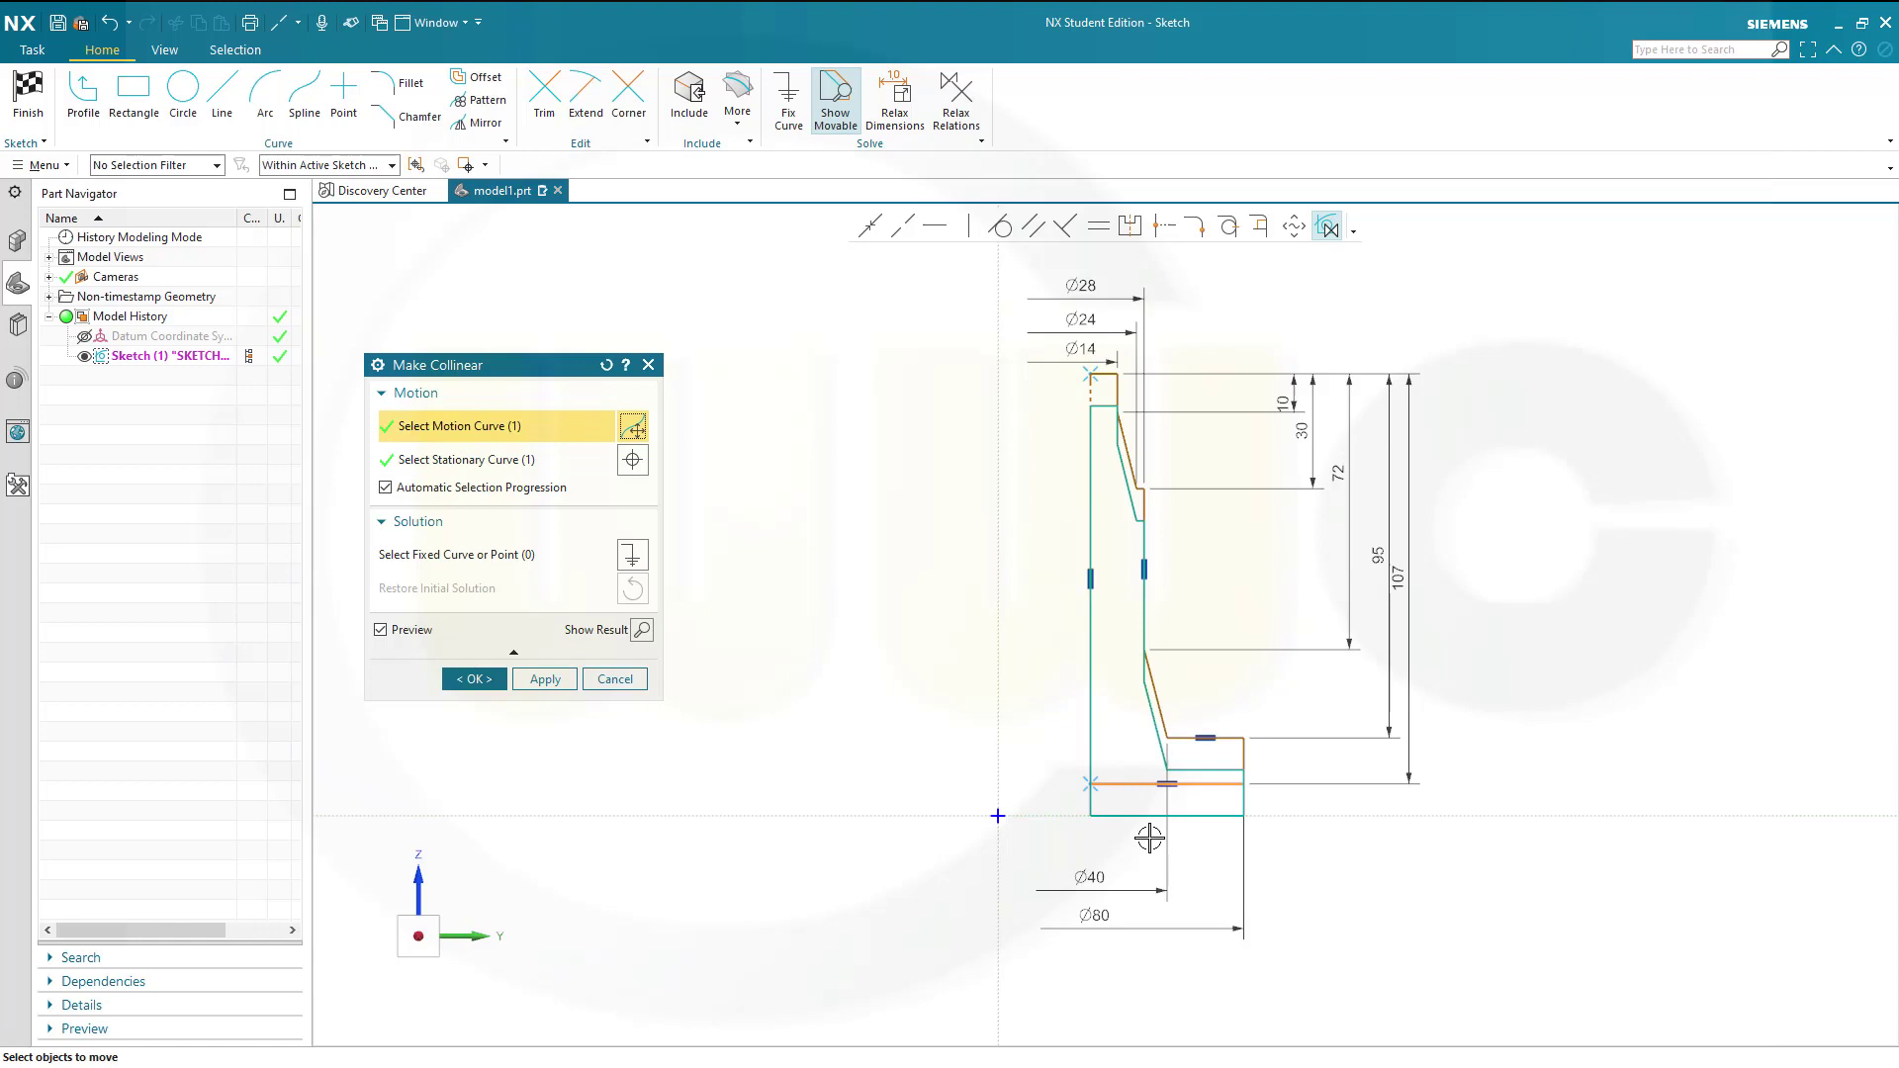
pyautogui.click(545, 680)
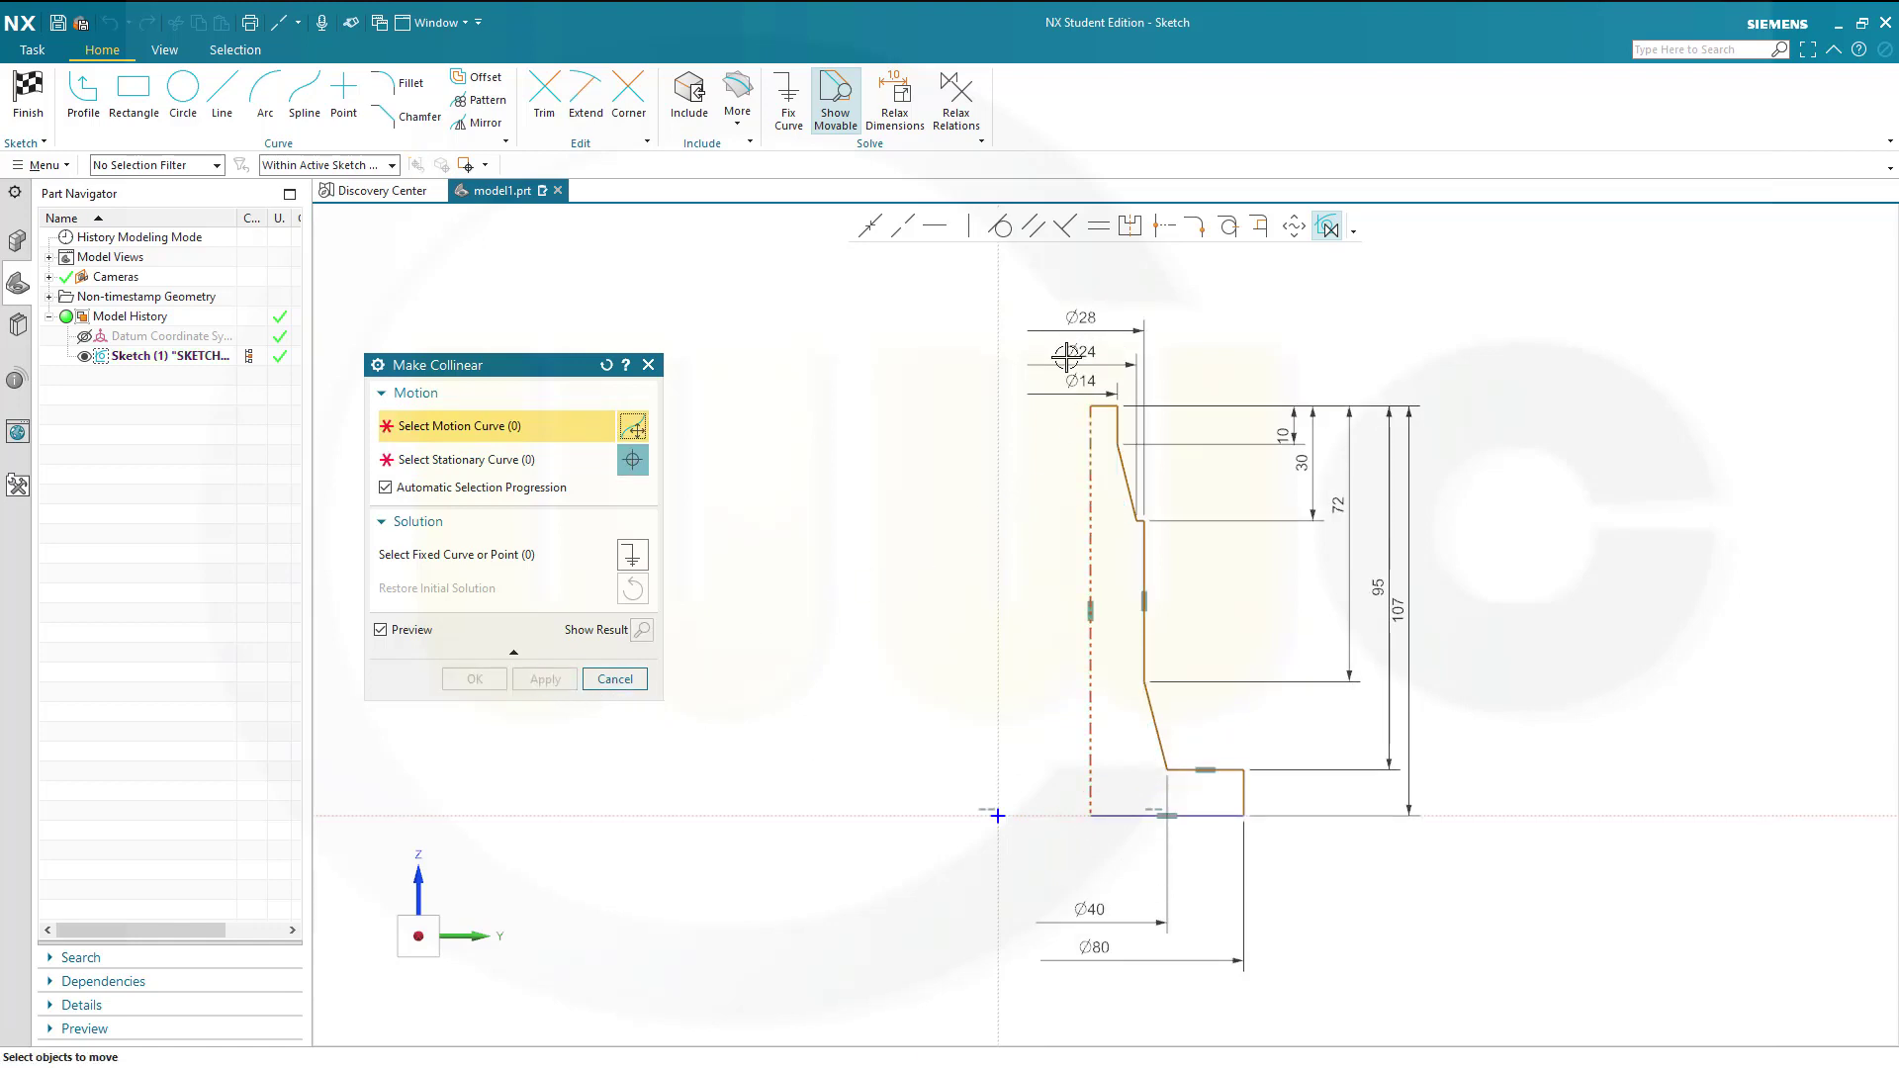
# Make the centreline collinear with the vertical datum axis, fully defining the sketch
pyautogui.click(1091, 470)
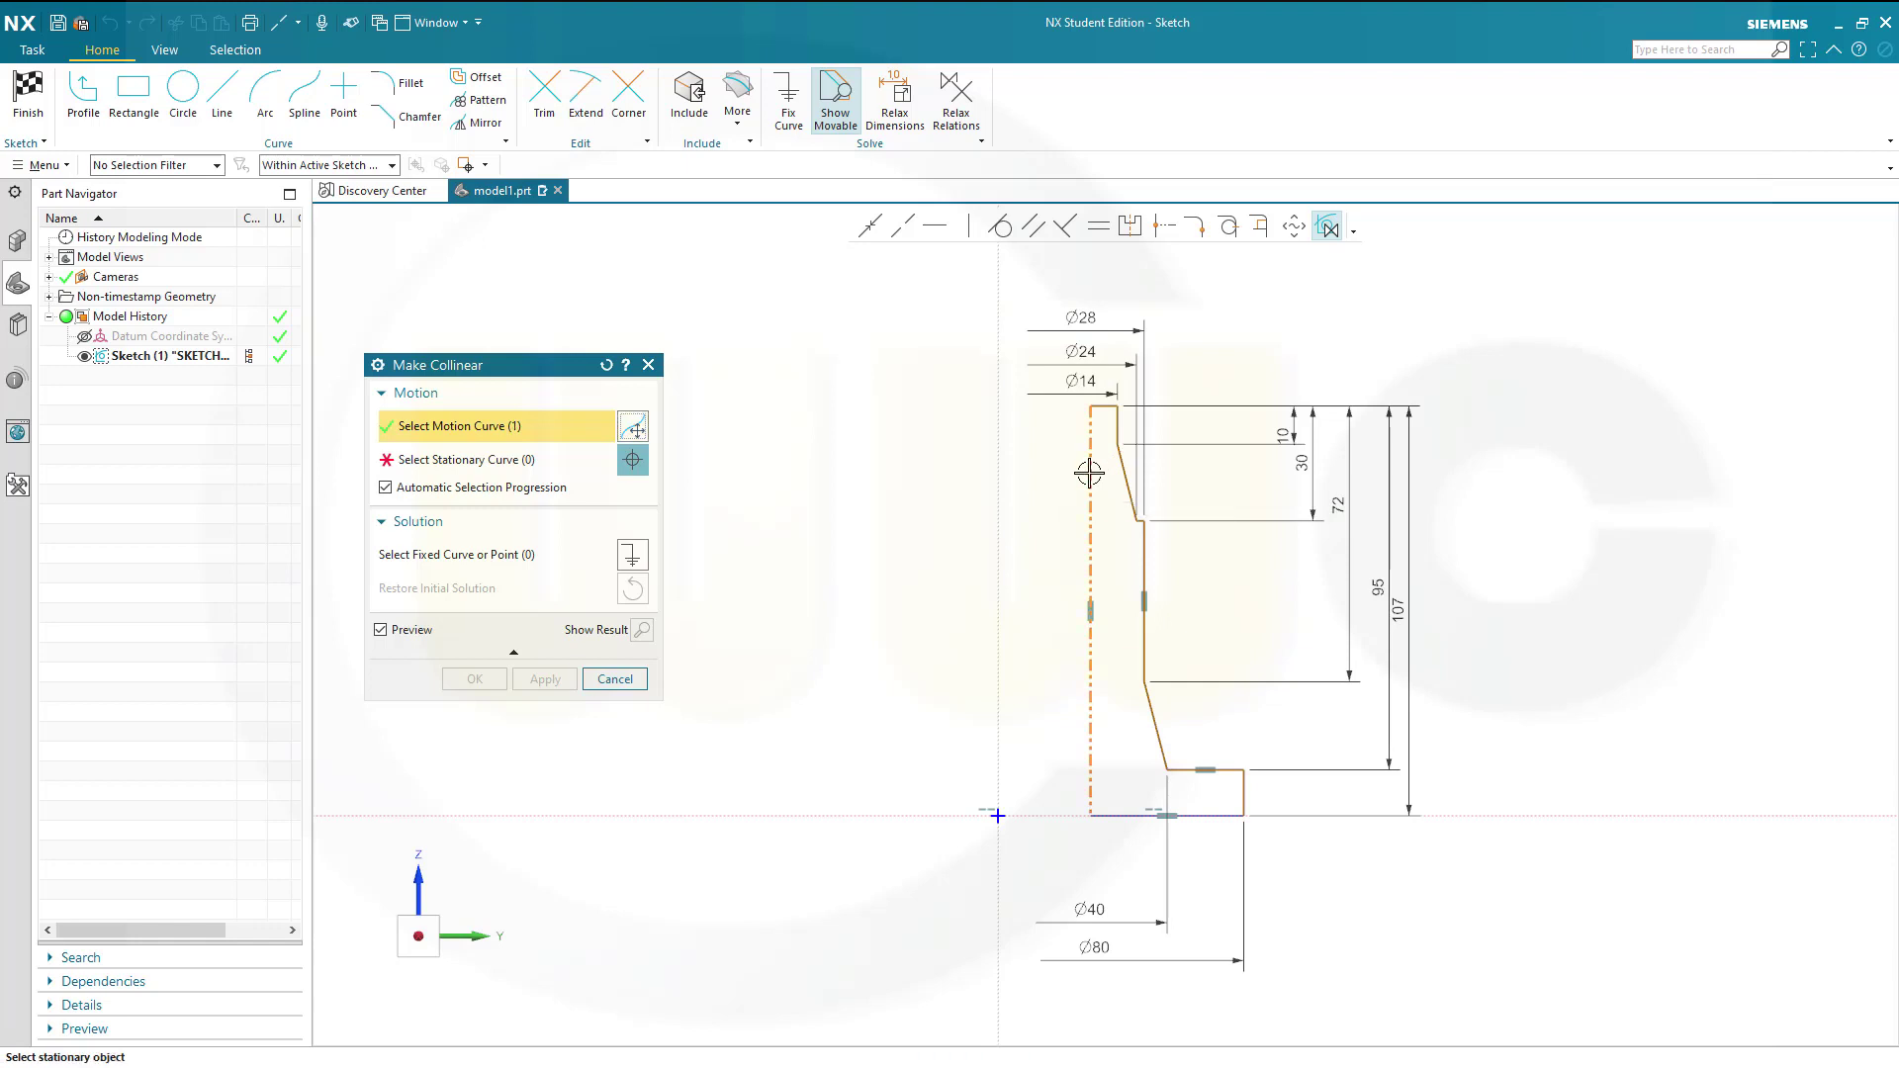
pyautogui.click(997, 503)
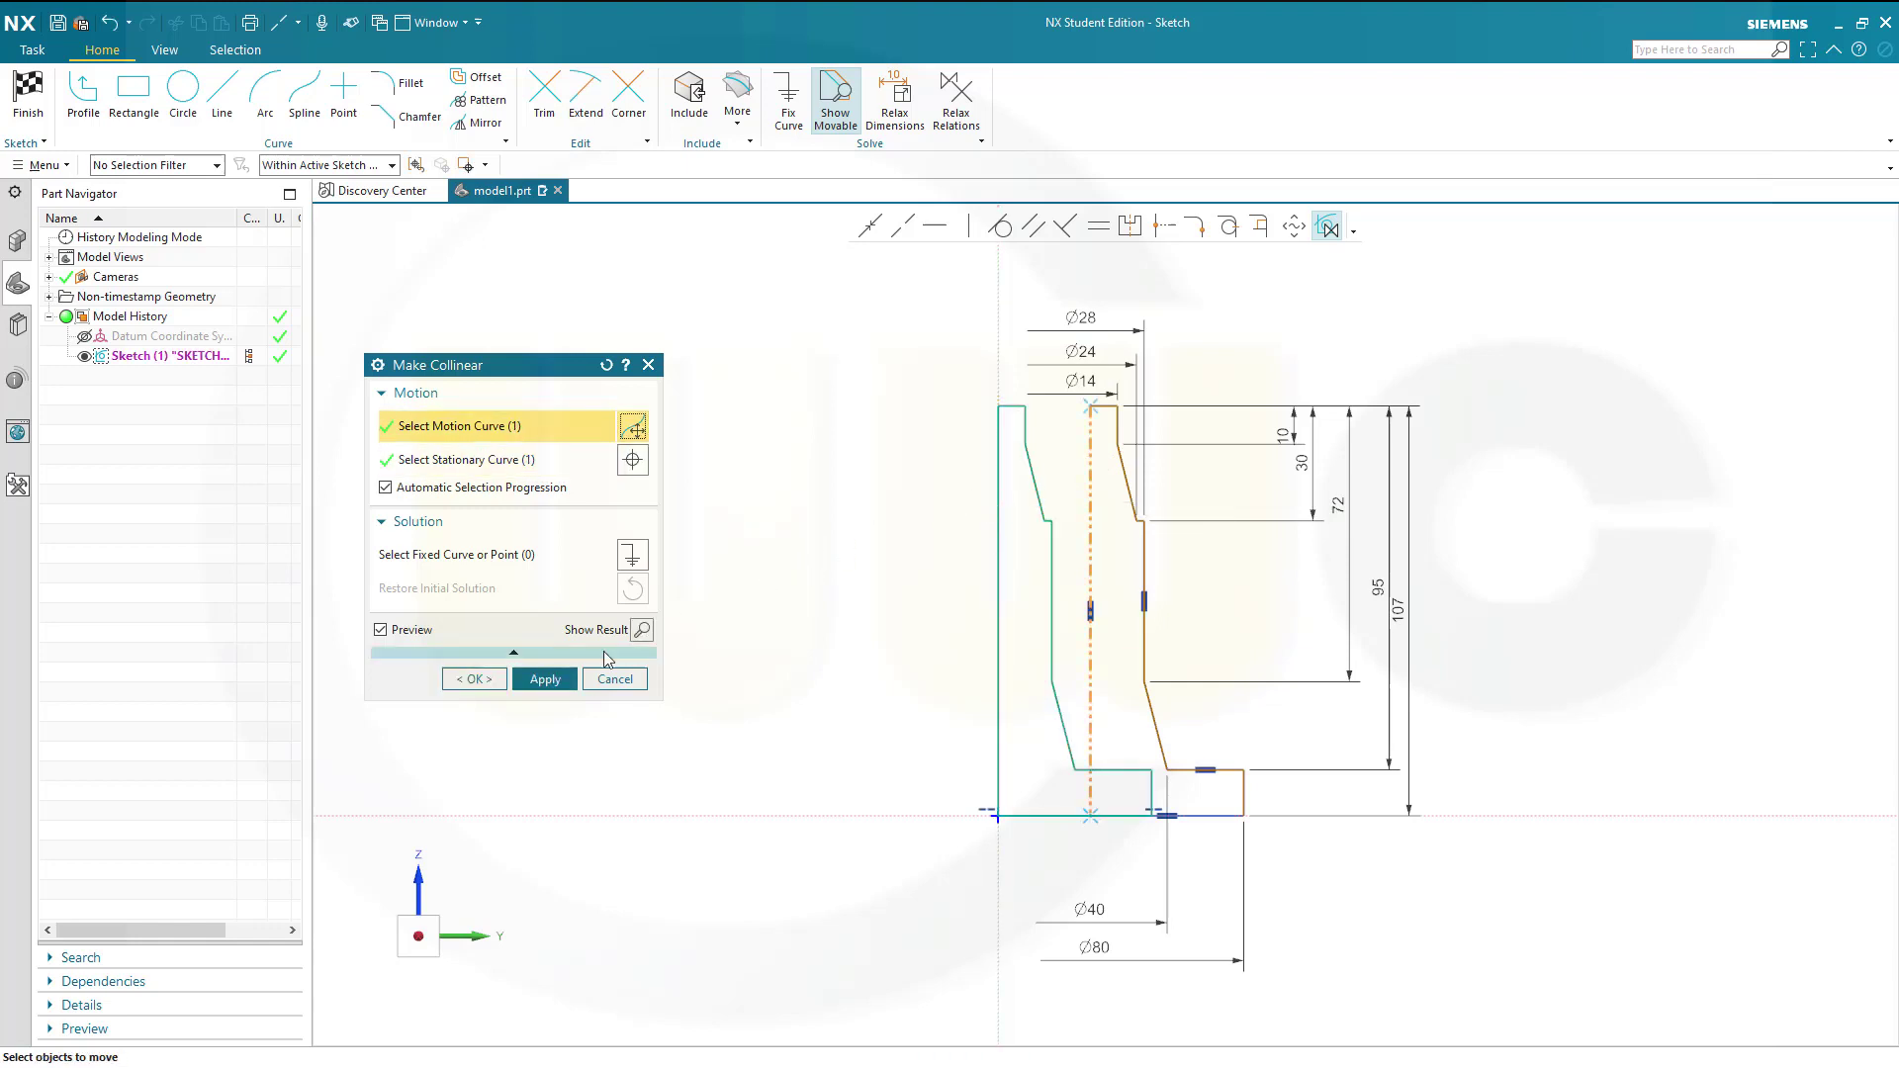
pyautogui.click(475, 679)
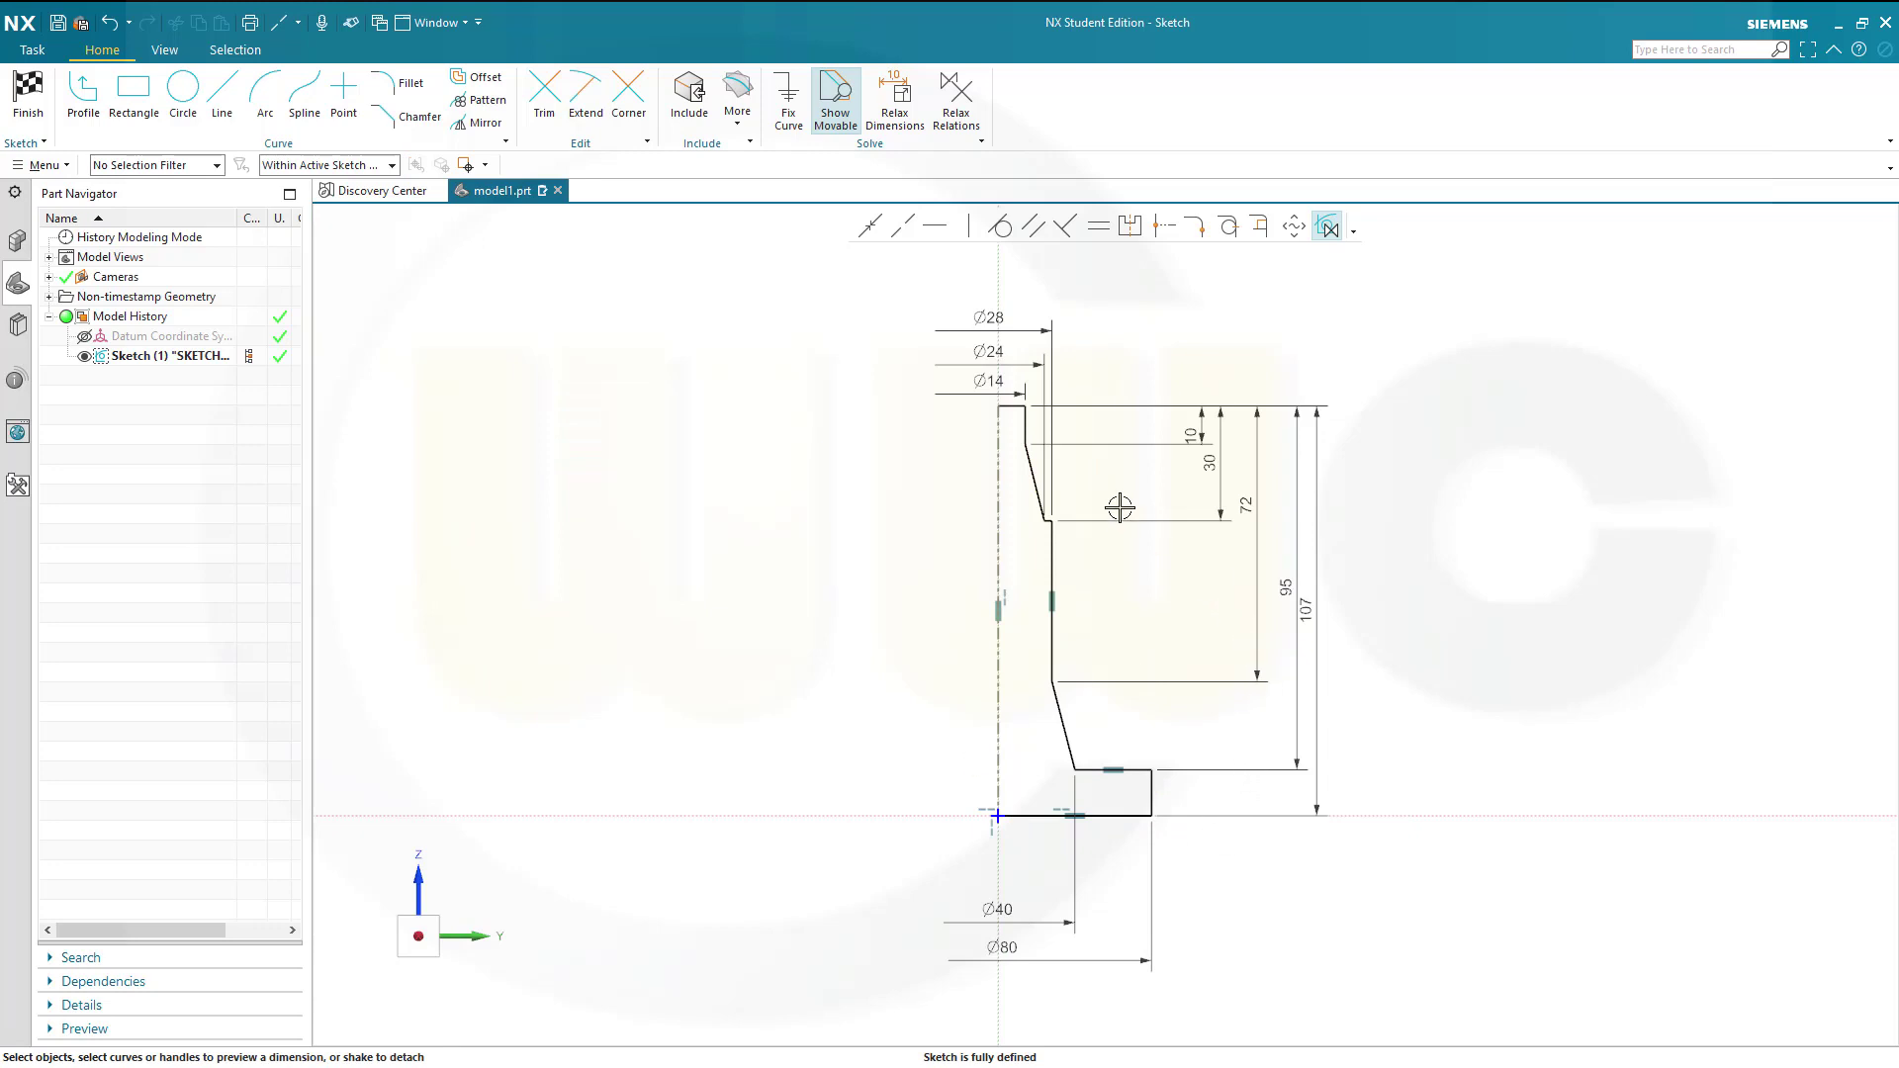
# Finish the sketch and revolve the half-profile from 0° to 360° into a solid
pyautogui.click(54, 110)
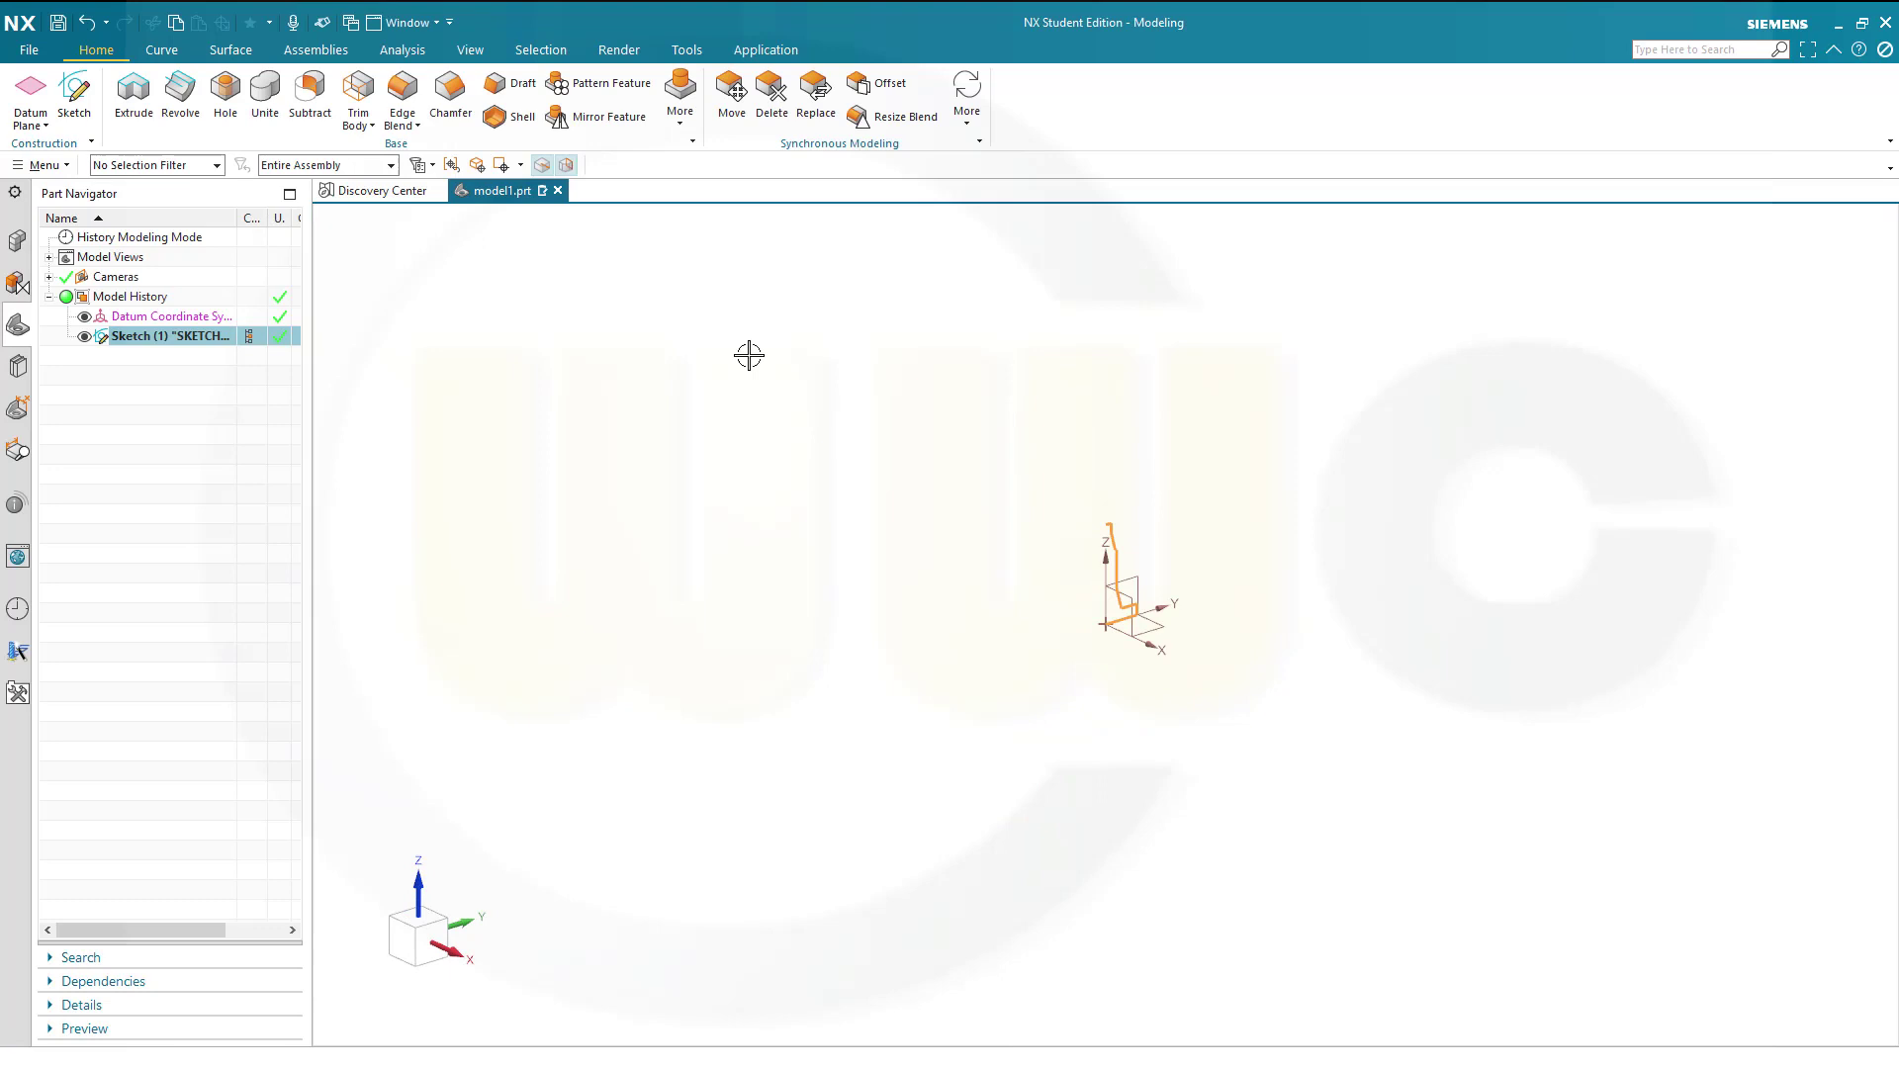
pyautogui.click(181, 99)
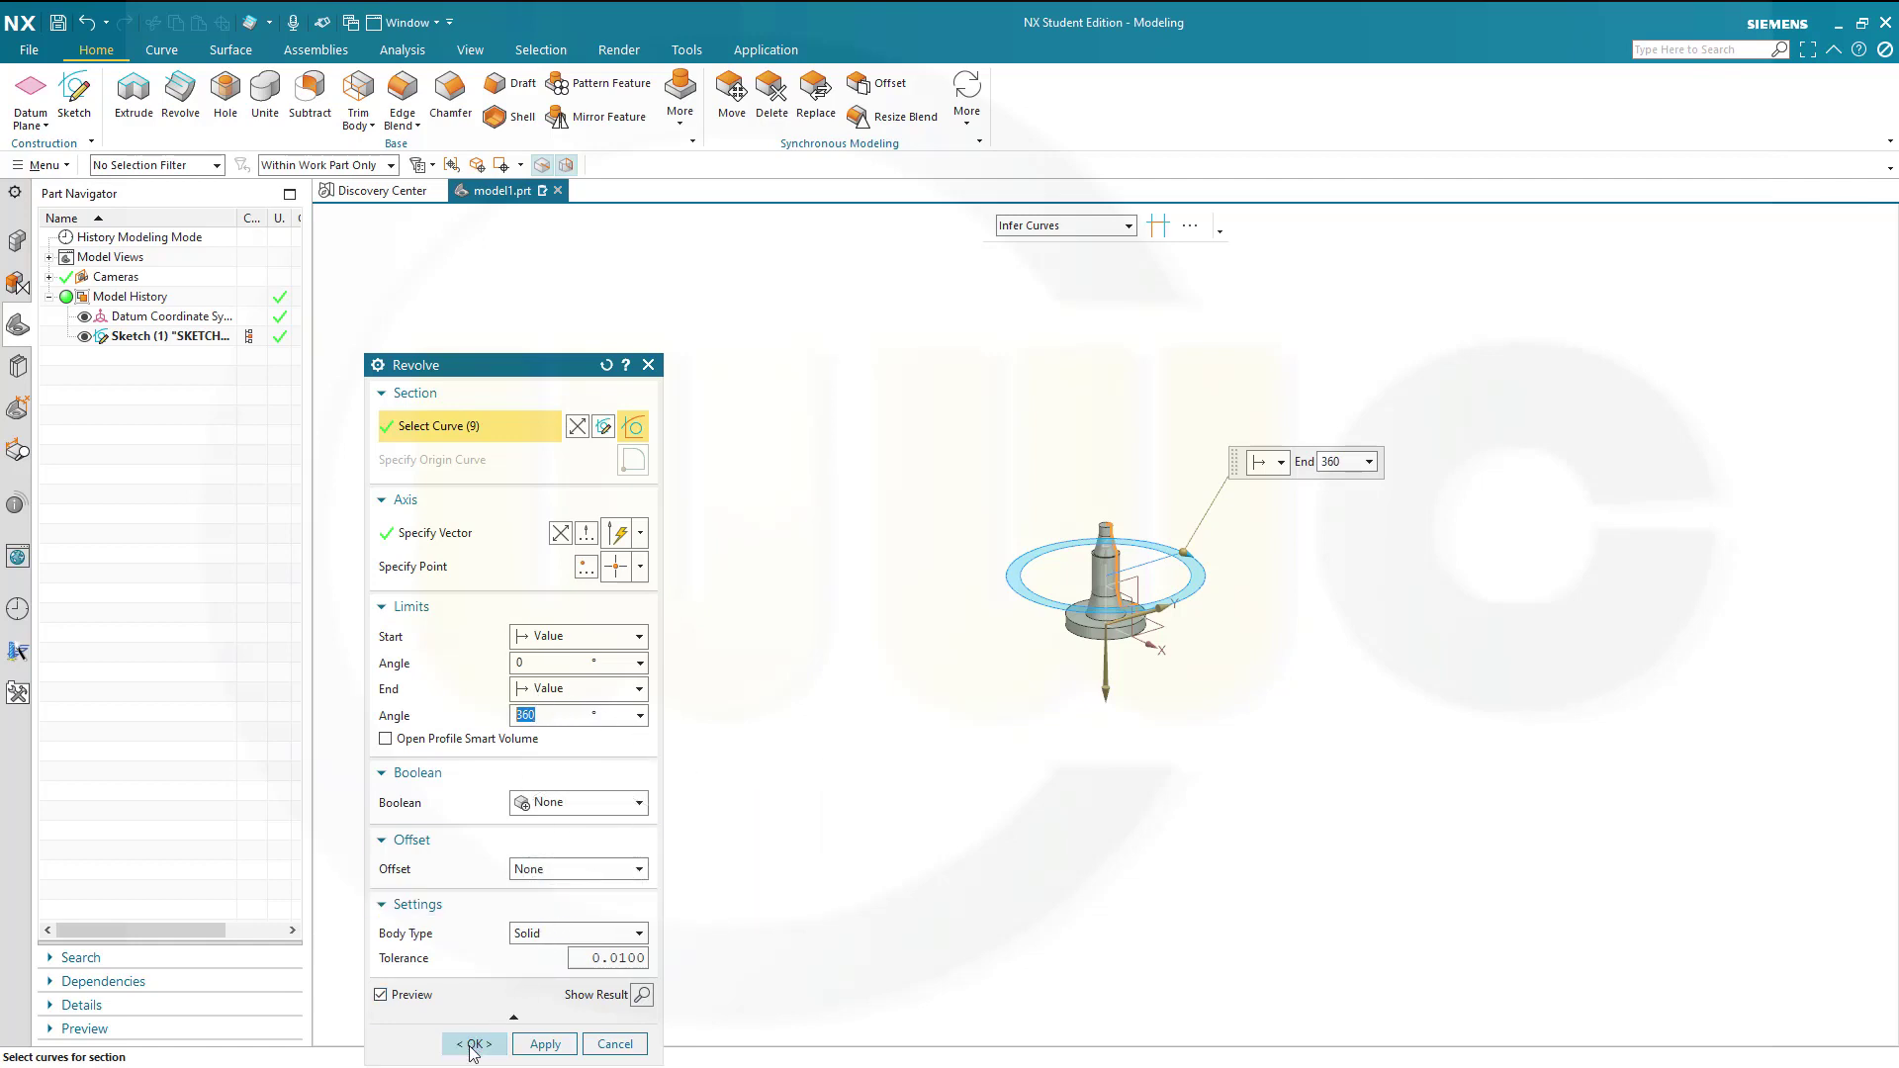
pyautogui.click(474, 1044)
pyautogui.scroll(5, 1174, 588)
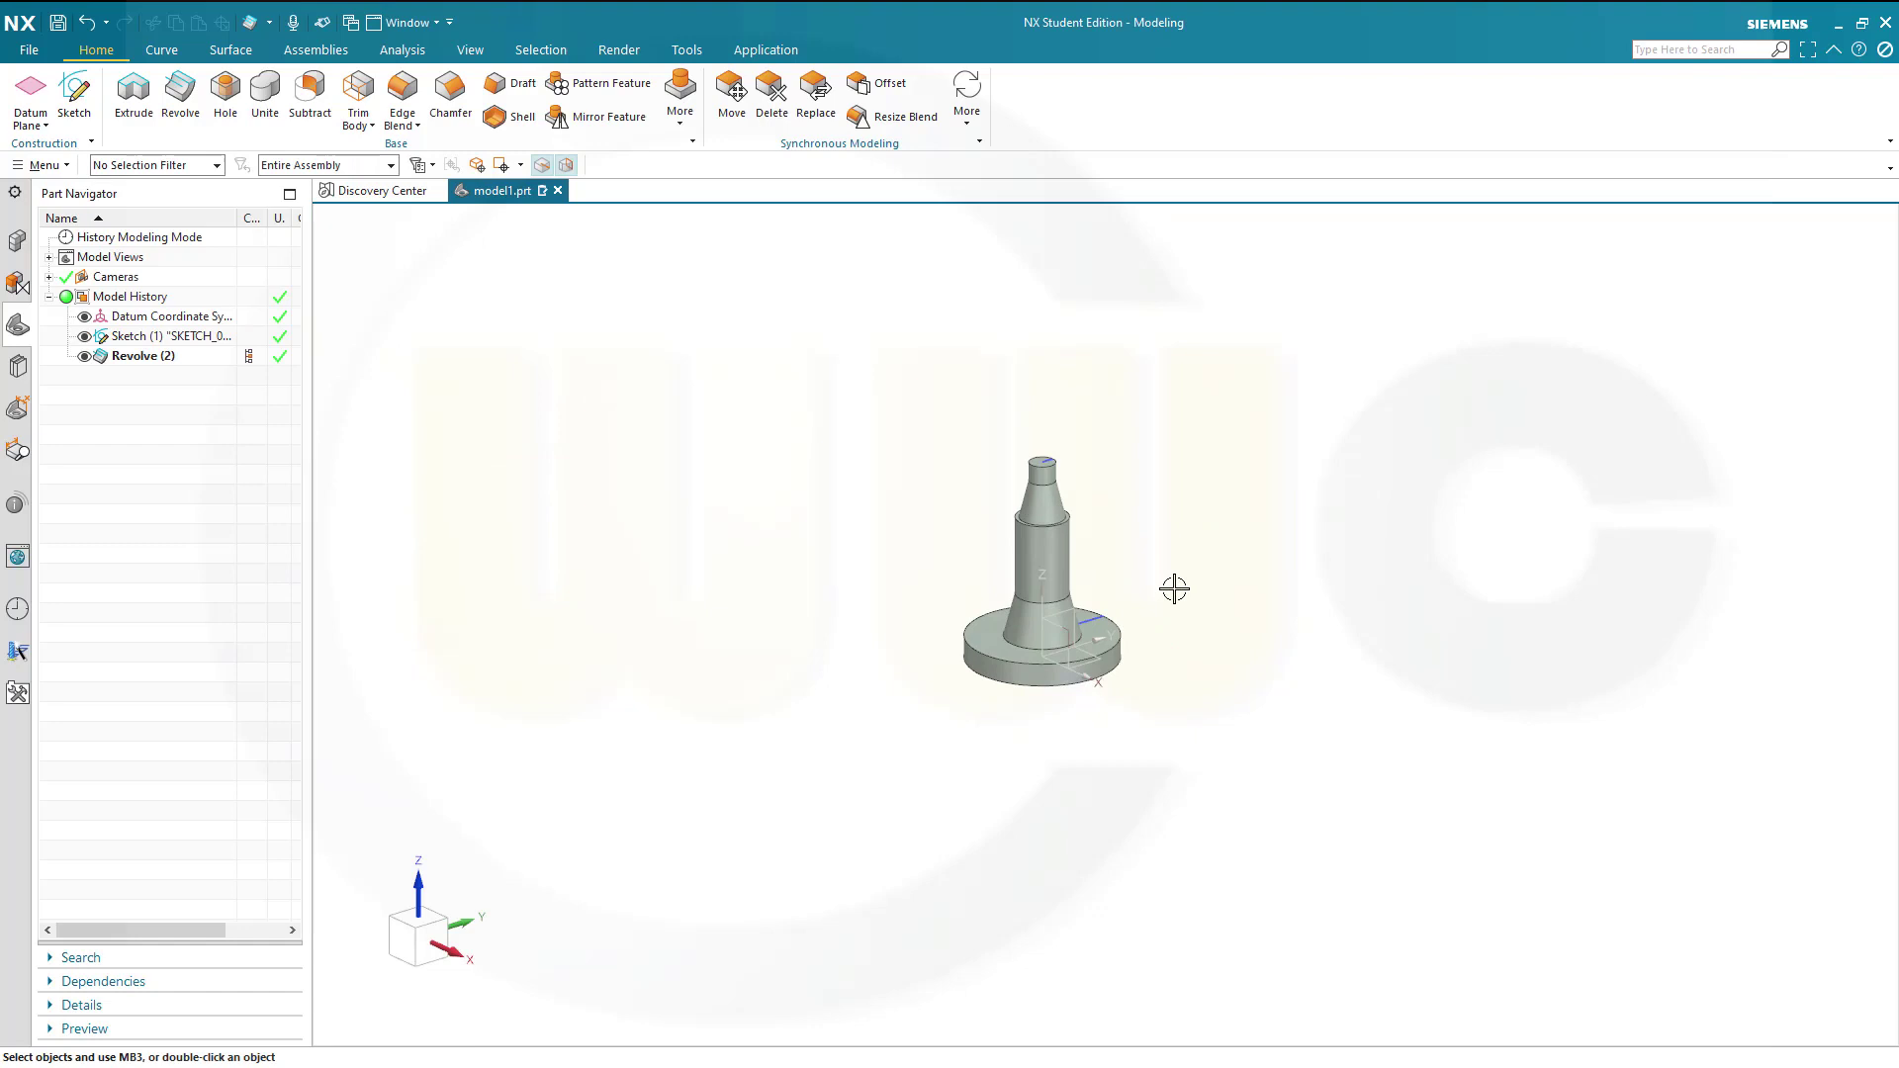
# Hide the sketch and create a reference point at X 30, Y 0, Z 0
pyautogui.click(85, 338)
pyautogui.scroll(1, 1434, 835)
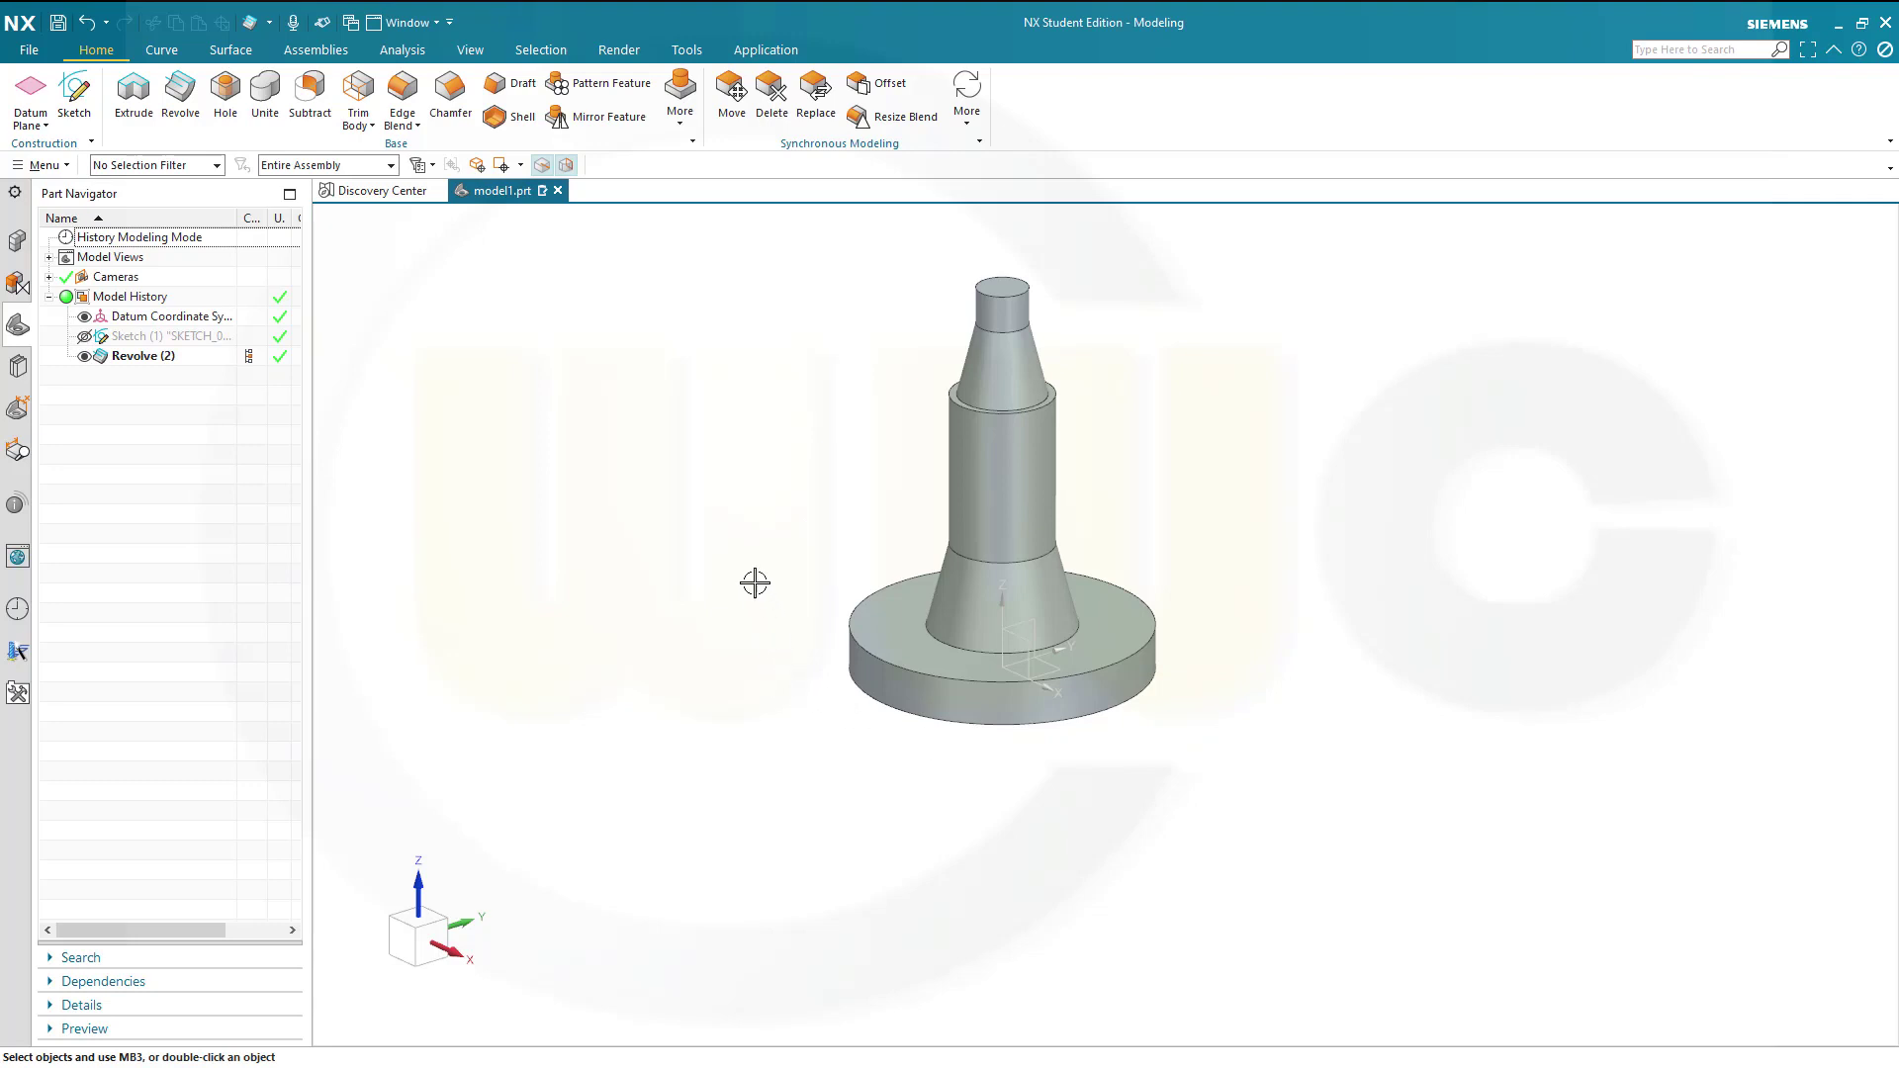
pyautogui.click(161, 50)
pyautogui.click(148, 76)
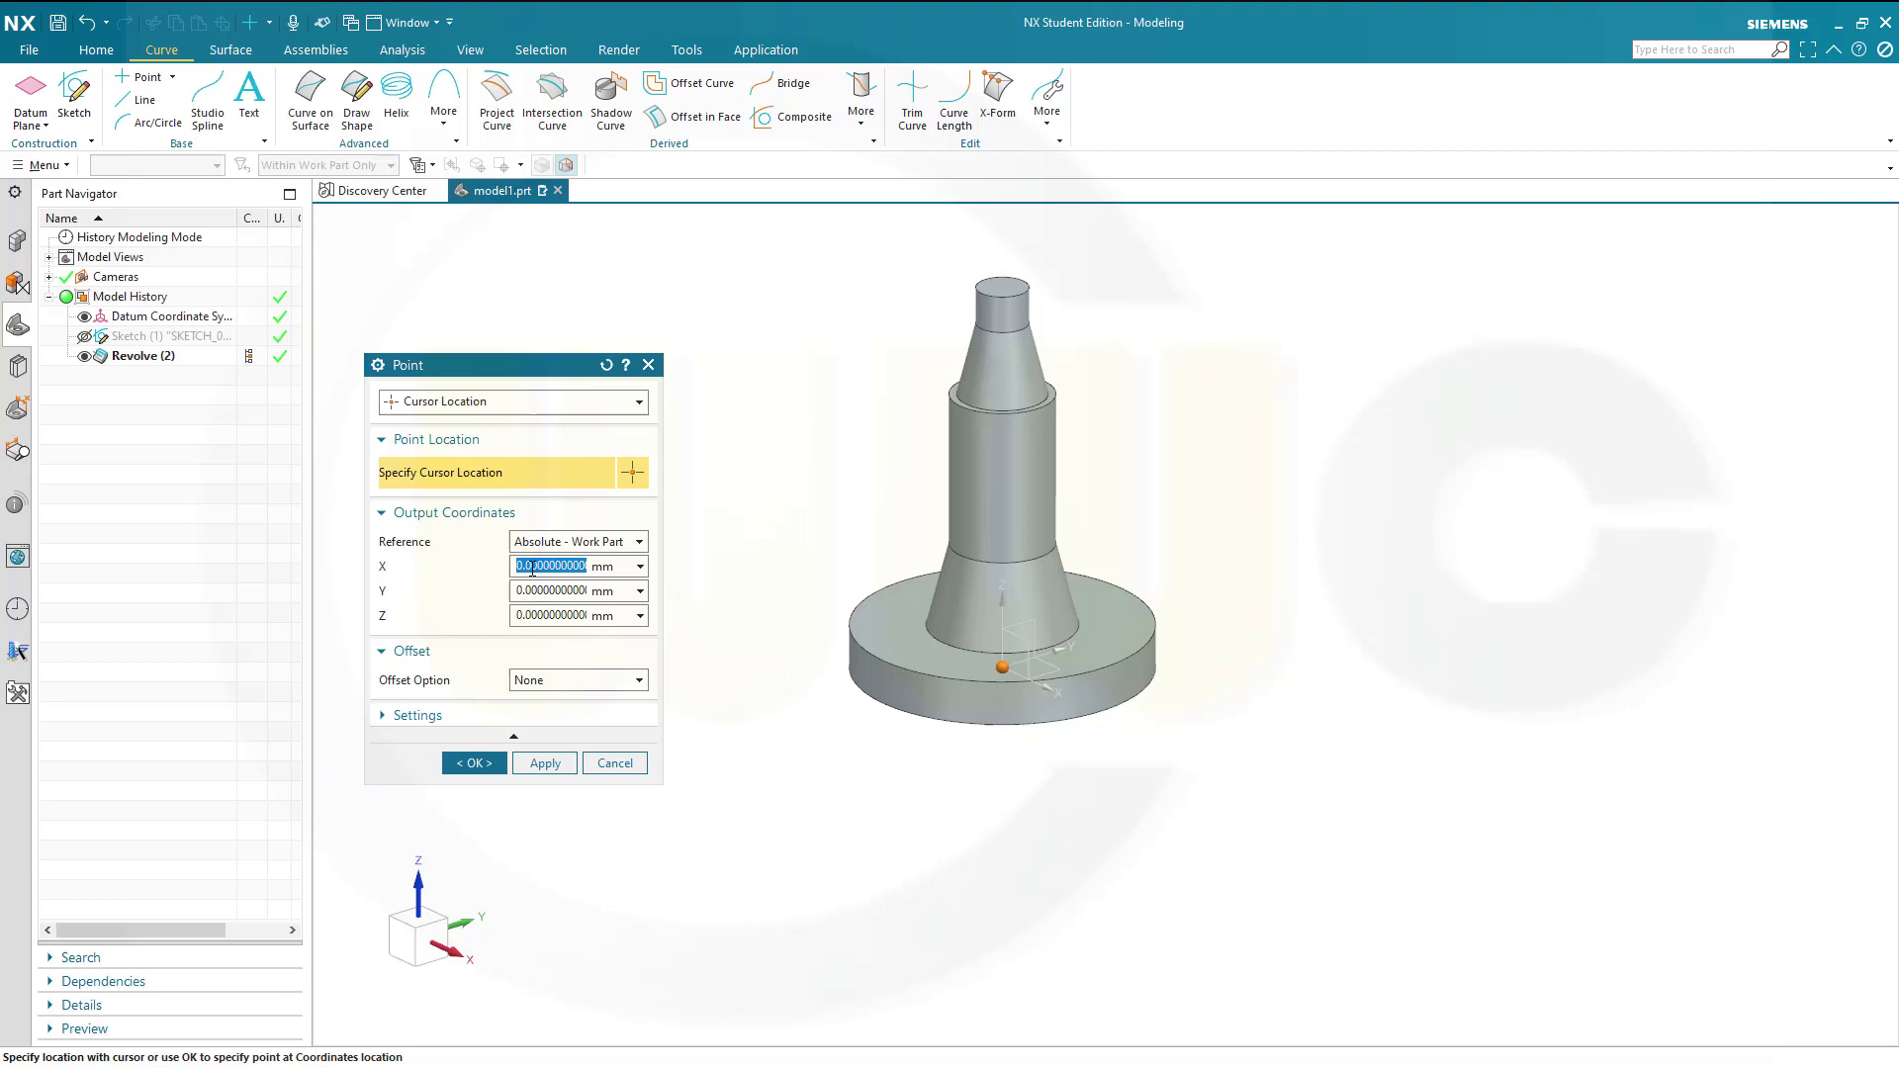
pyautogui.write('30')
pyautogui.click(476, 764)
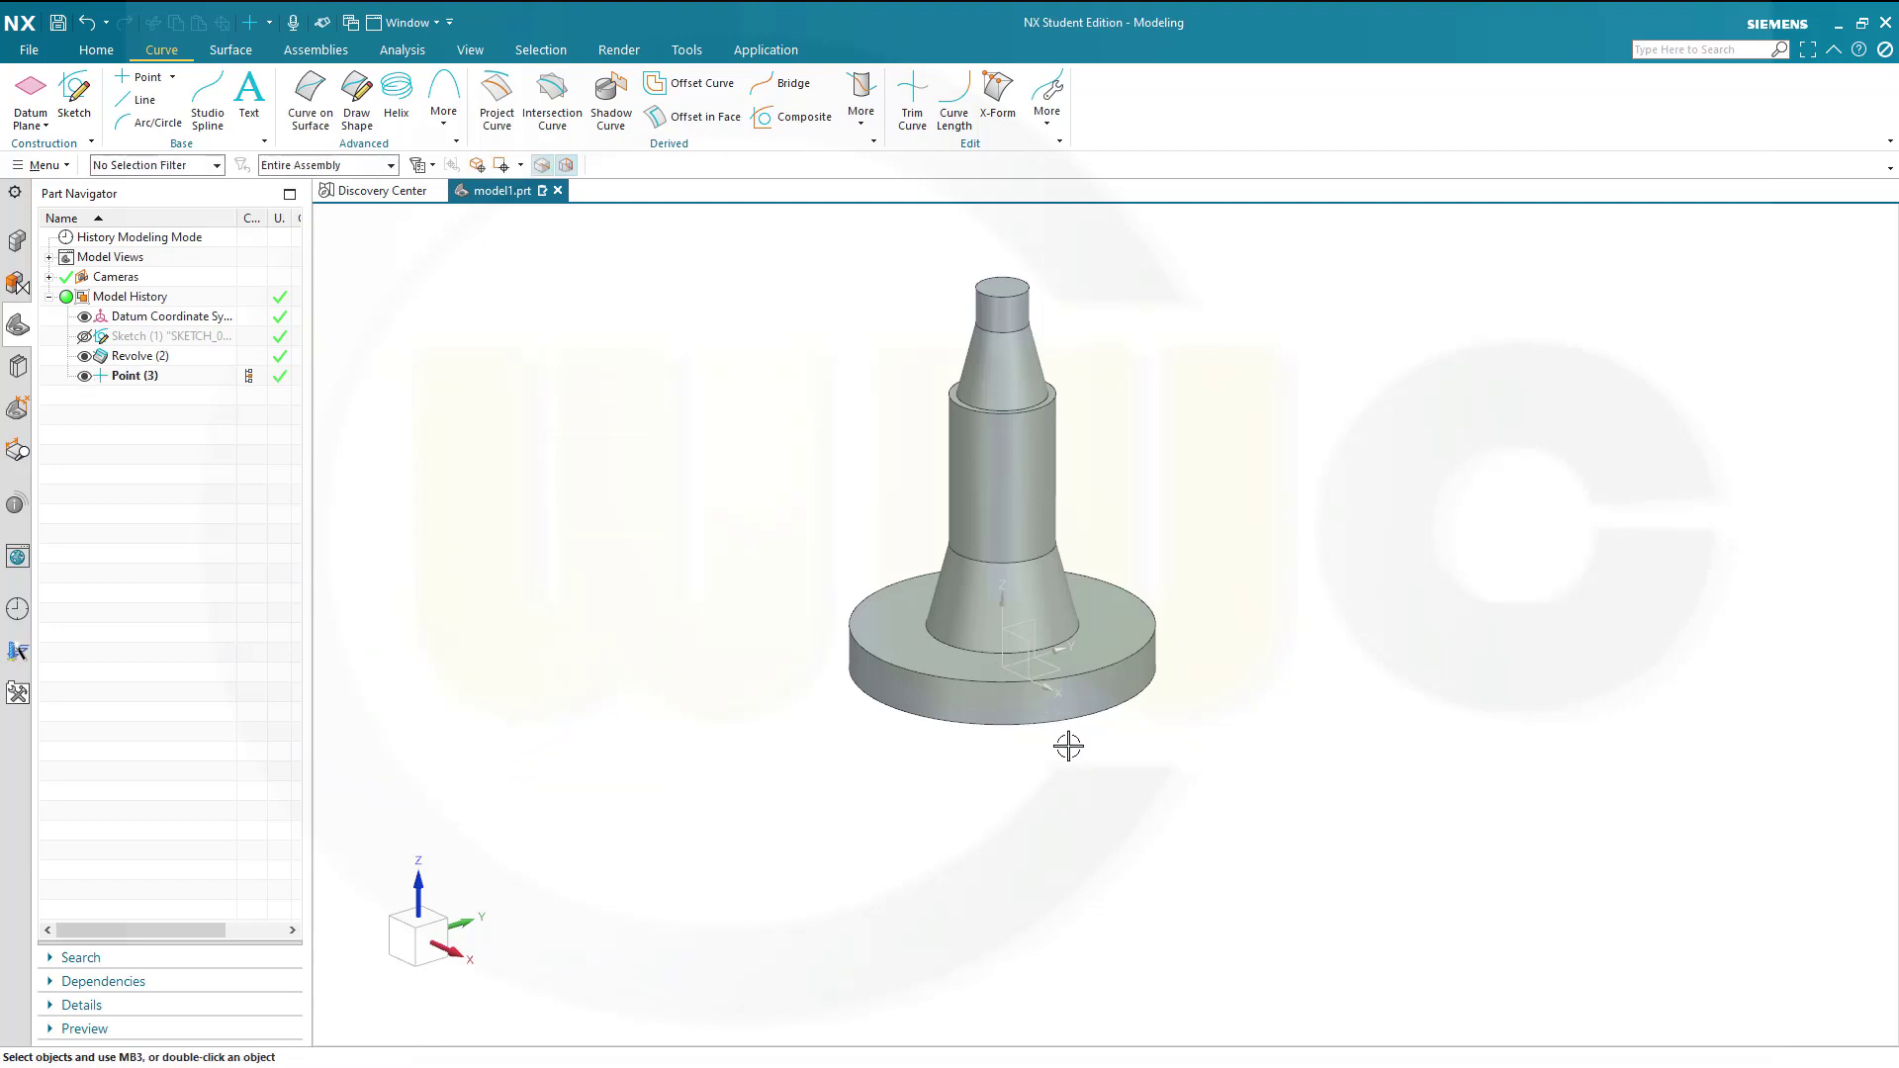
pyautogui.moveTo(1153, 733); pyautogui.dragTo(1153, 636, button='middle')
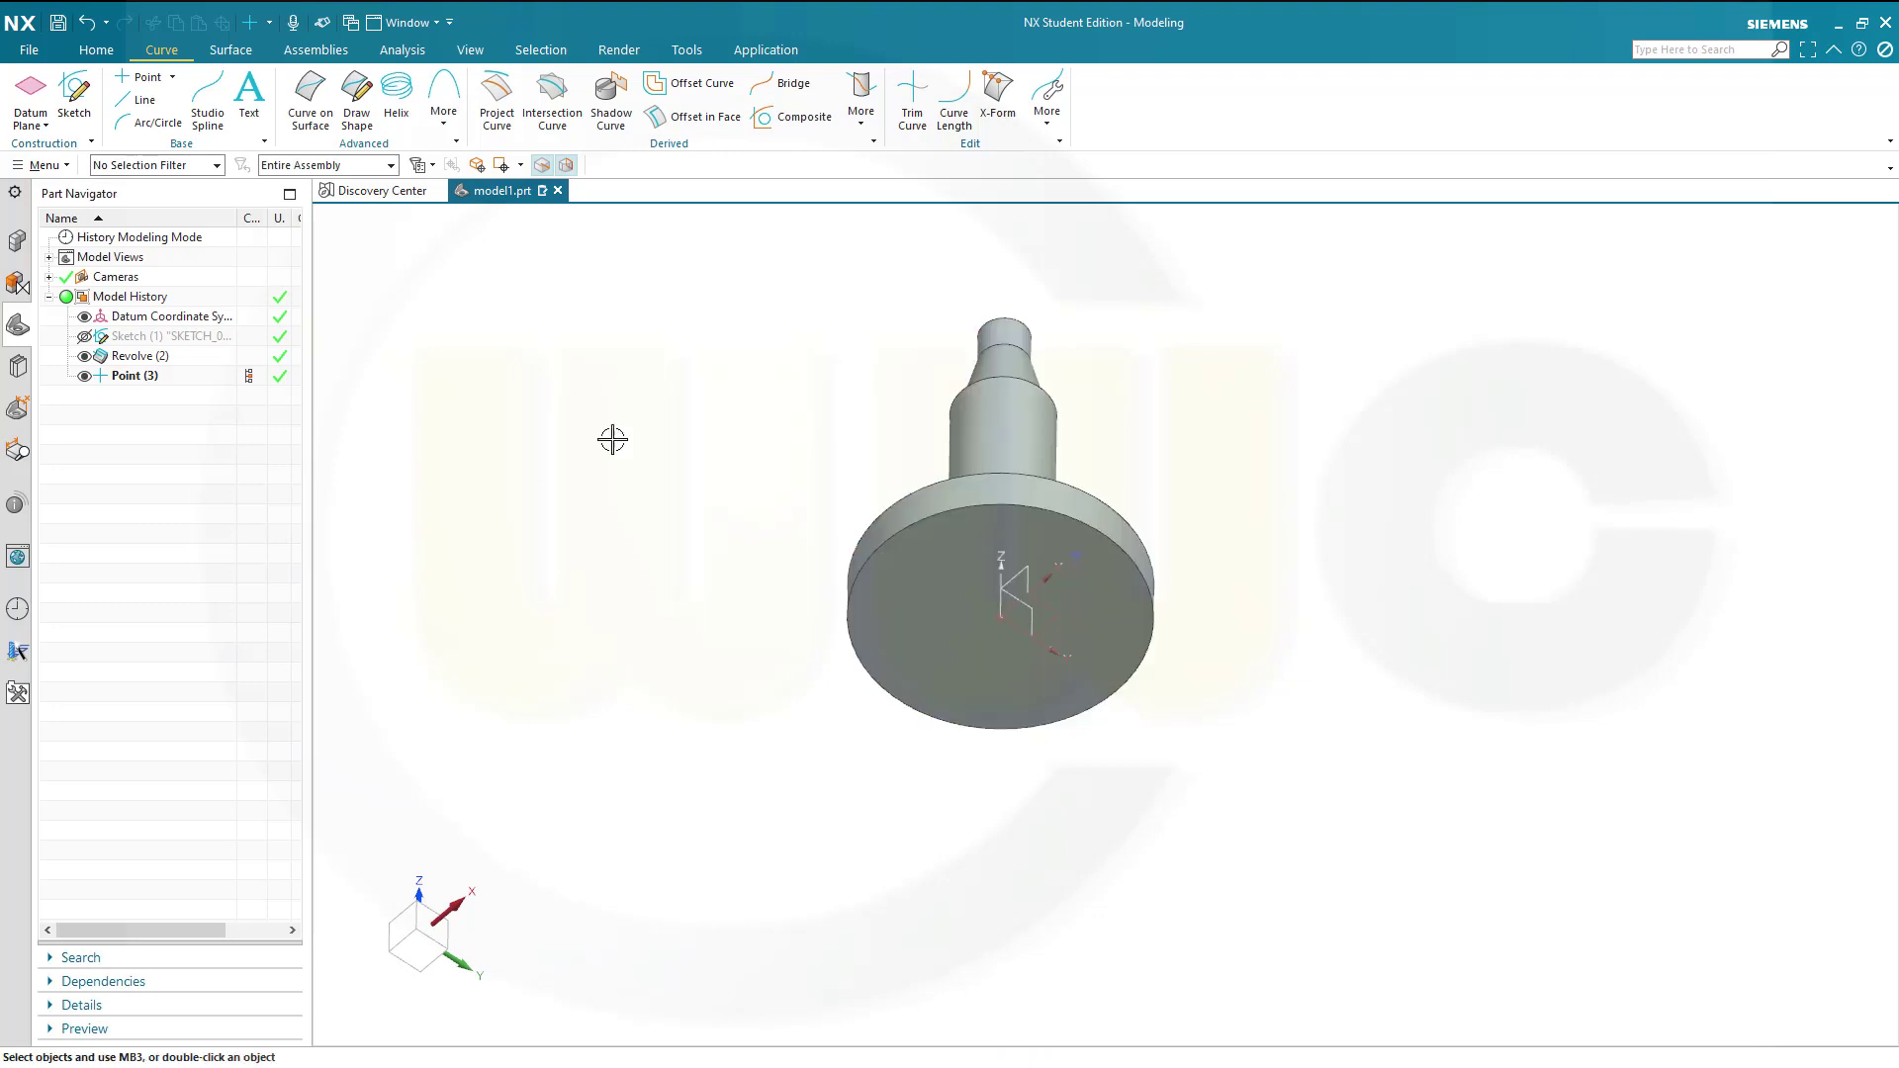
# Cut an Ø11 hole through the base flange at Point (3)
pyautogui.click(96, 52)
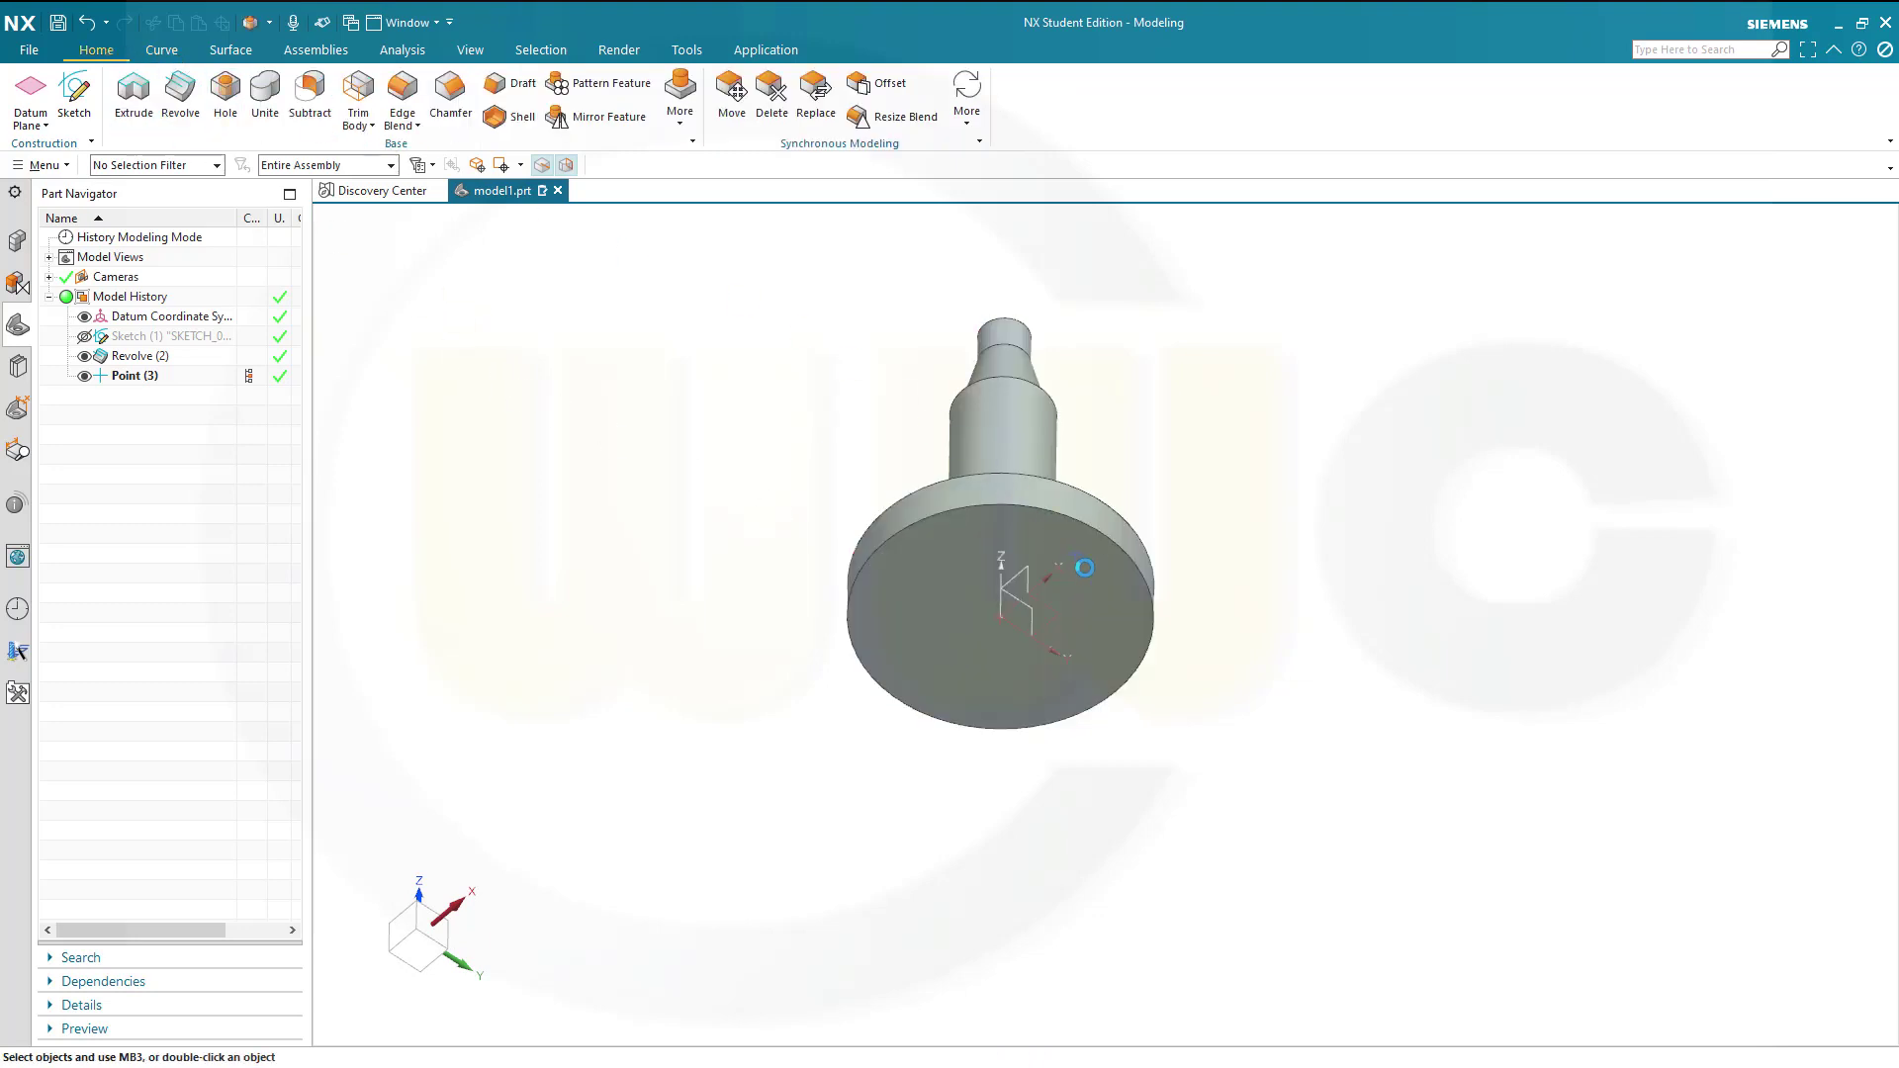
pyautogui.click(123, 376)
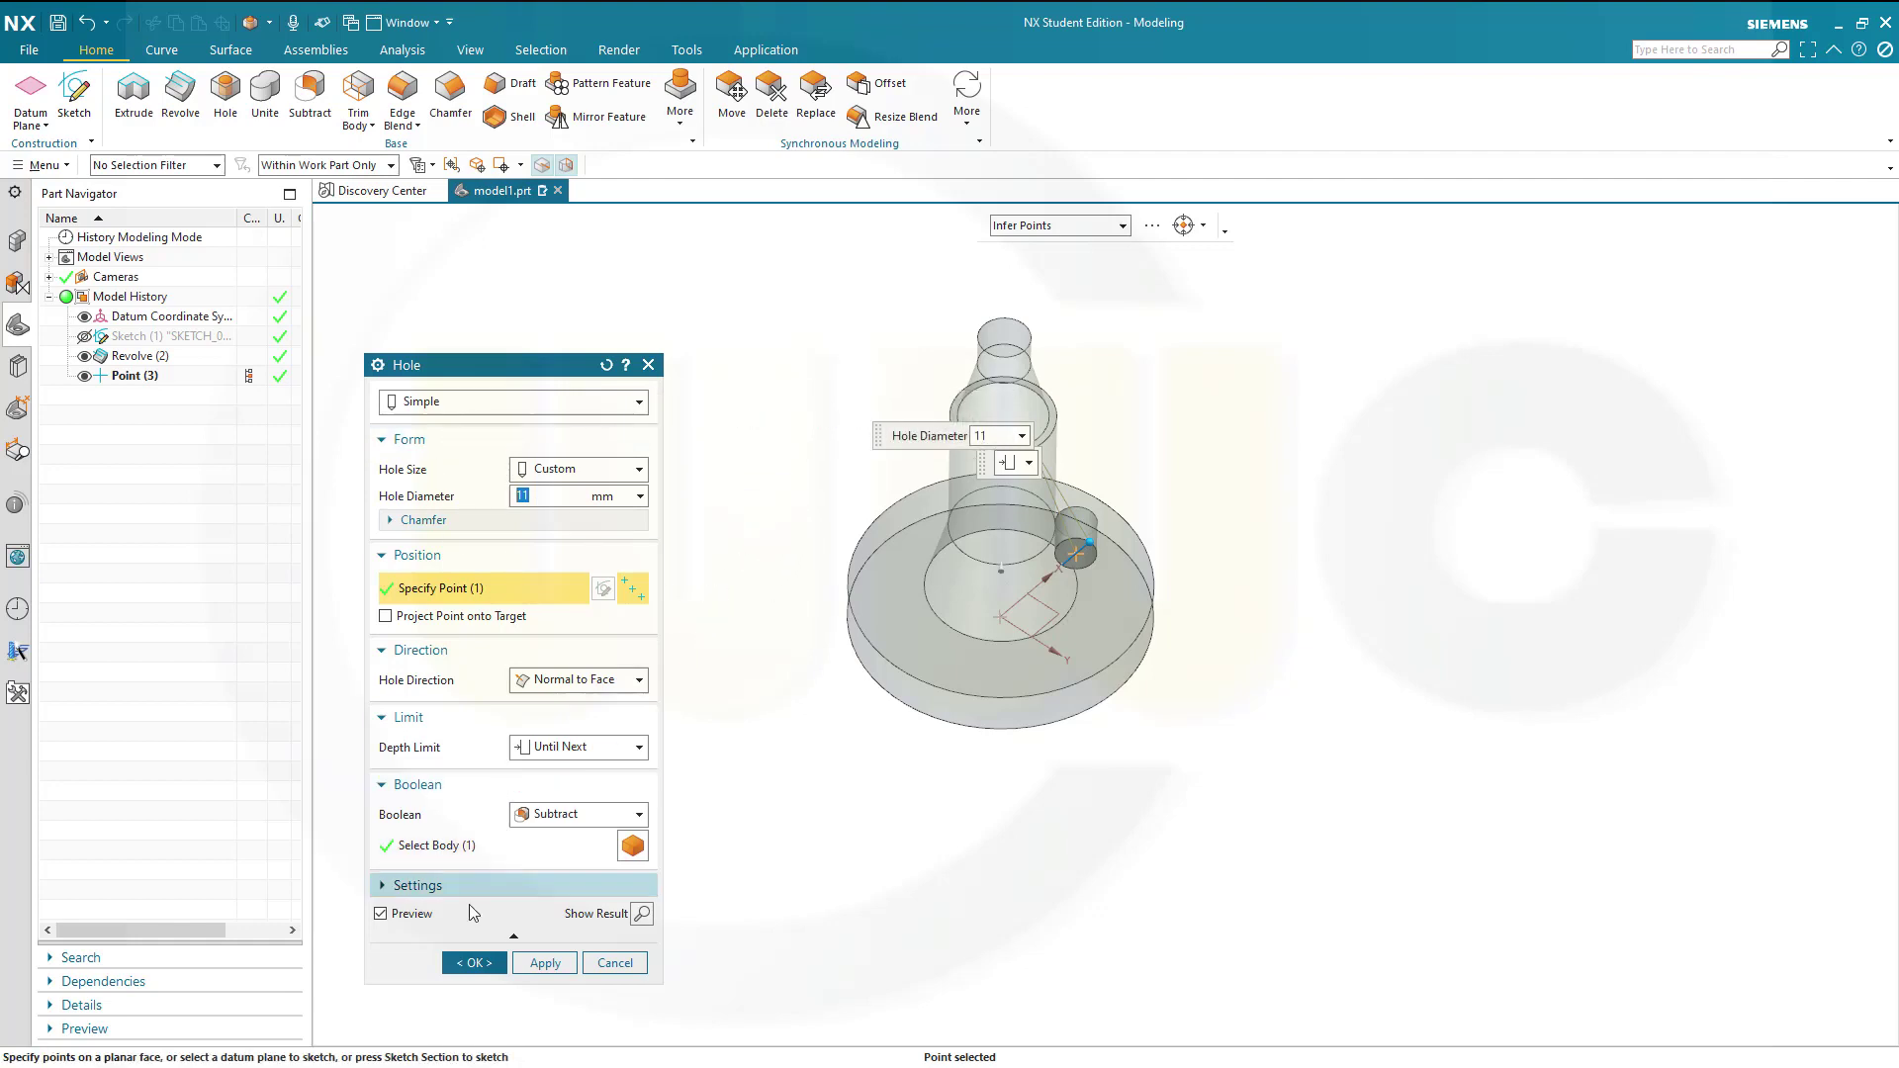
pyautogui.click(452, 965)
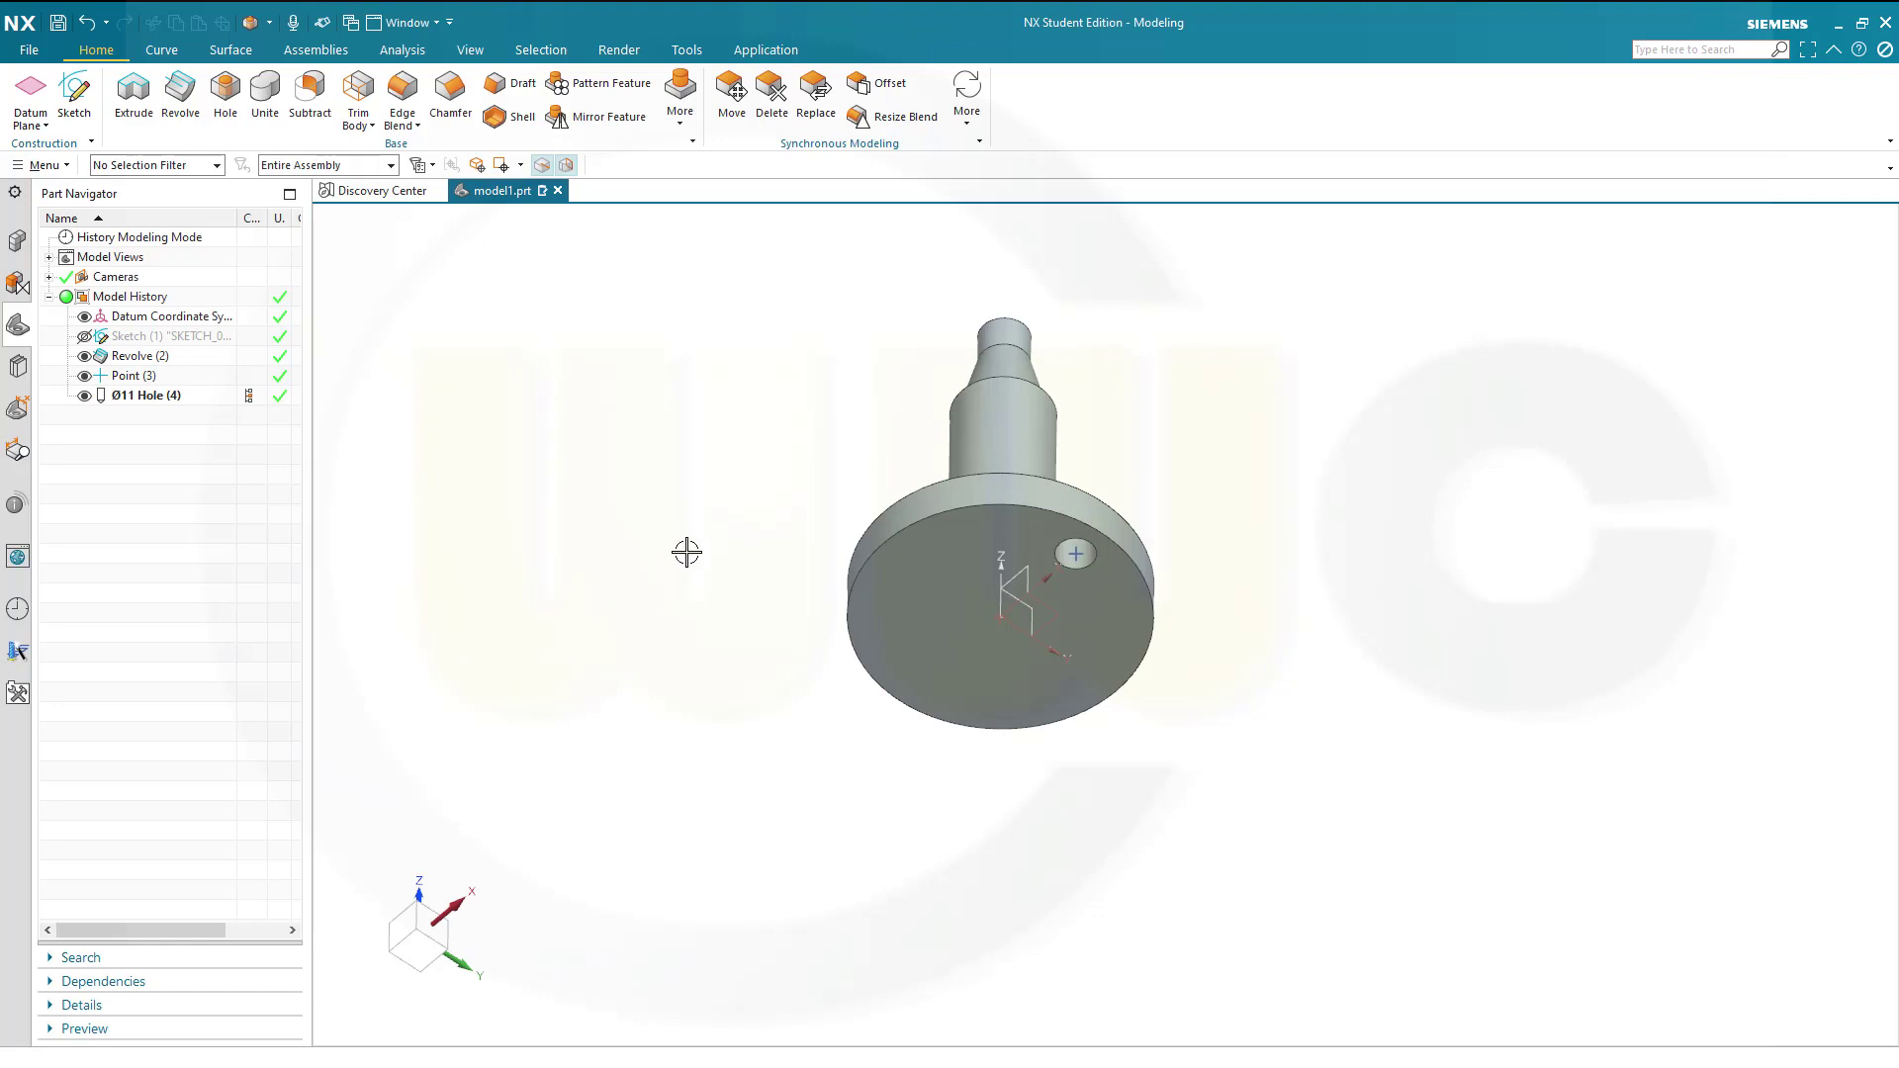
pyautogui.moveTo(687, 551); pyautogui.dragTo(737, 554, button='middle')
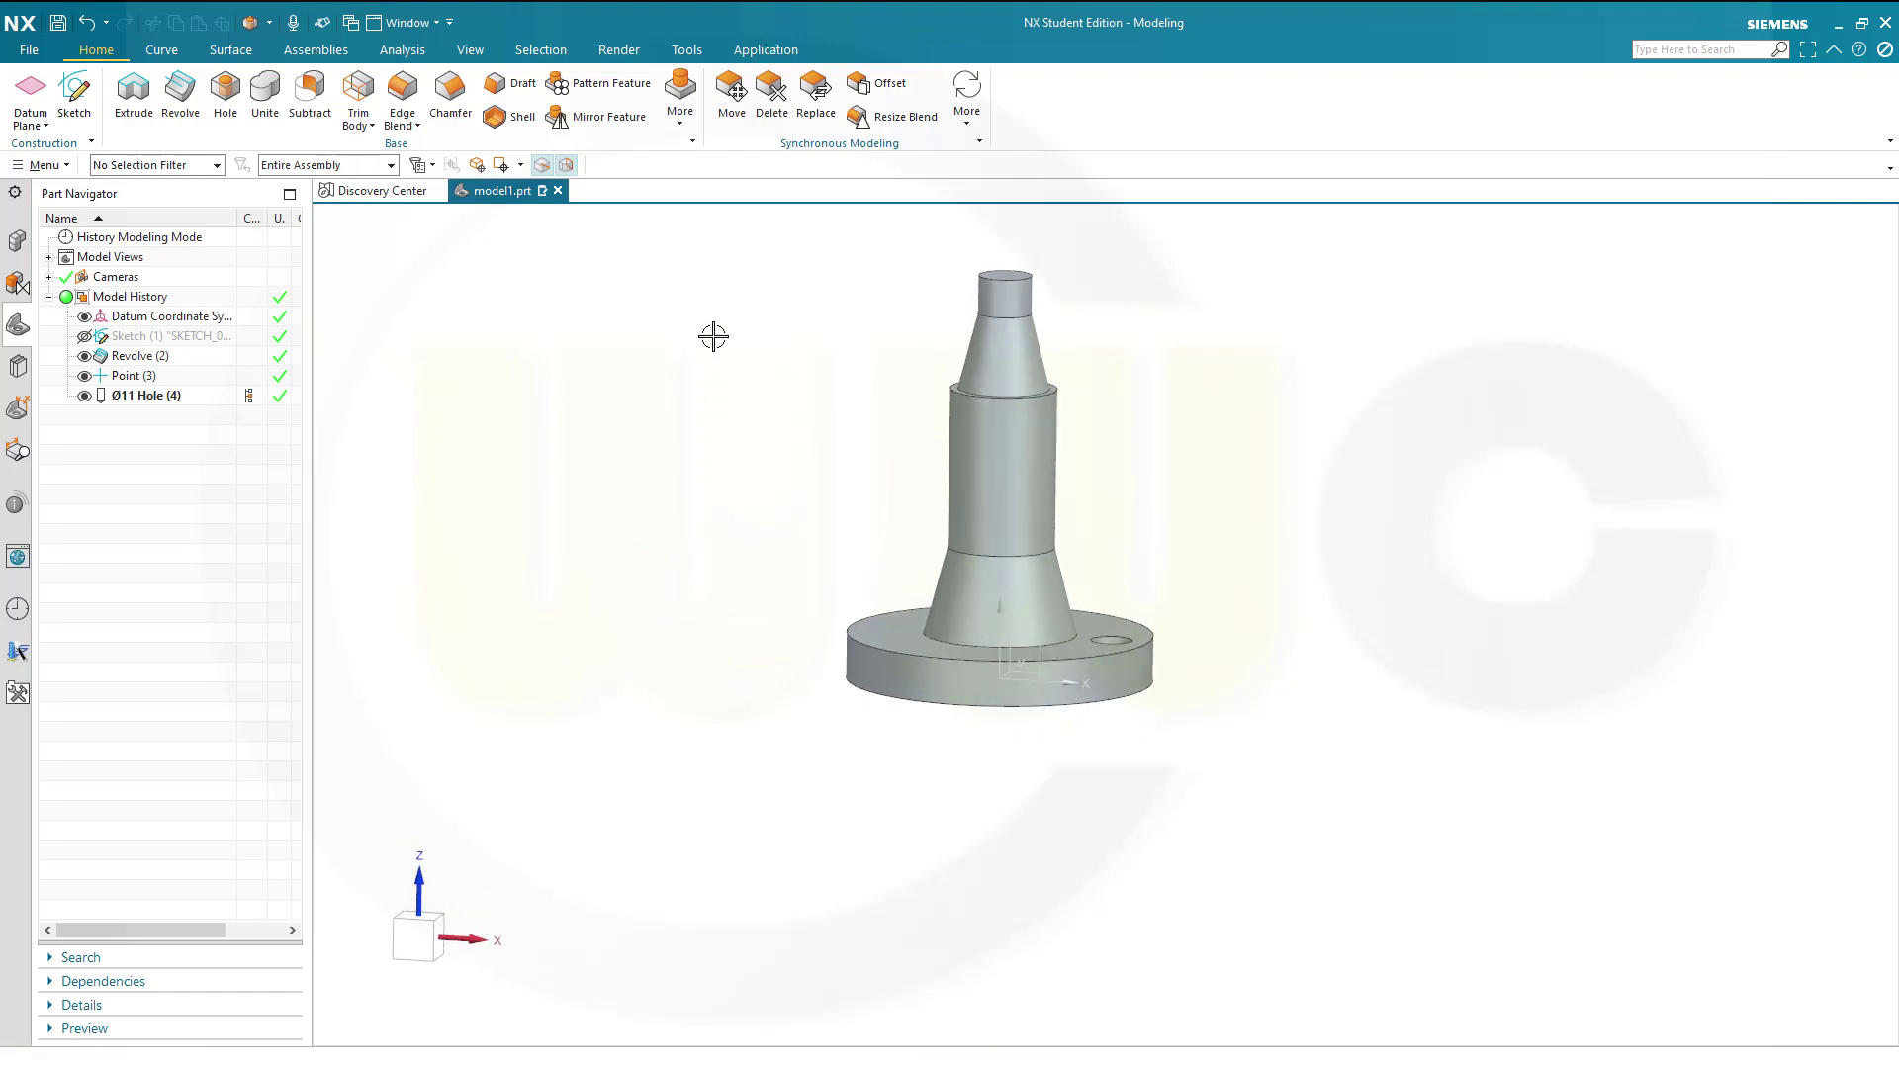
# Circularly pattern the Ø11 Hole (4) about Z through the origin, count 4 over 360°
pyautogui.click(587, 87)
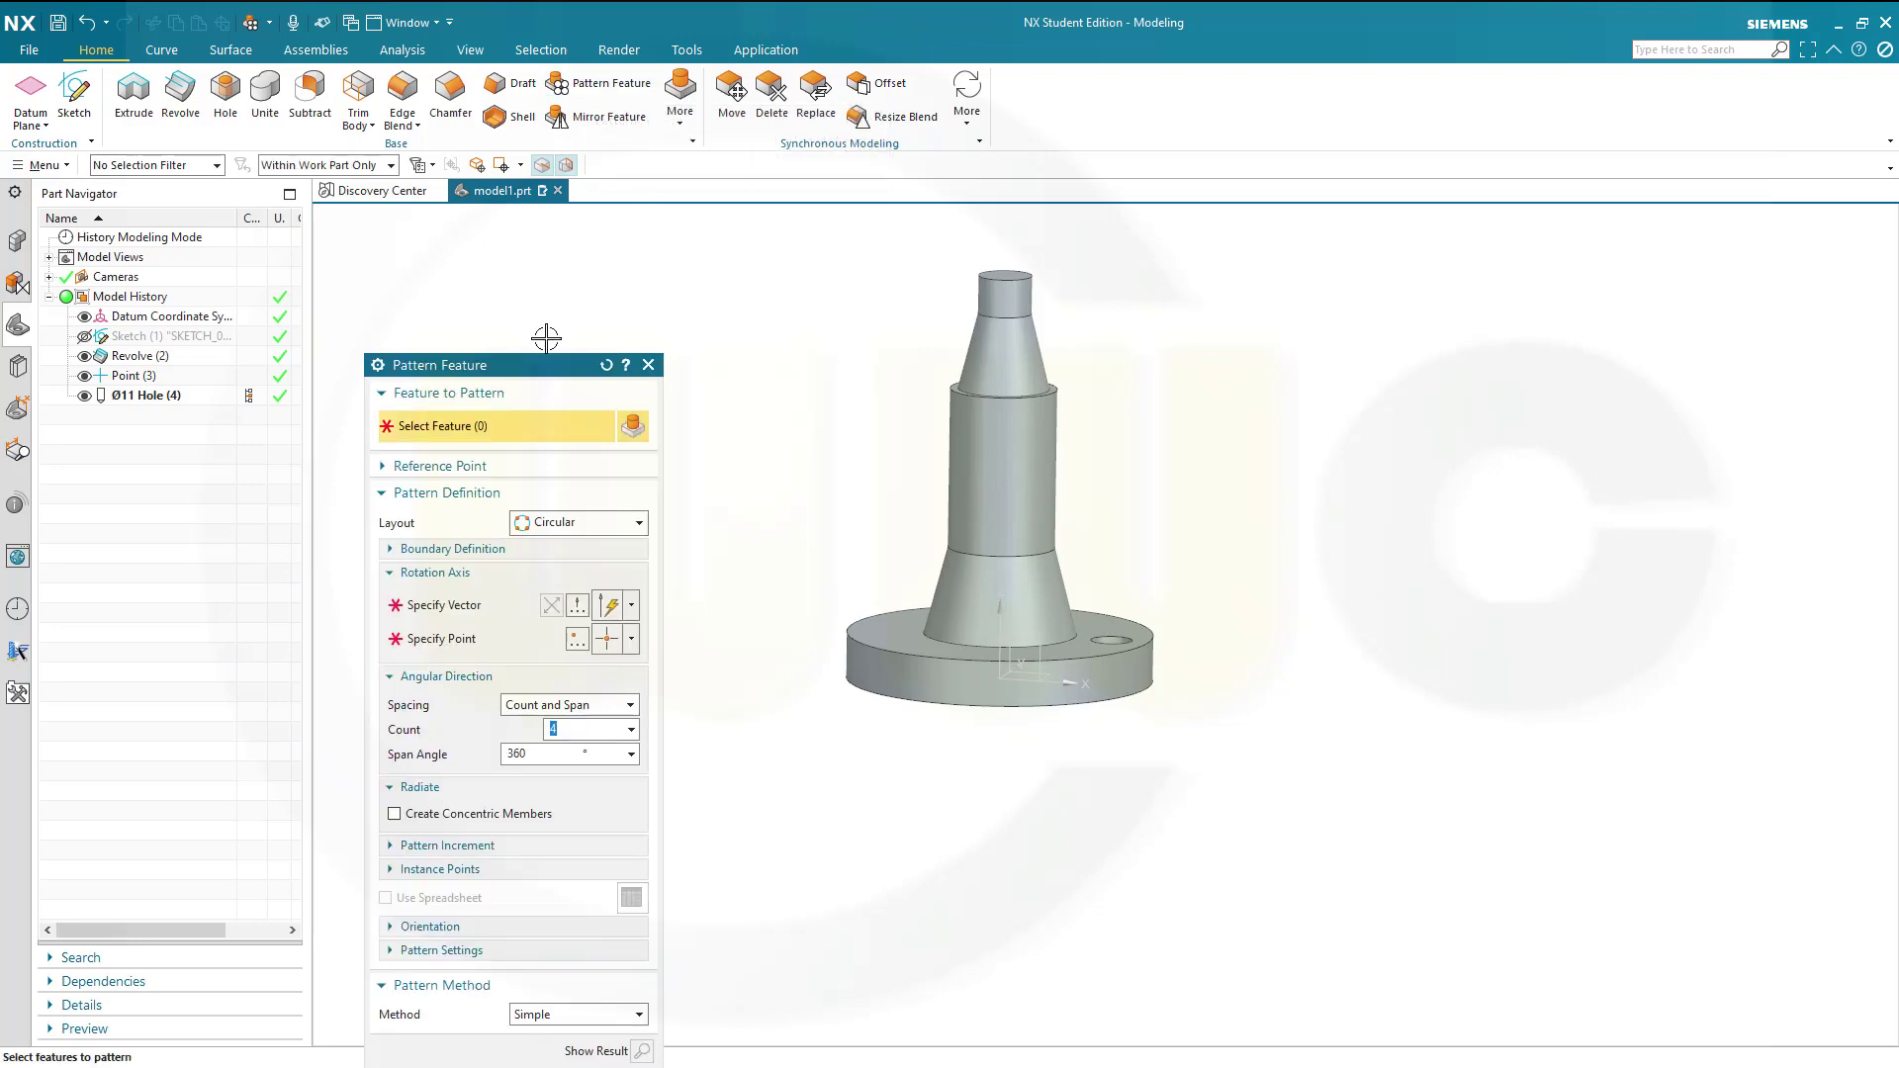
pyautogui.click(158, 397)
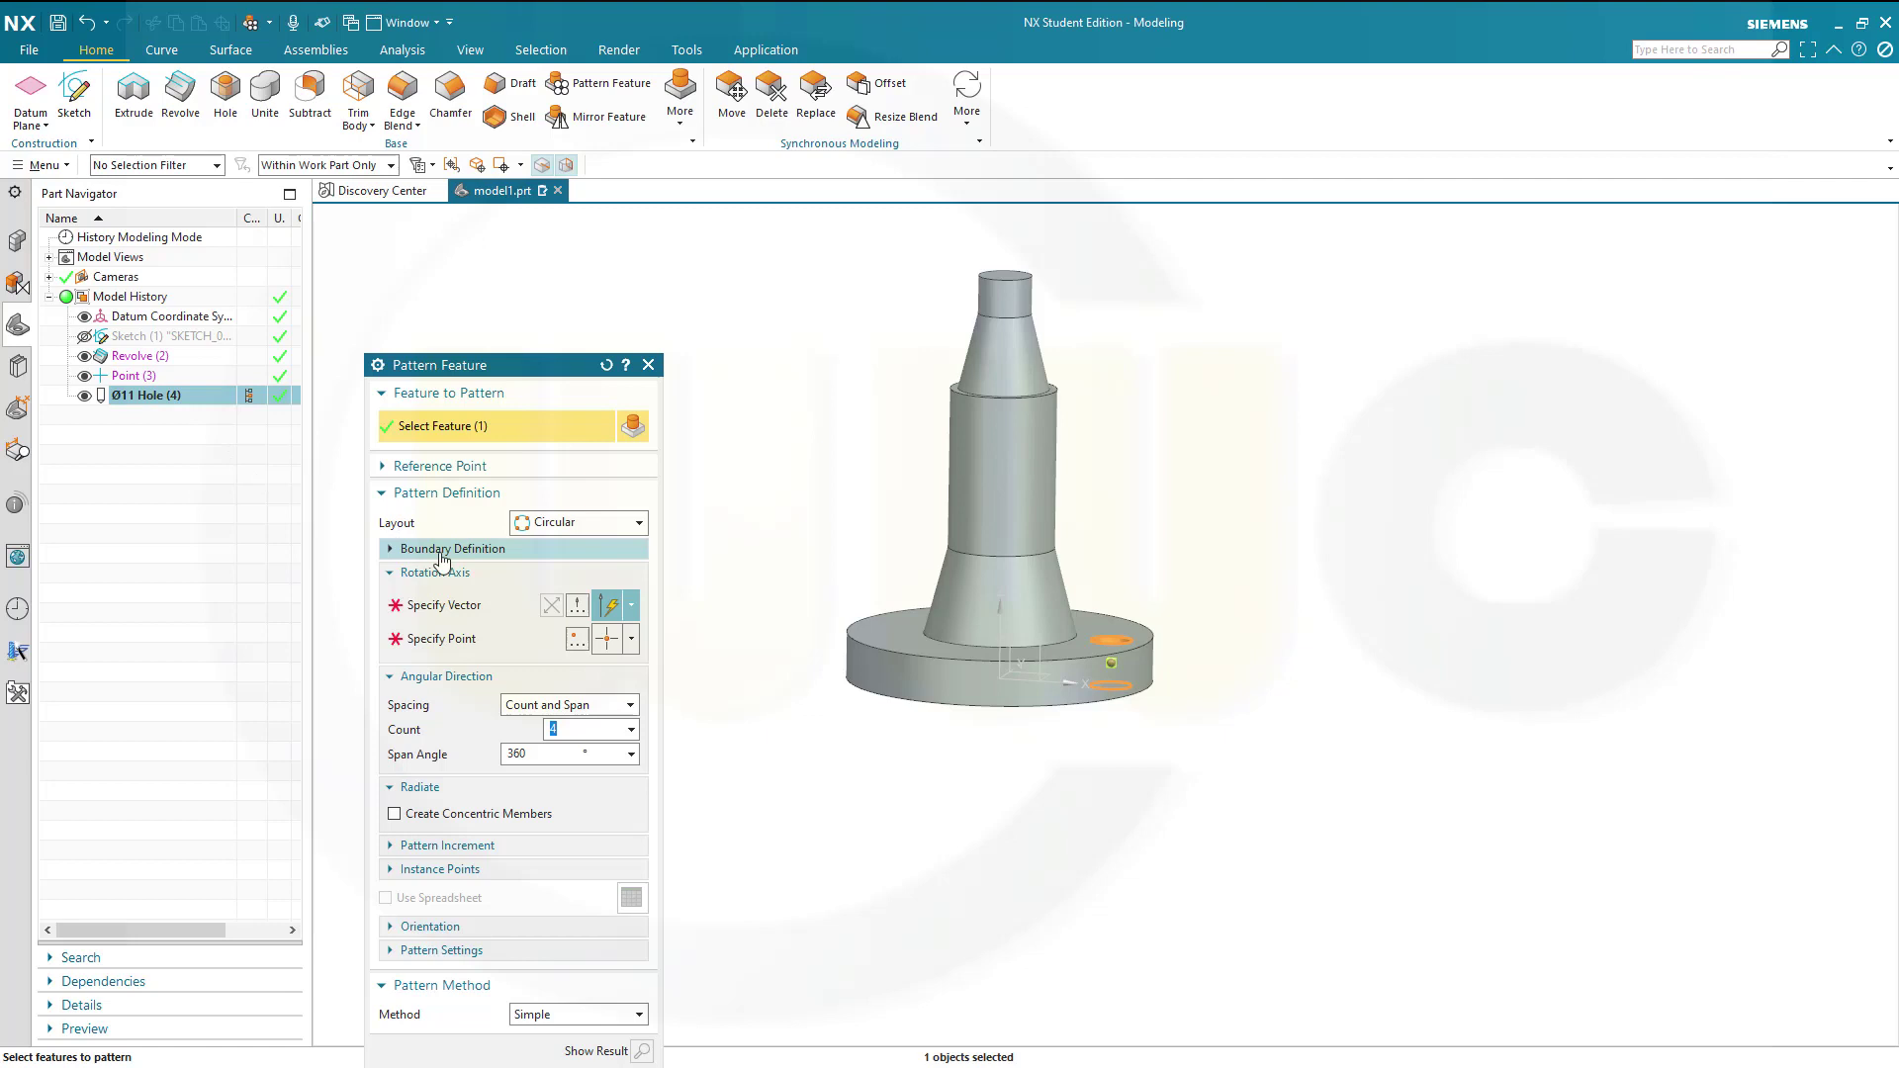
pyautogui.click(458, 607)
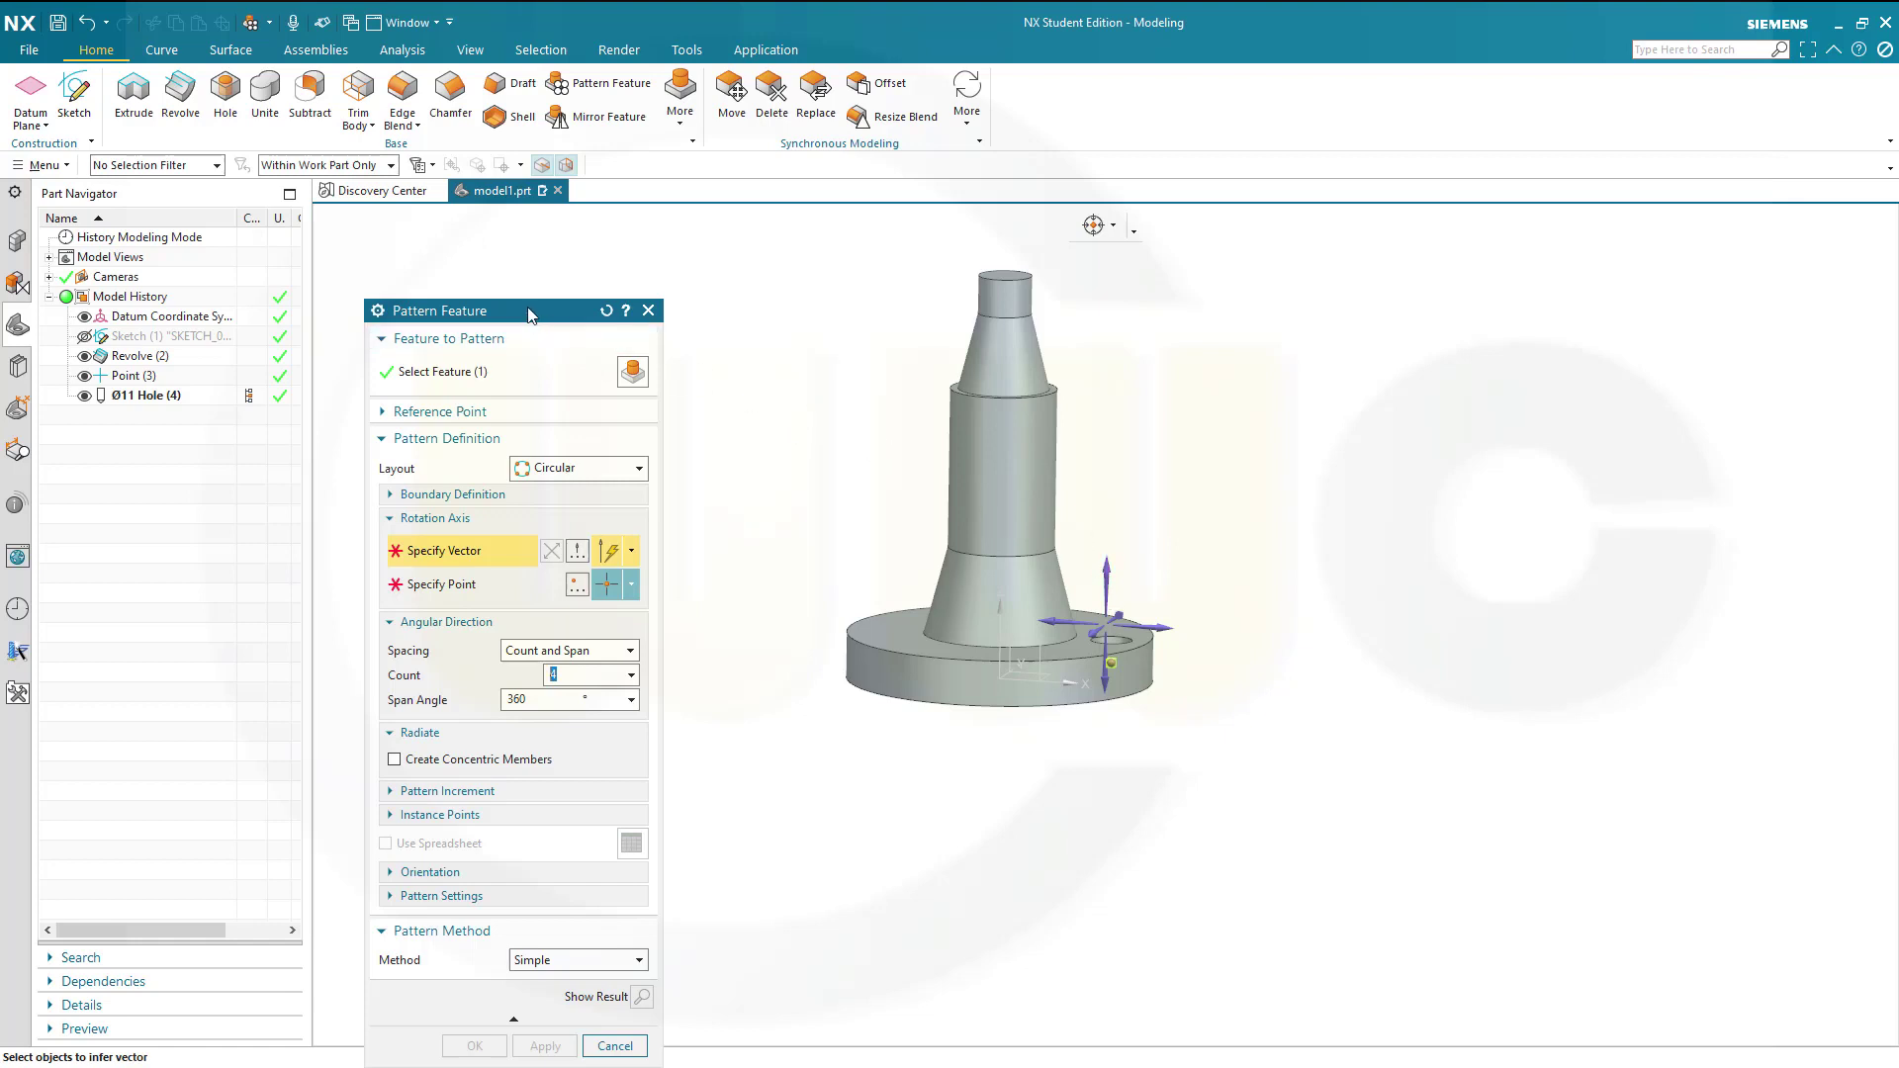
pyautogui.moveTo(536, 318); pyautogui.dragTo(484, 265)
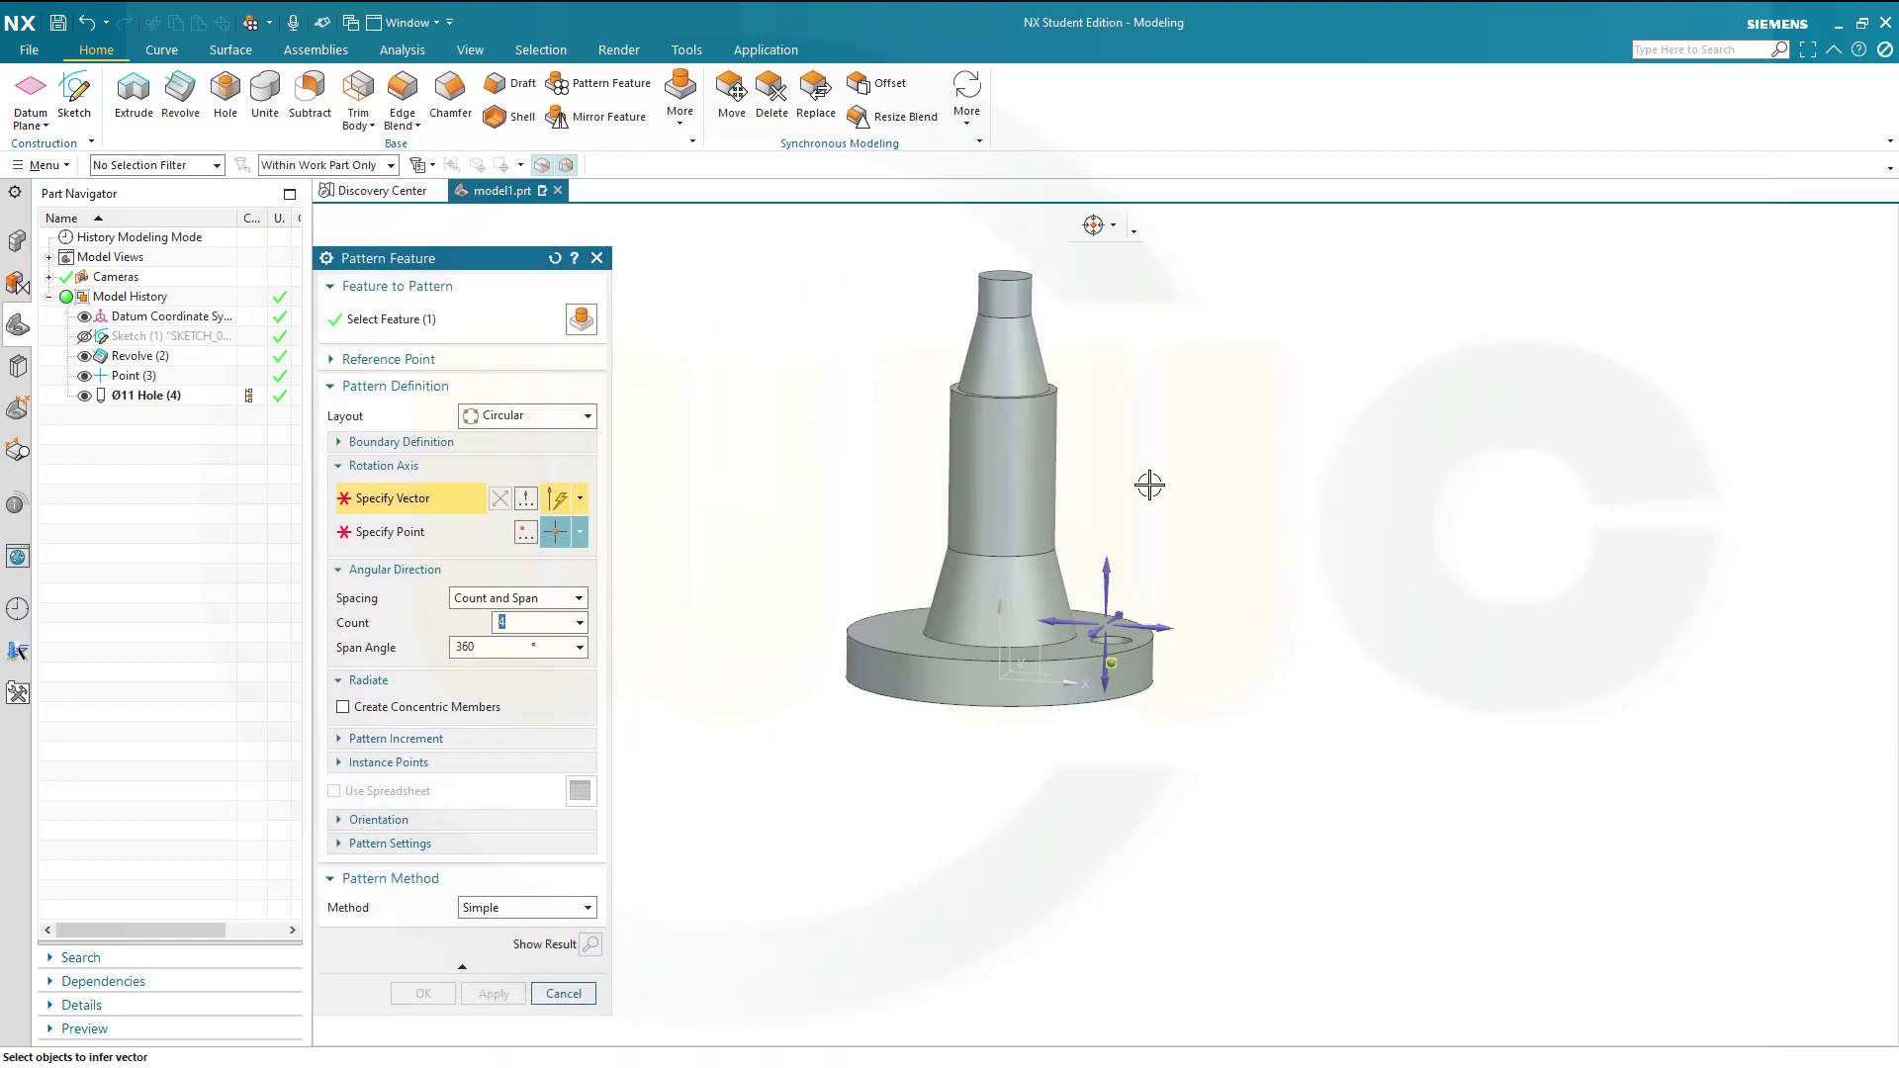
pyautogui.click(1107, 569)
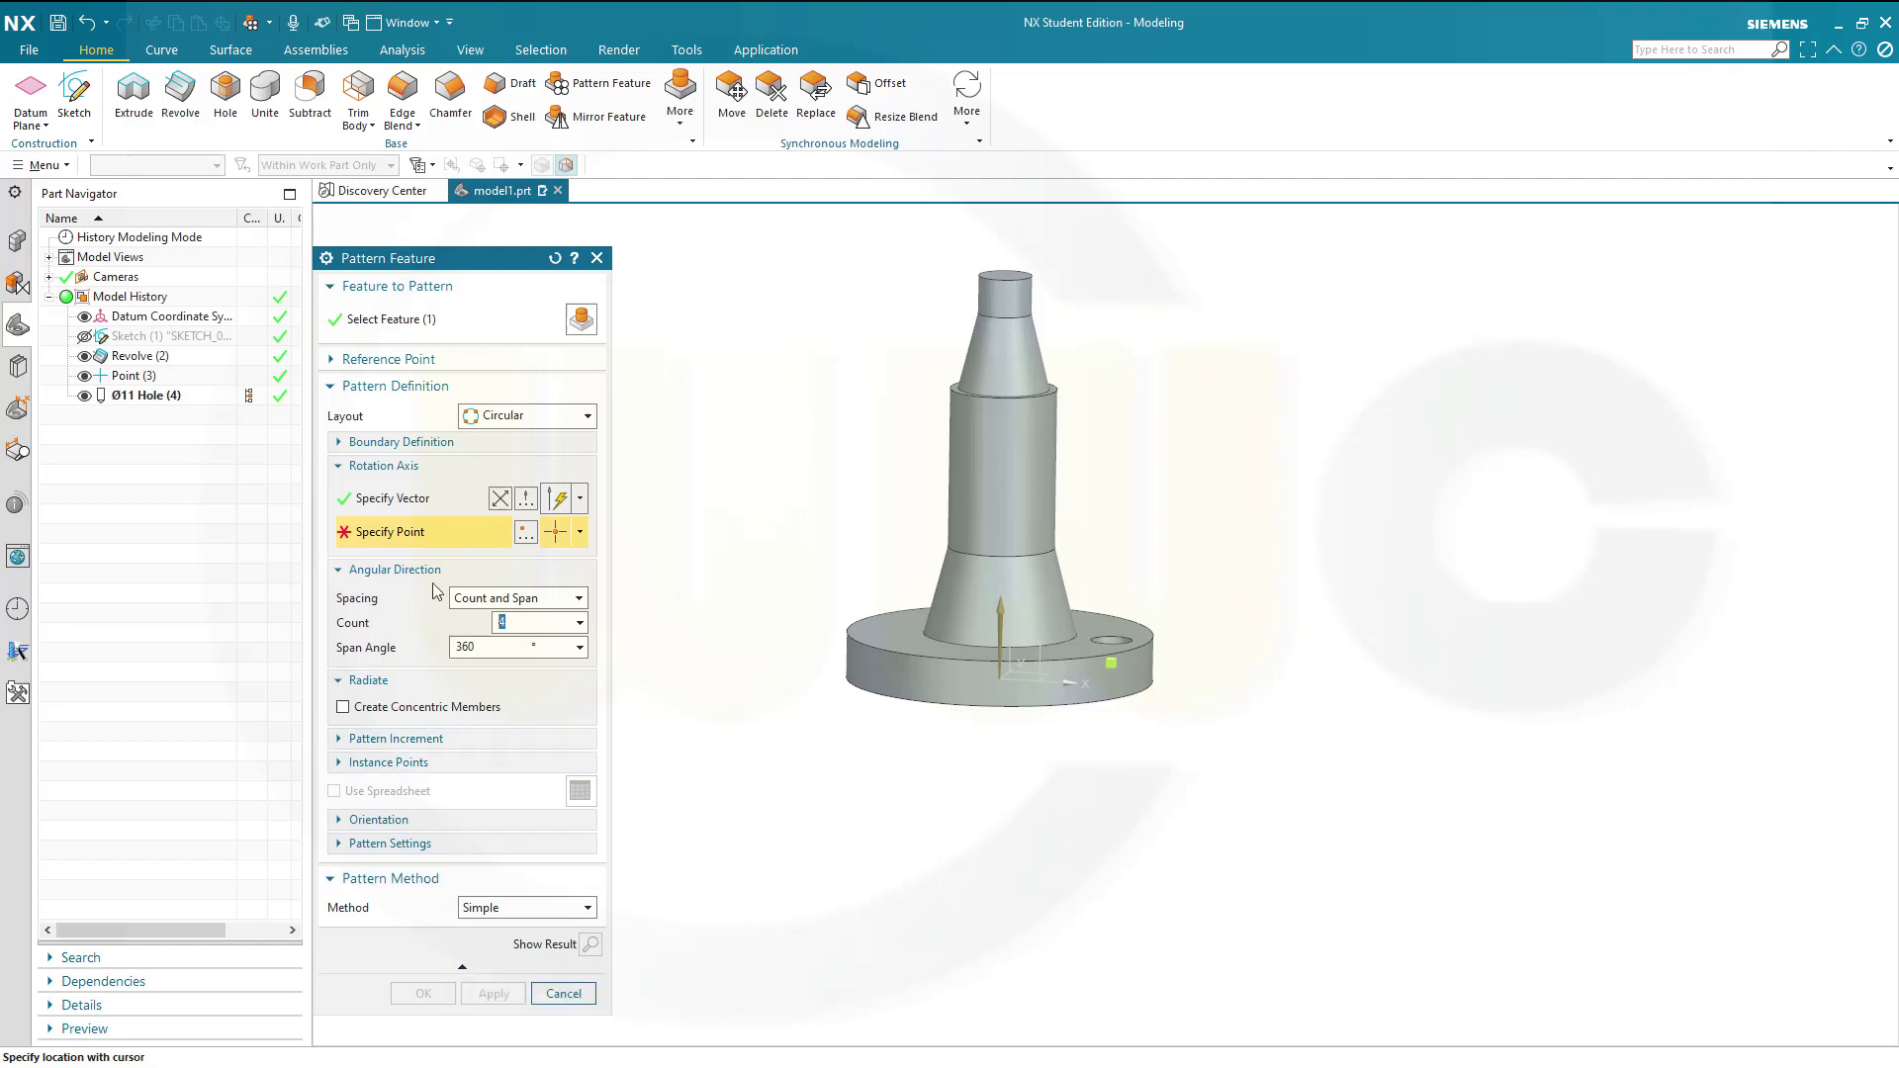
pyautogui.click(525, 532)
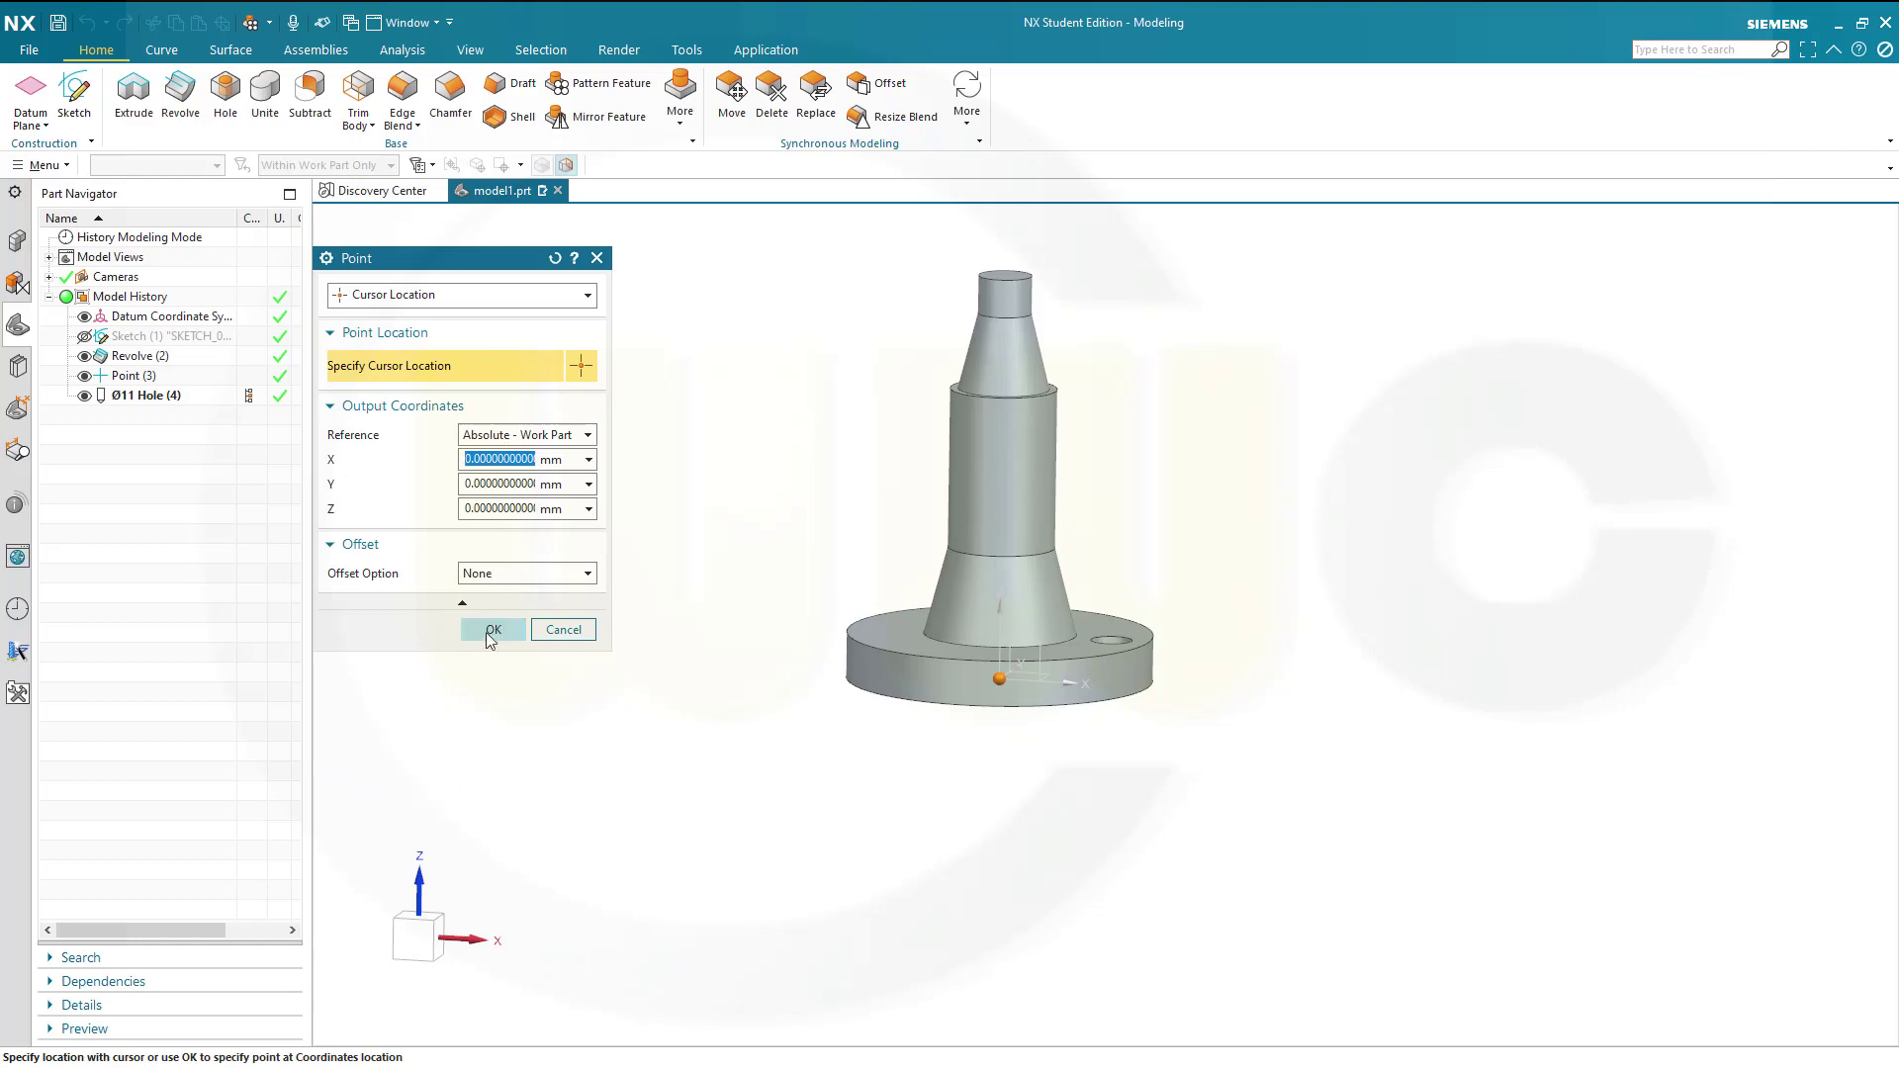
pyautogui.click(491, 629)
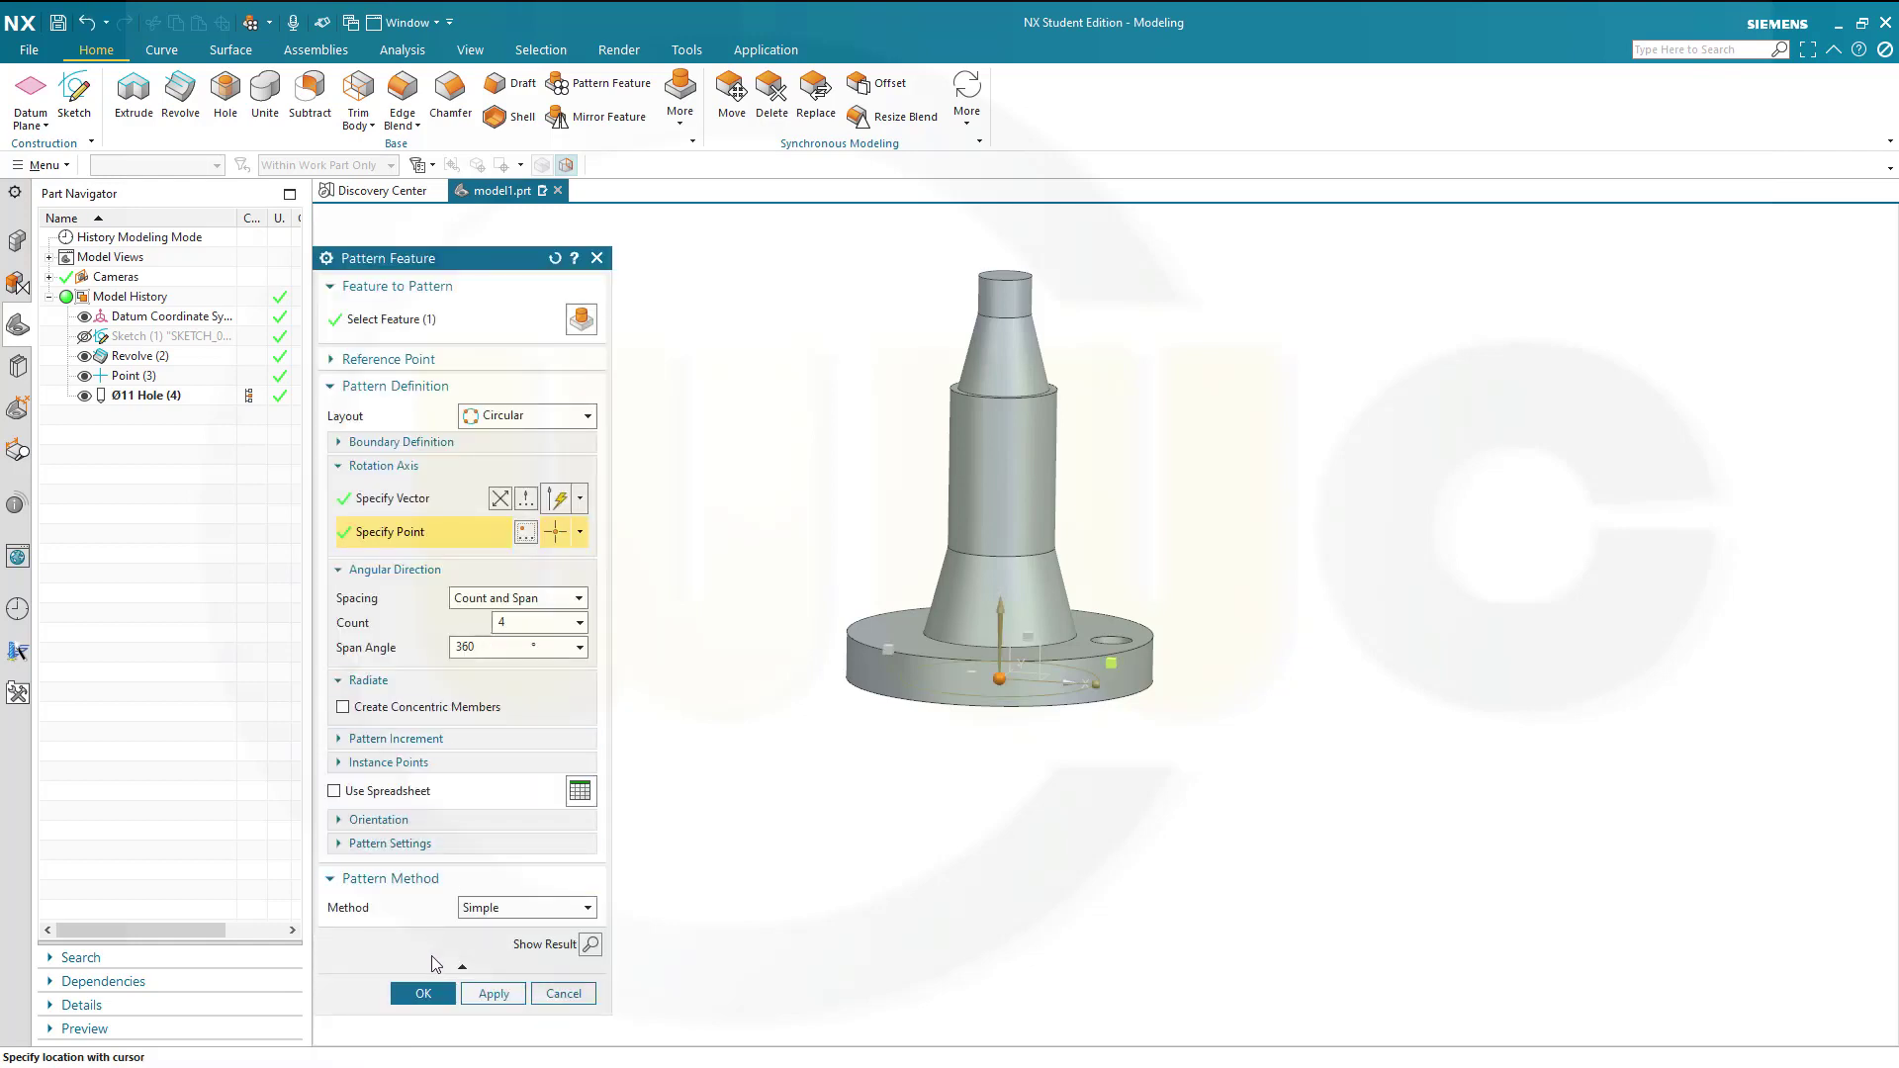
pyautogui.click(425, 993)
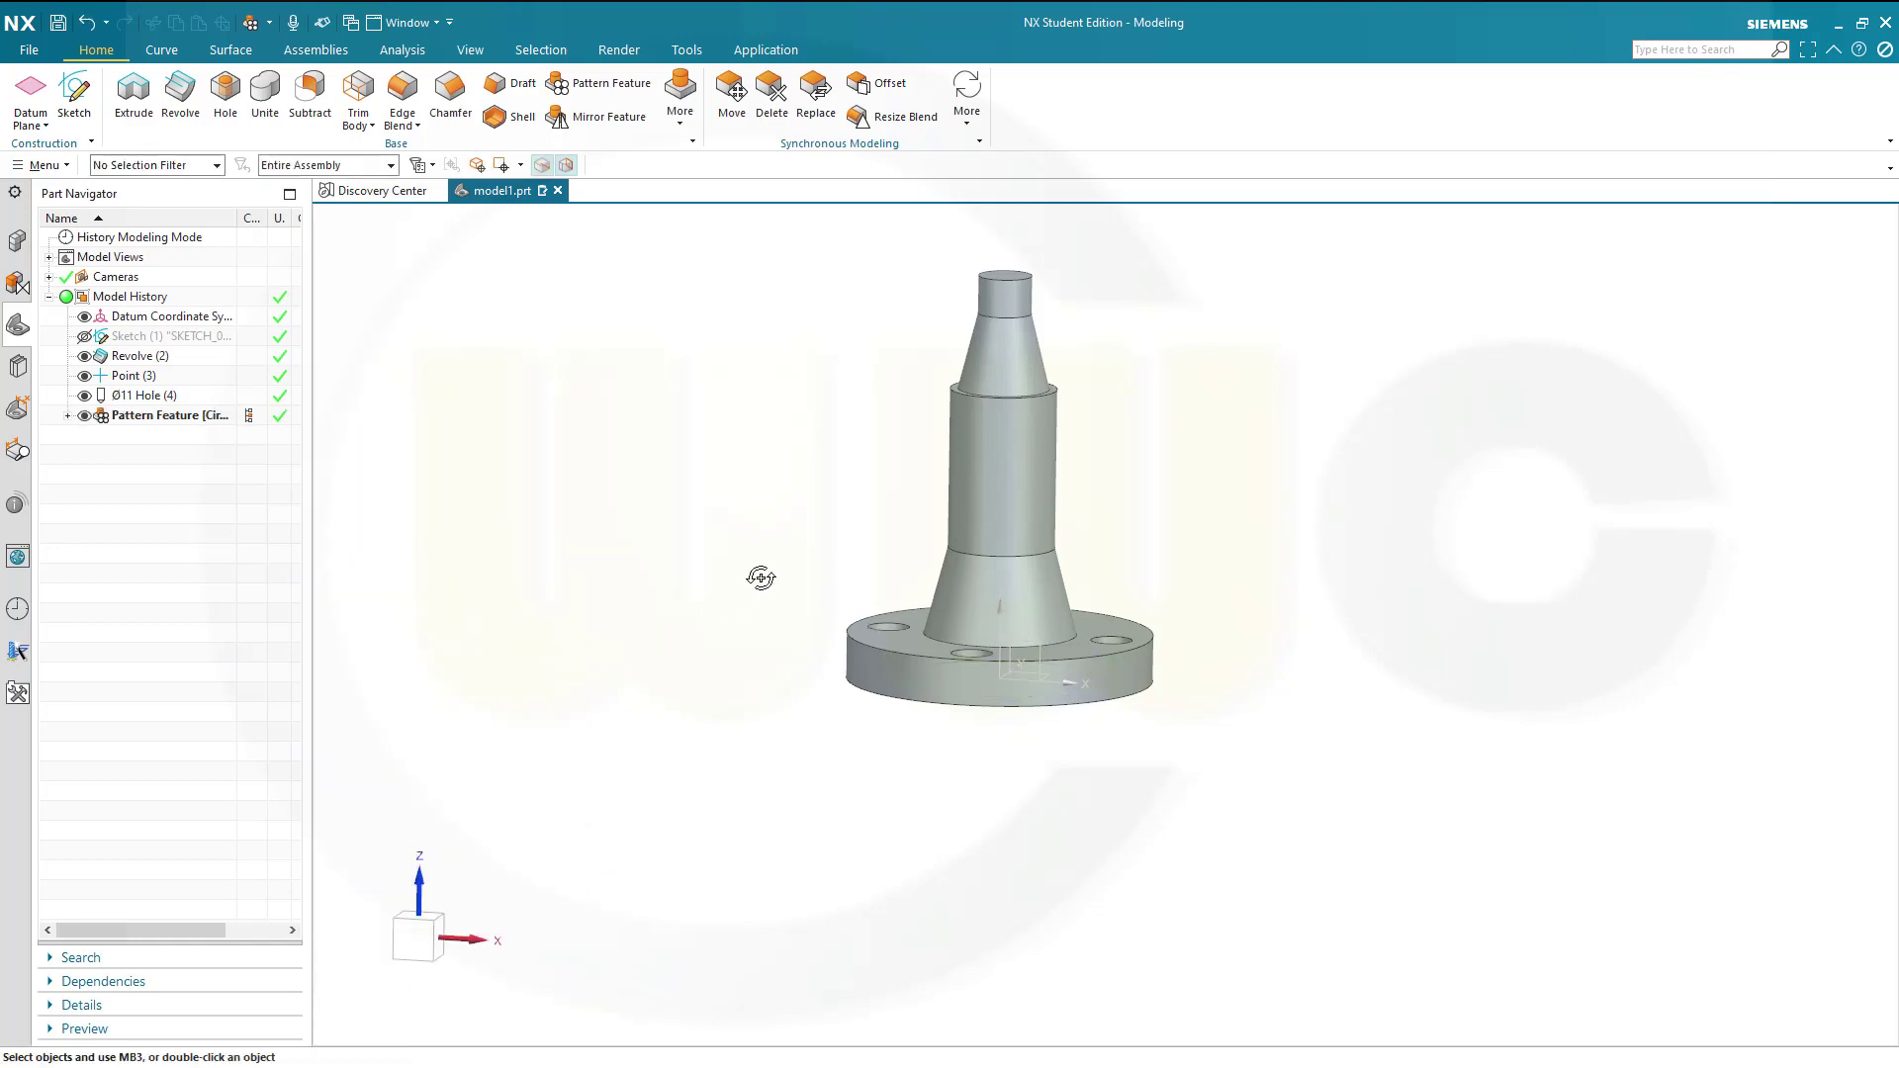
pyautogui.moveTo(759, 580); pyautogui.dragTo(754, 640, button='middle')
pyautogui.scroll(3, 816, 395)
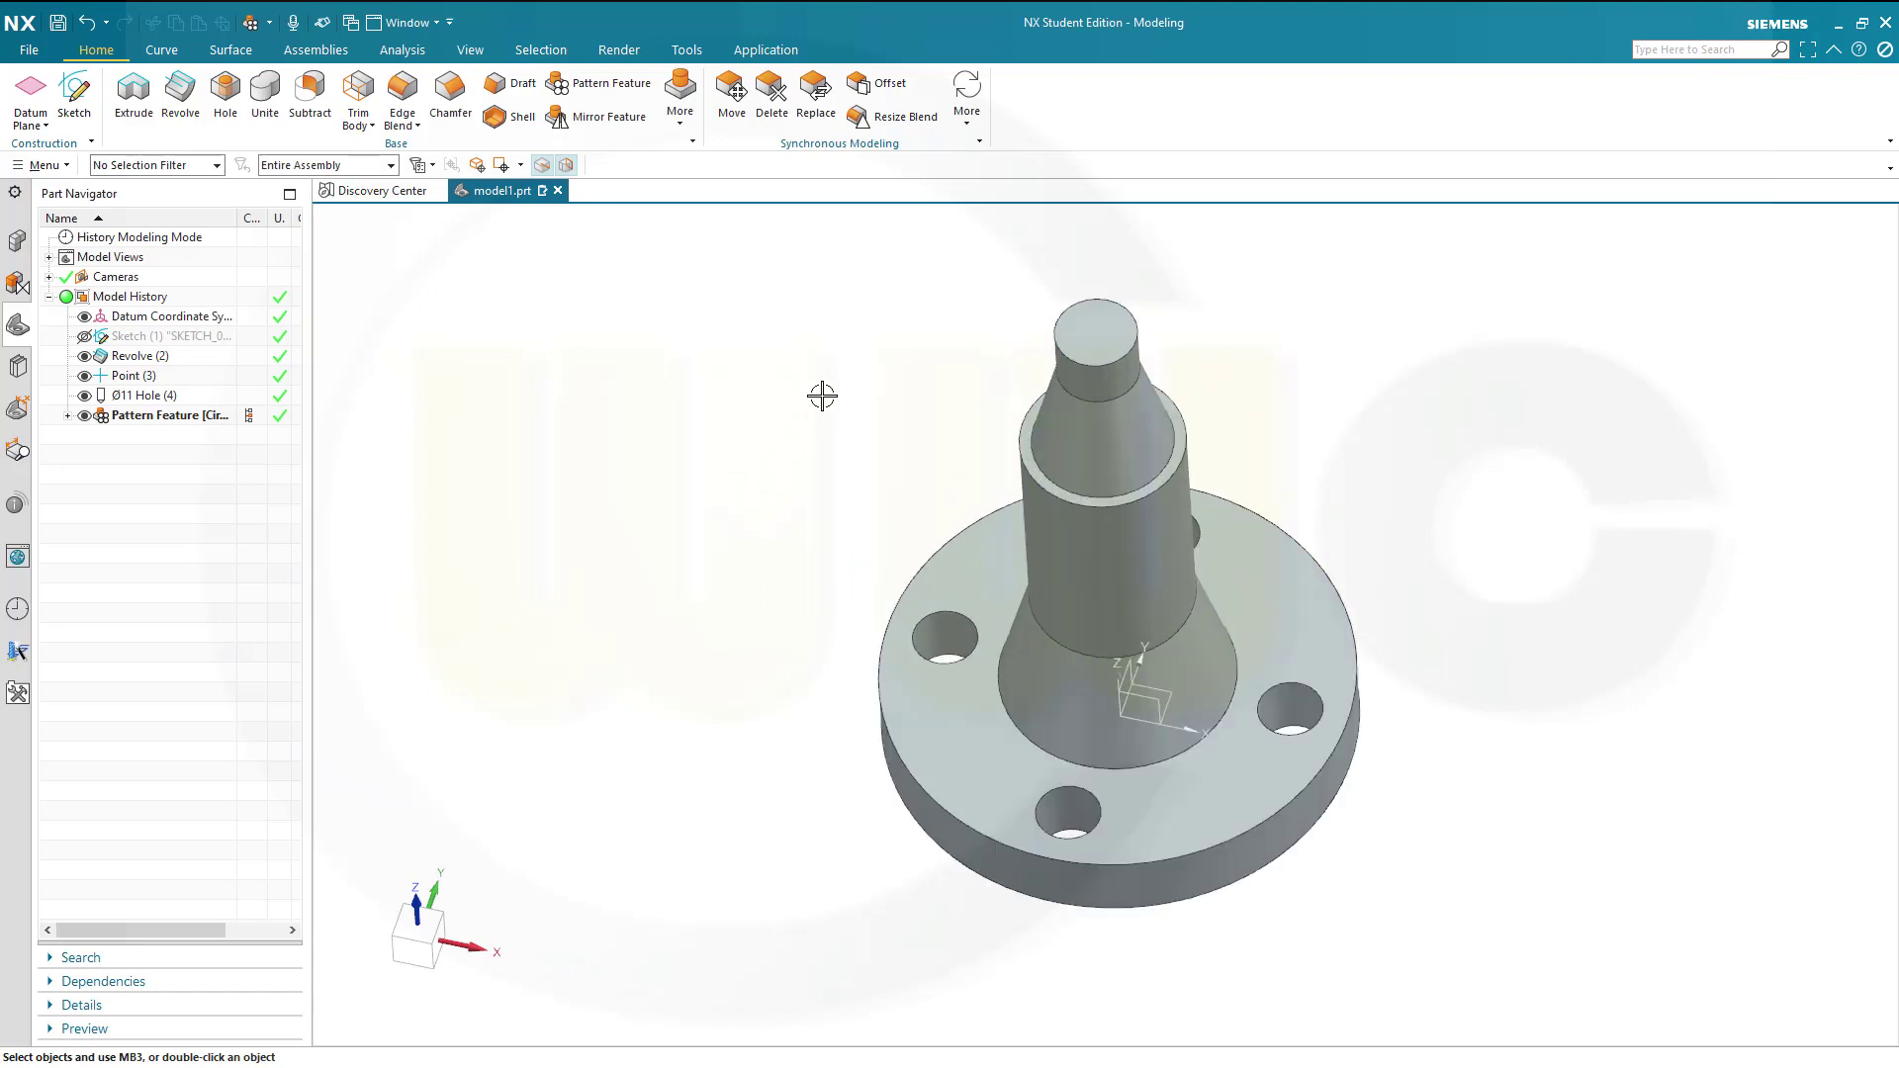